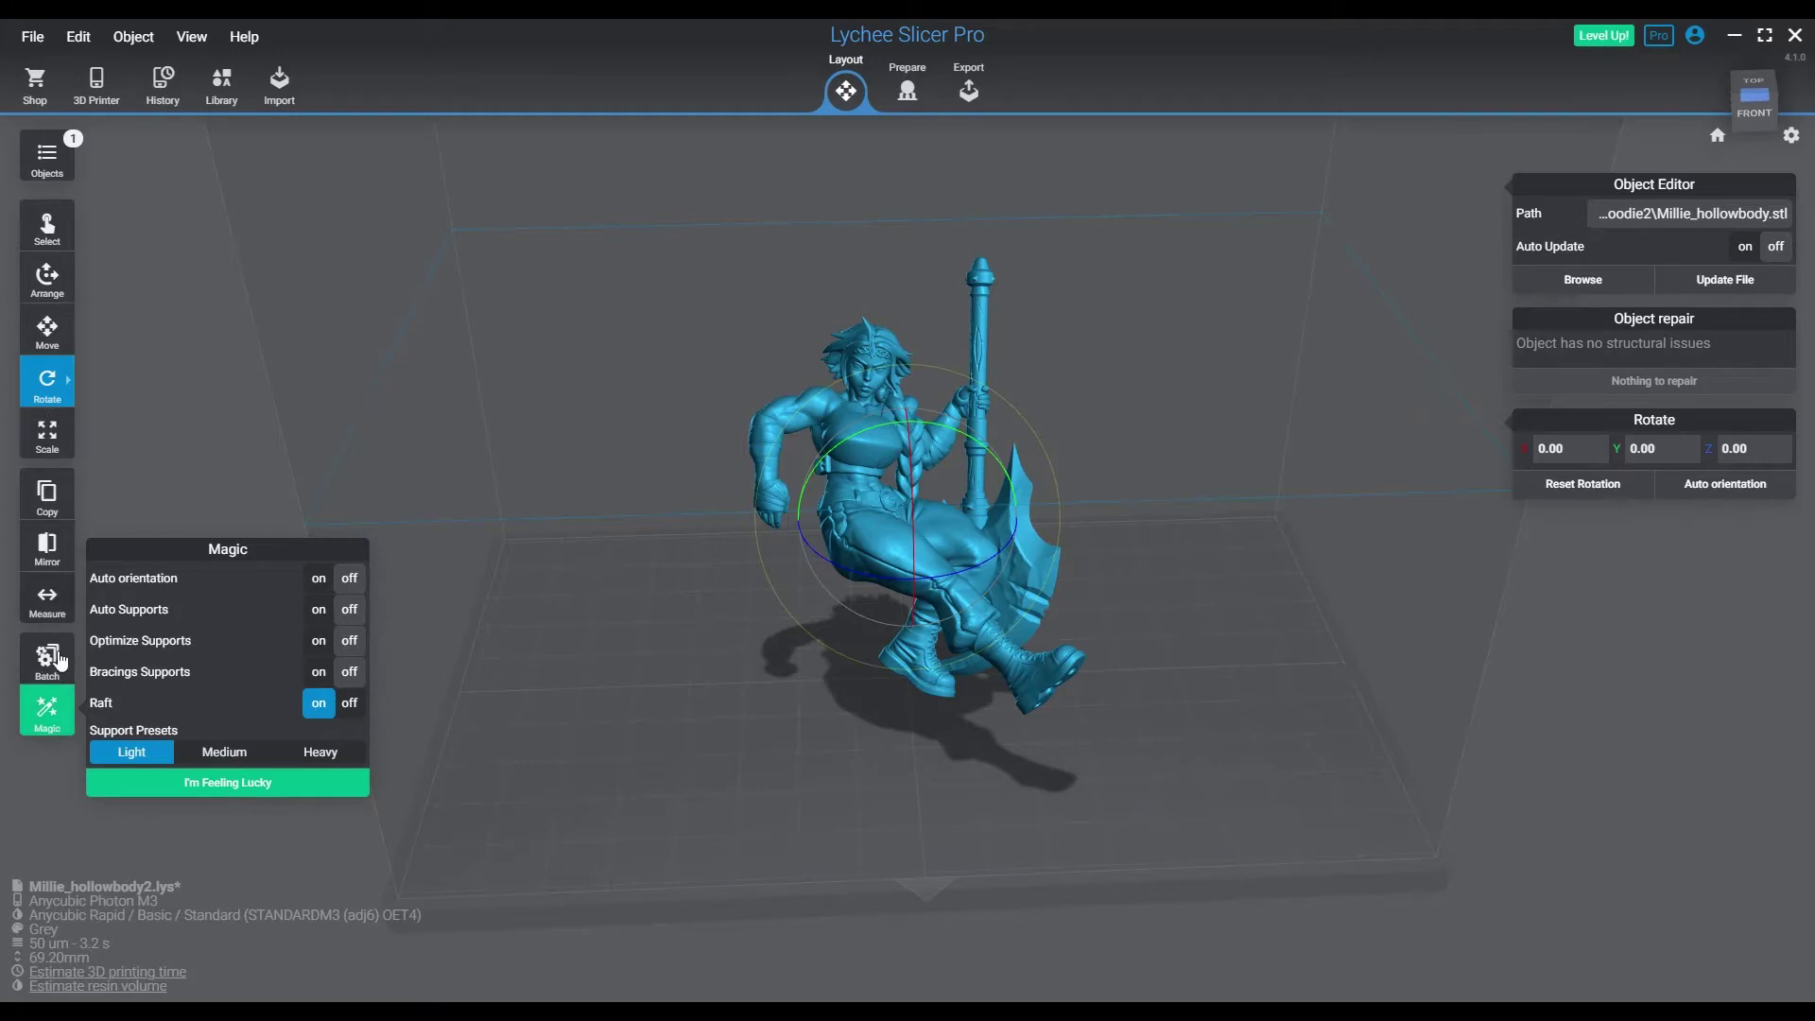
{"action": "left_click", "coordinate": [42, 383]}
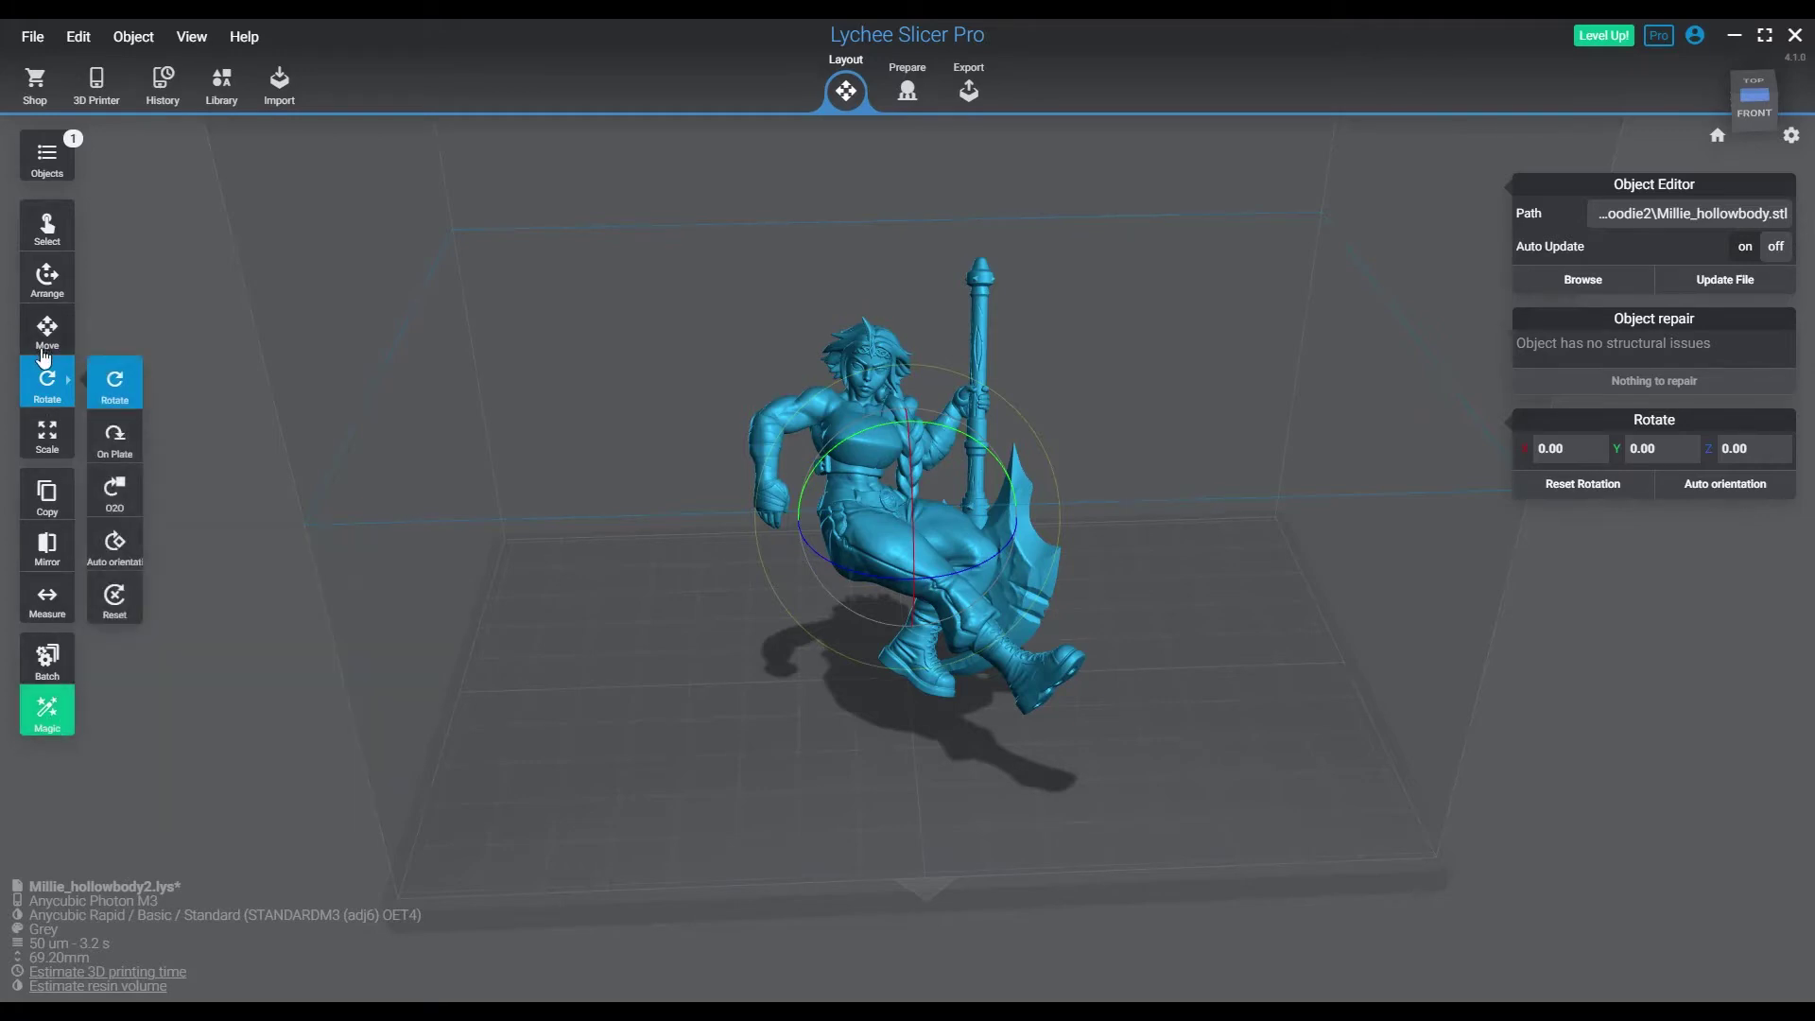
{"action": "left_click", "coordinate": [45, 728]}
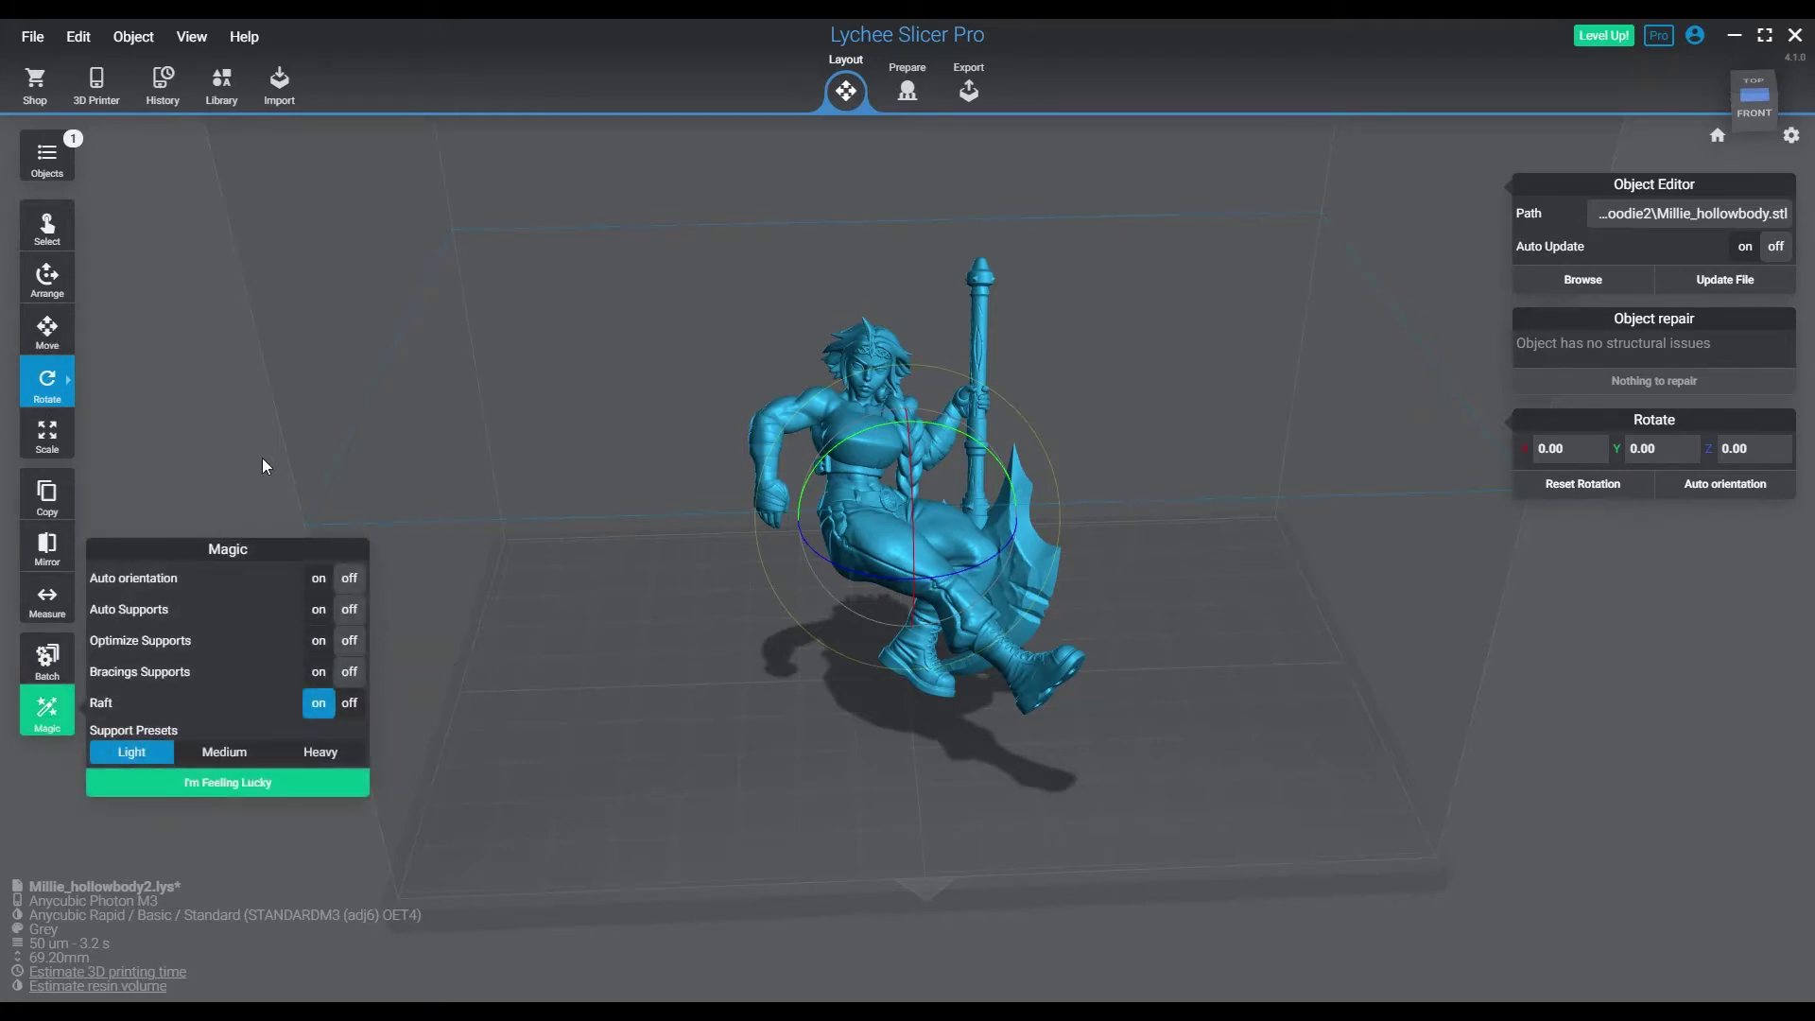
- Raise the figure off the build plate with the Move tool and set its Z position to 5.00 mm
{"action": "left_click", "coordinate": [66, 348]}
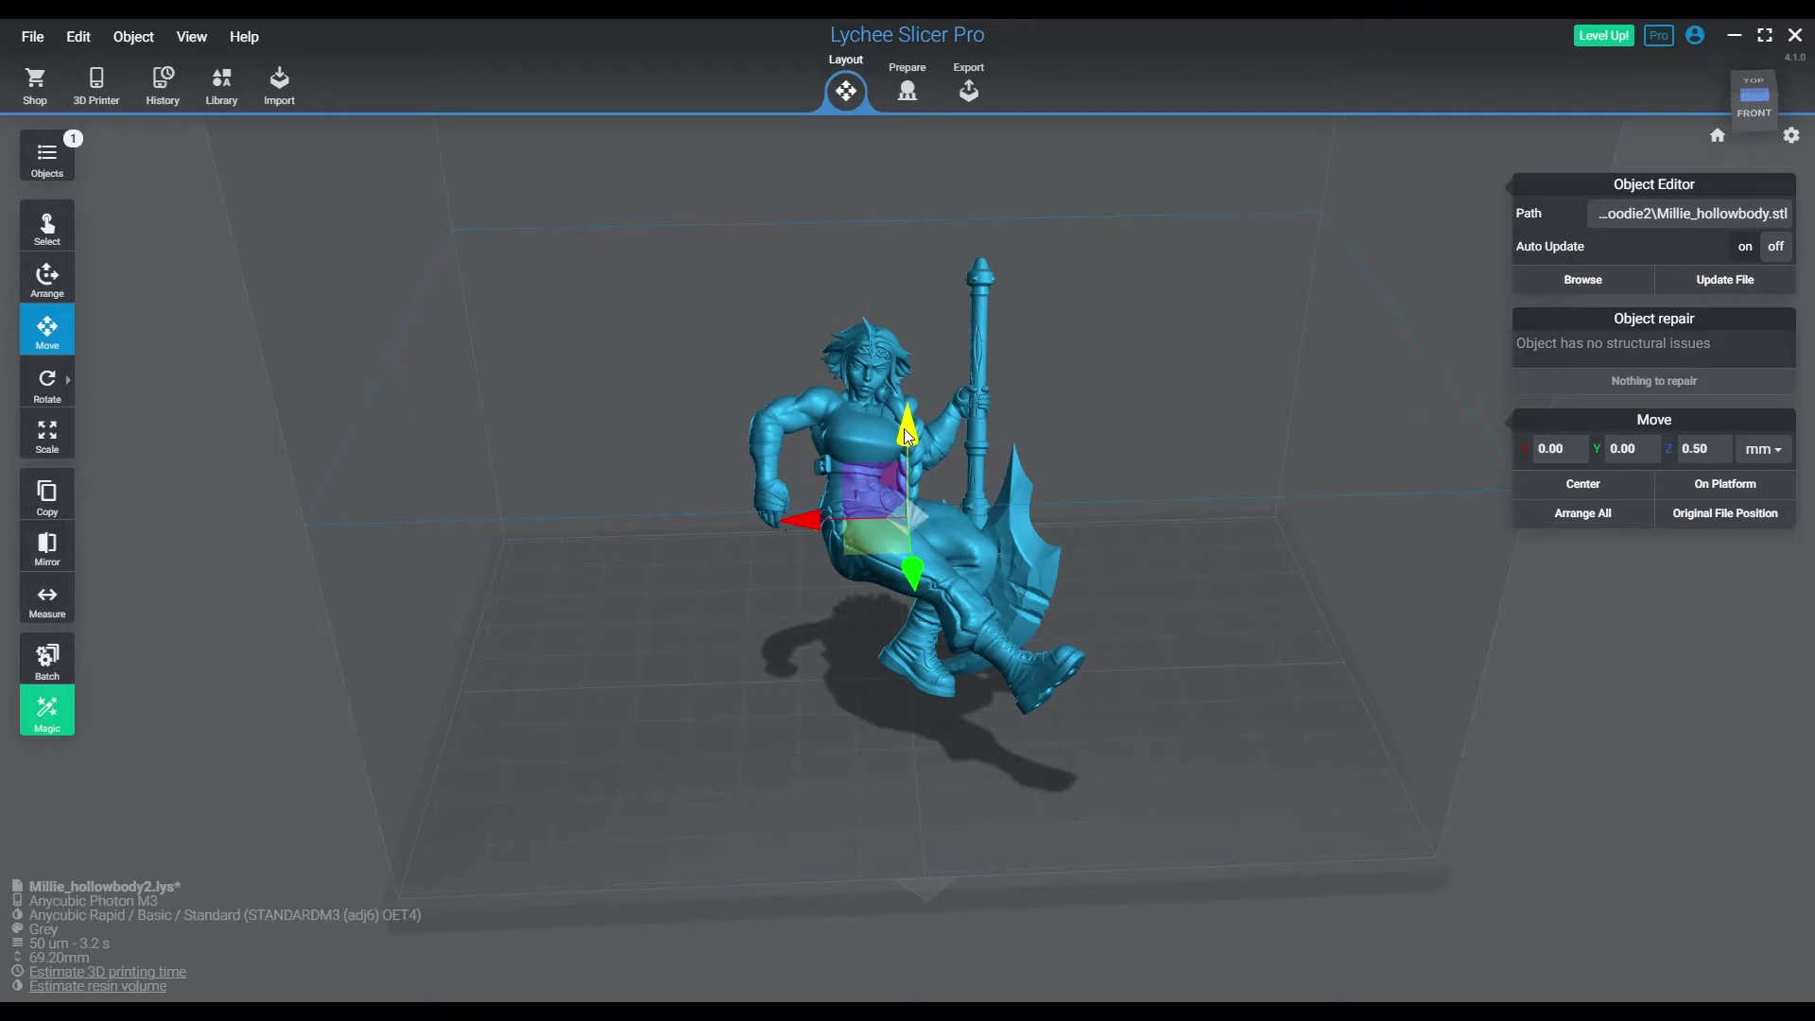
{"action": "left_click_drag", "start_coordinate": [905, 435], "coordinate": [905, 417]}
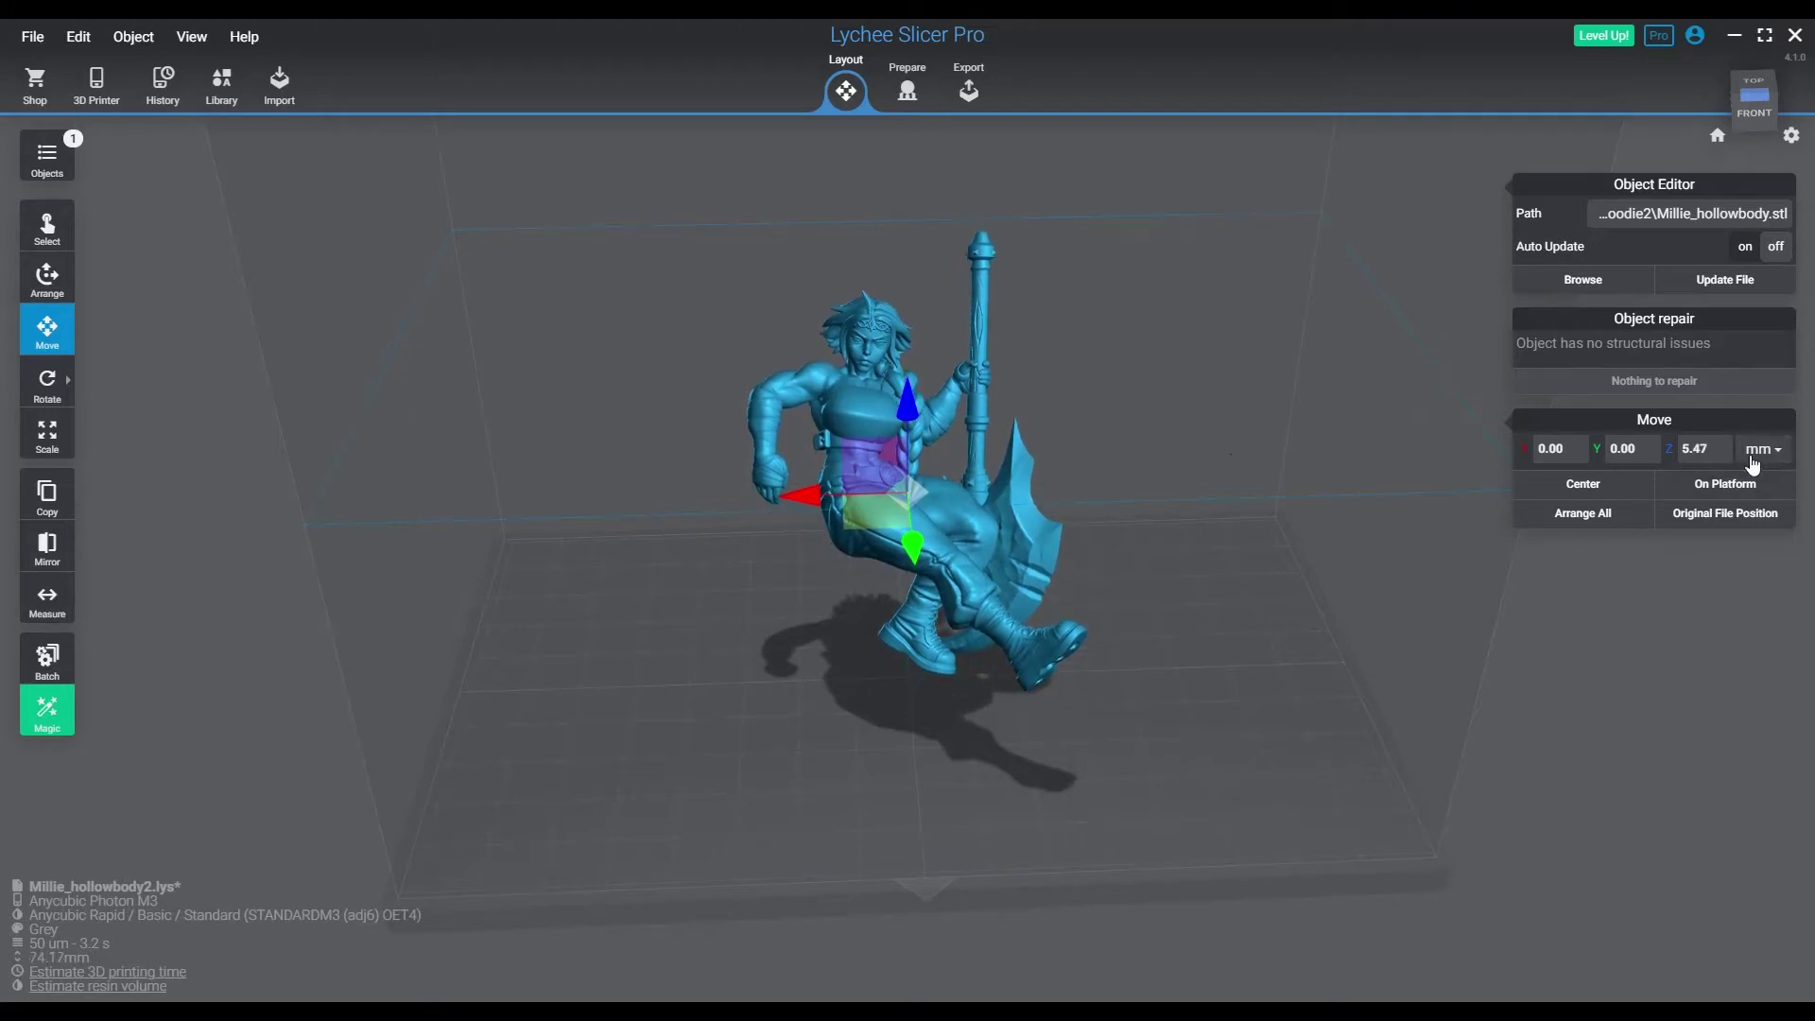
{"action": "double_click", "coordinate": [1704, 451]}
{"action": "type", "text": "5.00"}
{"action": "key", "text": "Return"}
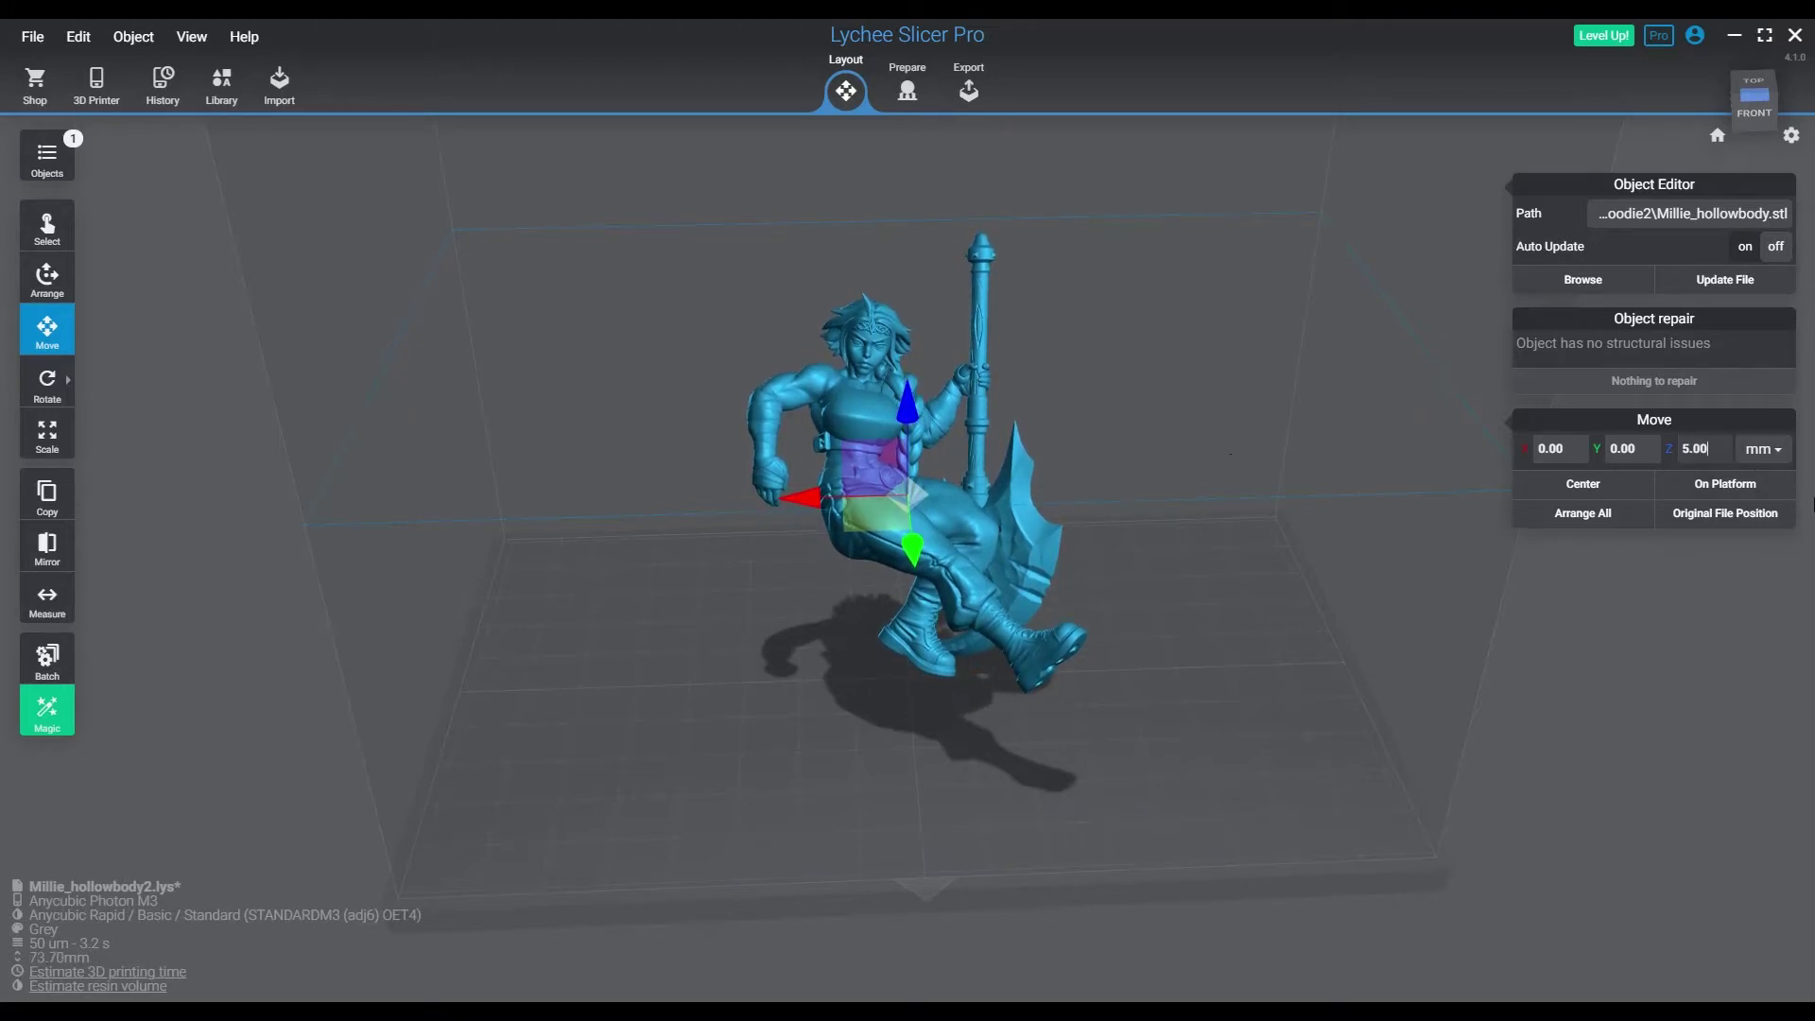
- Raise the figure higher above the build plate by setting its Z position to 7 mm
{"action": "left_click", "coordinate": [1342, 764]}
{"action": "right_click_drag", "start_coordinate": [1342, 763], "coordinate": [1037, 721]}
{"action": "left_click", "coordinate": [962, 525]}
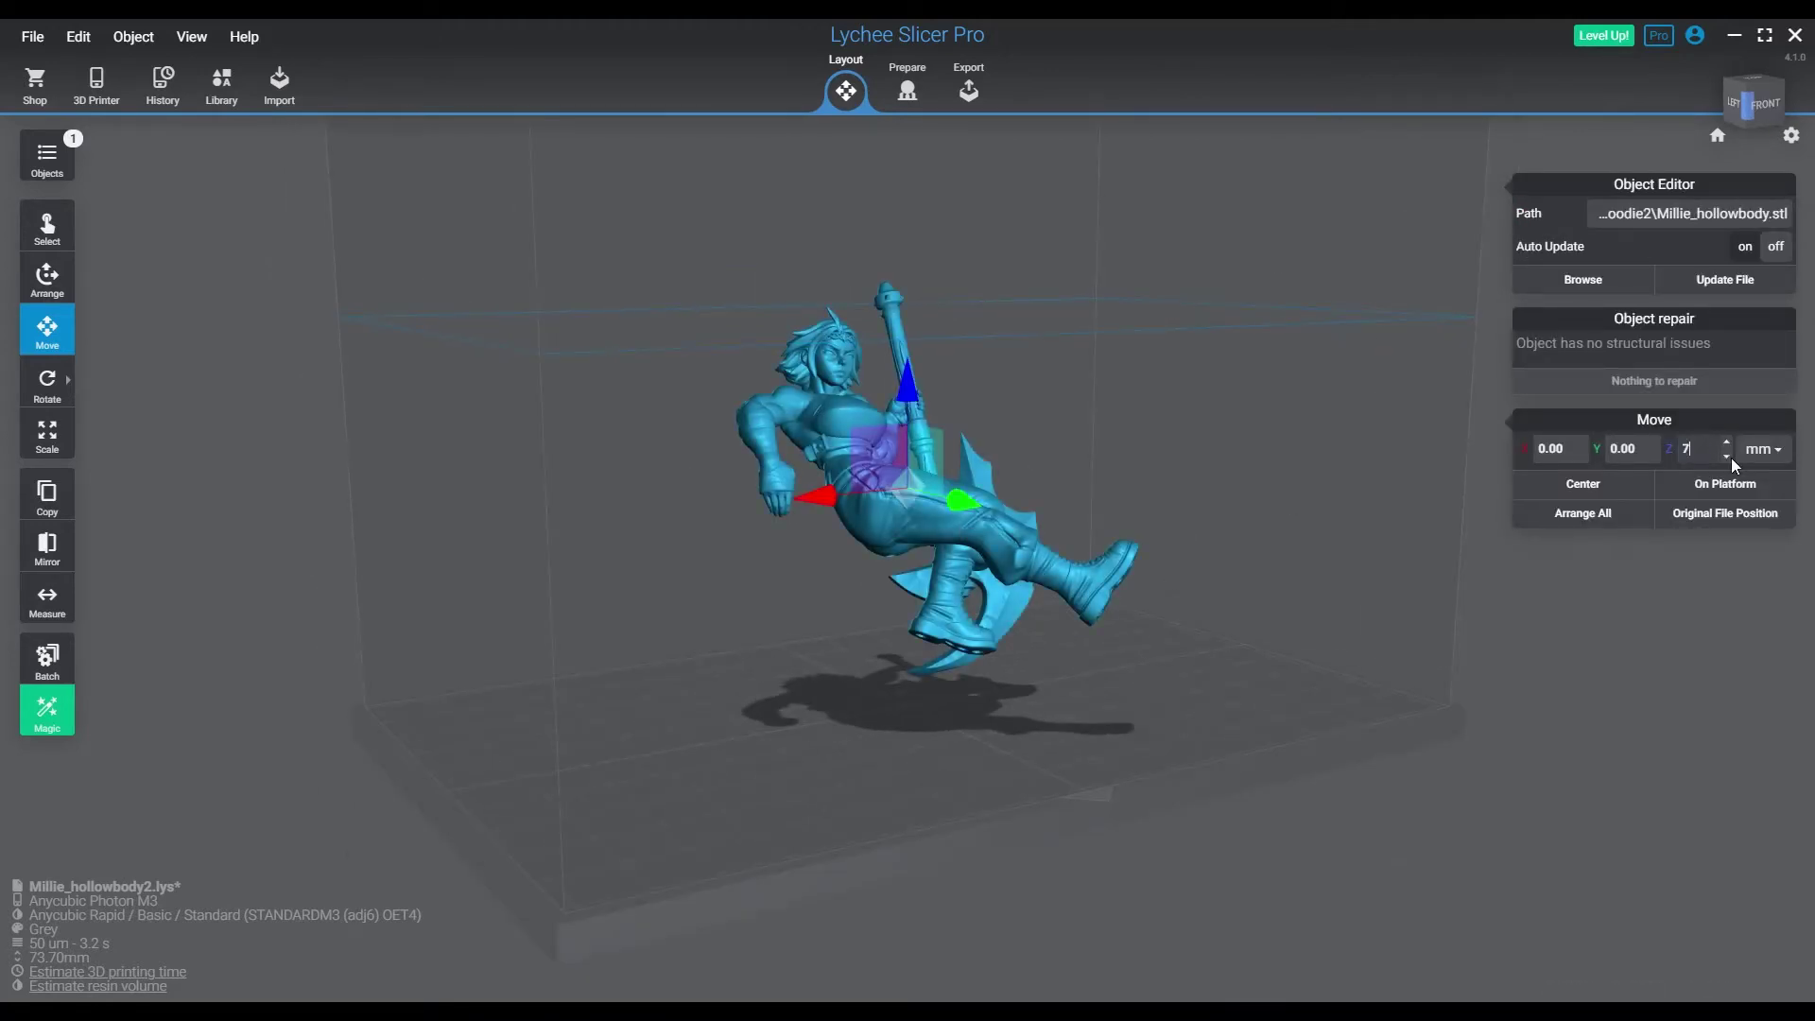
{"action": "key", "text": "Return"}
- Lower the figure by setting its Z position to 4 mm
{"action": "left_click", "coordinate": [1036, 754]}
{"action": "right_click_drag", "start_coordinate": [1036, 755], "coordinate": [813, 723]}
{"action": "left_click", "coordinate": [921, 526]}
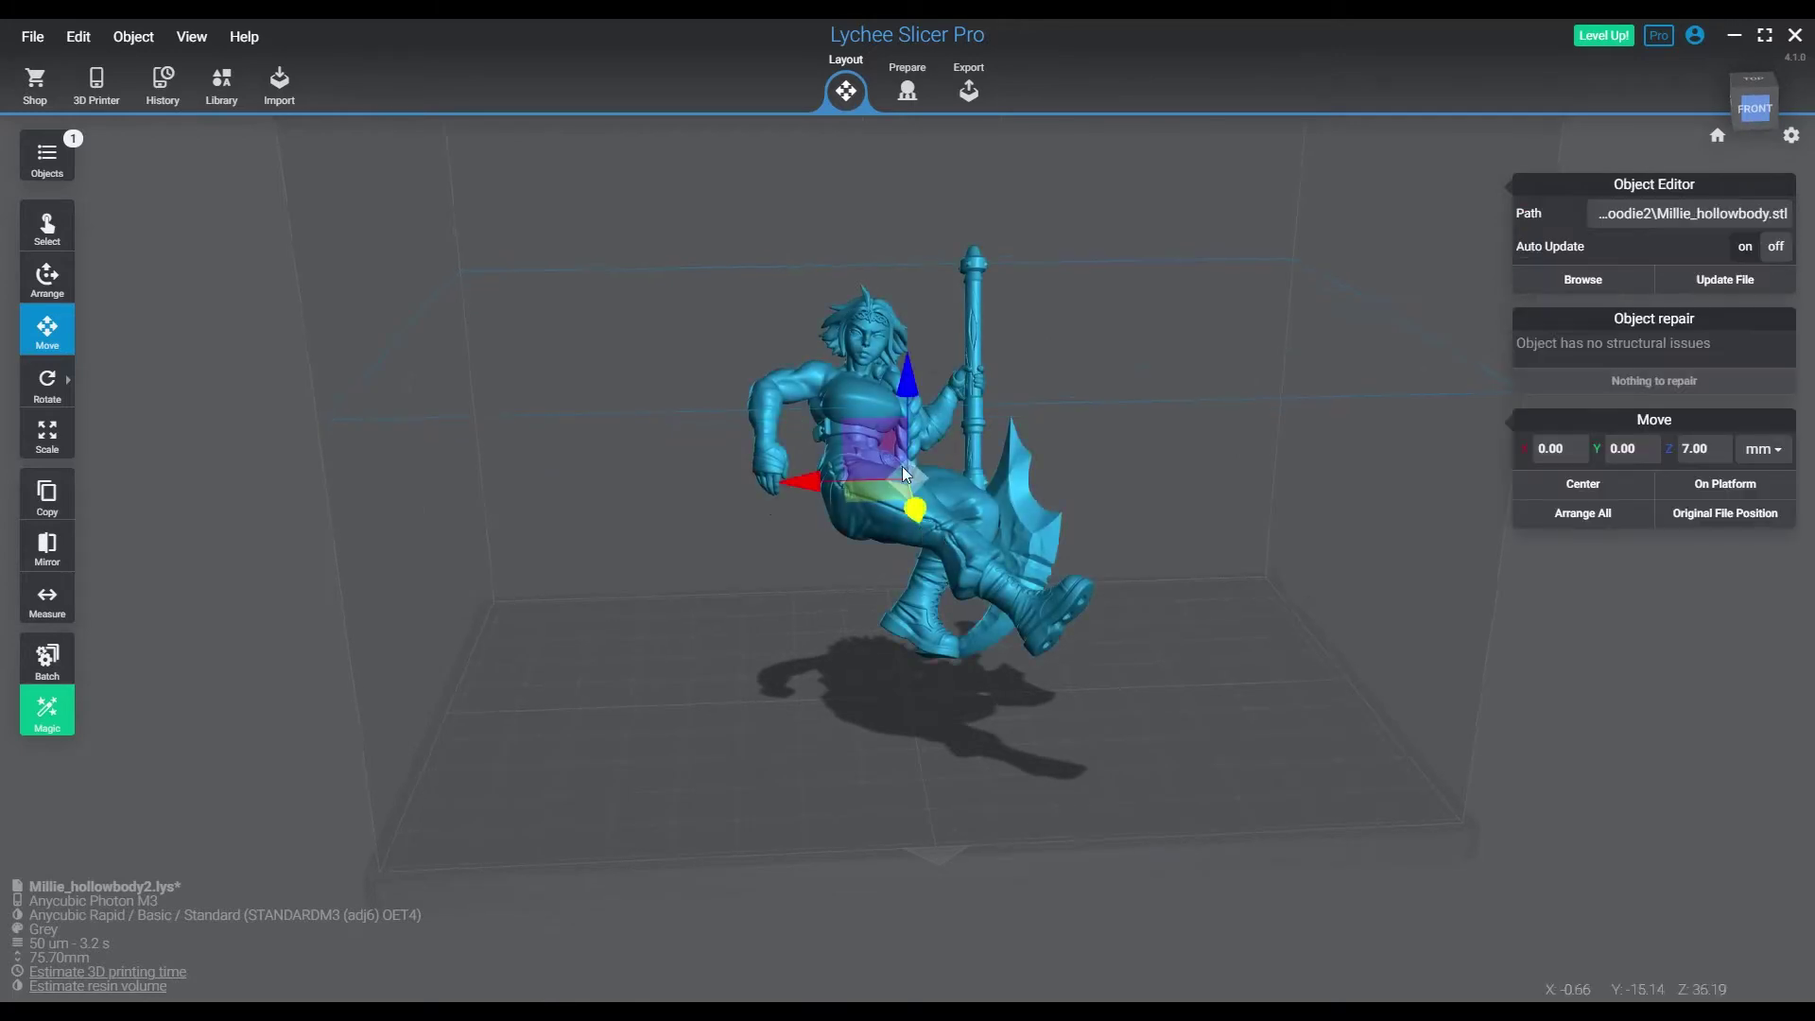
{"action": "left_click", "coordinate": [1715, 459]}
{"action": "type", "text": "4"}
{"action": "key", "text": "Return"}
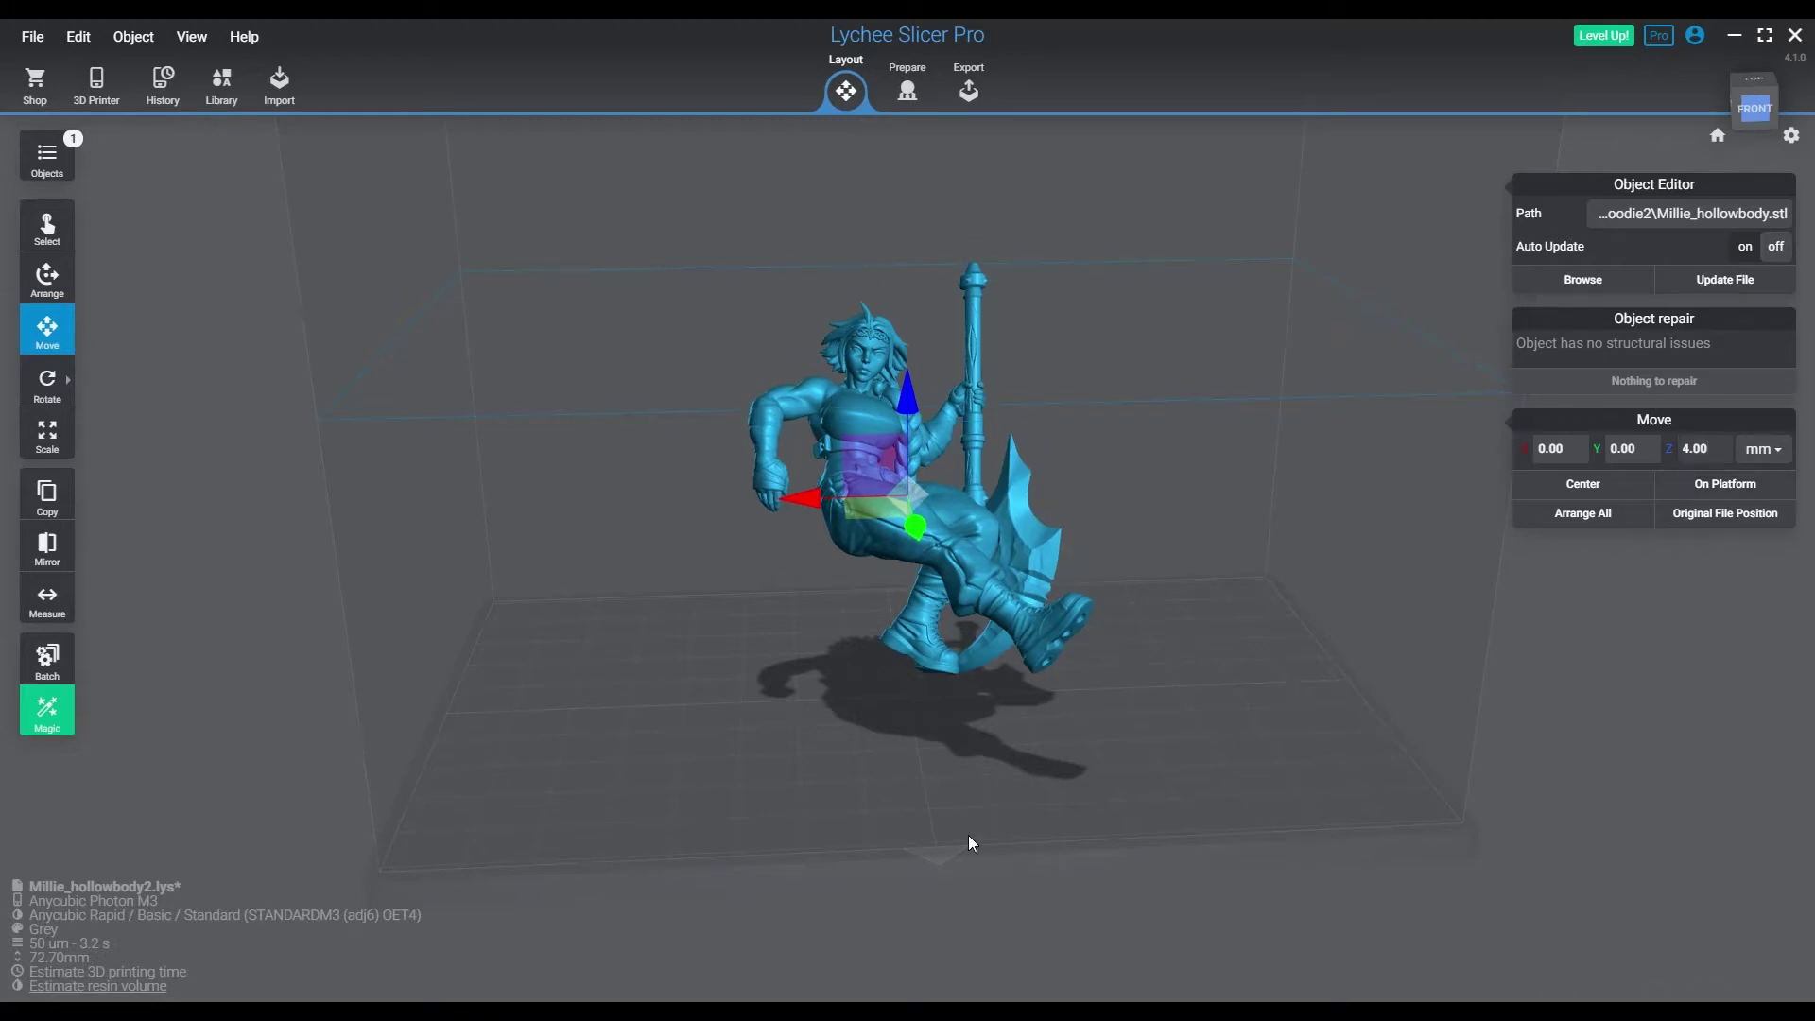
- Switch to the Prepare stage, put a flat rectangular raft under the figure and turn on Override base
{"action": "left_click_drag", "start_coordinate": [1204, 804], "coordinate": [1272, 783]}
{"action": "scroll", "coordinate": [911, 716], "scroll_direction": "up", "scroll_amount": 10}
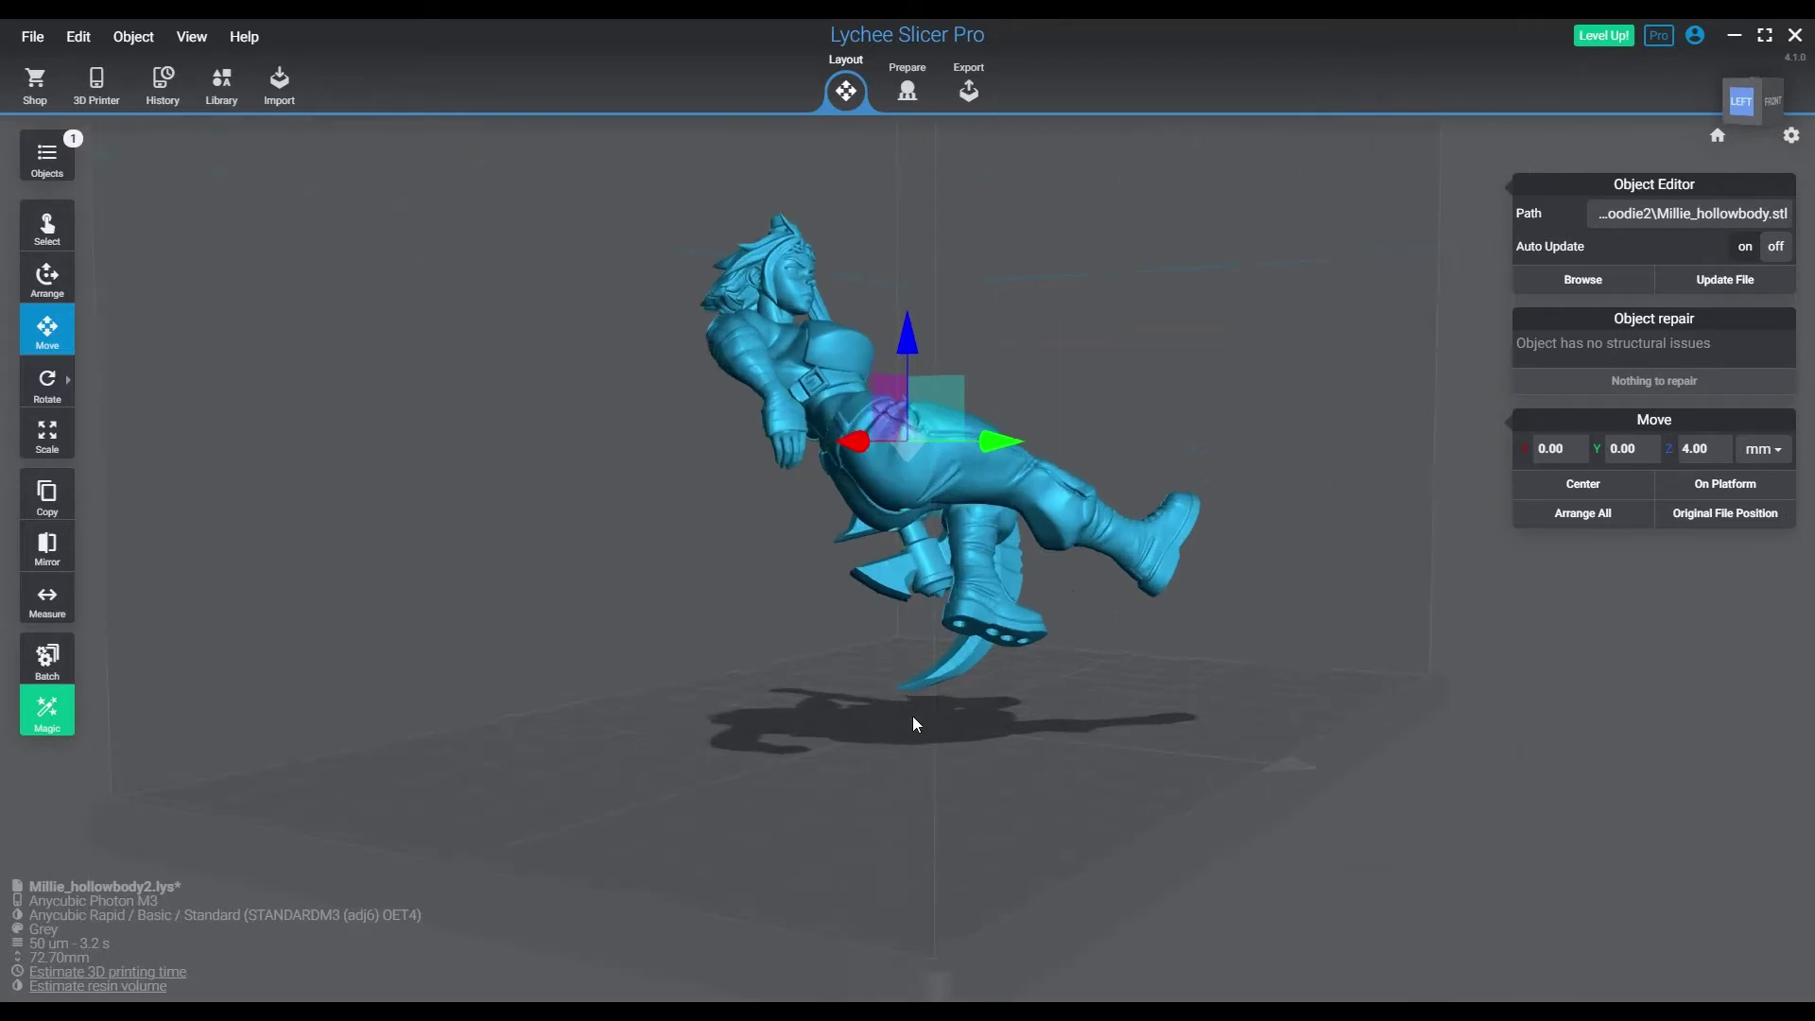
{"action": "left_click_drag", "start_coordinate": [1011, 689], "coordinate": [979, 751]}
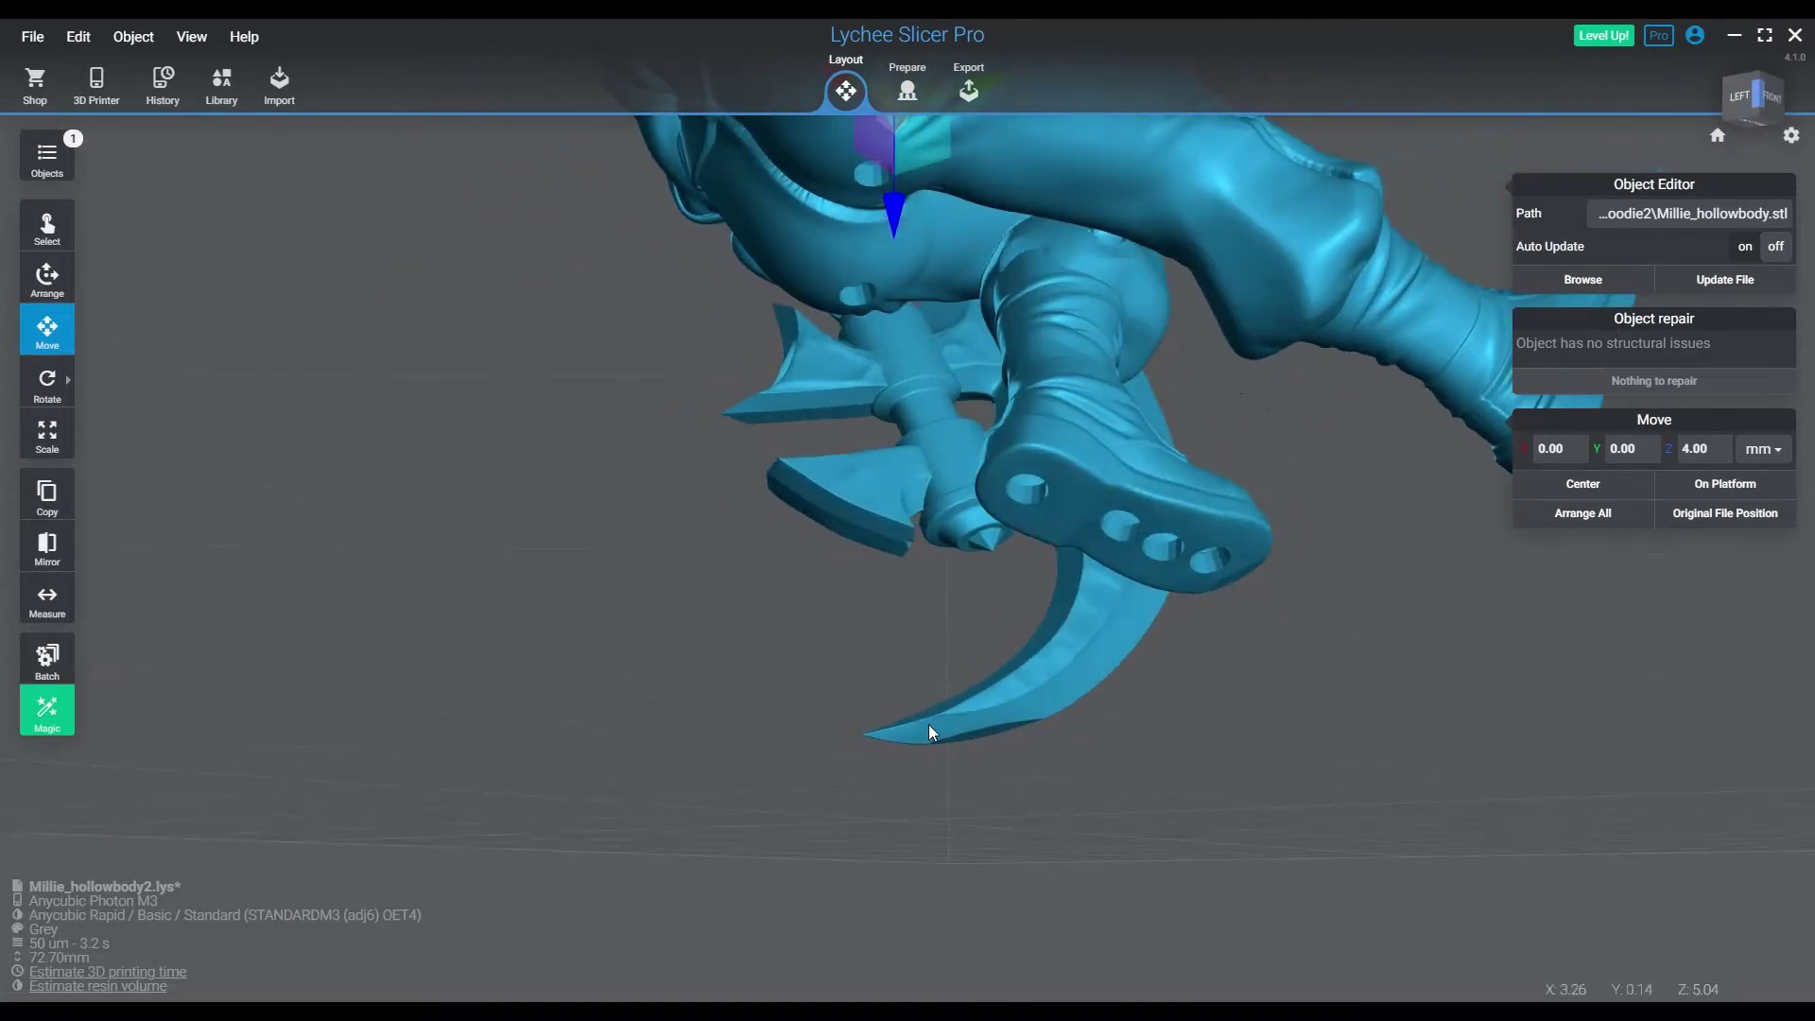
{"action": "left_click_drag", "start_coordinate": [1251, 720], "coordinate": [847, 224]}
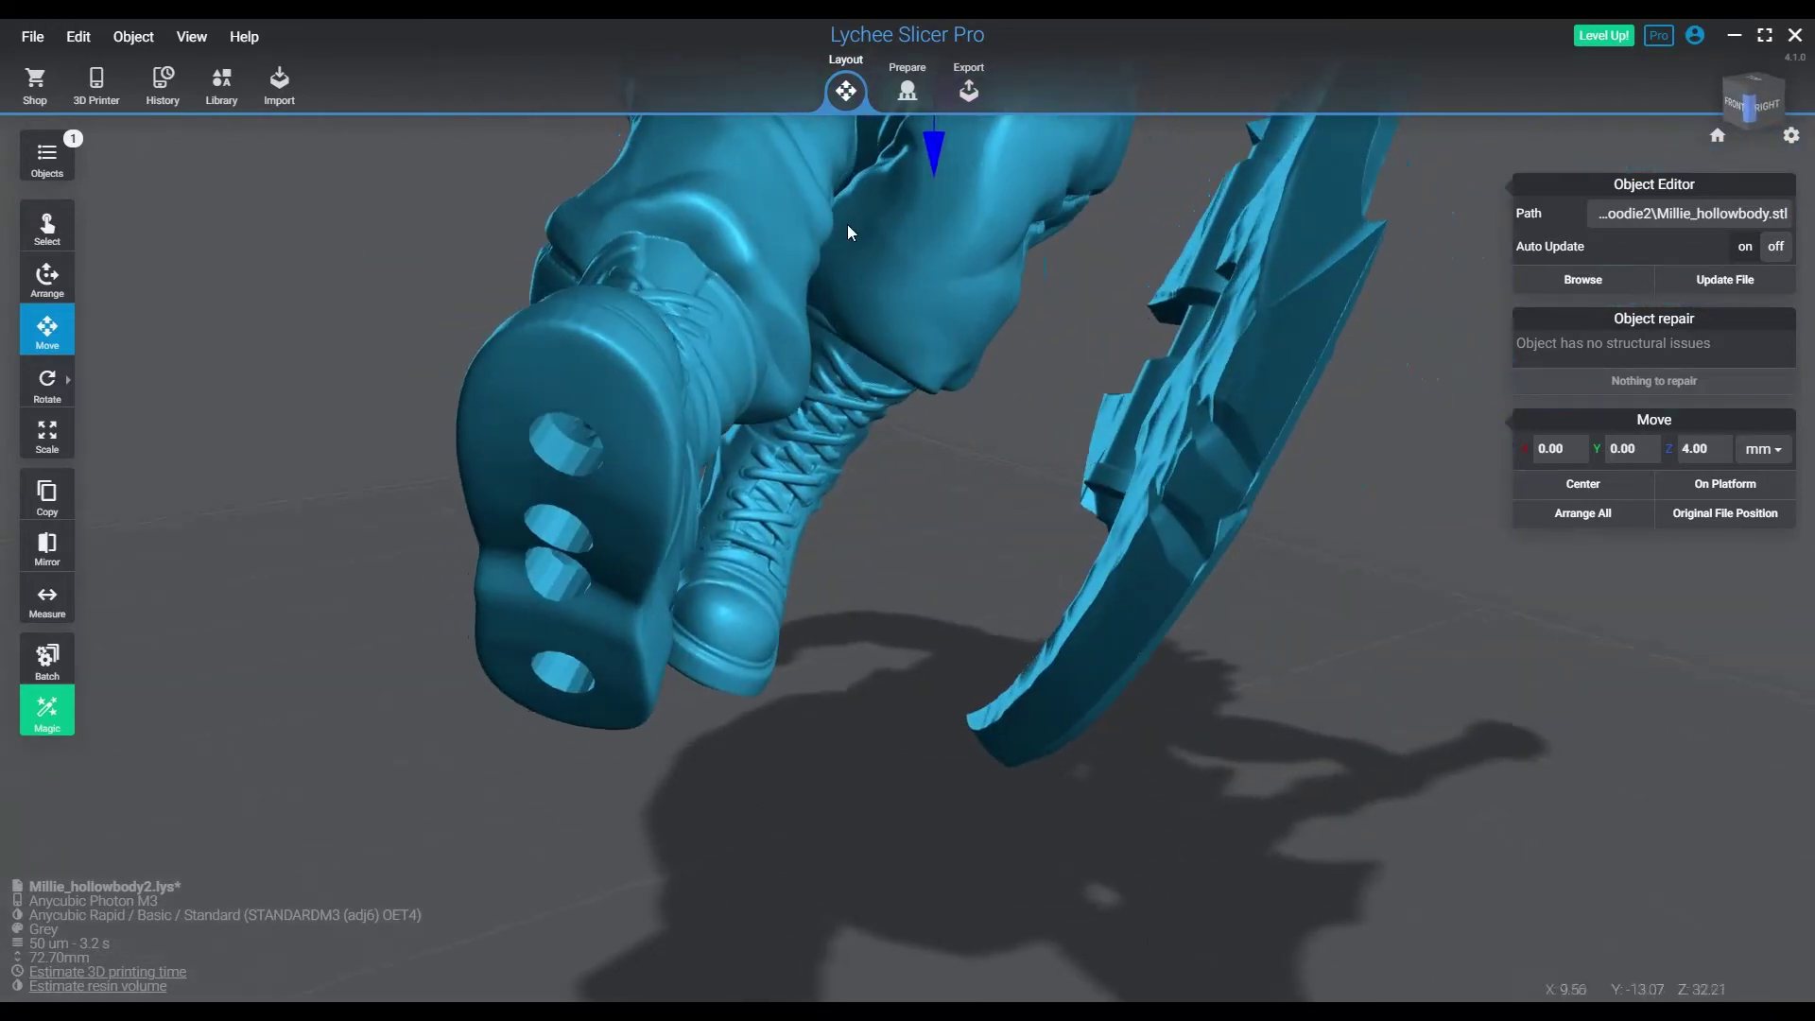
{"action": "left_click", "coordinate": [906, 91]}
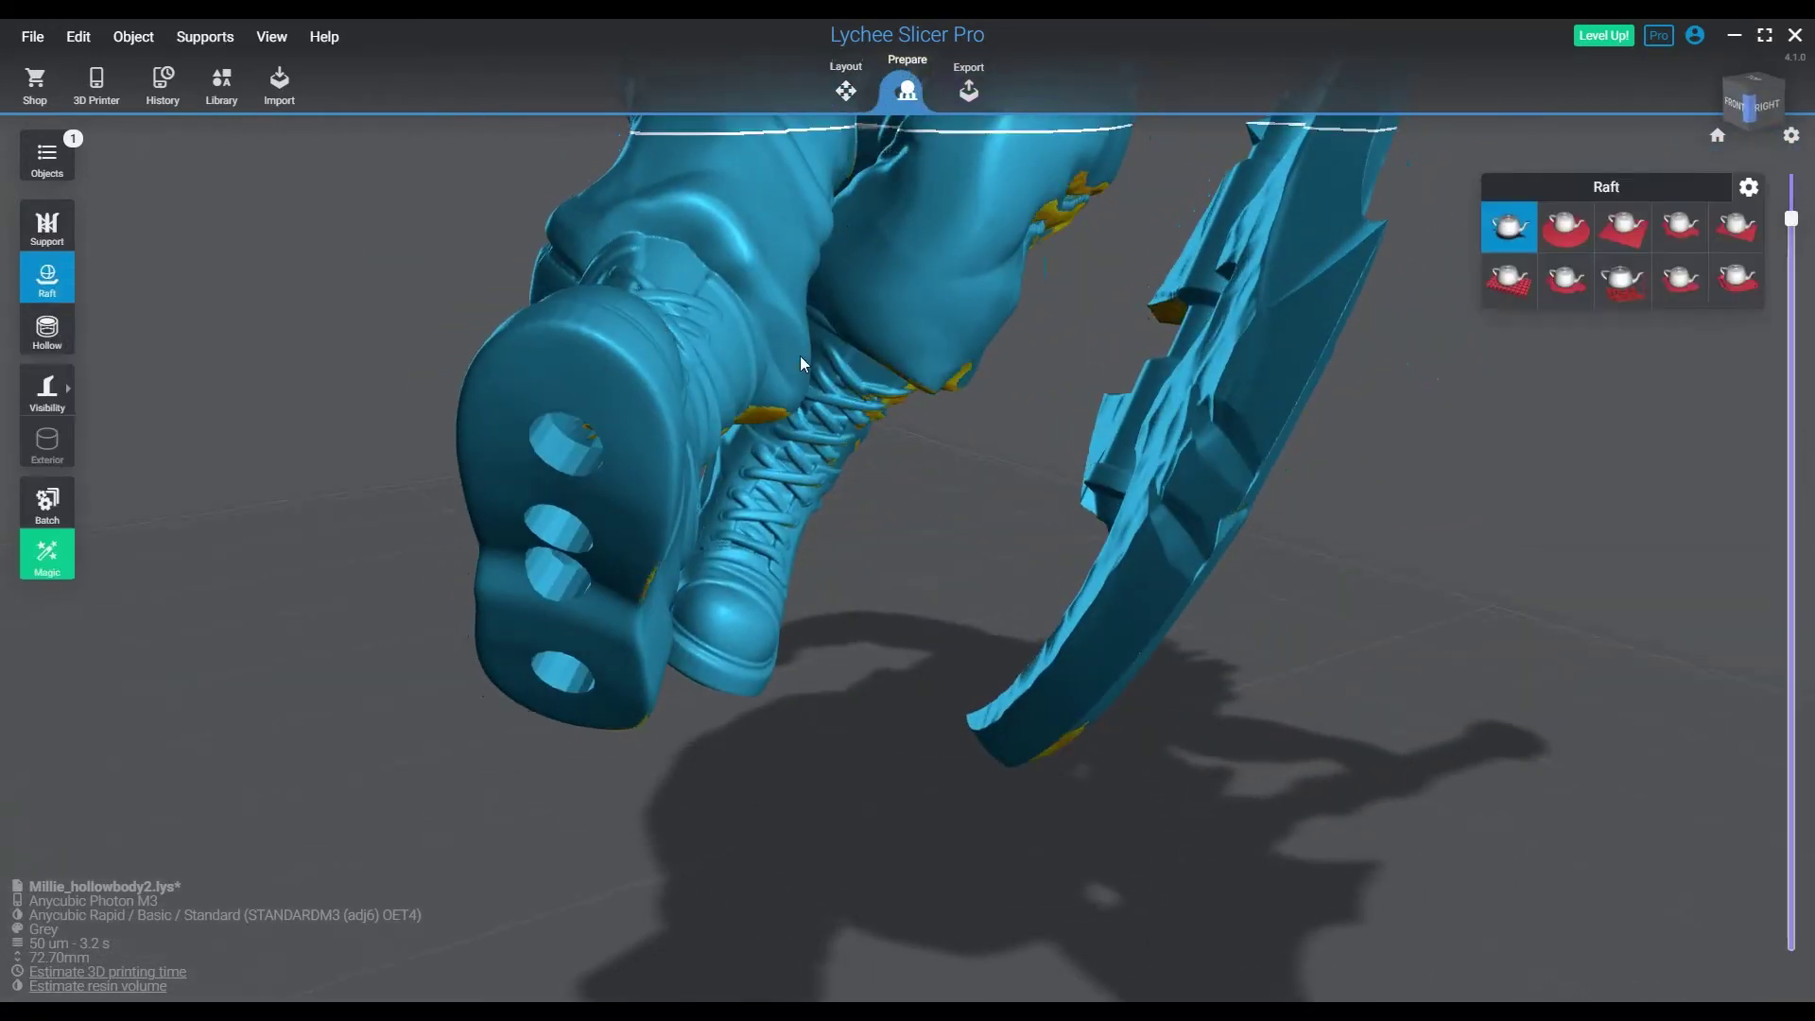
{"action": "left_click", "coordinate": [1717, 135]}
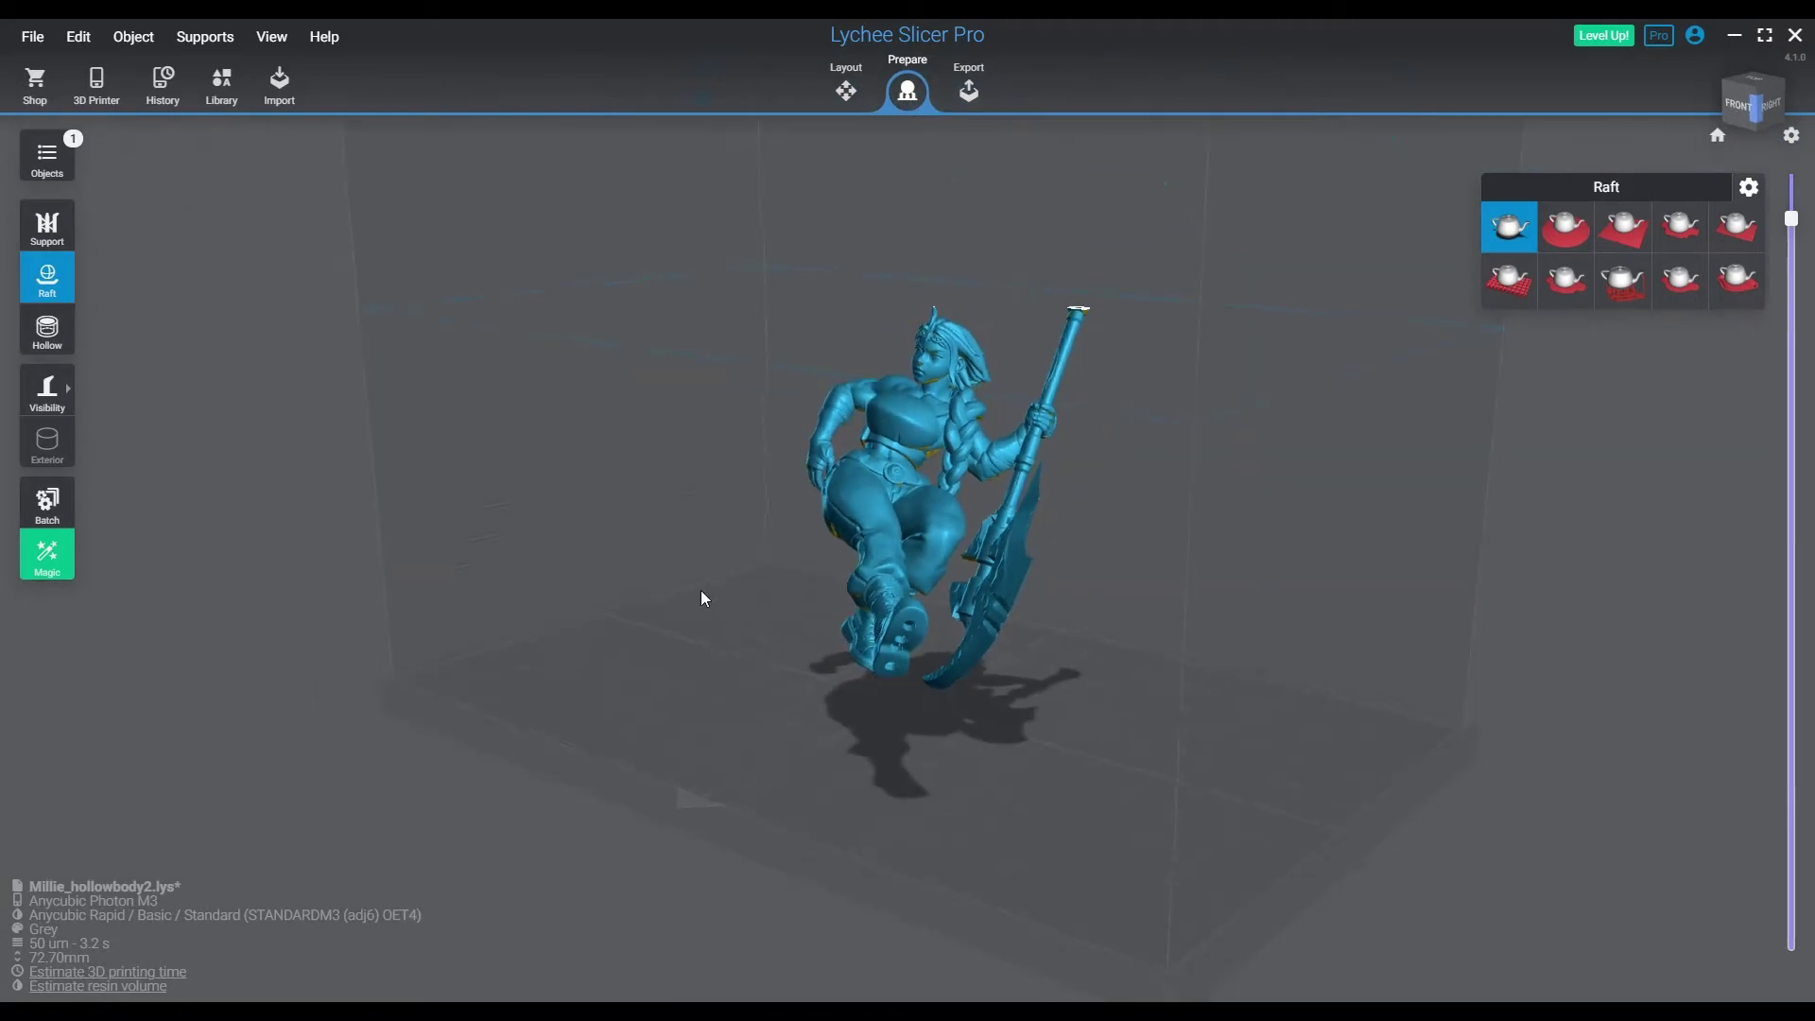
{"action": "left_click_drag", "start_coordinate": [700, 590], "coordinate": [1221, 687]}
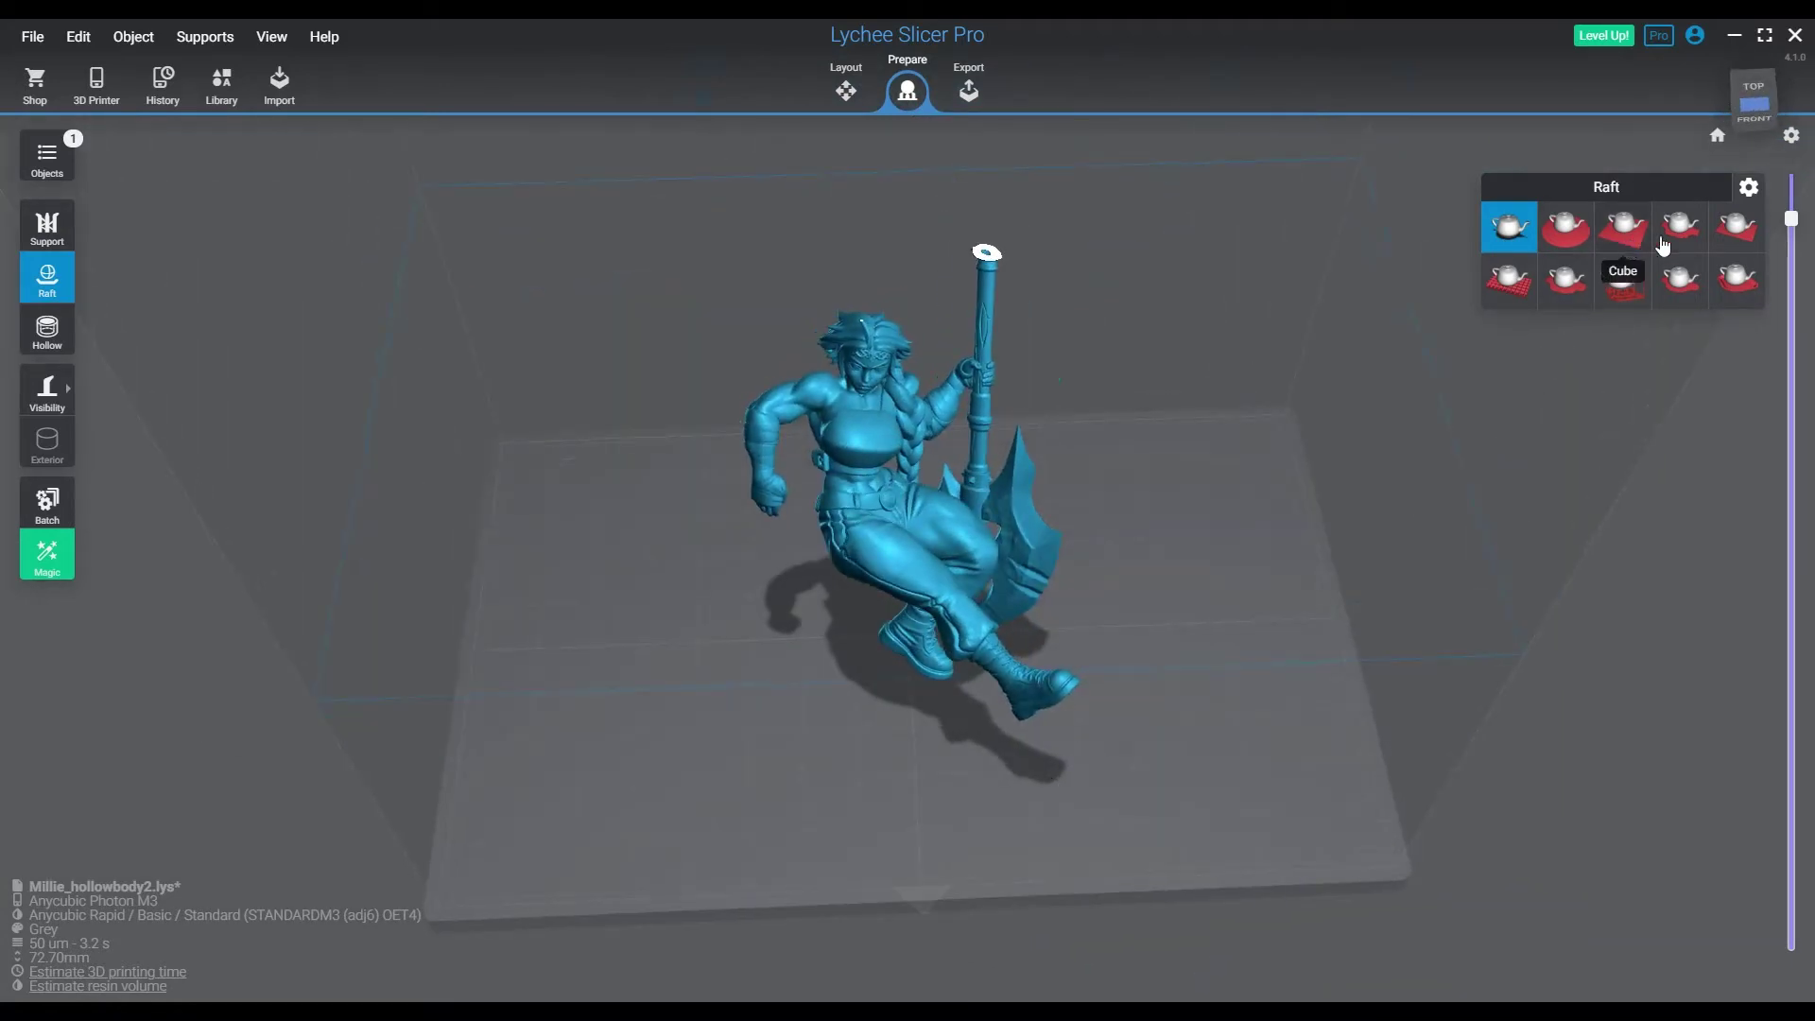
{"action": "left_click", "coordinate": [1739, 232]}
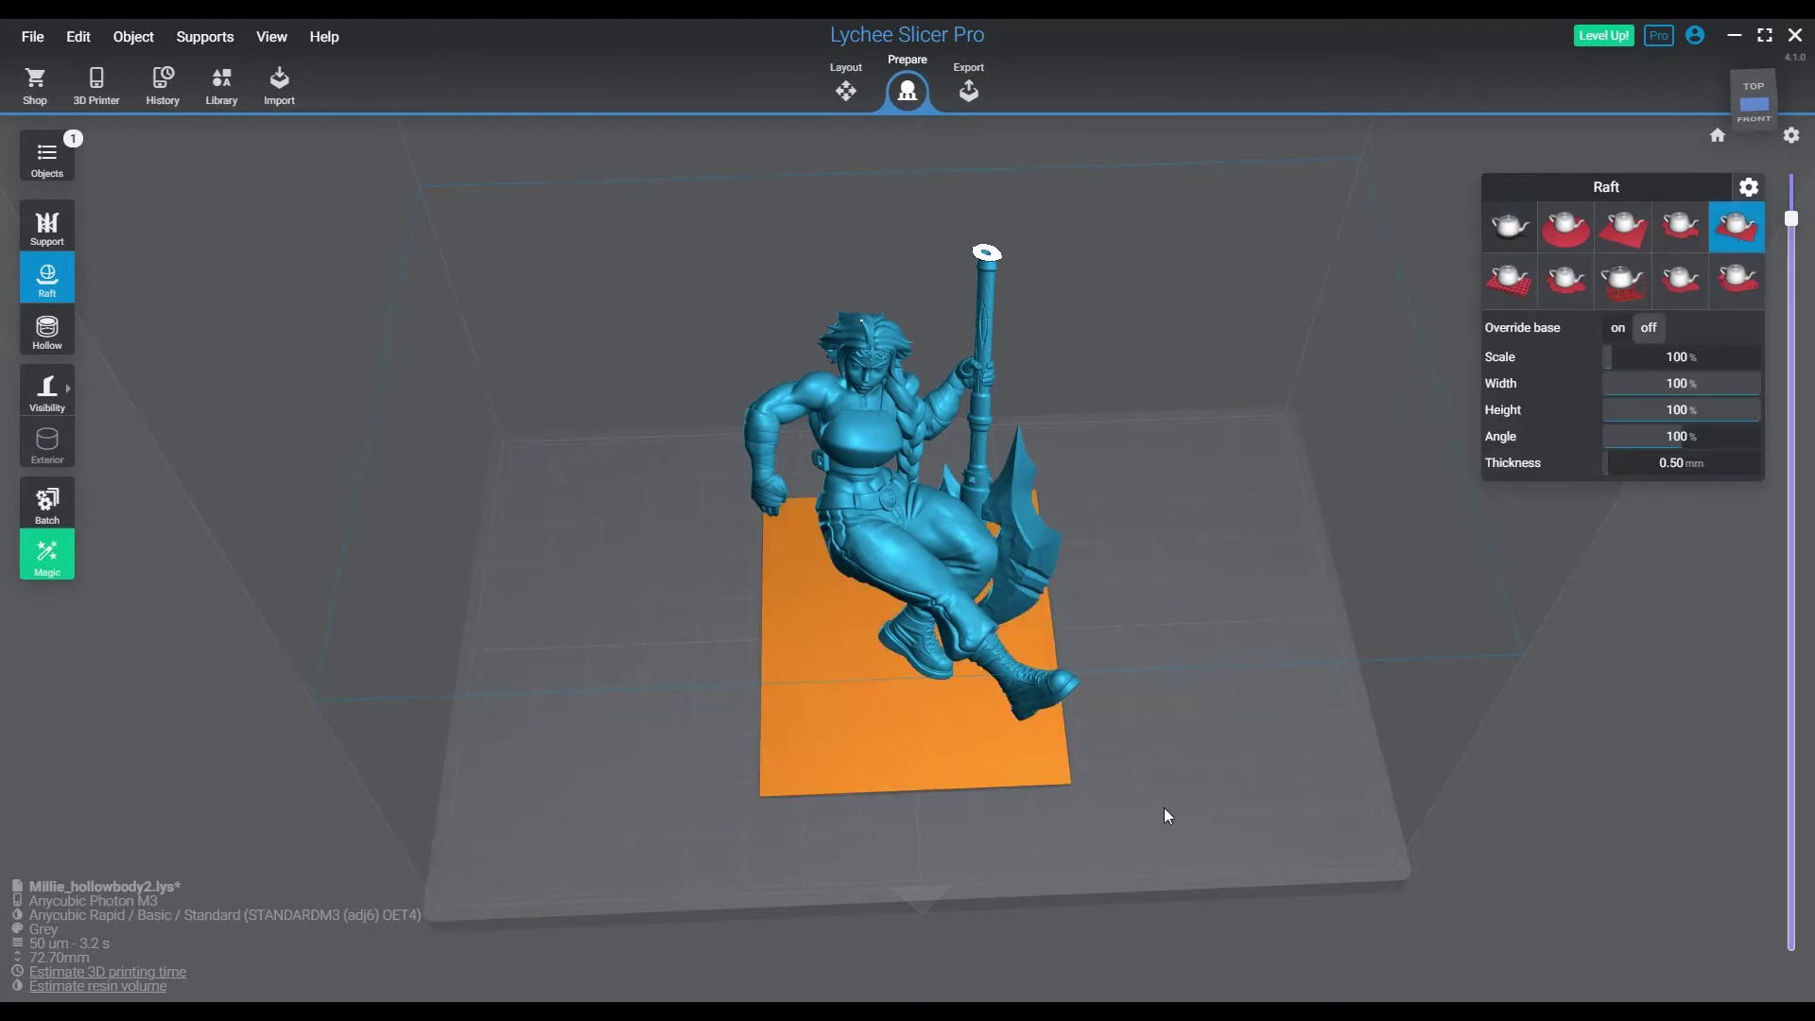
{"action": "left_click", "coordinate": [1618, 328]}
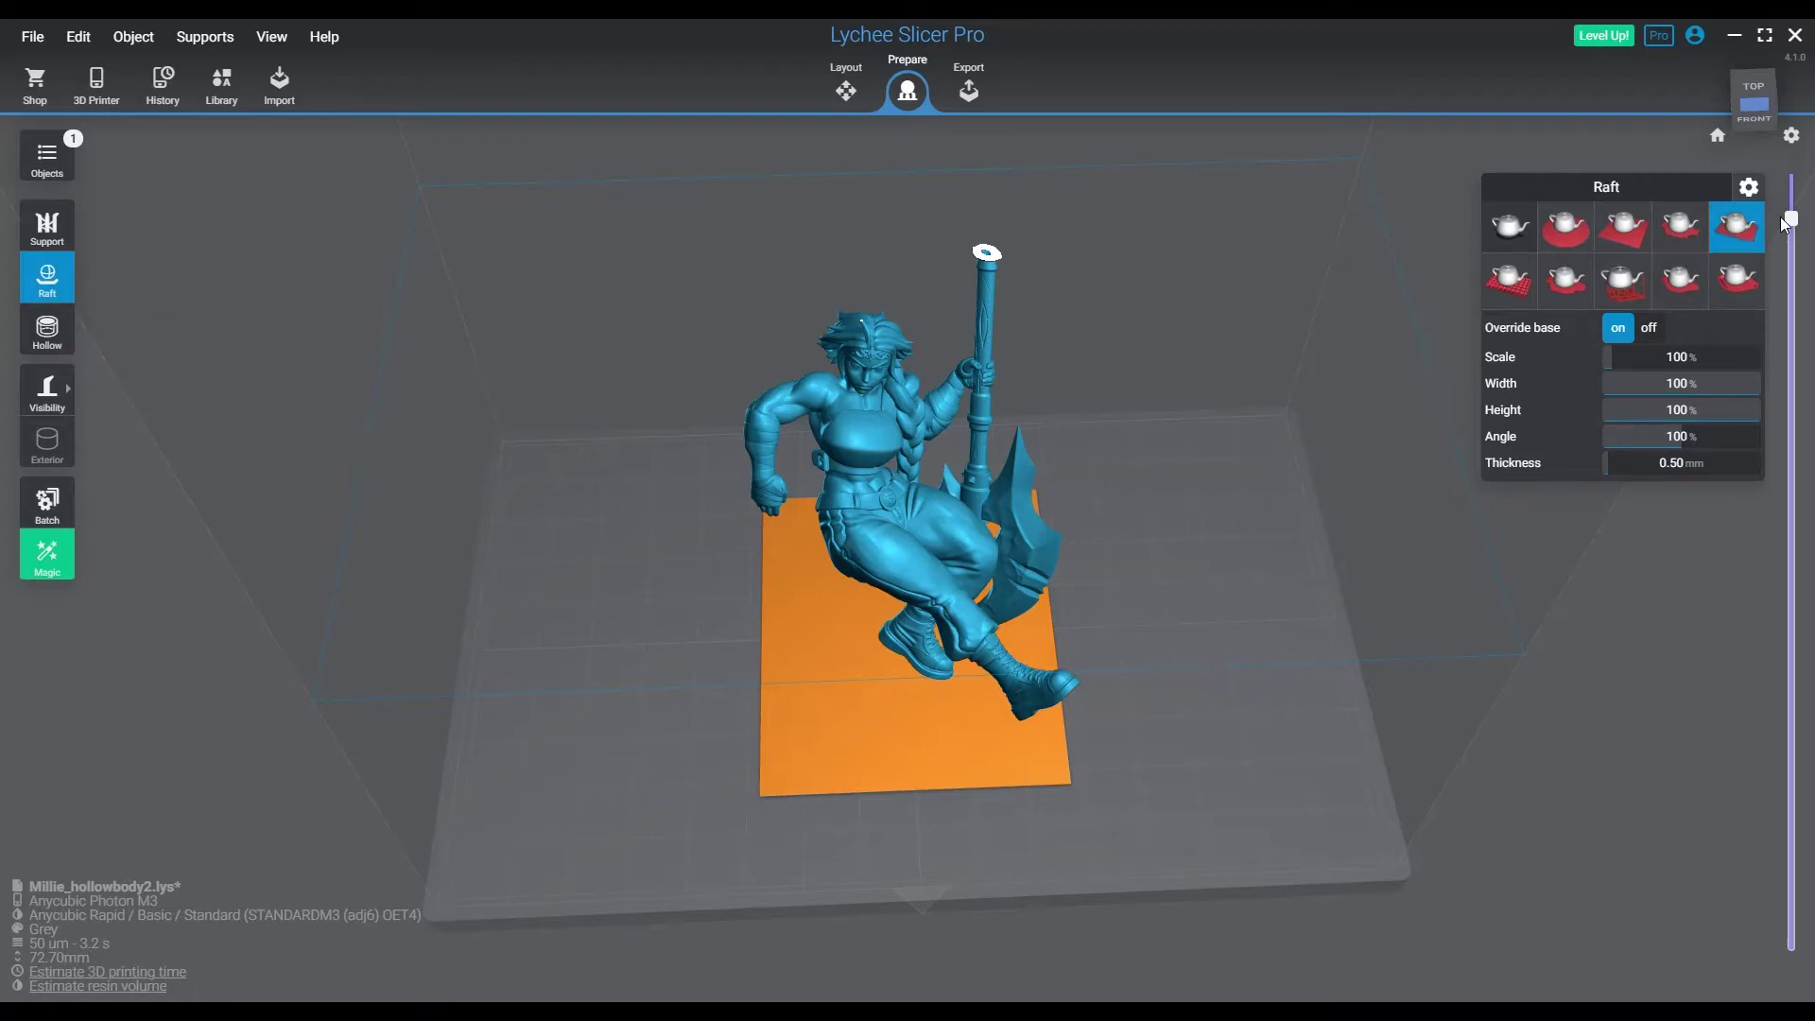
- Move the clipping to its limit to show the whole figure and search it for islands at Real accuracy
{"action": "mouse_move", "coordinate": [1805, 257]}
{"action": "left_click_drag", "start_coordinate": [1805, 262], "coordinate": [1812, 958]}
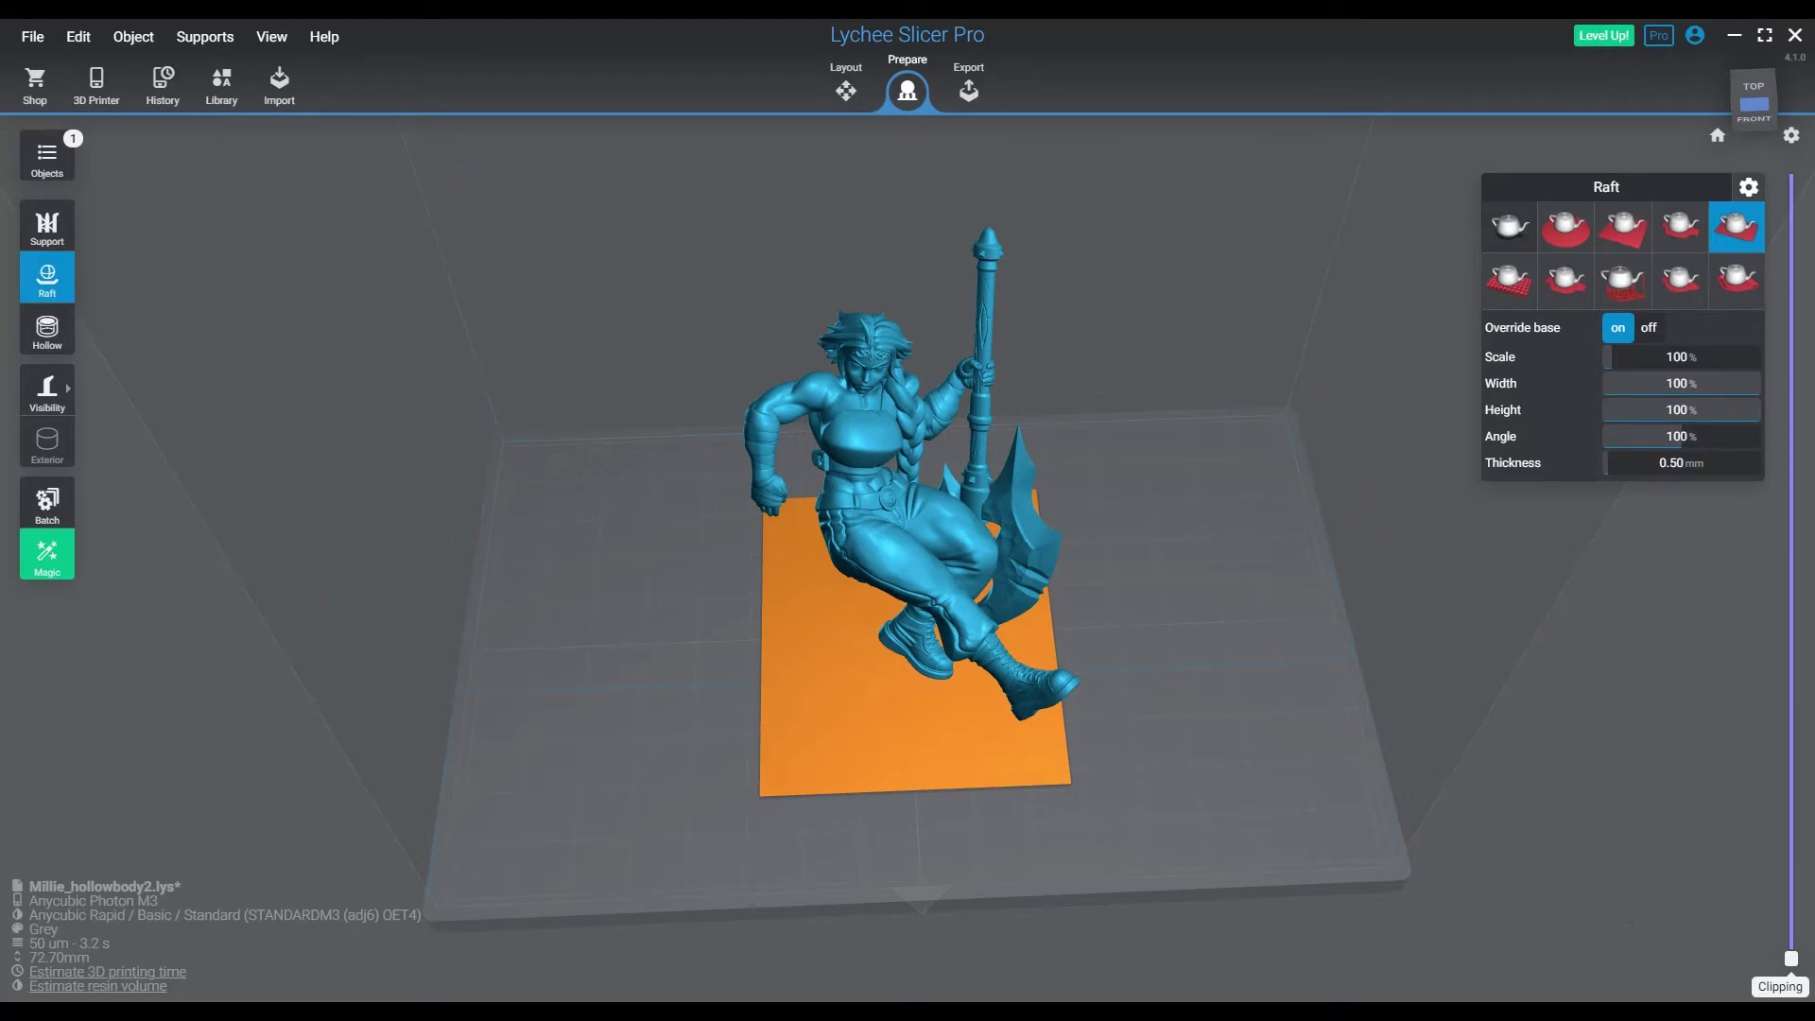
{"action": "left_click", "coordinate": [47, 227]}
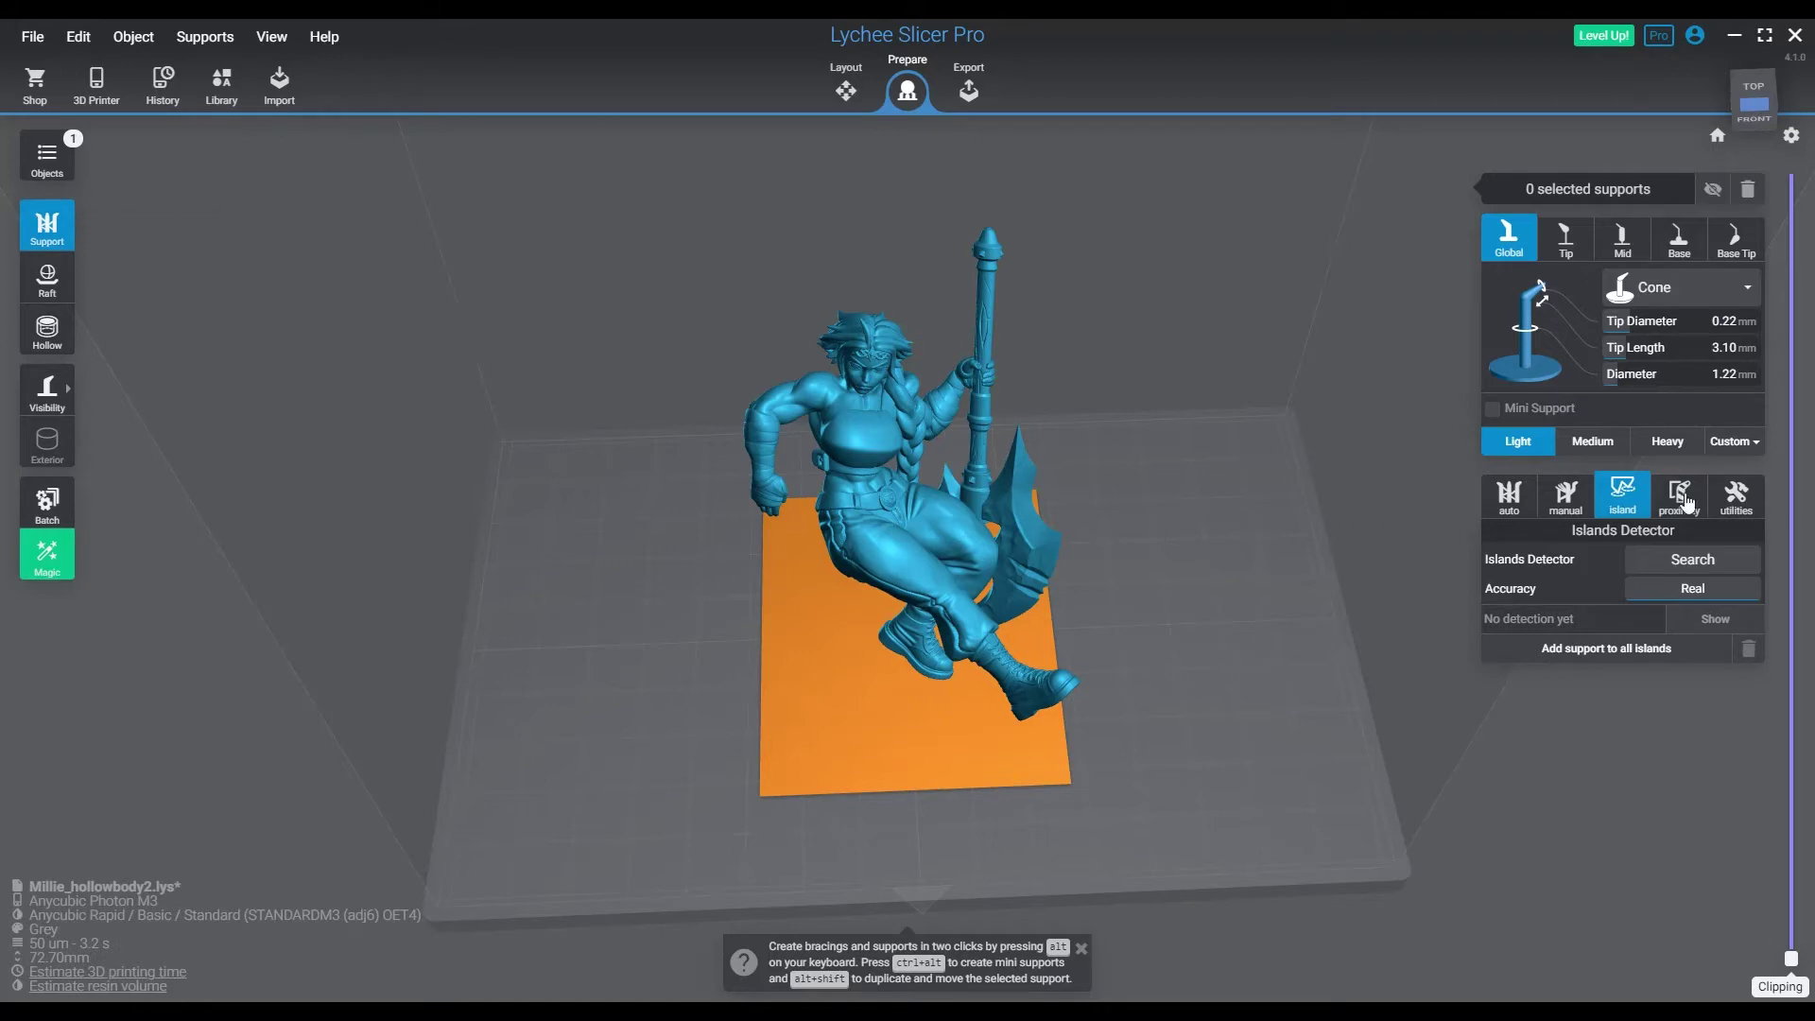
{"action": "left_click", "coordinate": [1505, 507]}
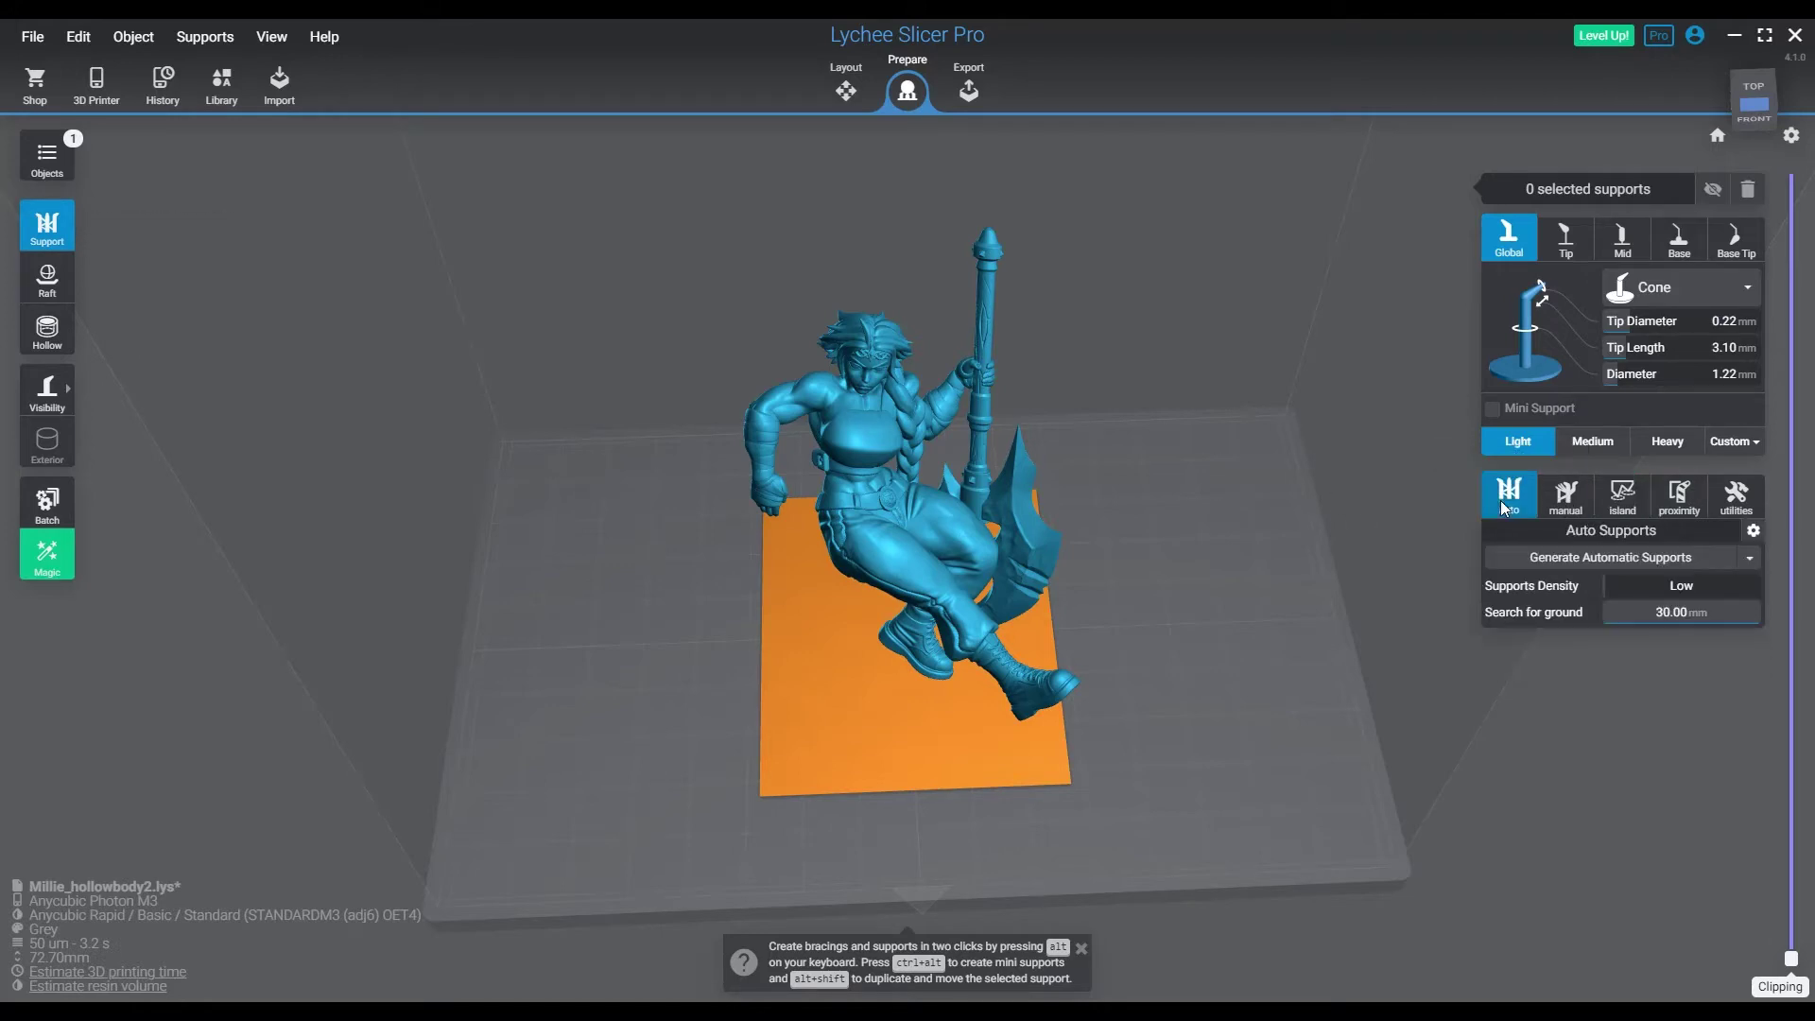
{"action": "left_click", "coordinate": [1569, 499]}
{"action": "left_click", "coordinate": [1624, 499]}
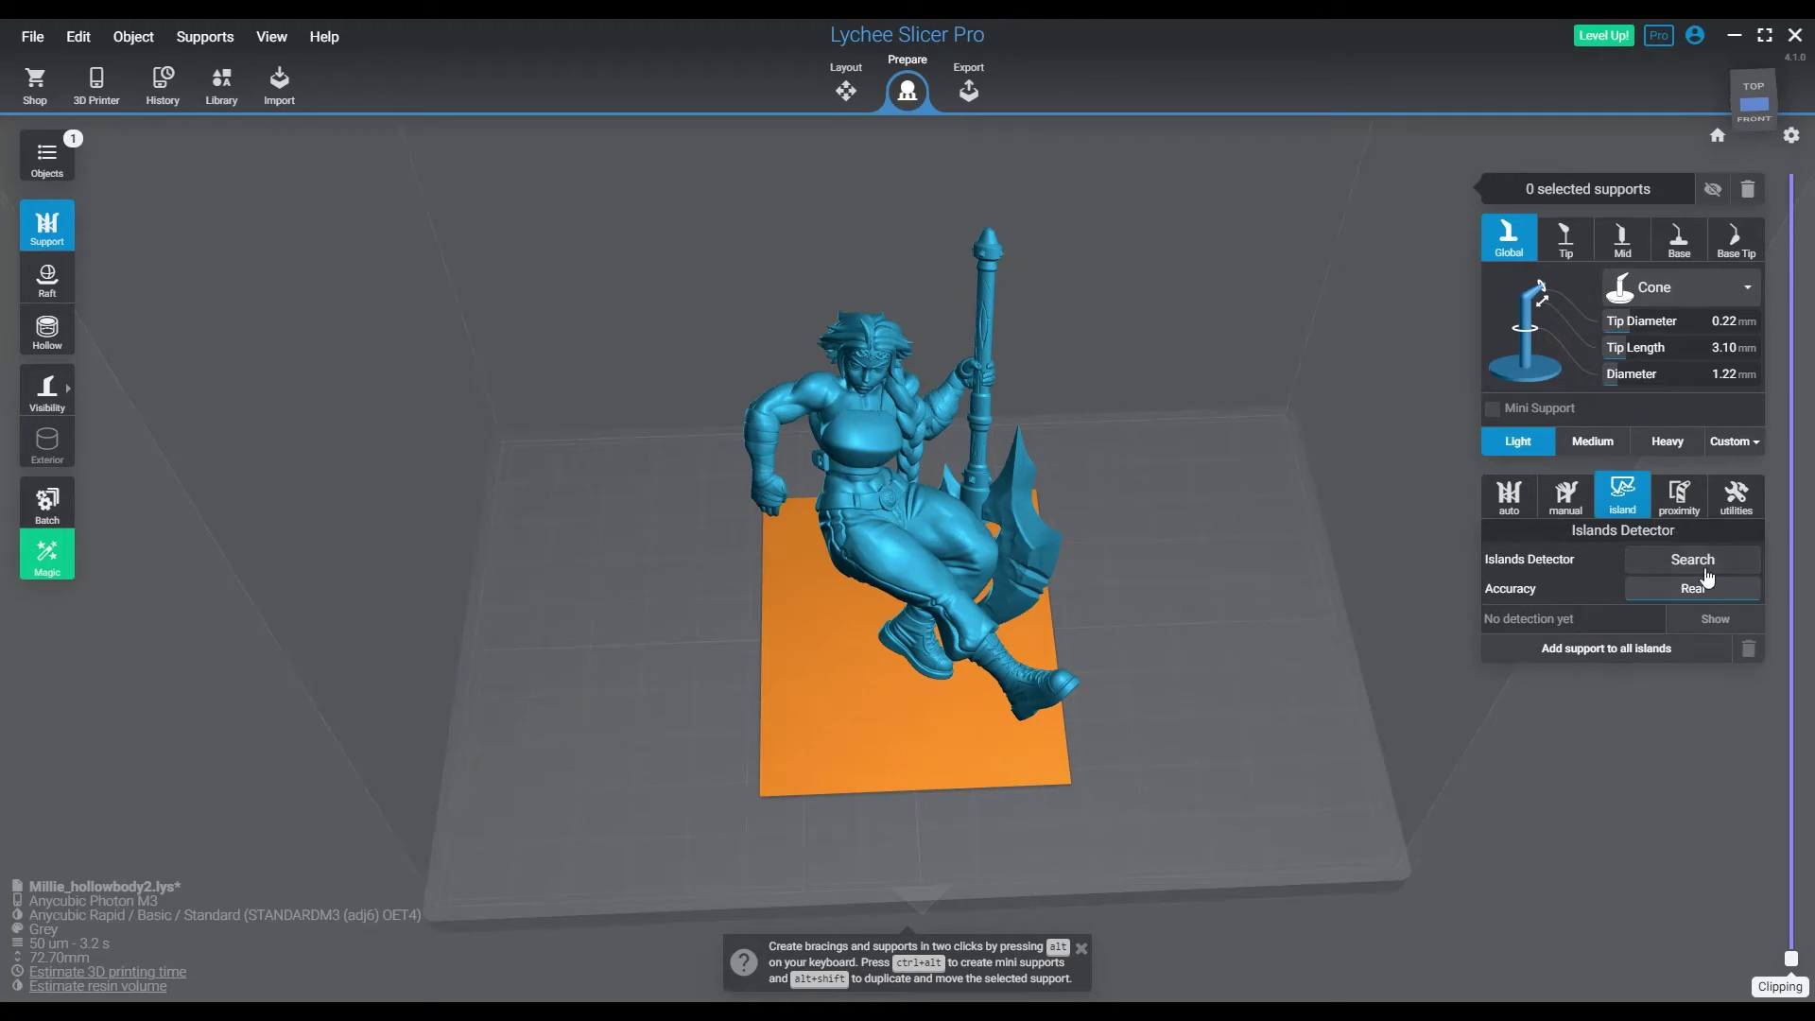
{"action": "left_click_drag", "start_coordinate": [1708, 597], "coordinate": [1783, 601]}
{"action": "left_click", "coordinate": [1690, 561]}
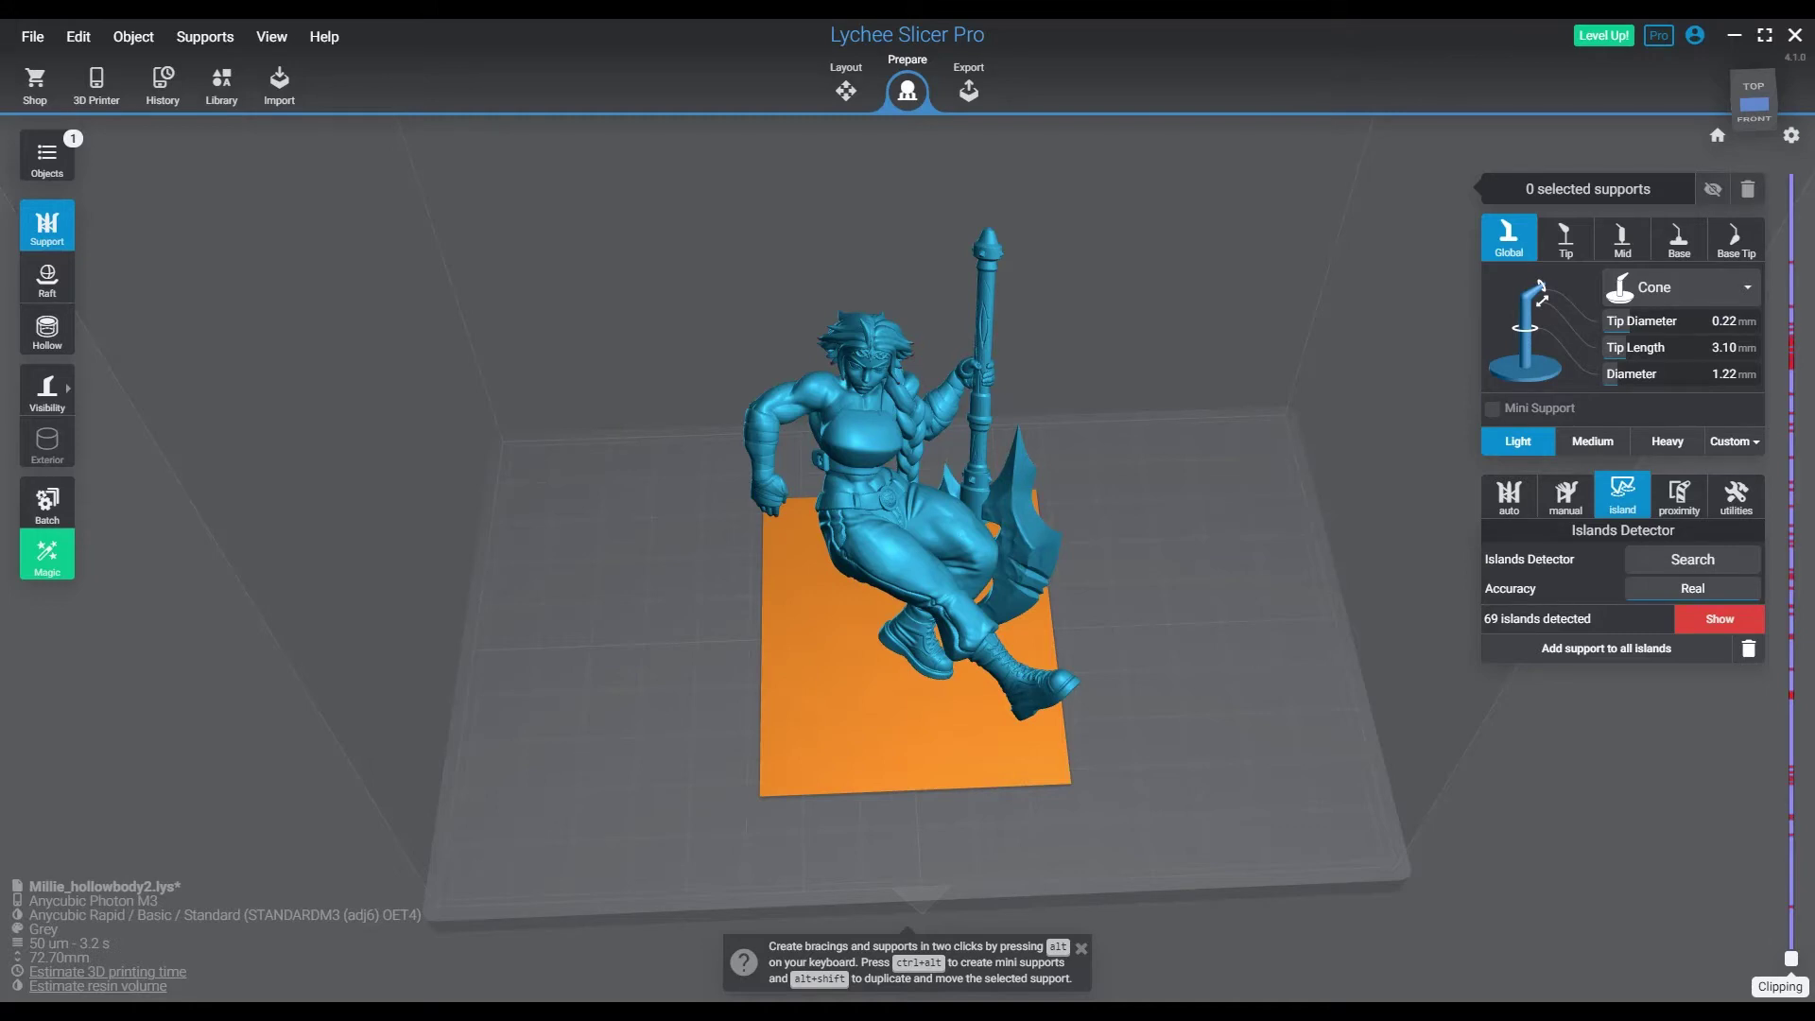
- Inspect the marked islands on the figure's underside and use the Light preset for the supports
{"action": "left_click", "coordinate": [1240, 711]}
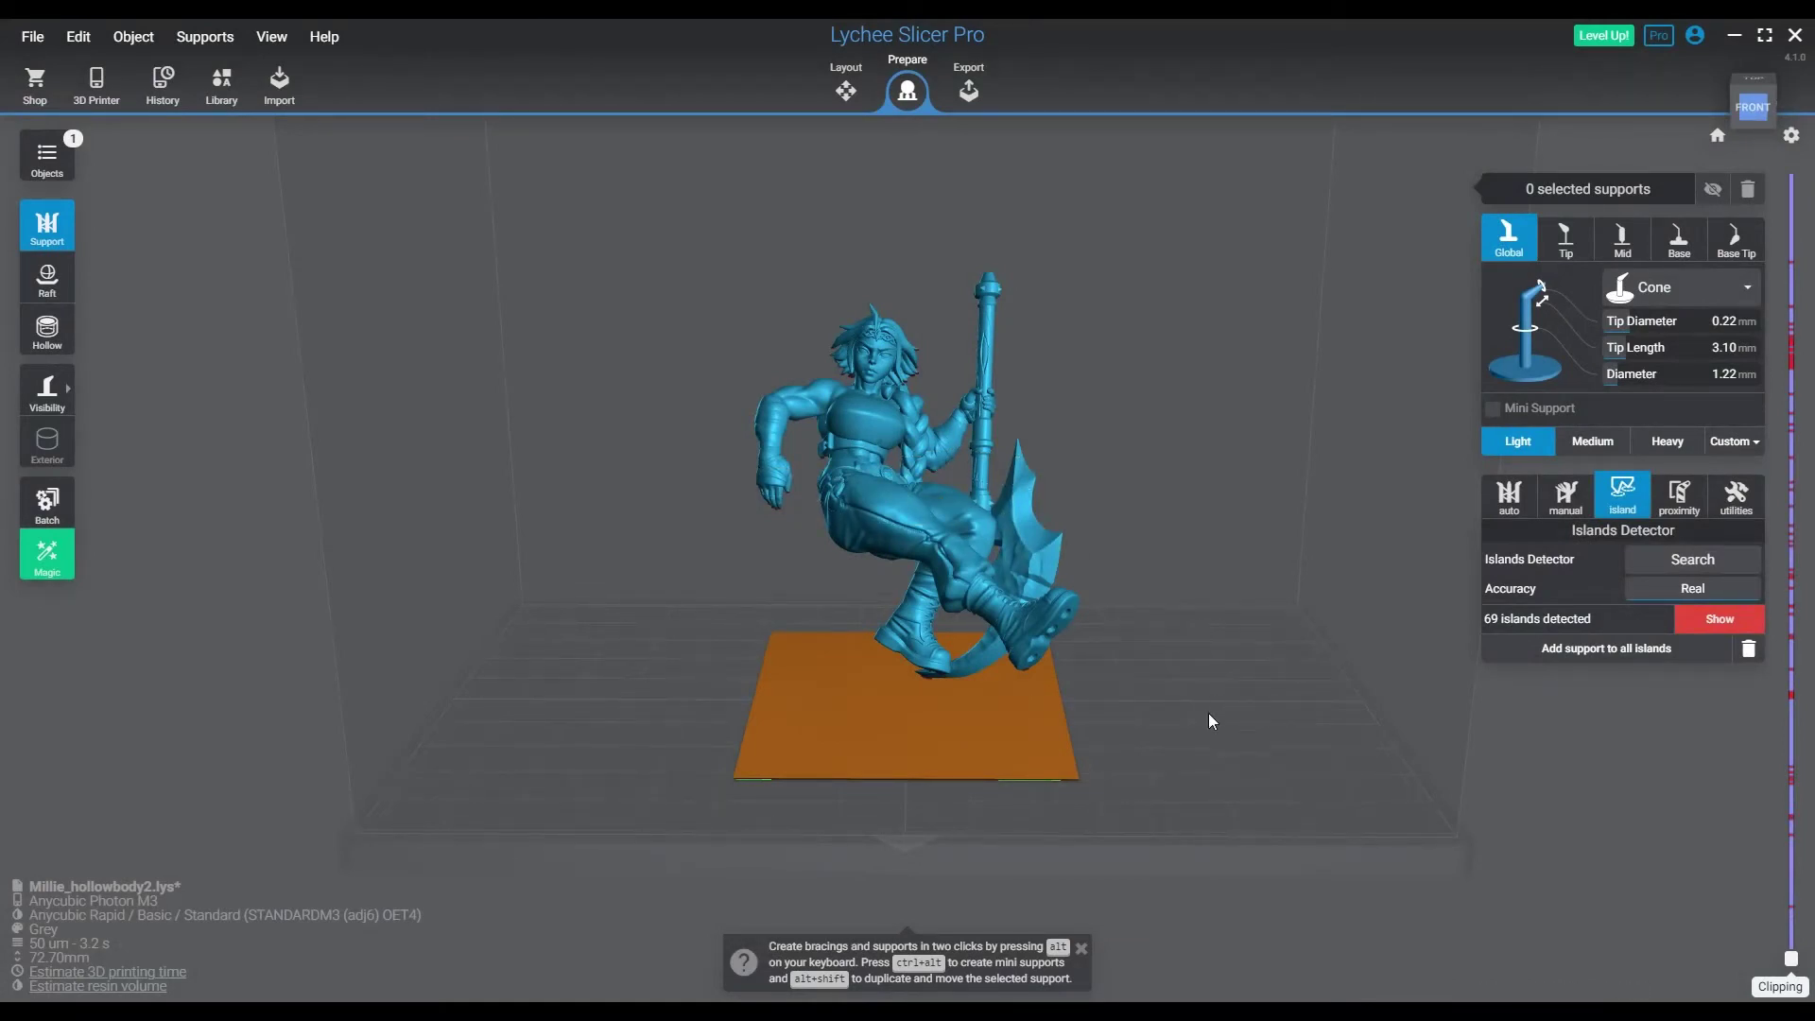
{"action": "left_click_drag", "start_coordinate": [1210, 718], "coordinate": [814, 513]}
{"action": "scroll", "coordinate": [1114, 543], "scroll_direction": "up", "scroll_amount": 5}
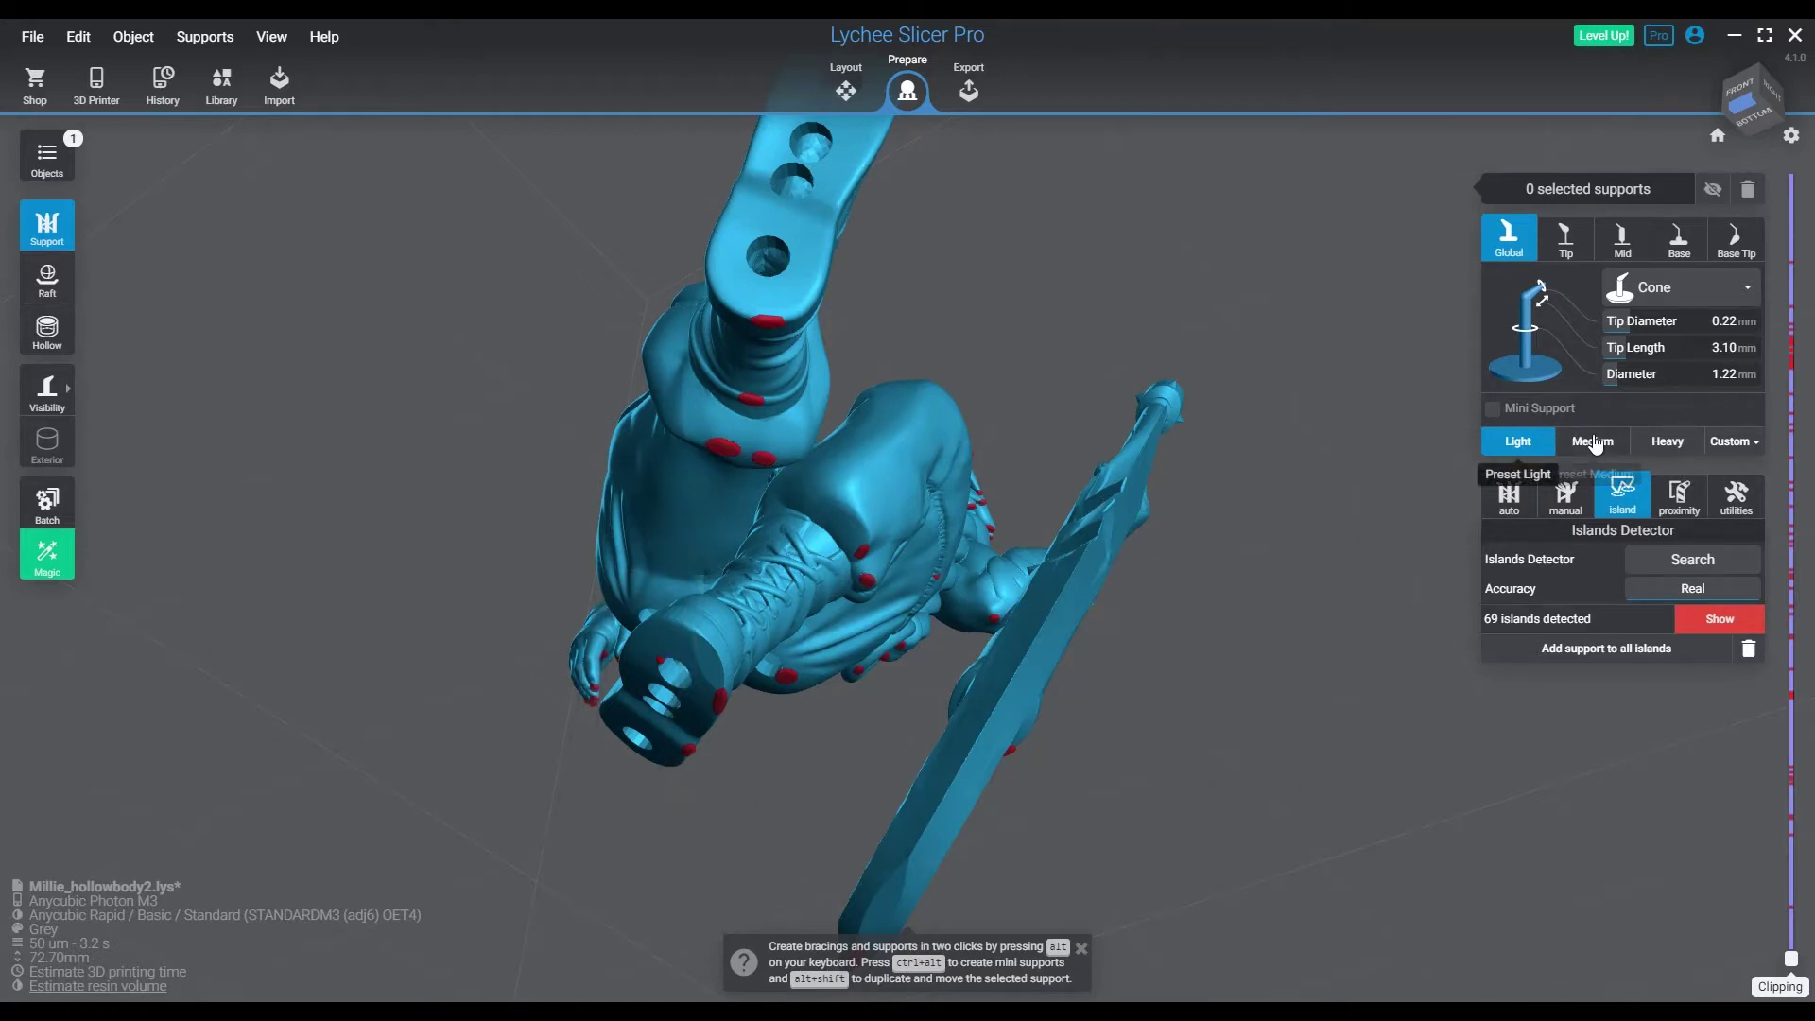
{"action": "left_click", "coordinate": [1737, 452]}
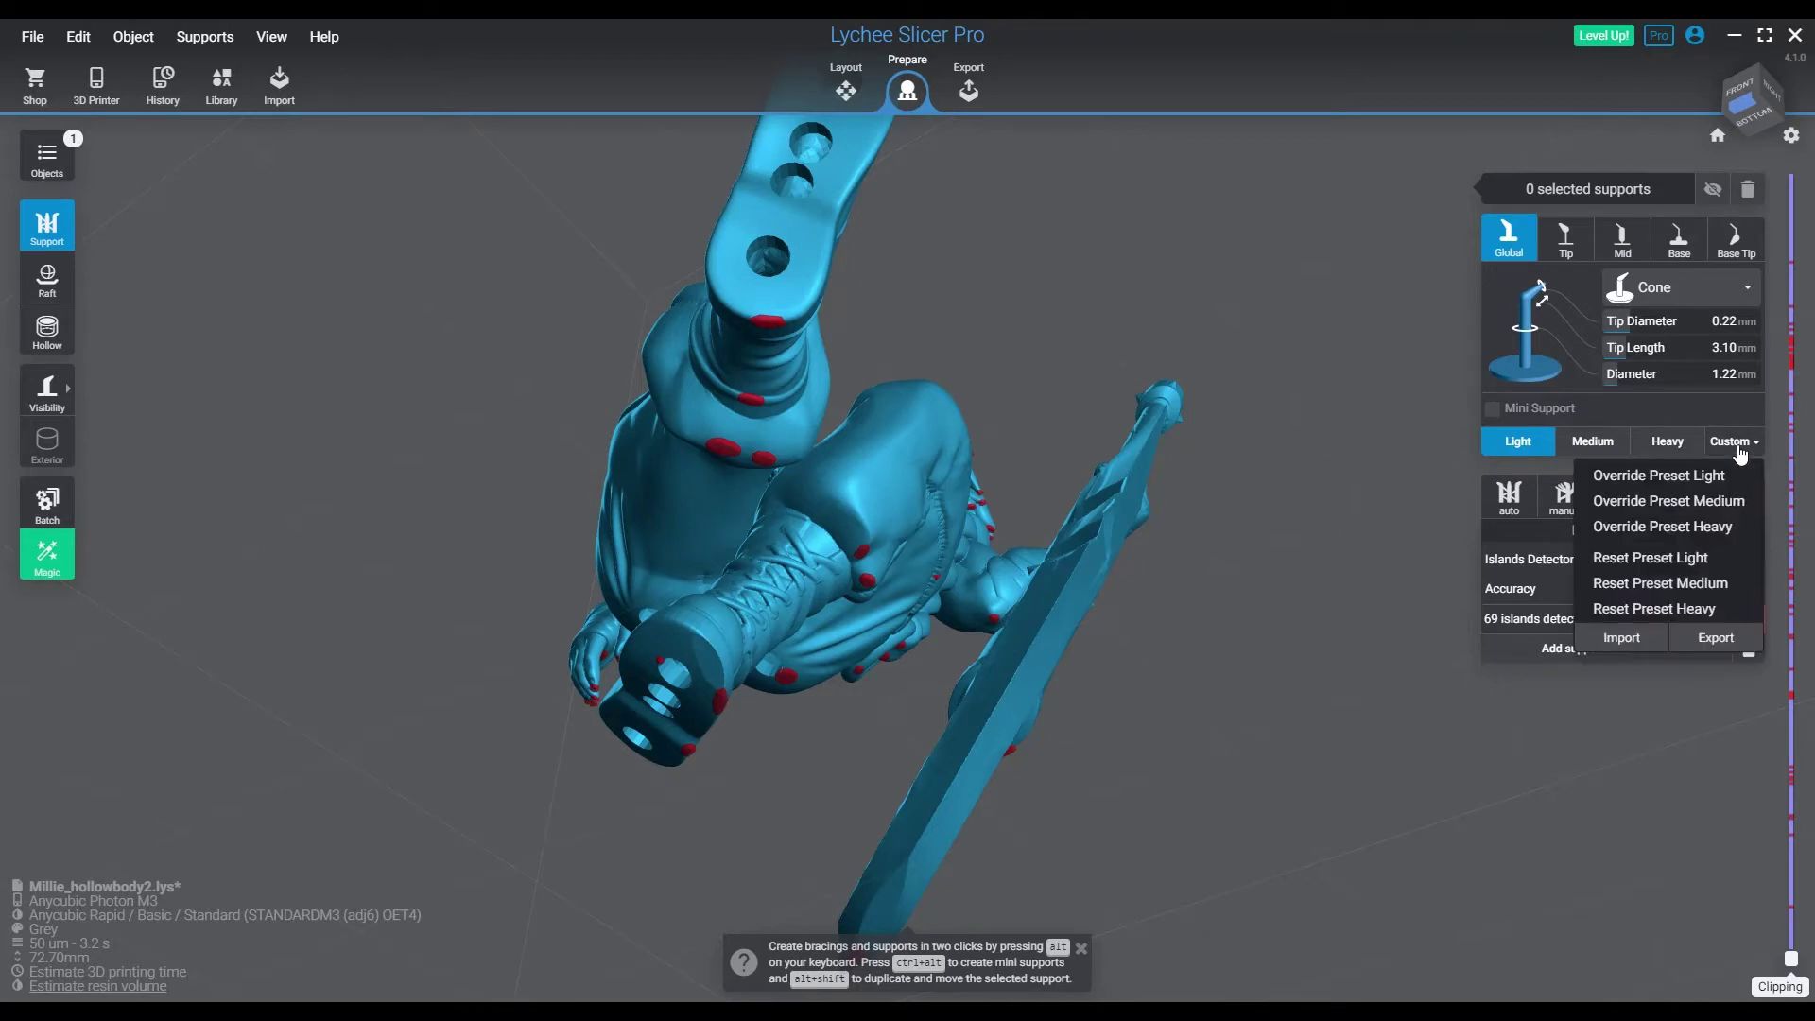
{"action": "left_click", "coordinate": [1518, 442]}
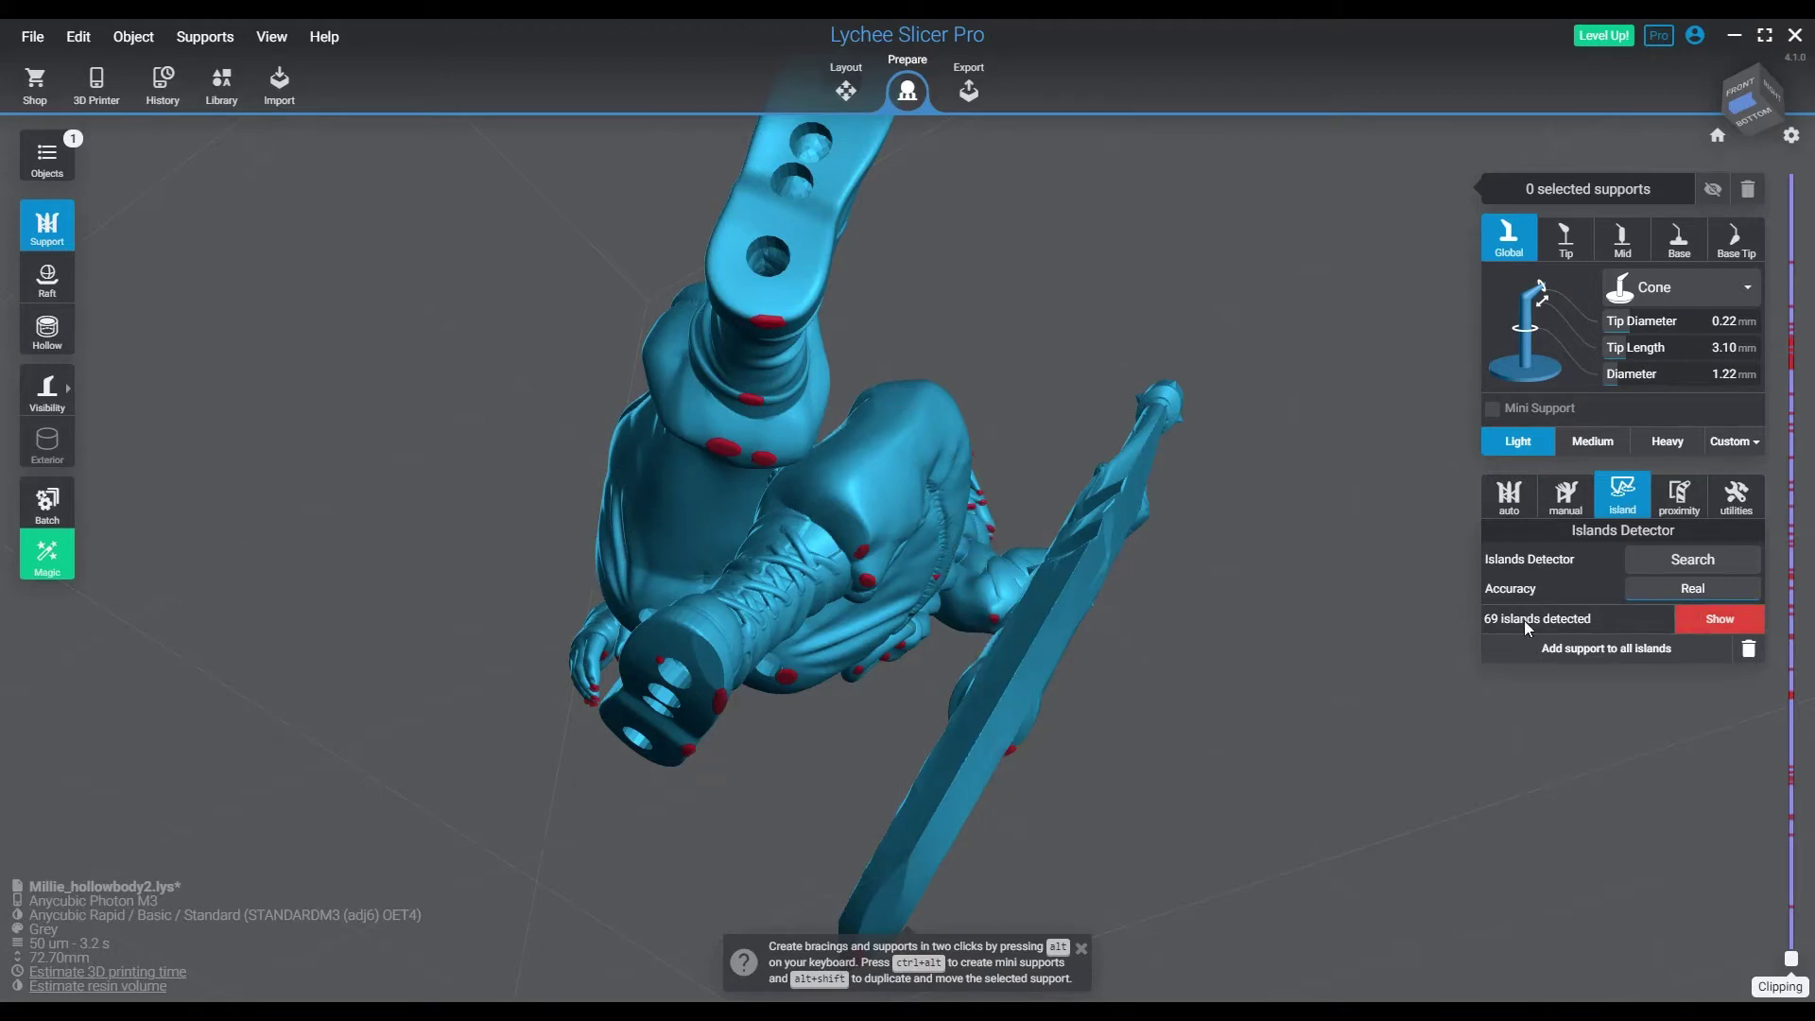
- Clip the figure to its lowest part to examine the island on the axe blade's tip, and restore the full figure
{"action": "left_click_drag", "start_coordinate": [1792, 958], "coordinate": [1790, 905]}
{"action": "left_click_drag", "start_coordinate": [1170, 720], "coordinate": [929, 637]}
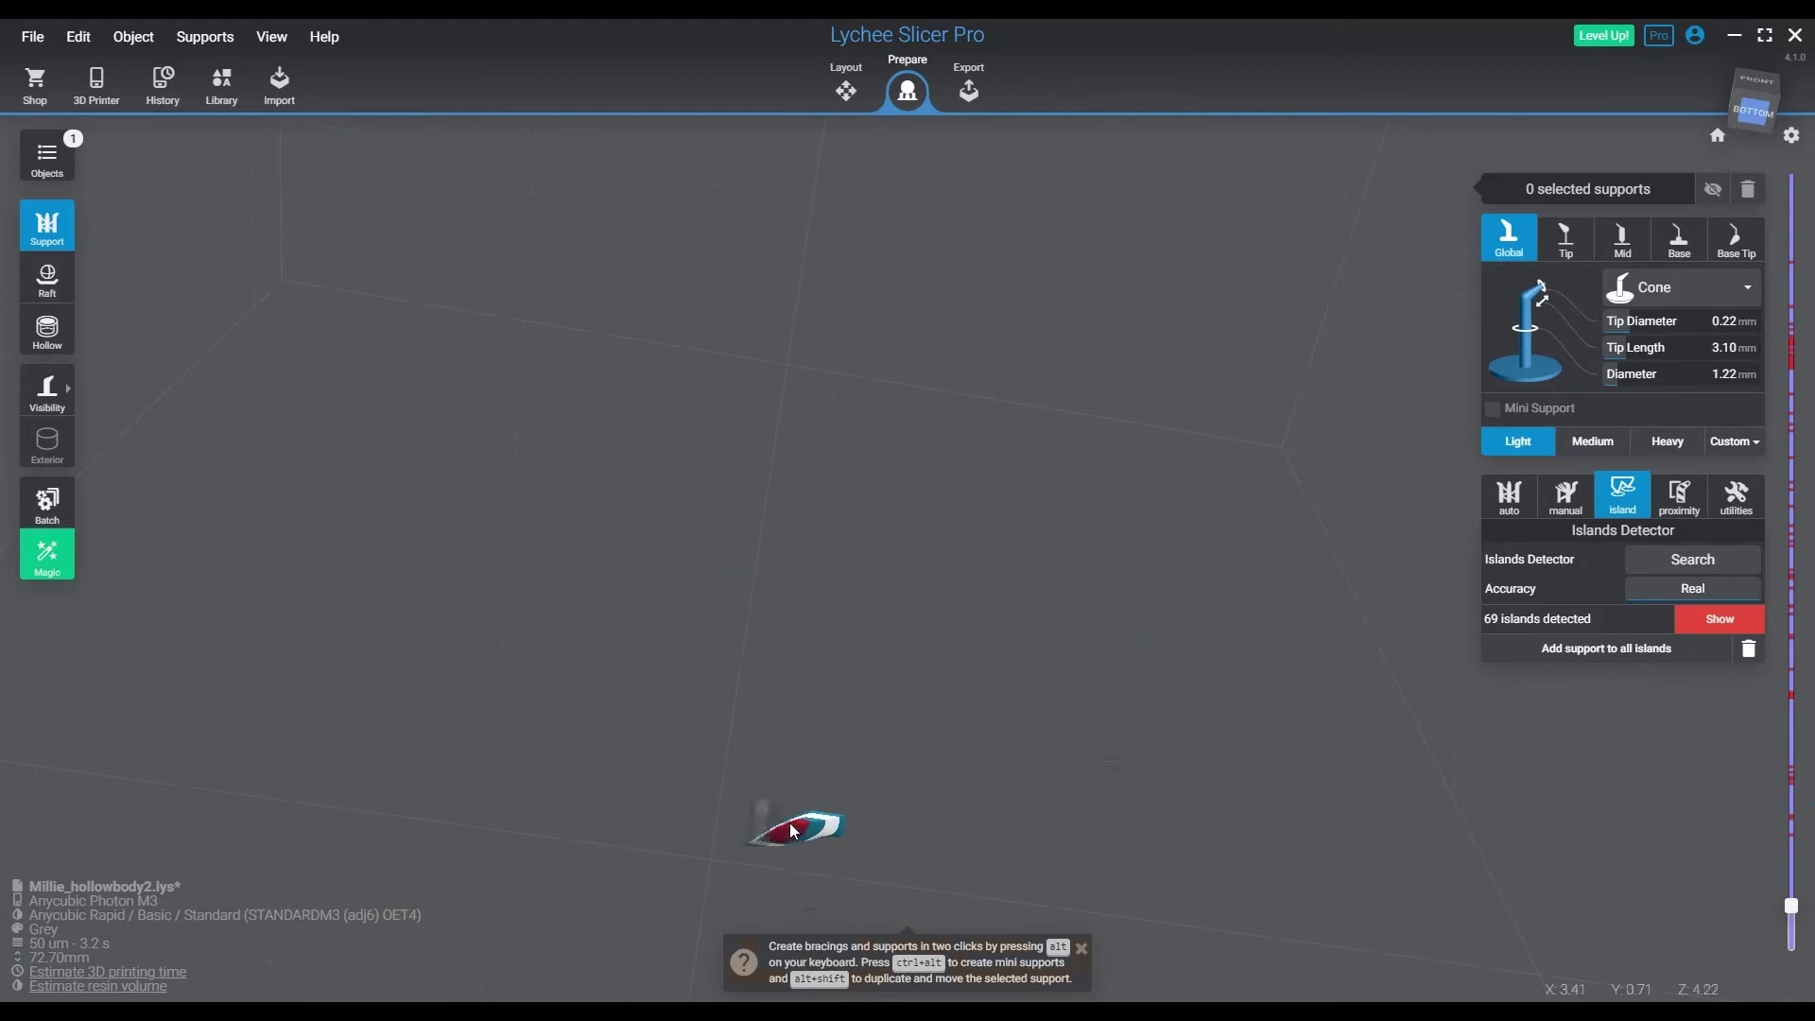
{"action": "left_click_drag", "start_coordinate": [1790, 906], "coordinate": [1796, 961]}
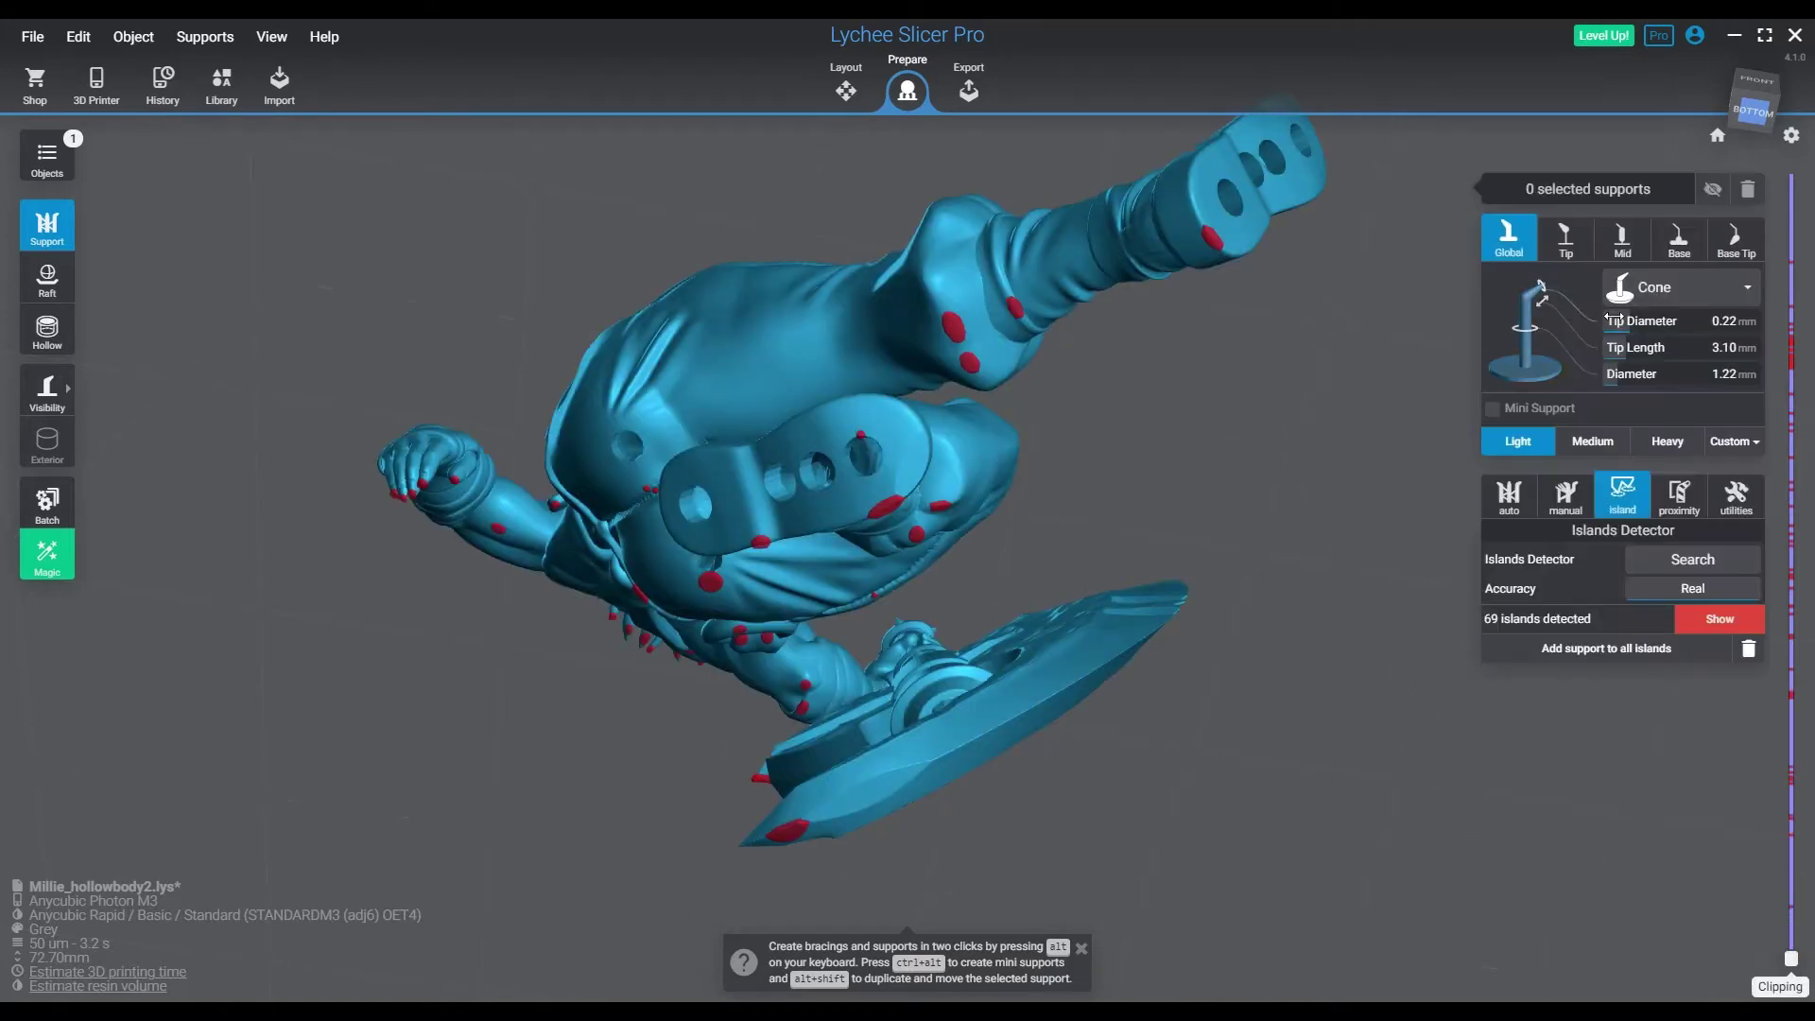
- Add Light supports to all detected islands
{"action": "left_click", "coordinate": [1719, 137]}
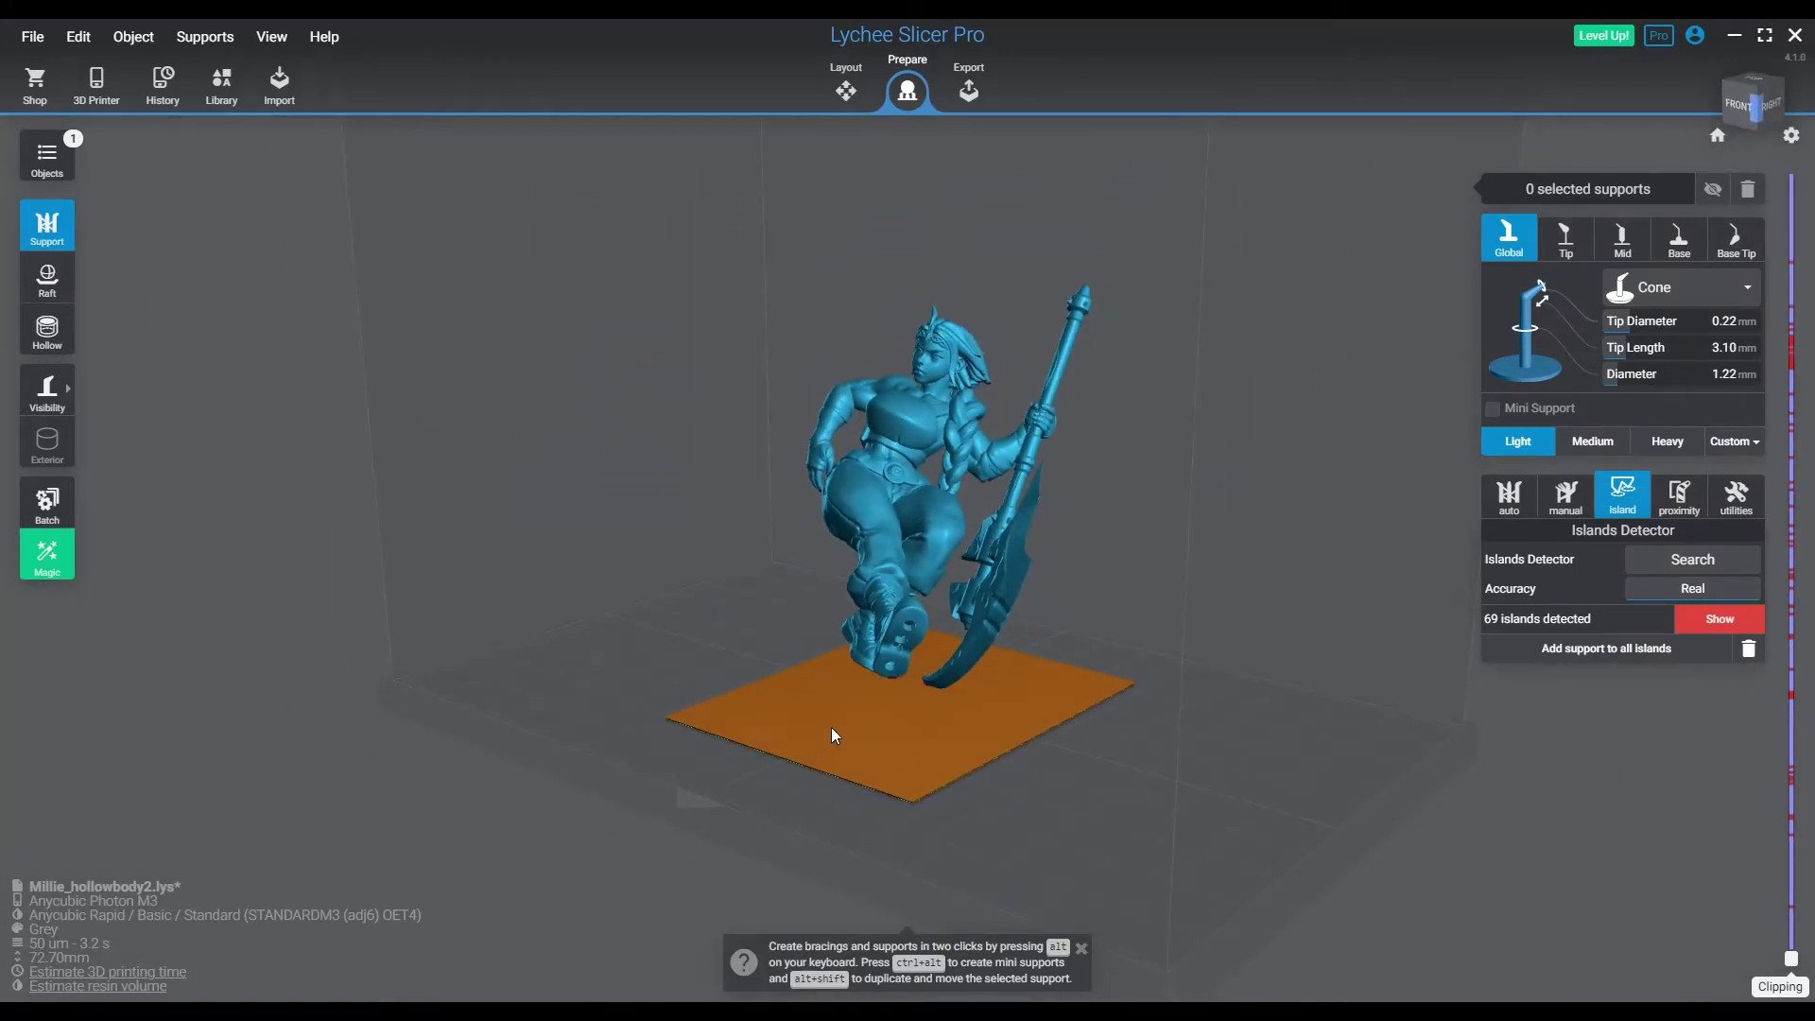
{"action": "right_click_drag", "start_coordinate": [971, 710], "coordinate": [1045, 726]}
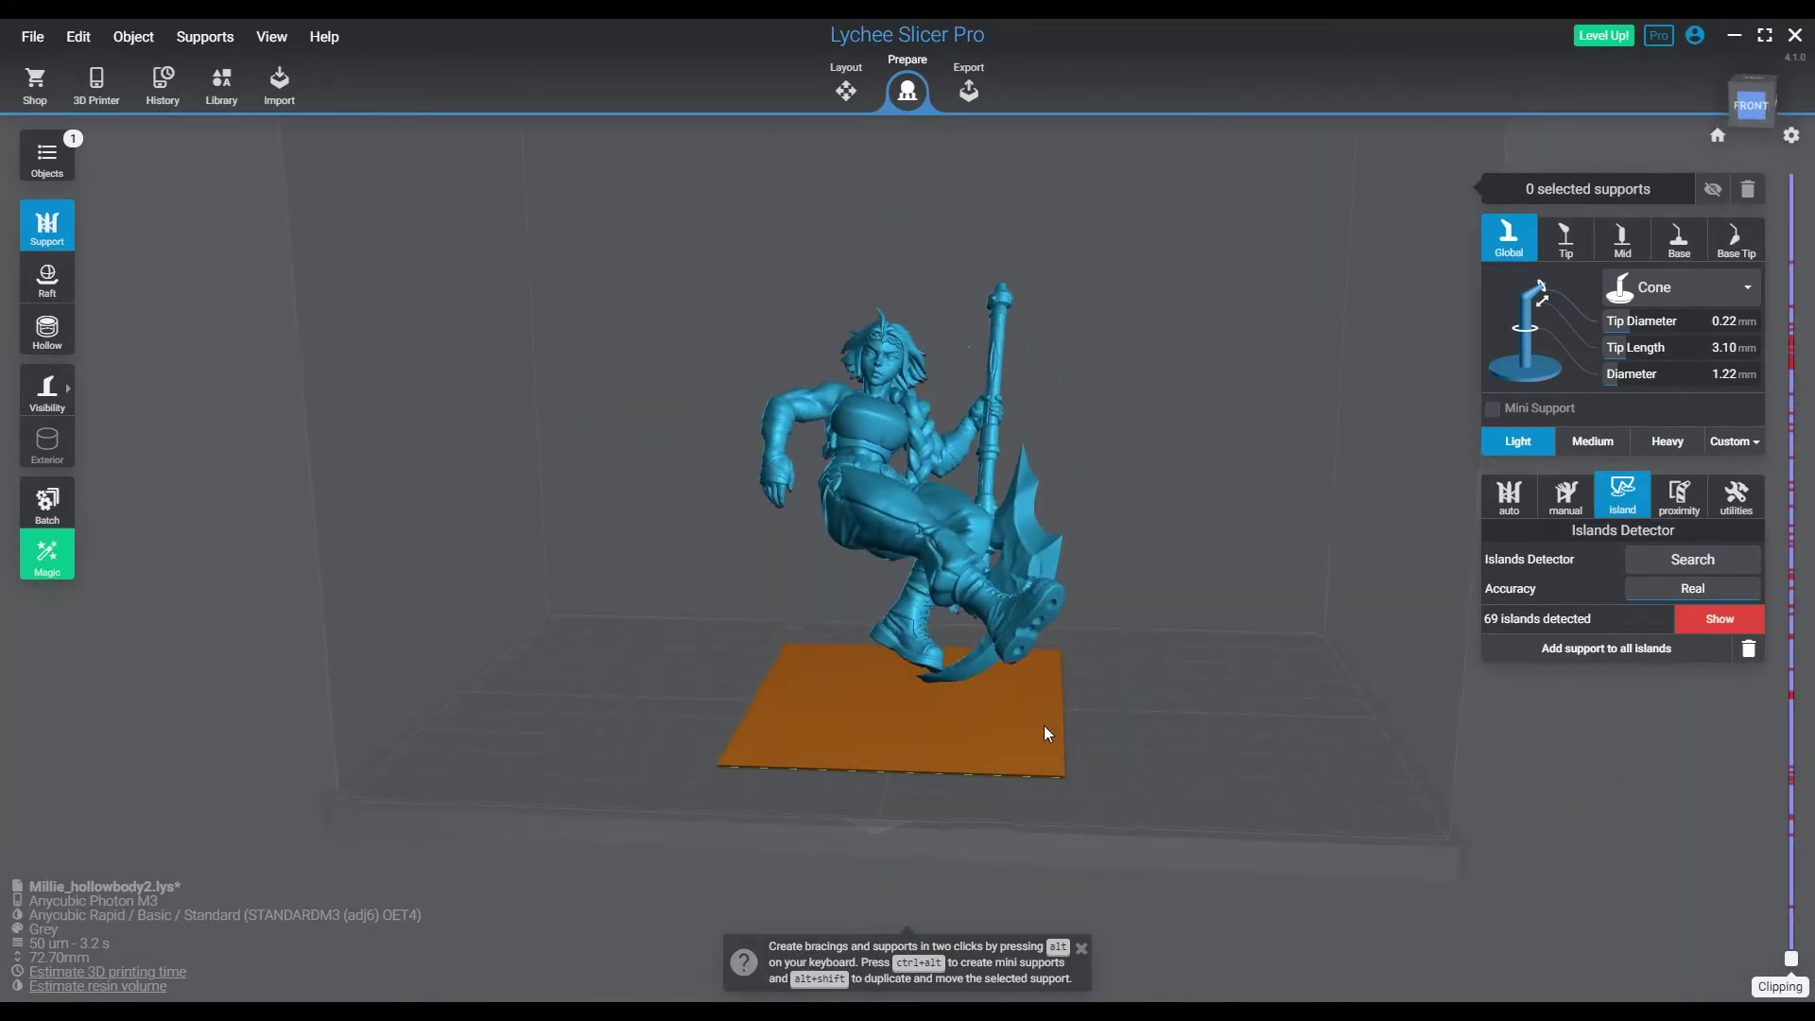
{"action": "left_click", "coordinate": [1626, 650]}
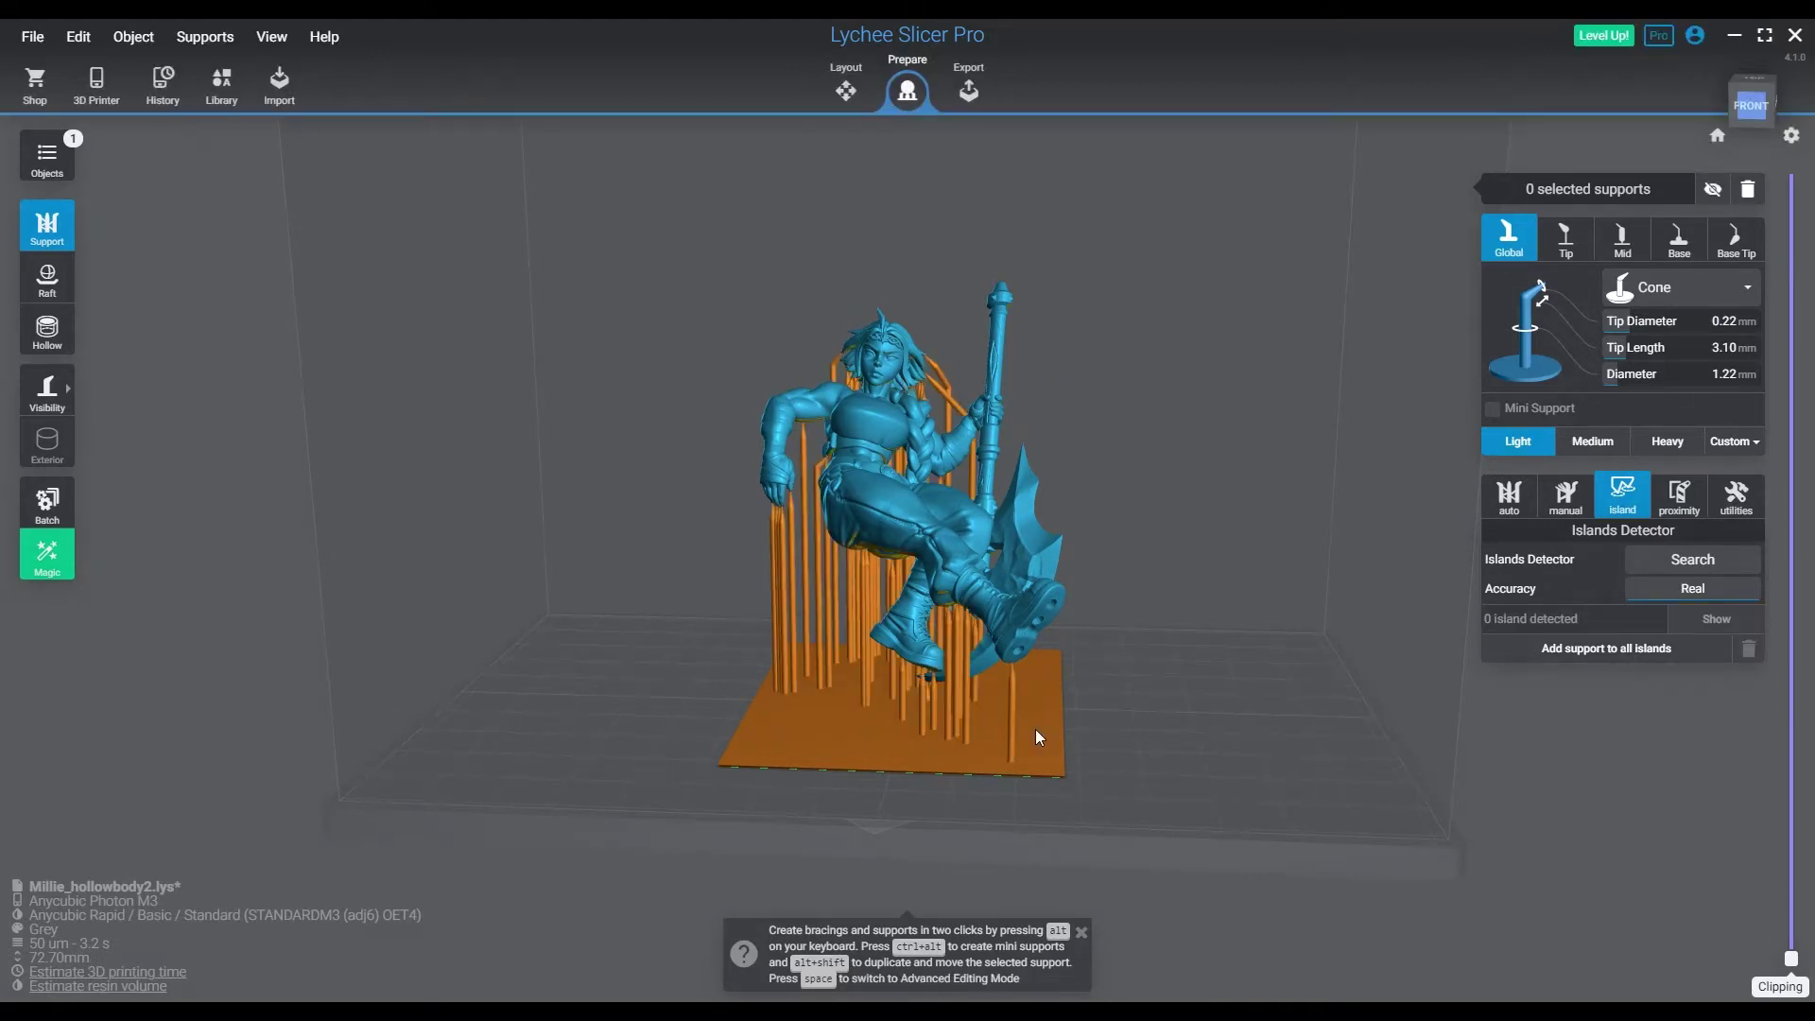
- Examine the generated supports and overhangs from the side, back, underside and front, and deselect the figure
{"action": "right_click_drag", "start_coordinate": [1035, 728], "coordinate": [1274, 720]}
{"action": "right_click_drag", "start_coordinate": [883, 746], "coordinate": [660, 440]}
{"action": "scroll", "coordinate": [784, 654], "scroll_direction": "up", "scroll_amount": 3}
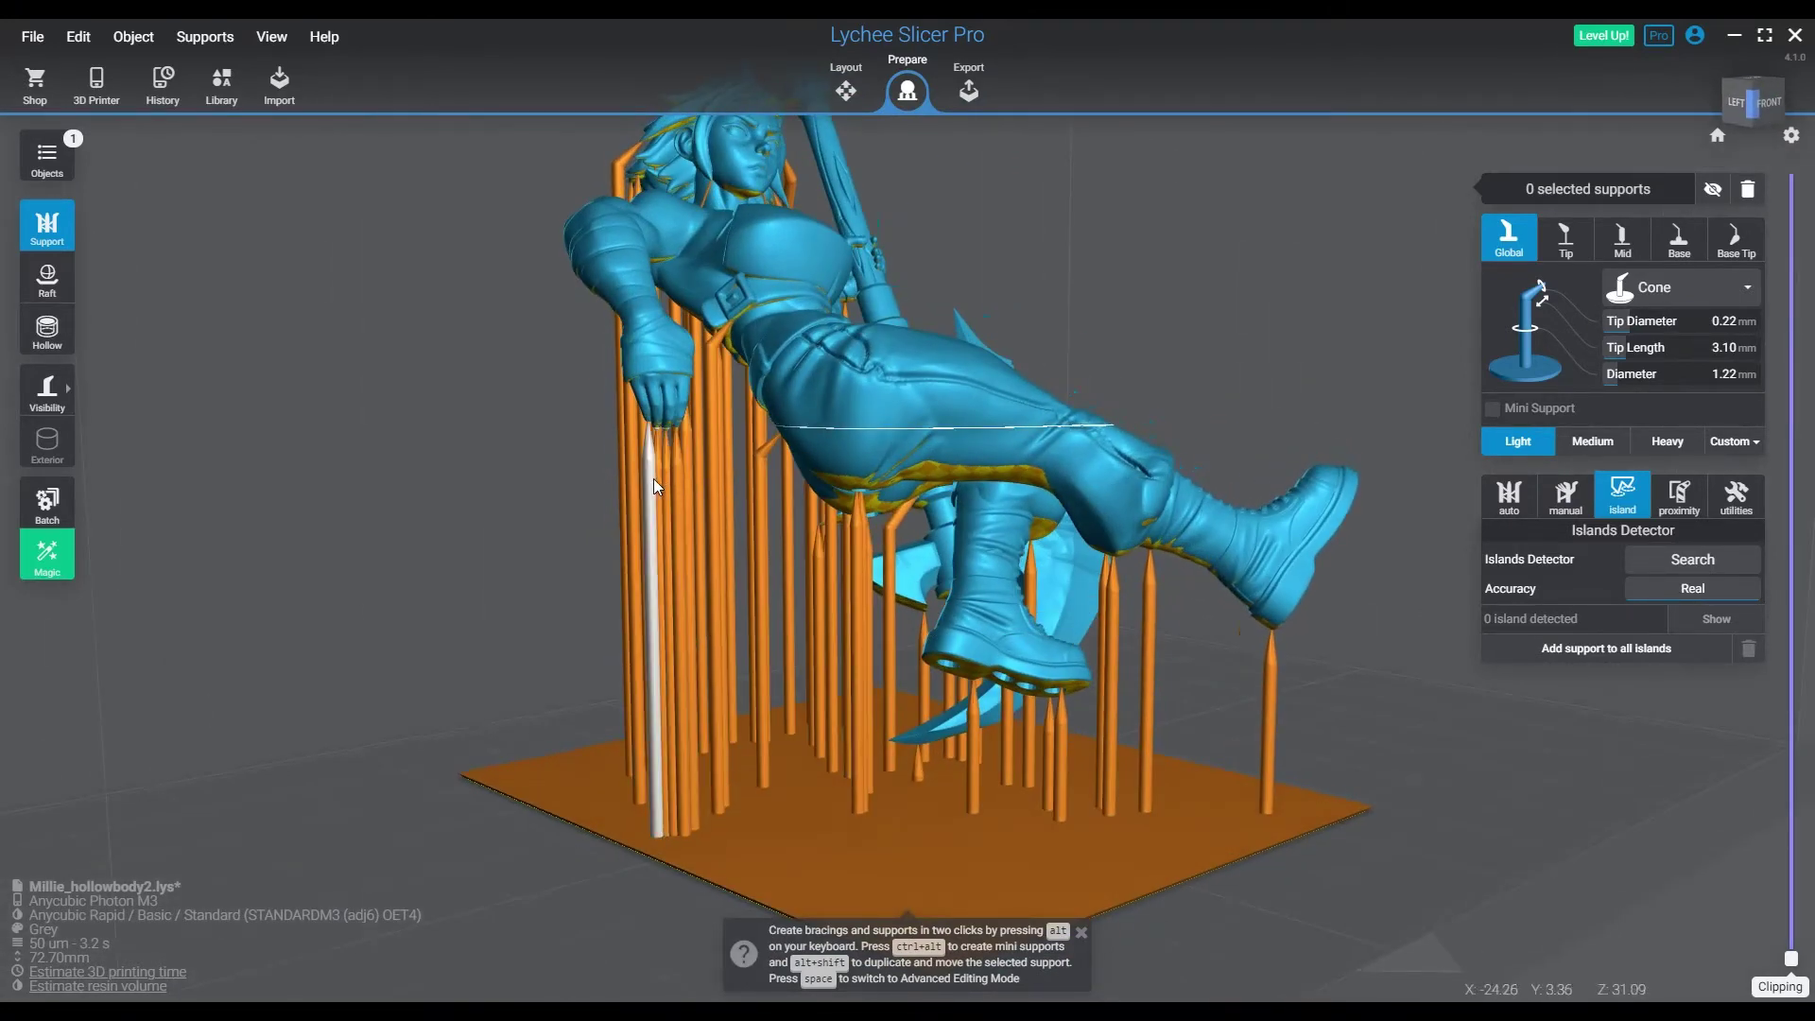
{"action": "right_click_drag", "start_coordinate": [693, 474], "coordinate": [1240, 388]}
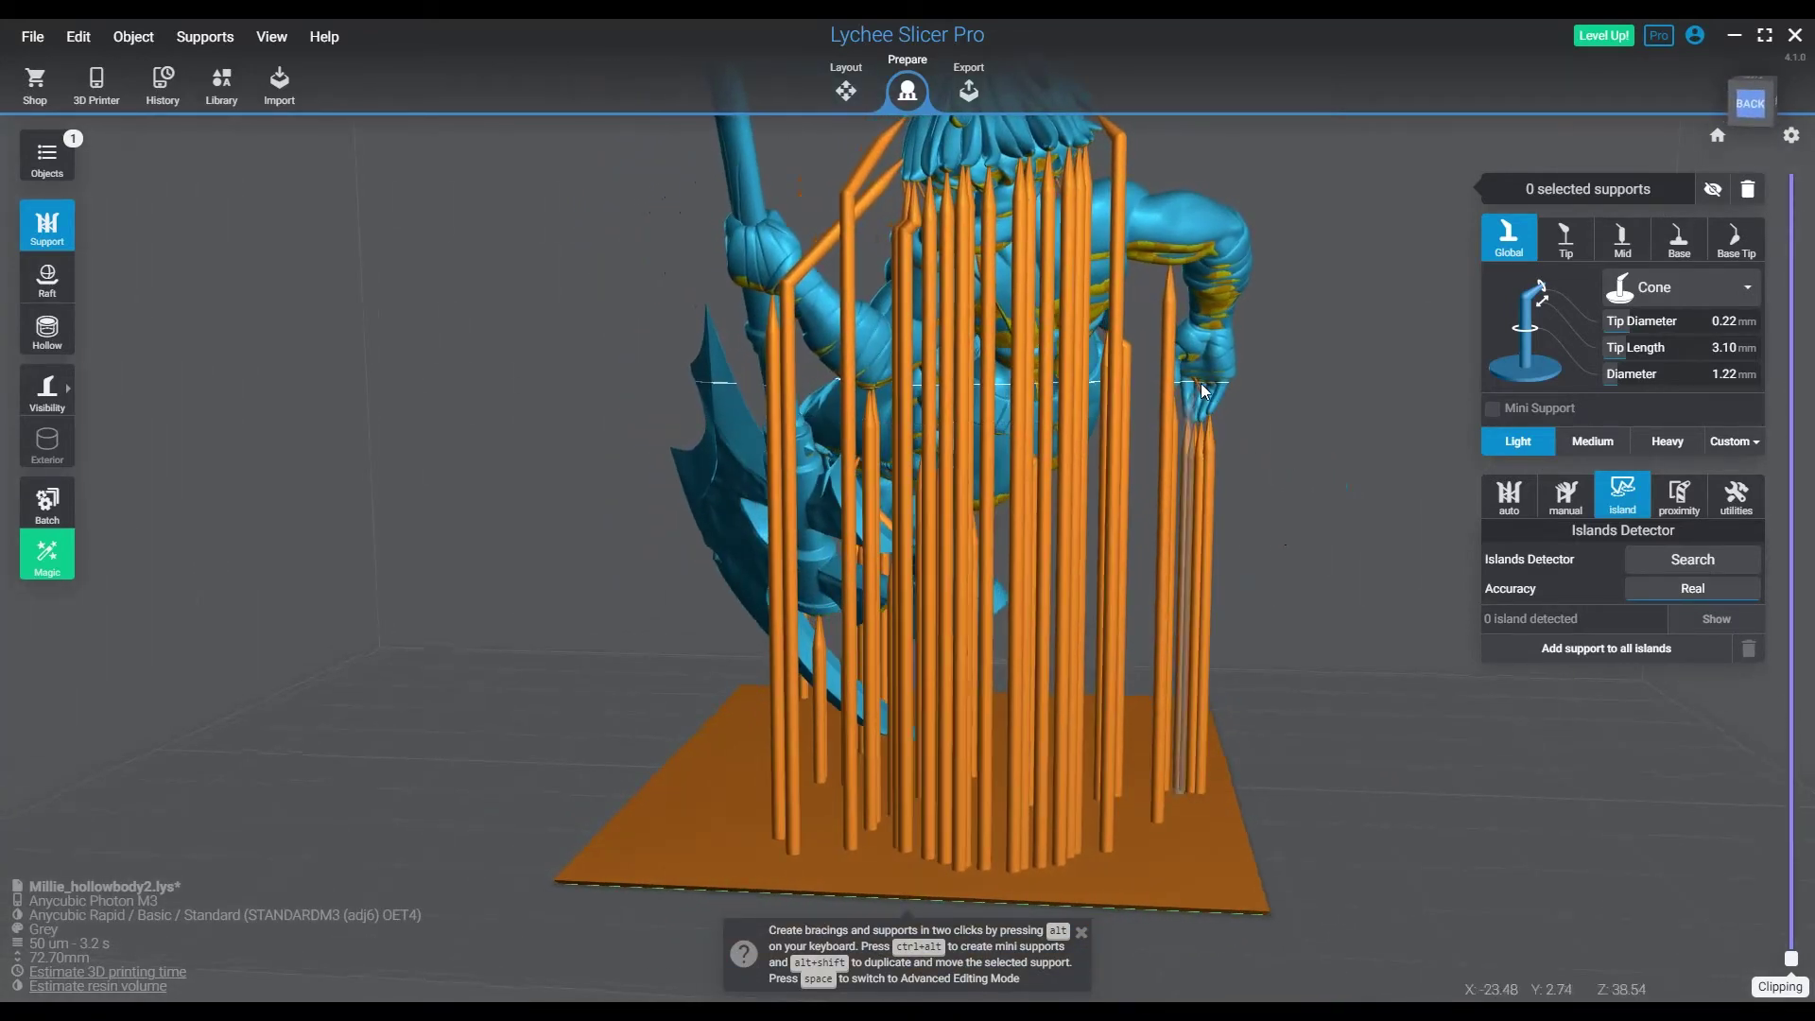
{"action": "right_click_drag", "start_coordinate": [1177, 680], "coordinate": [1069, 378]}
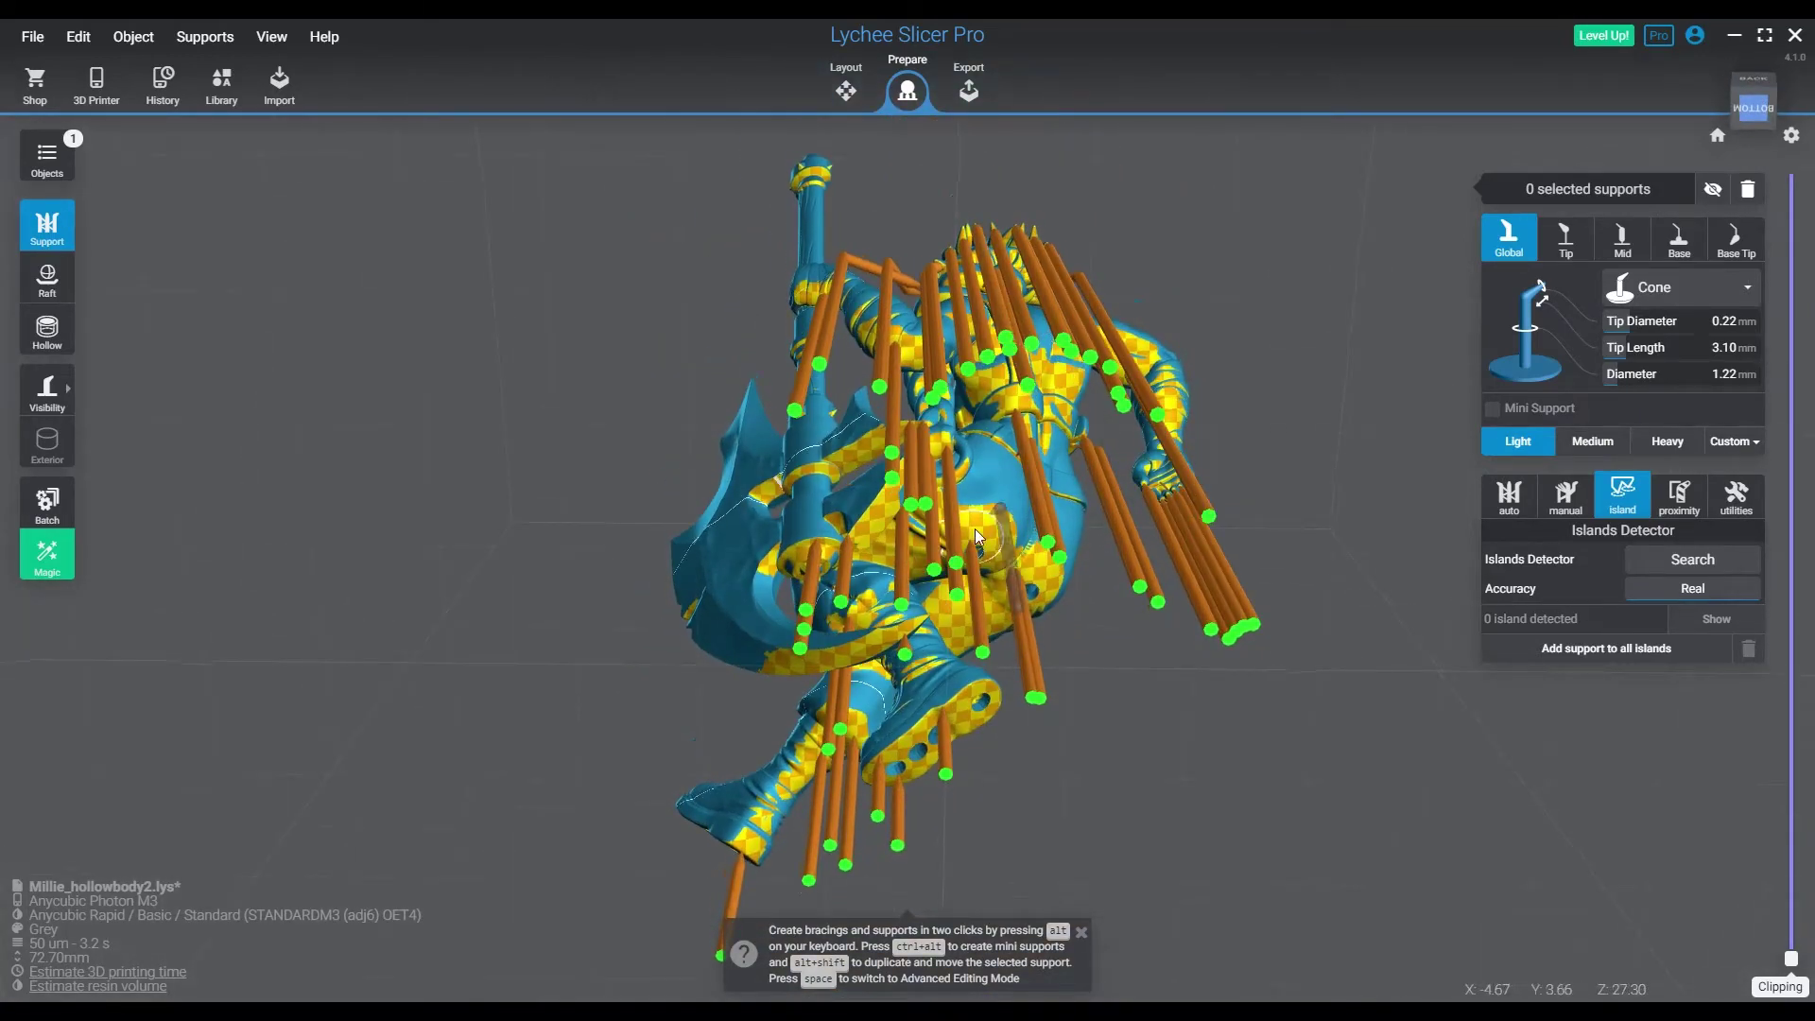
{"action": "right_click_drag", "start_coordinate": [1004, 677], "coordinate": [503, 757]}
{"action": "right_click_drag", "start_coordinate": [924, 744], "coordinate": [700, 779]}
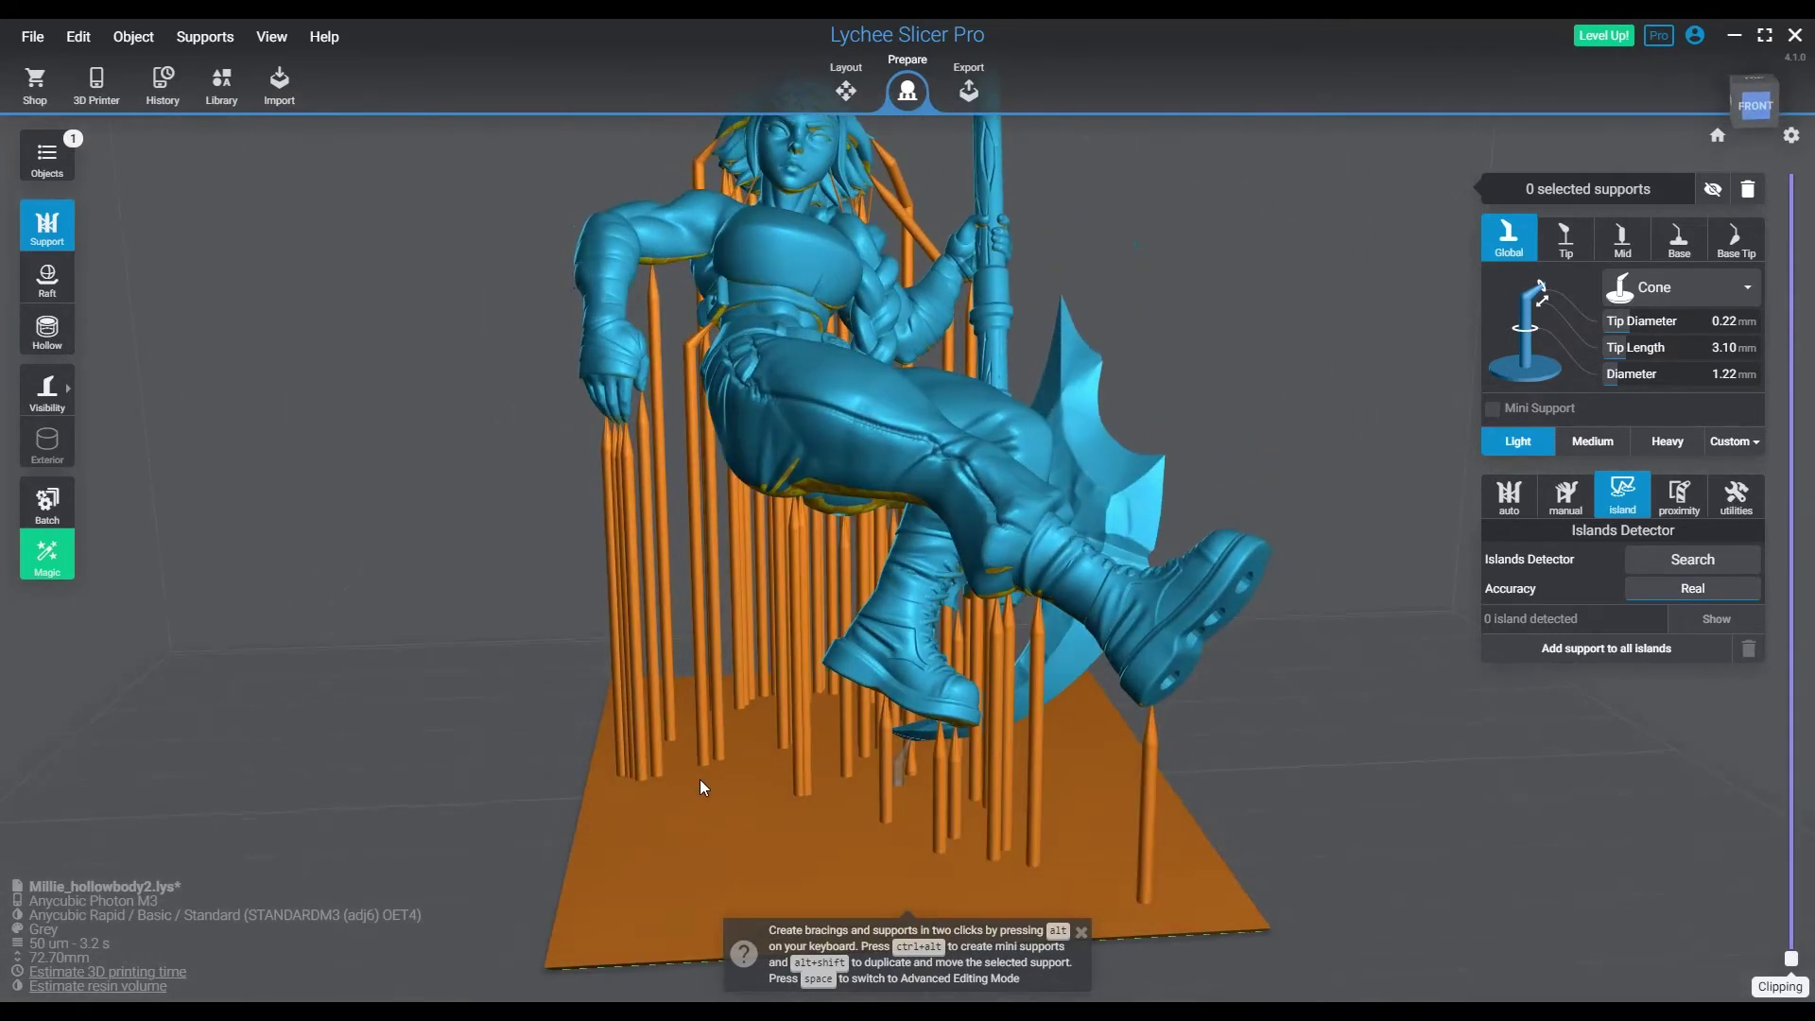
{"action": "left_click", "coordinate": [1381, 757]}
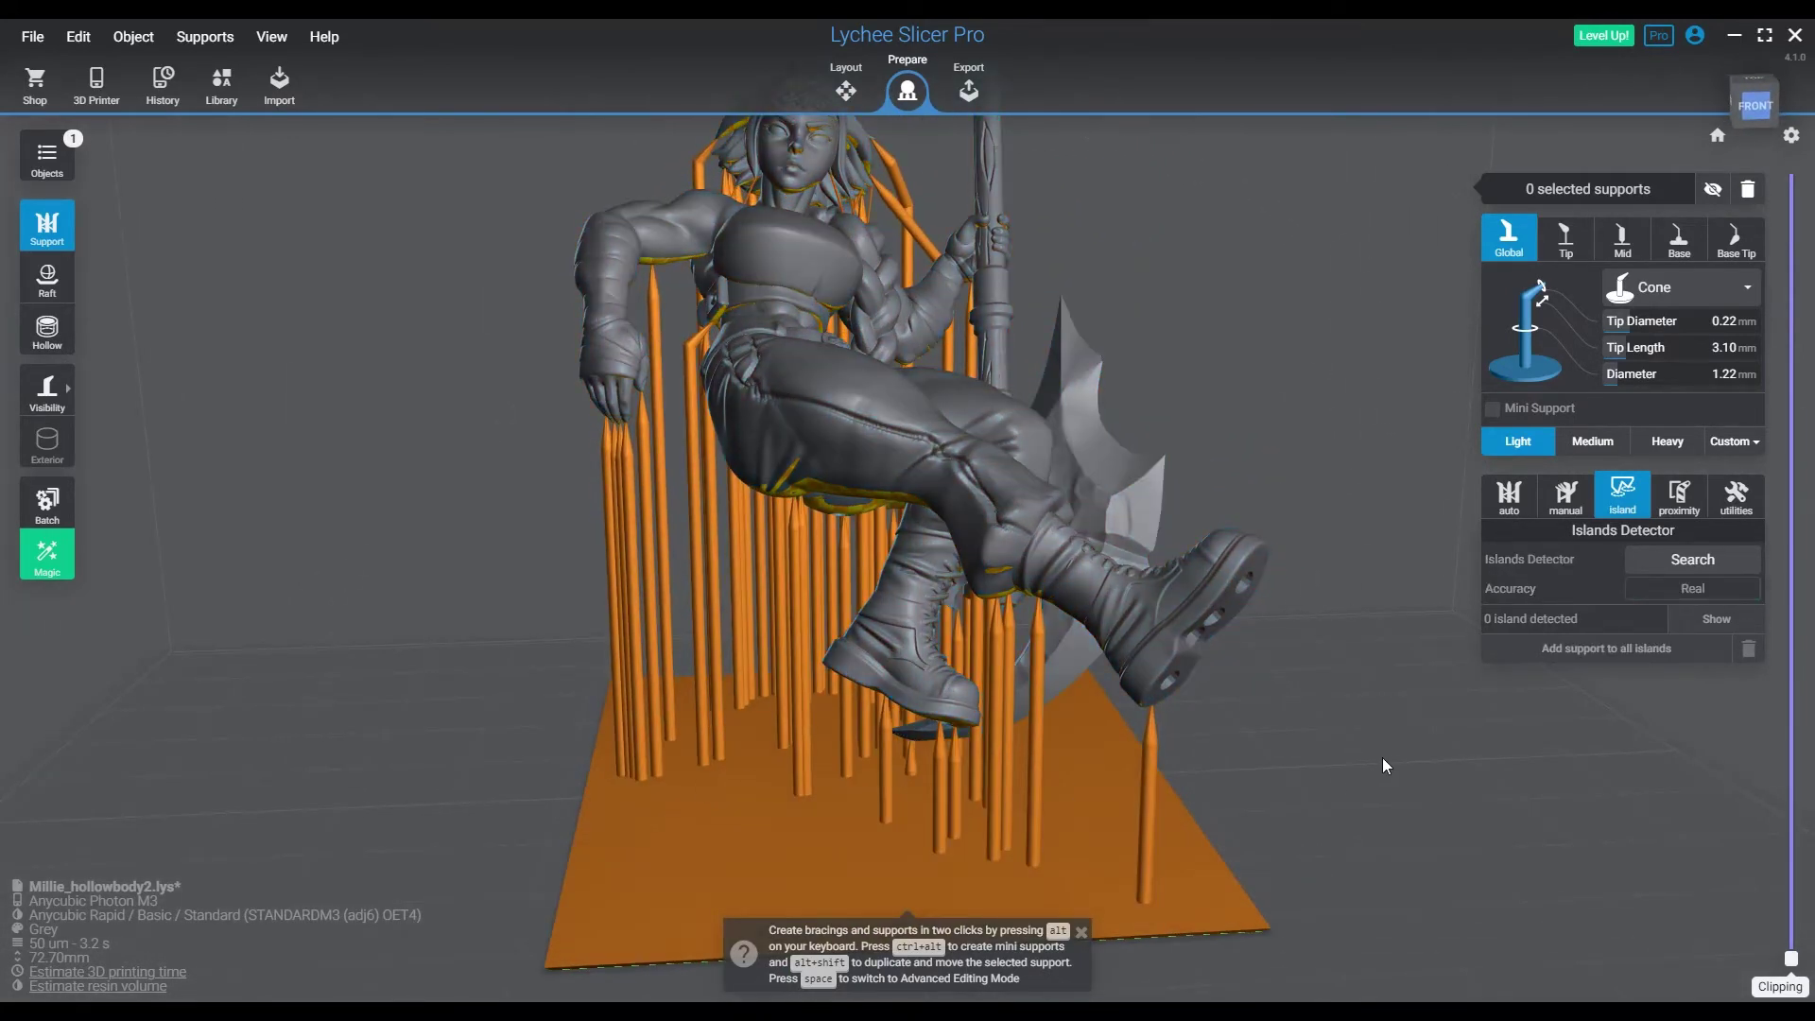
- Undo the automatic supports on all islands and search the unsupported figure for islands again
{"action": "key", "text": "ctrl+z"}
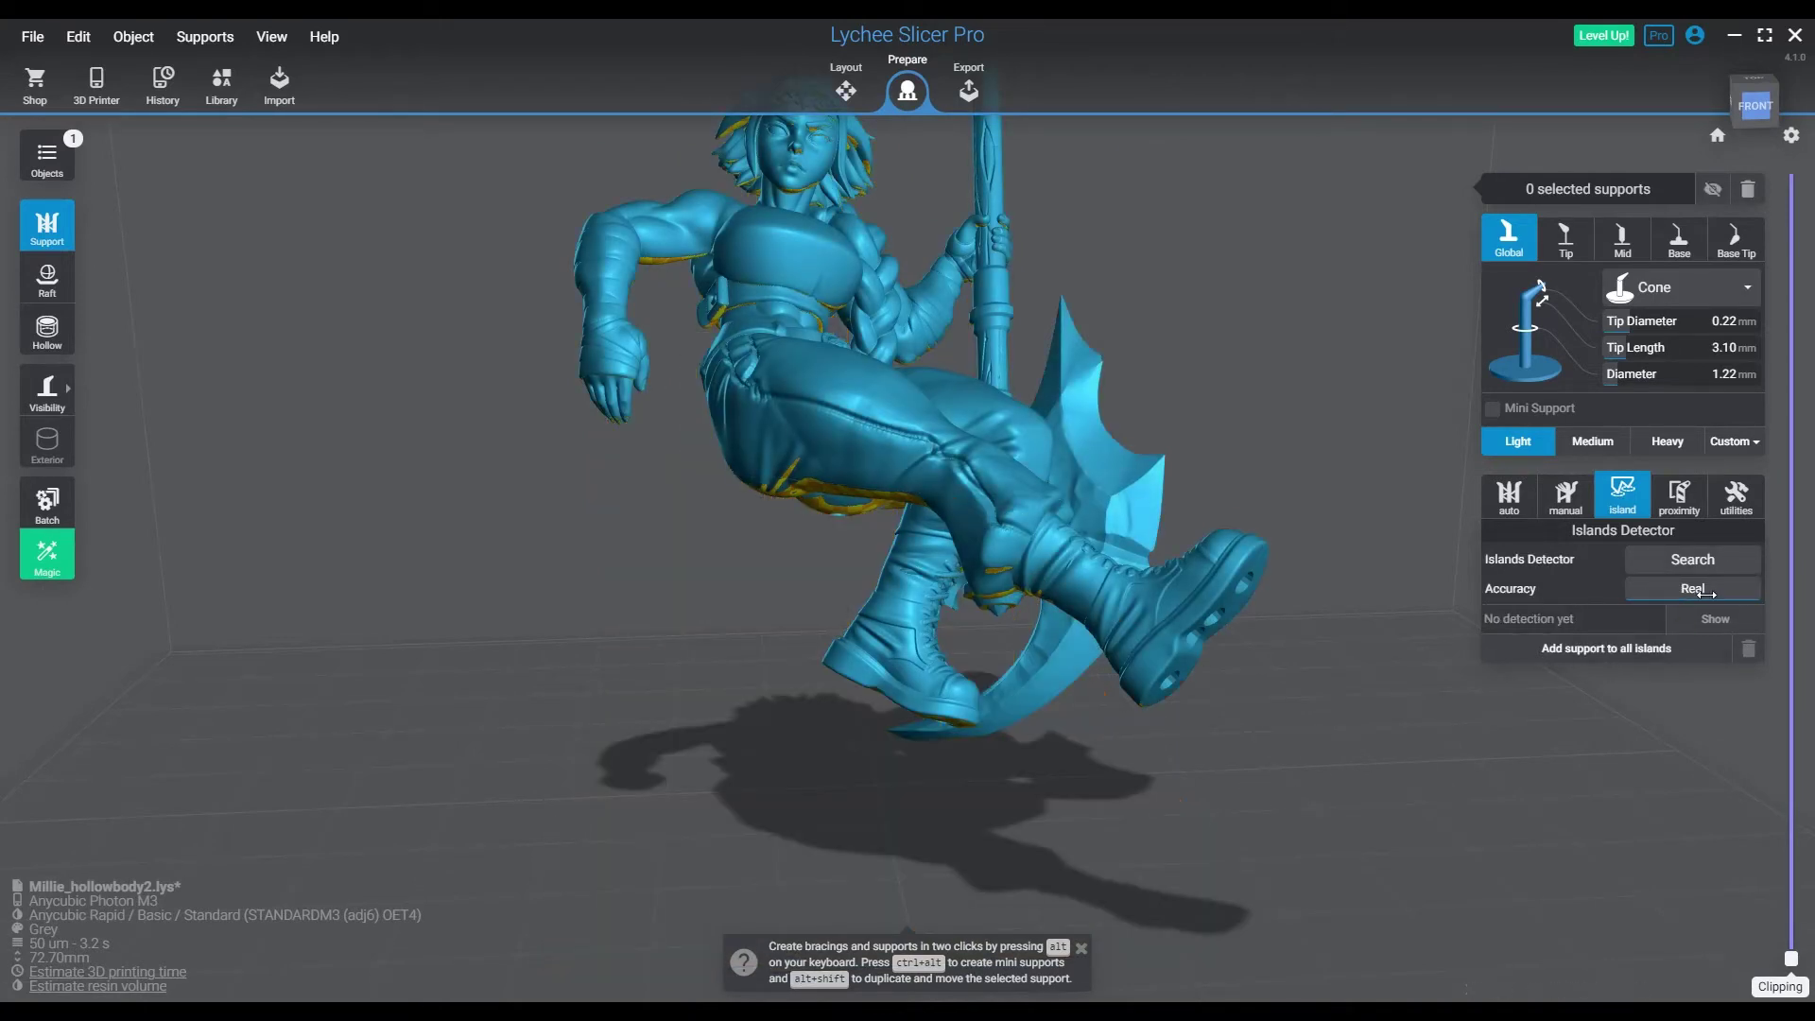
{"action": "left_click", "coordinate": [1693, 561]}
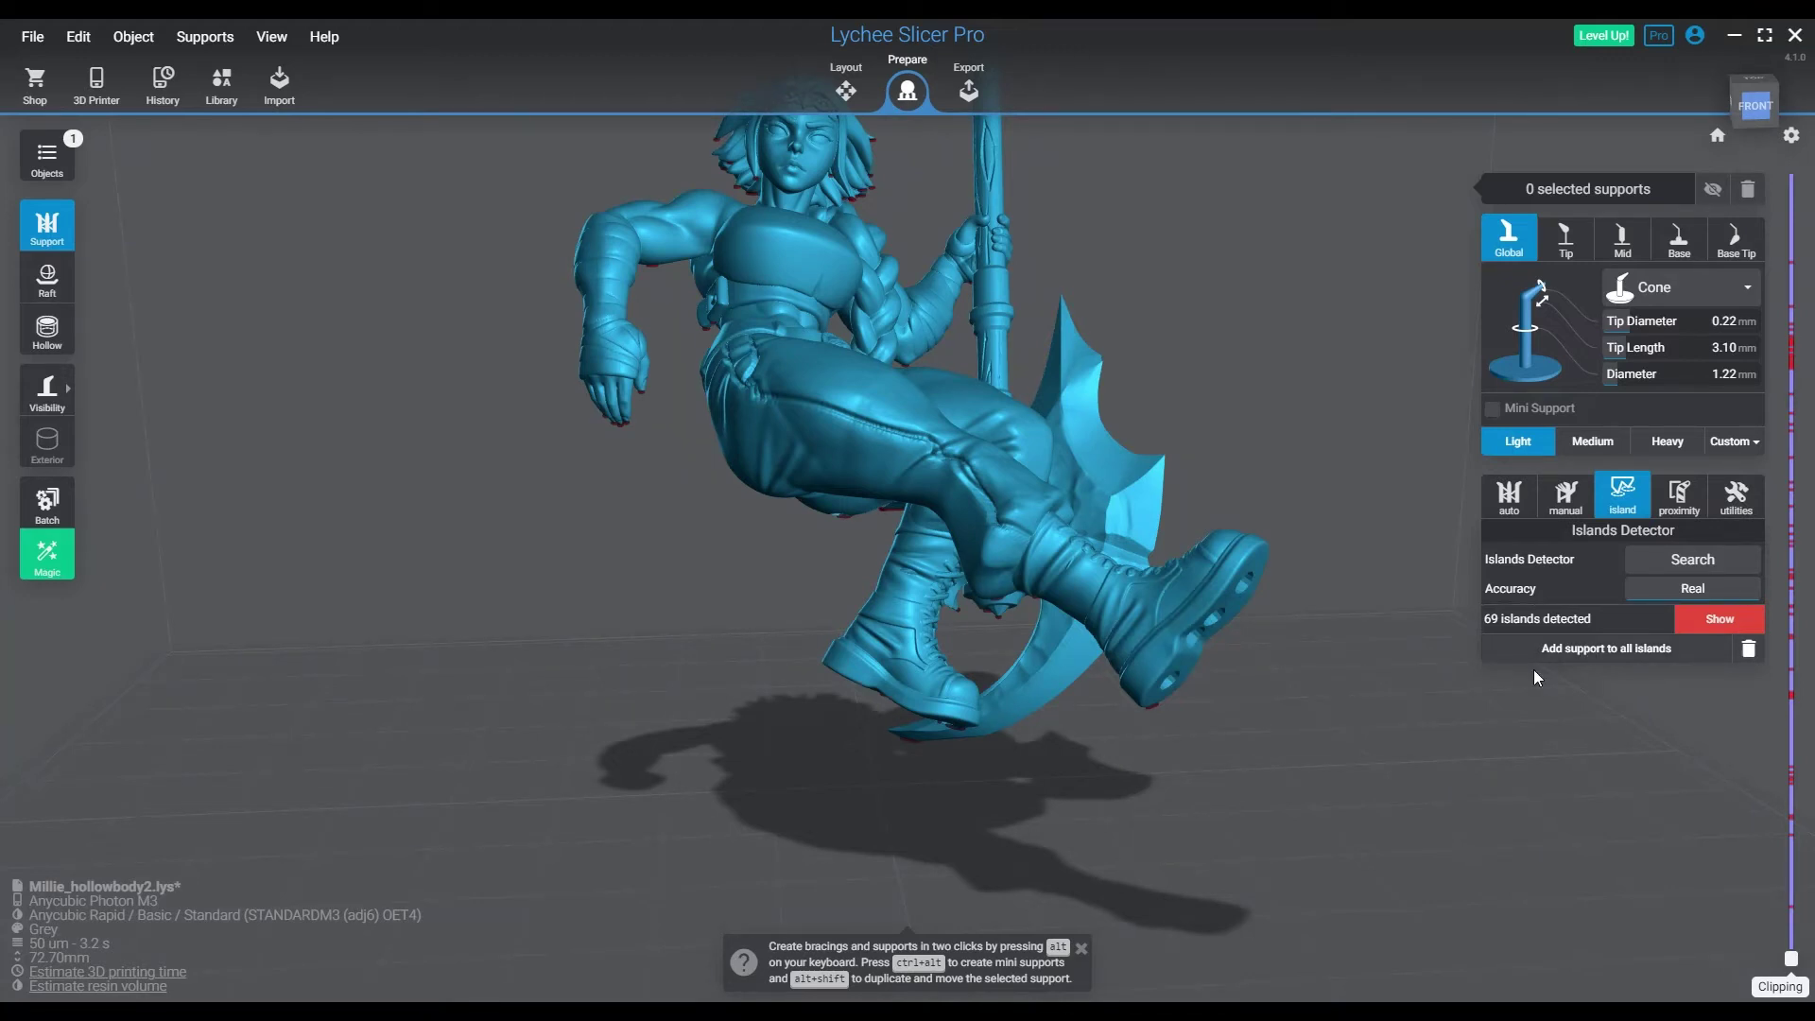
- Place individual Light supports on the raised boot's heel island and on the island where that boot meets the knee
{"action": "left_click_drag", "start_coordinate": [995, 701], "coordinate": [1022, 493]}
{"action": "left_click_drag", "start_coordinate": [1155, 377], "coordinate": [1030, 509]}
{"action": "right_click_drag", "start_coordinate": [932, 547], "coordinate": [949, 528]}
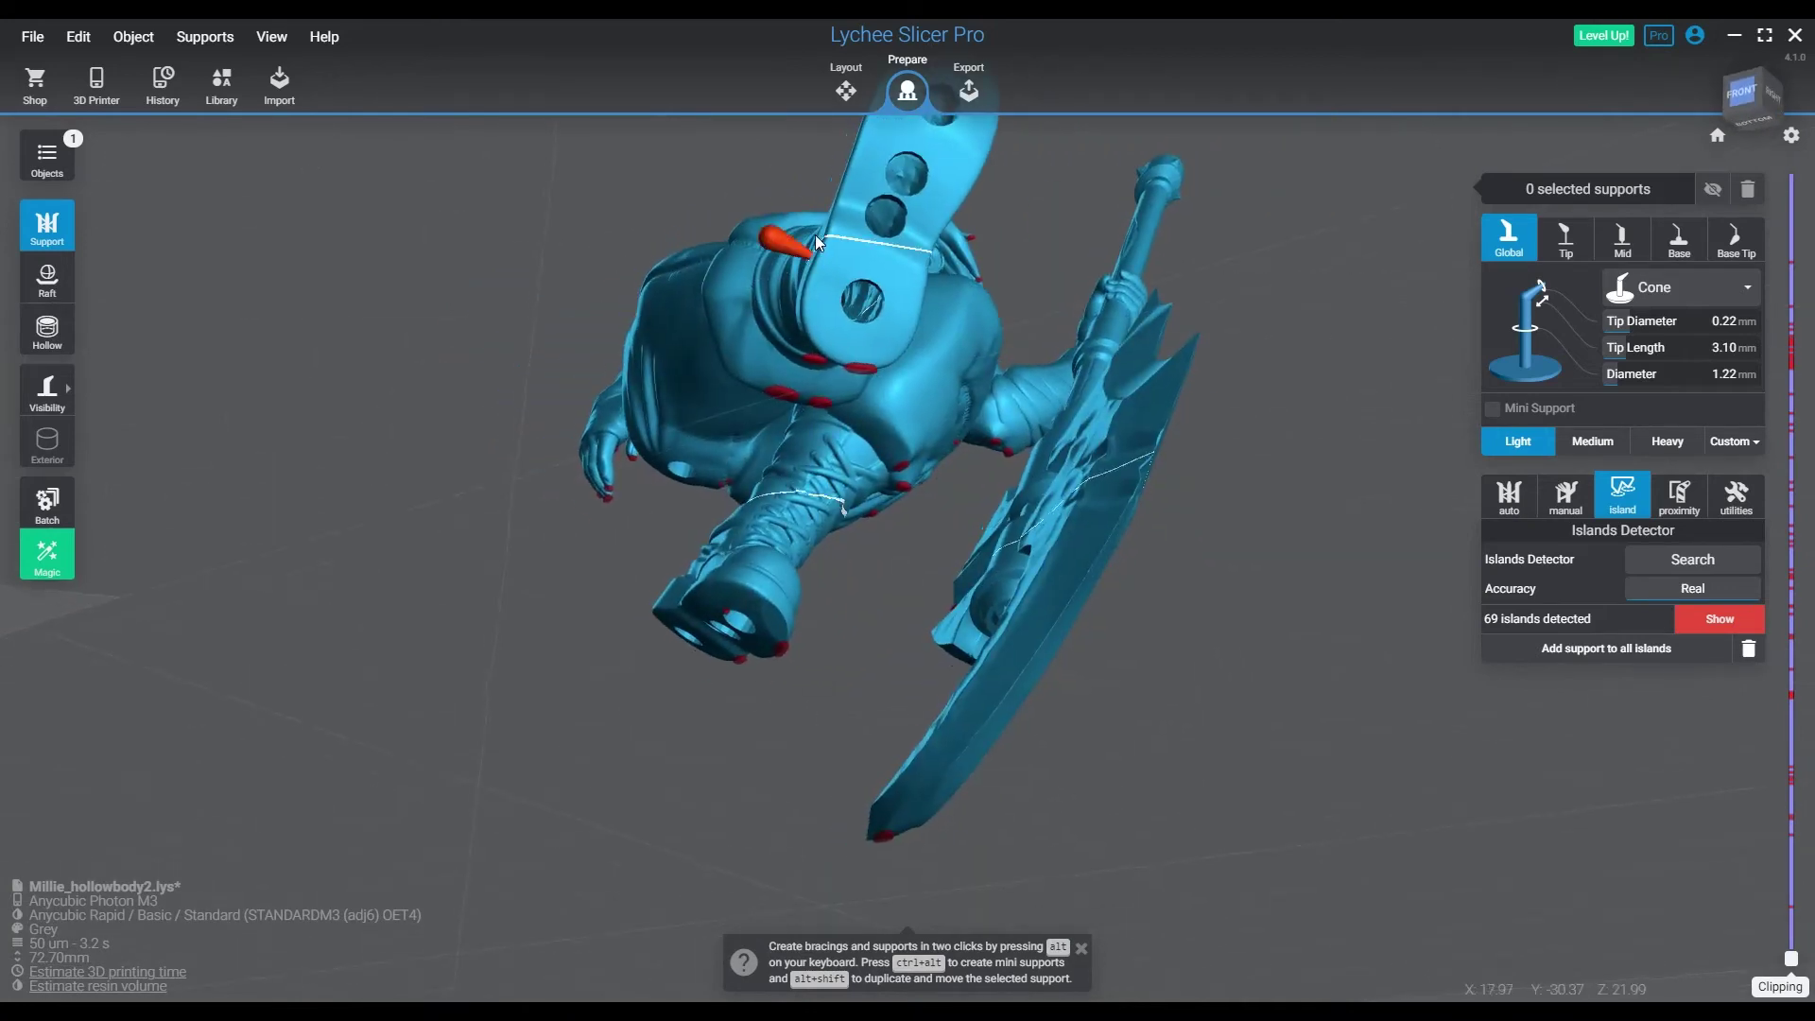
{"action": "left_click", "coordinate": [870, 371]}
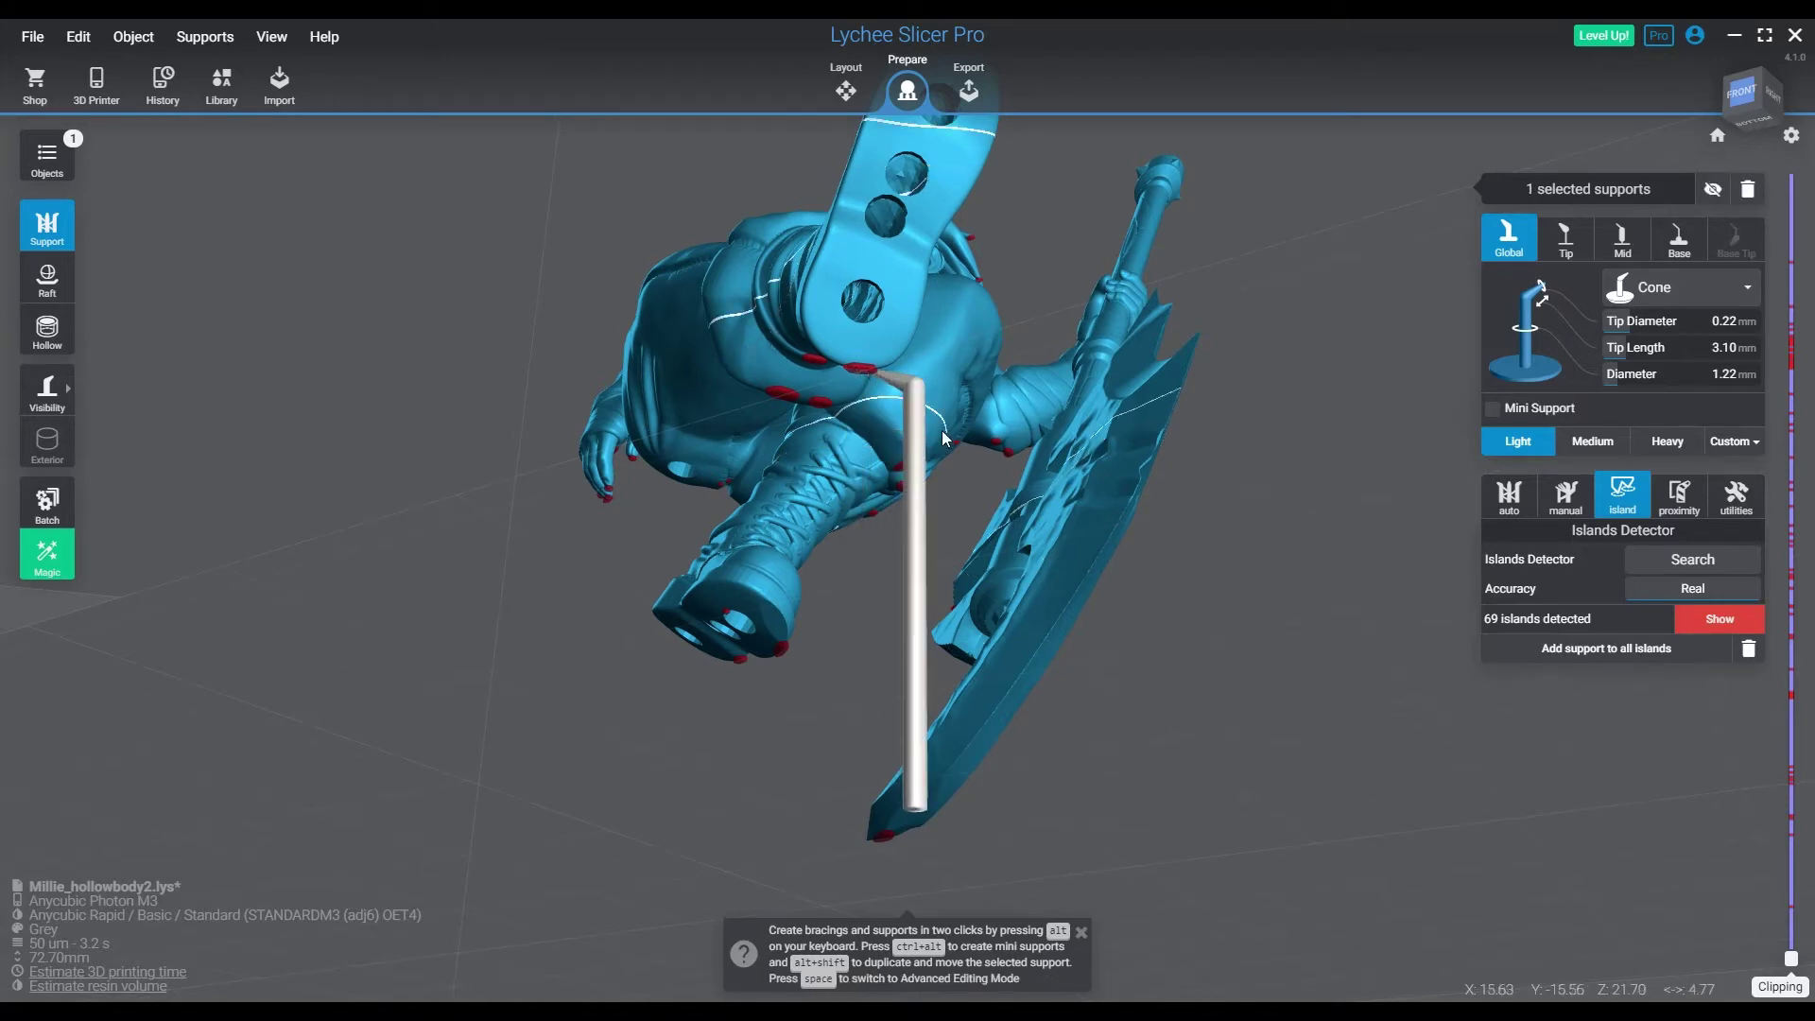
{"action": "left_click_drag", "start_coordinate": [864, 371], "coordinate": [757, 305]}
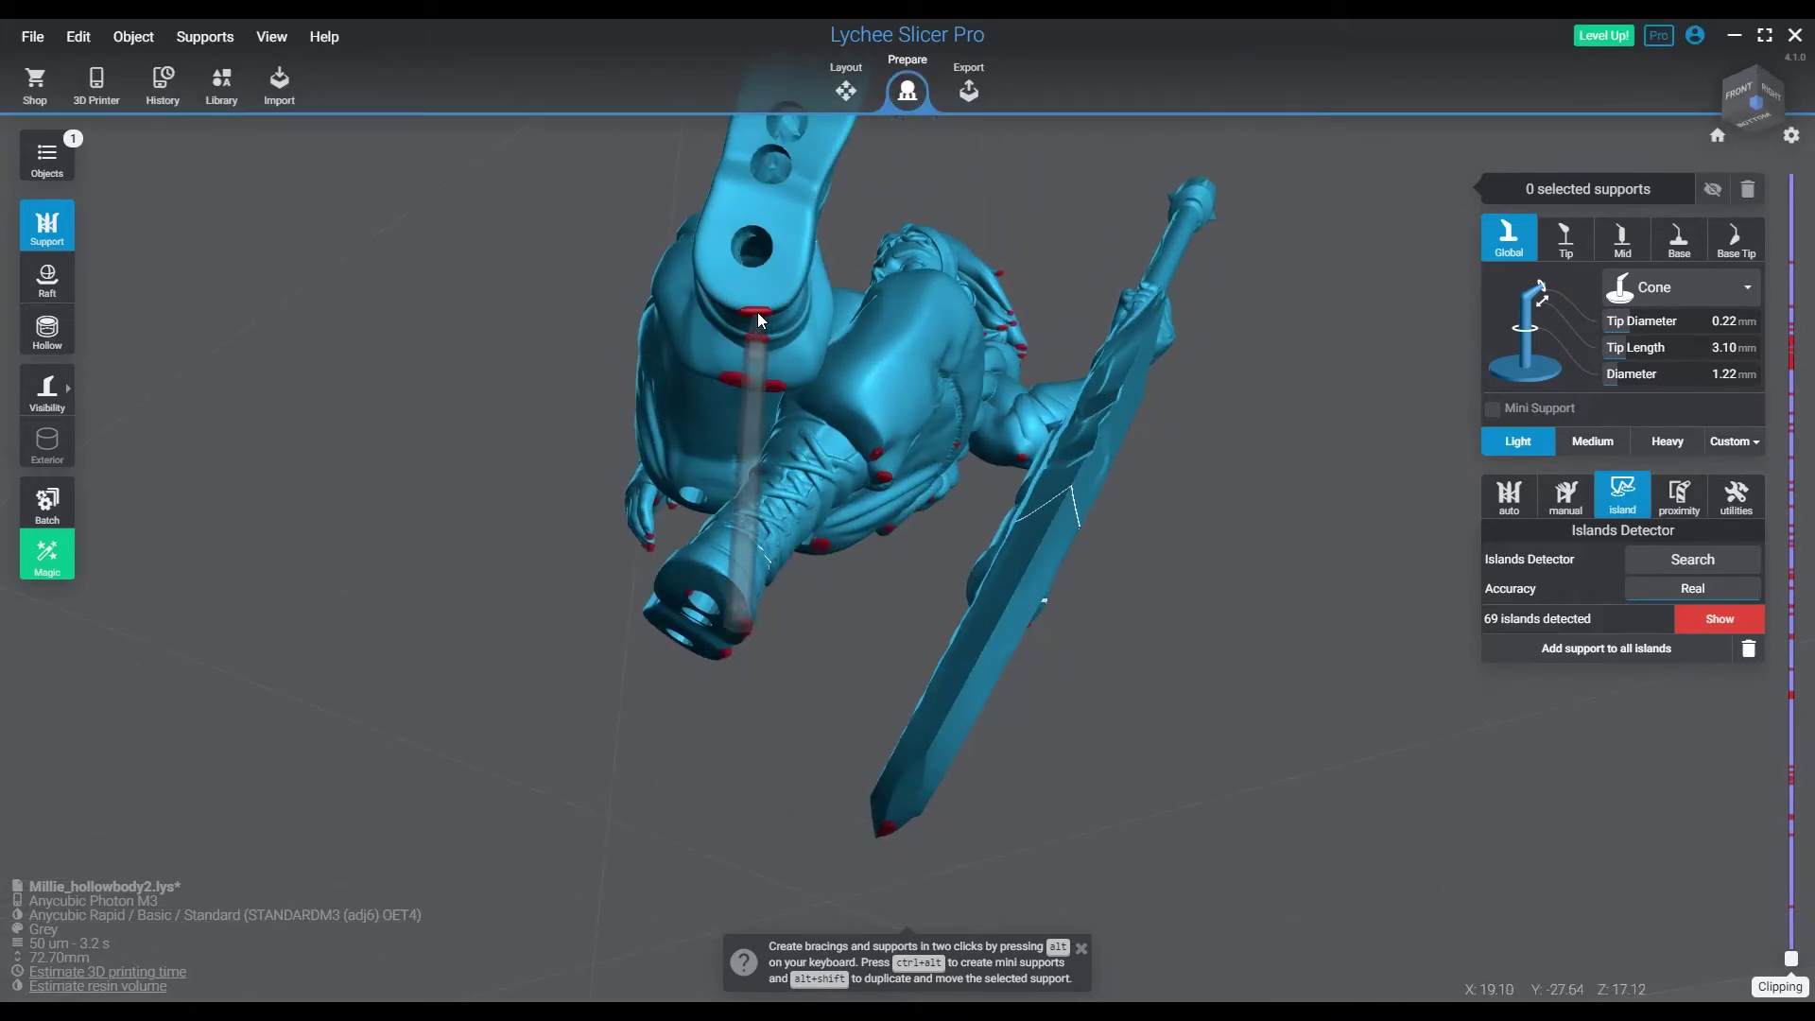
{"action": "left_click", "coordinate": [757, 312]}
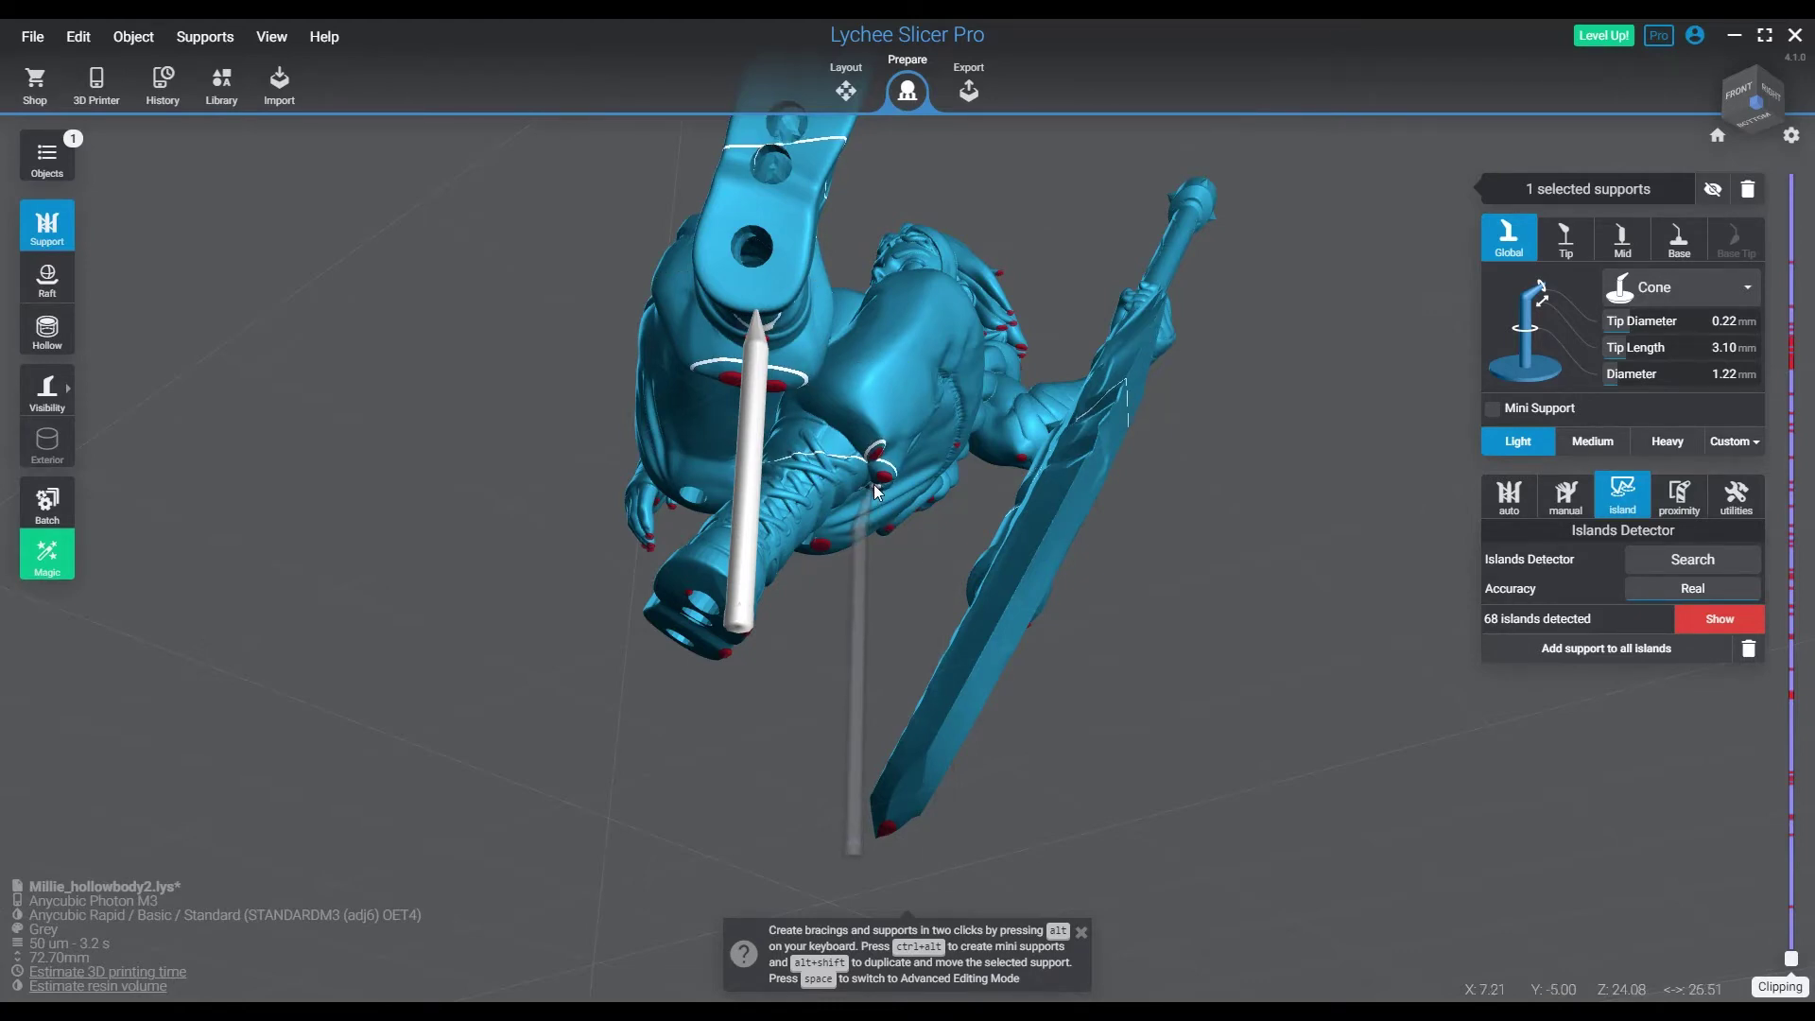
{"action": "right_click_drag", "start_coordinate": [864, 522], "coordinate": [985, 446]}
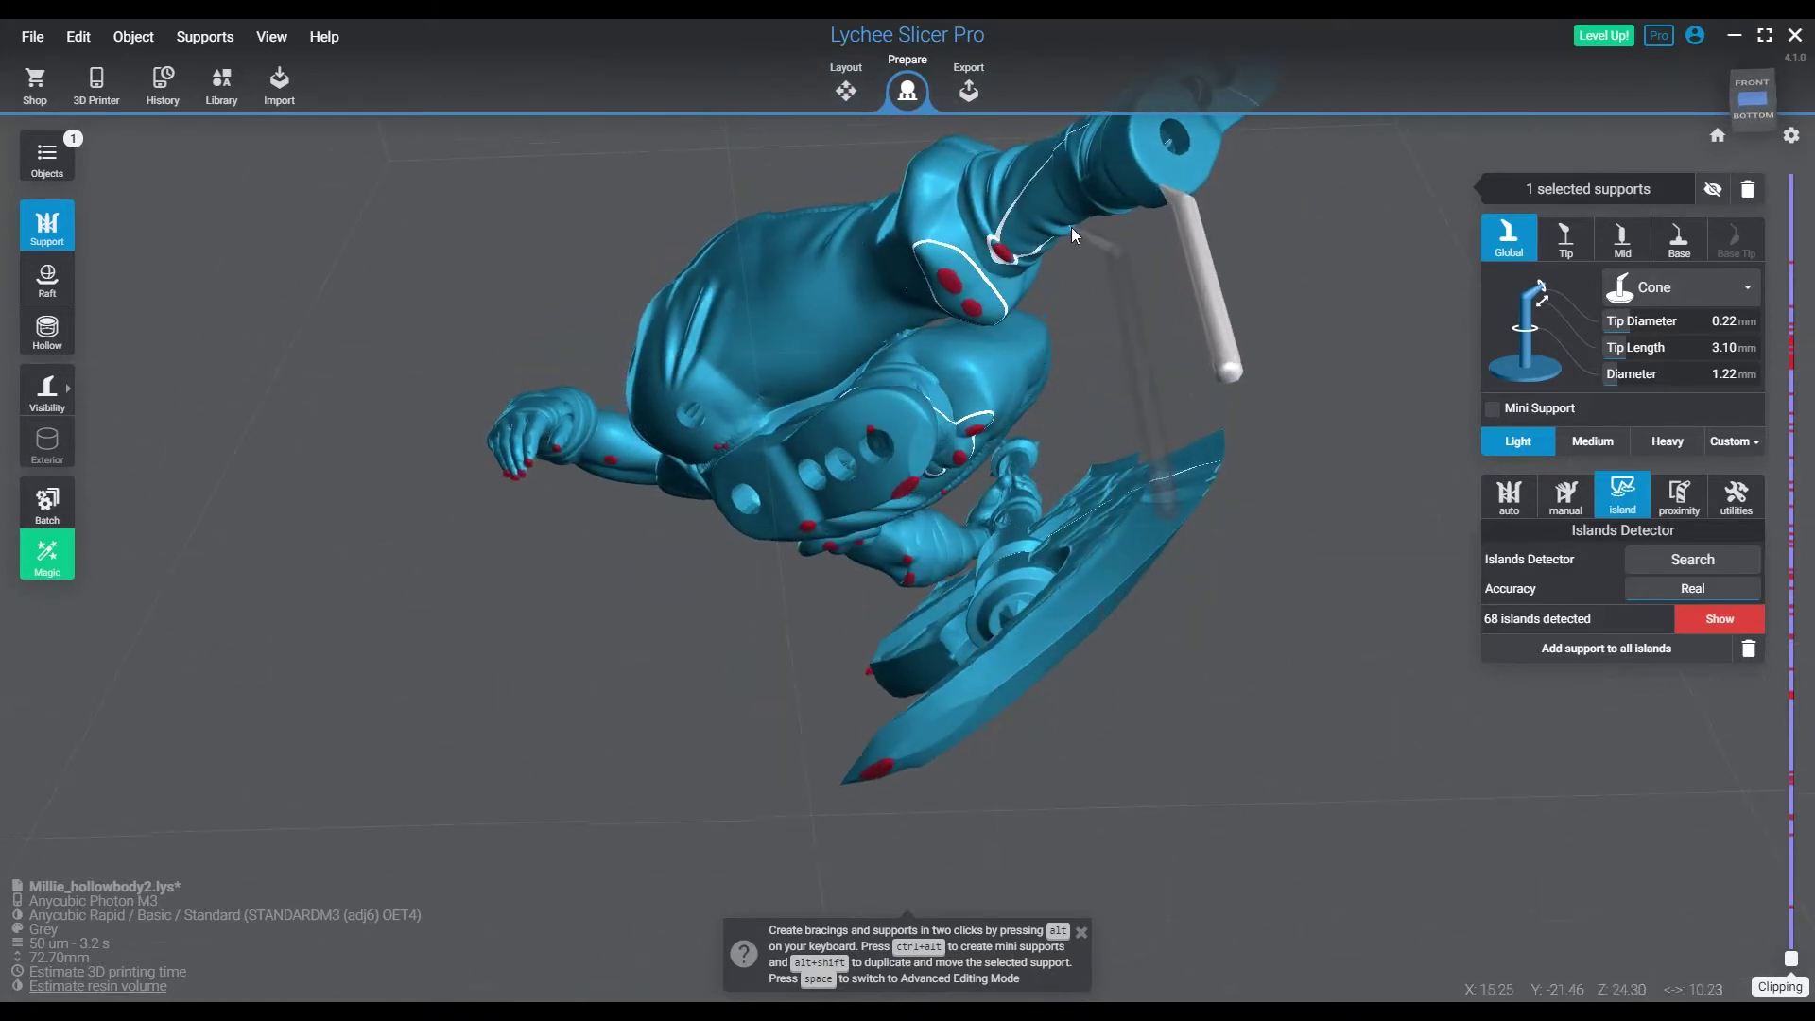
{"action": "left_click", "coordinate": [1004, 258]}
- Add Light supports to the three marked islands along the sole of the lower boot
{"action": "mouse_move", "coordinate": [1007, 536]}
{"action": "right_mouse_down"}
{"action": "mouse_move", "coordinate": [1068, 628]}
{"action": "mouse_move", "coordinate": [1036, 520]}
{"action": "right_mouse_up"}
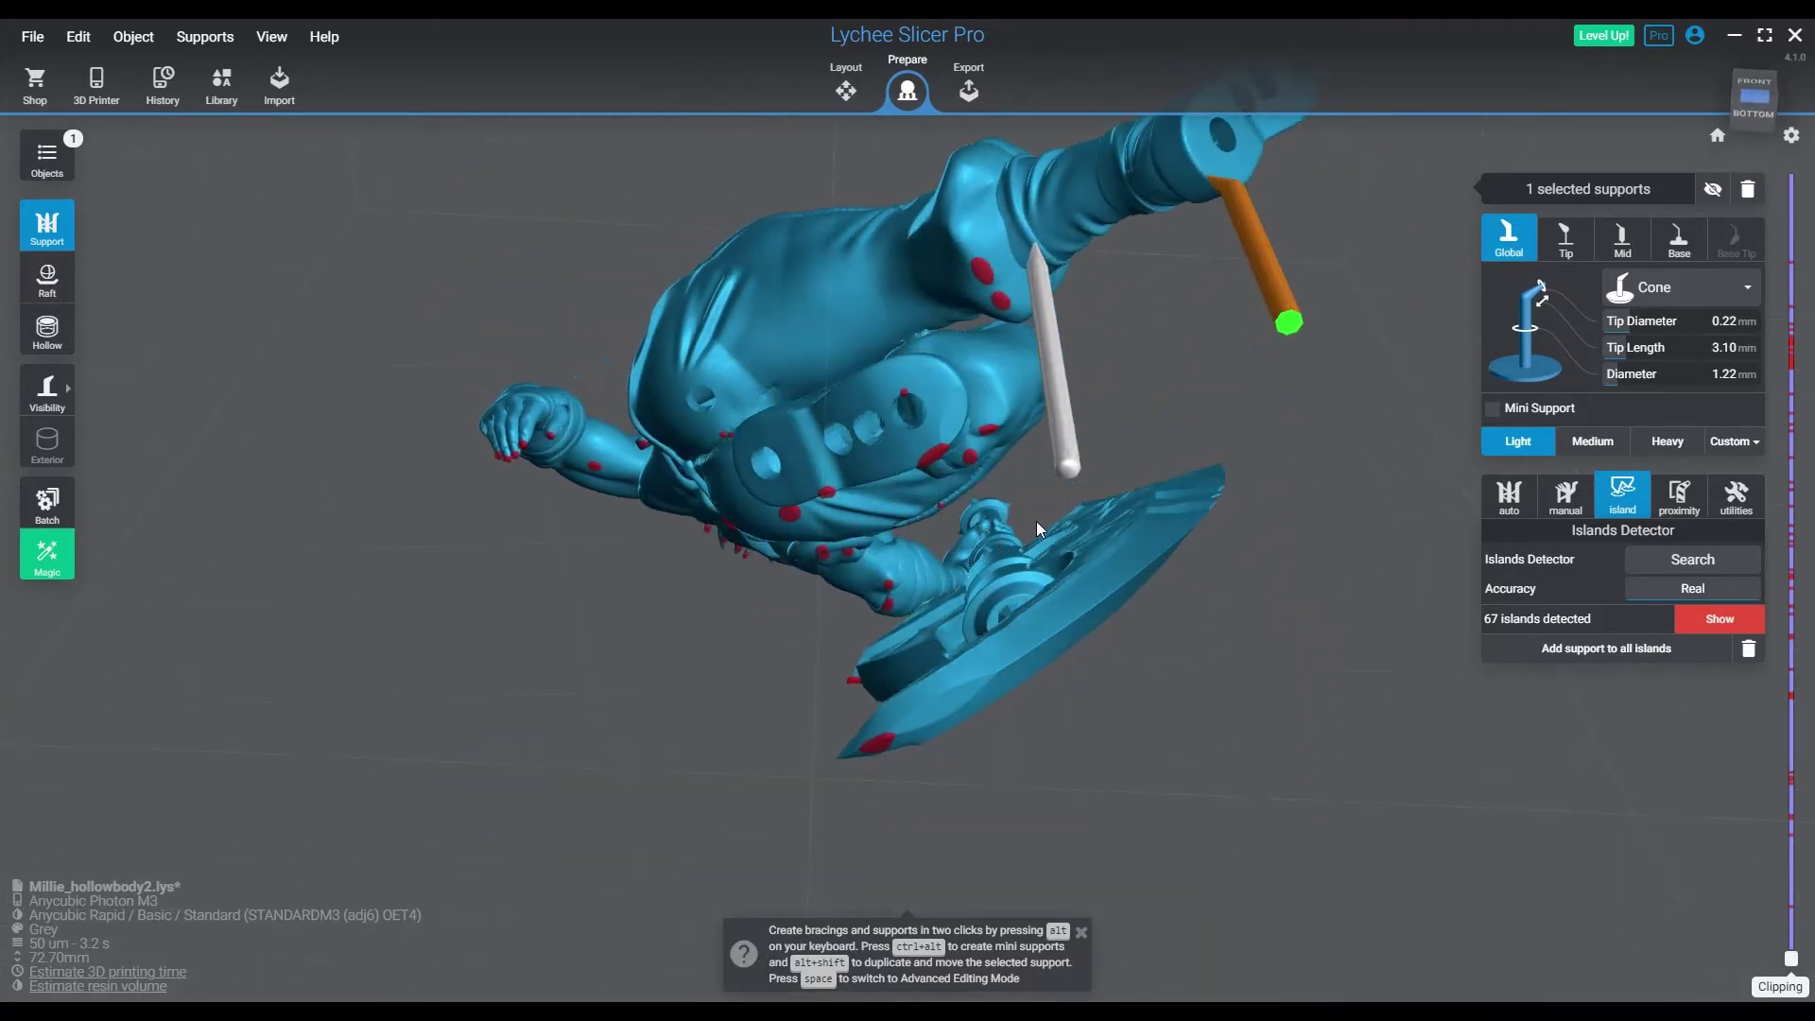
{"action": "left_click", "coordinate": [908, 402]}
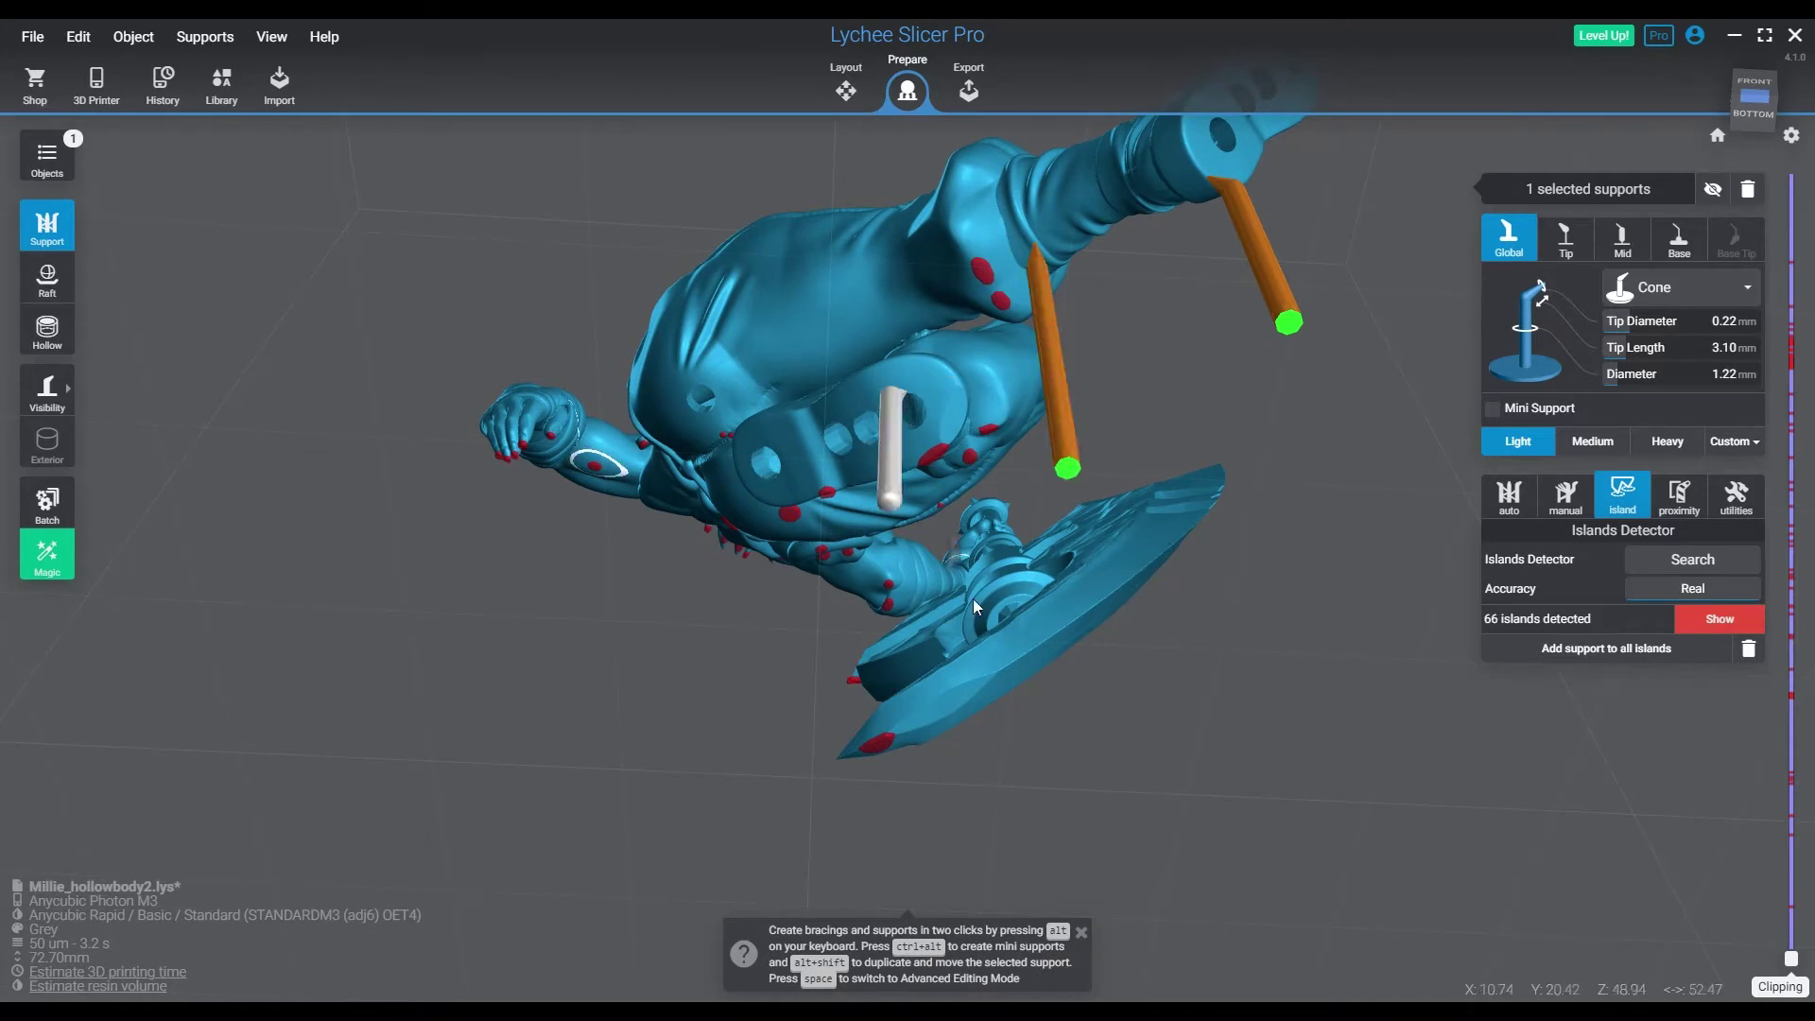
{"action": "left_click", "coordinate": [936, 460]}
{"action": "right_click_drag", "start_coordinate": [894, 609], "coordinate": [627, 467]}
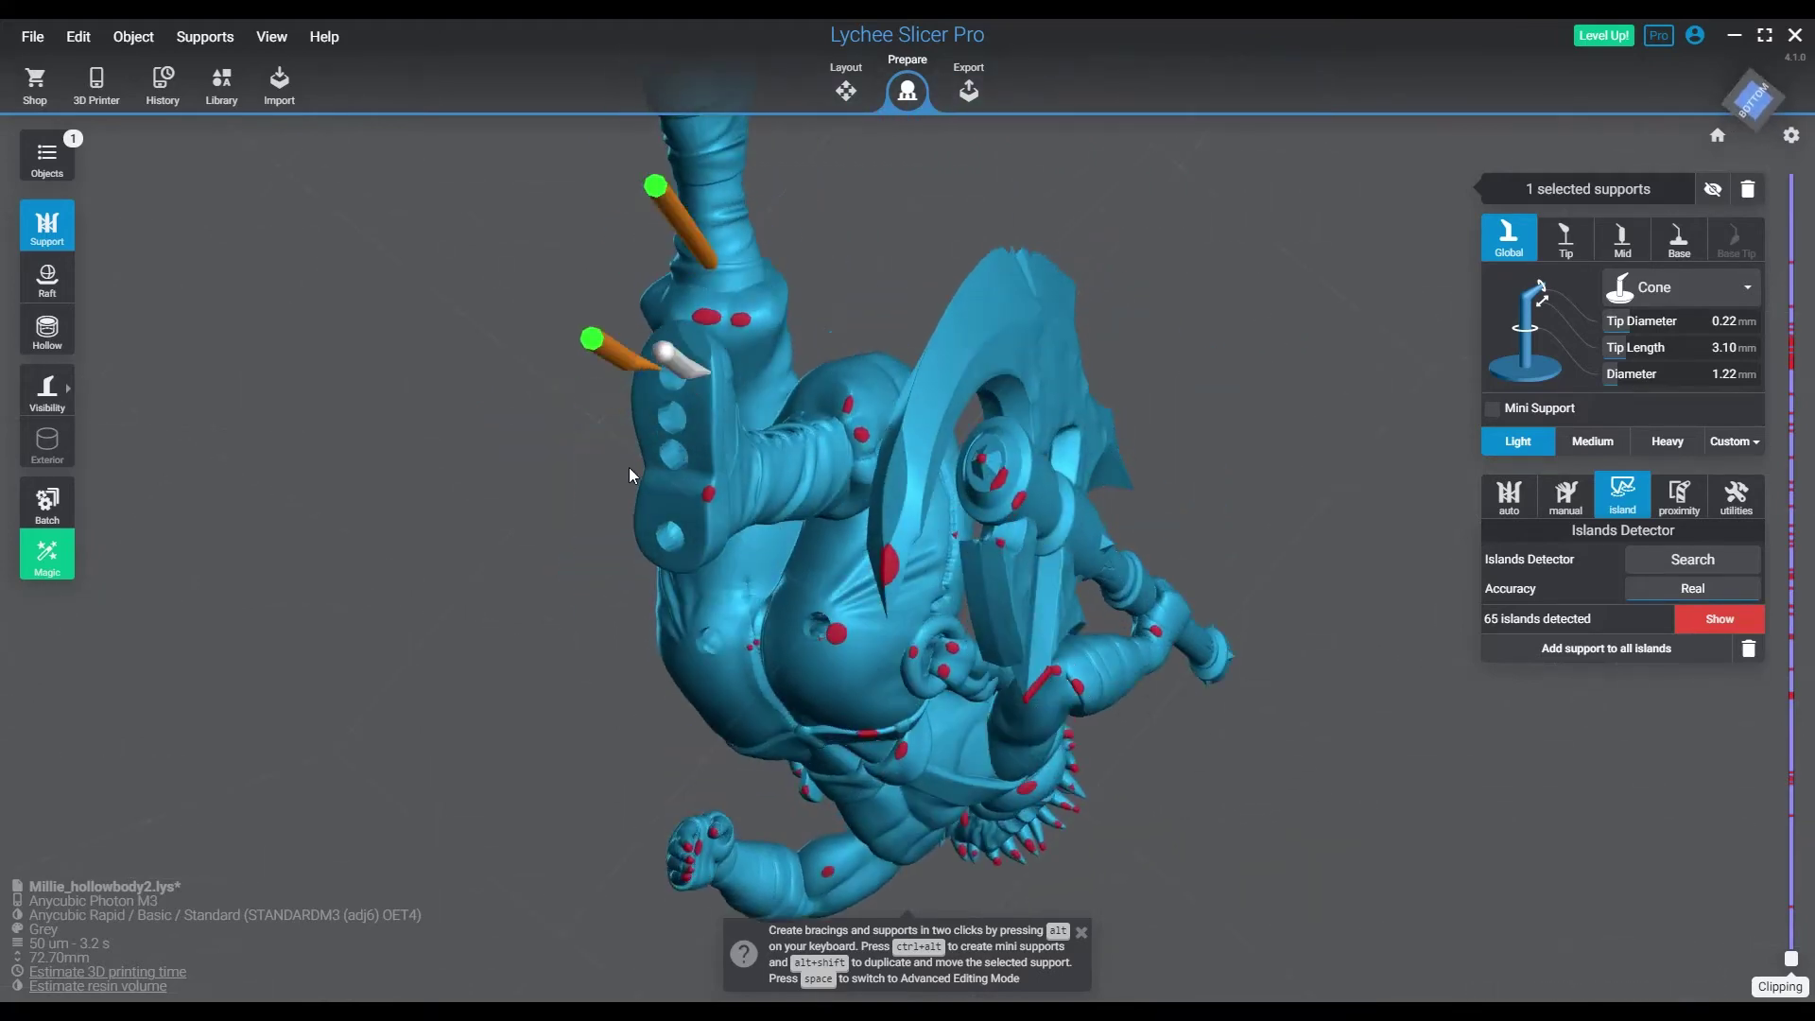
{"action": "left_click", "coordinate": [709, 493]}
- Add Light supports to the pairs of islands under the raised leg's knee and under the other leg's knee
{"action": "right_click_drag", "start_coordinate": [910, 611], "coordinate": [764, 393]}
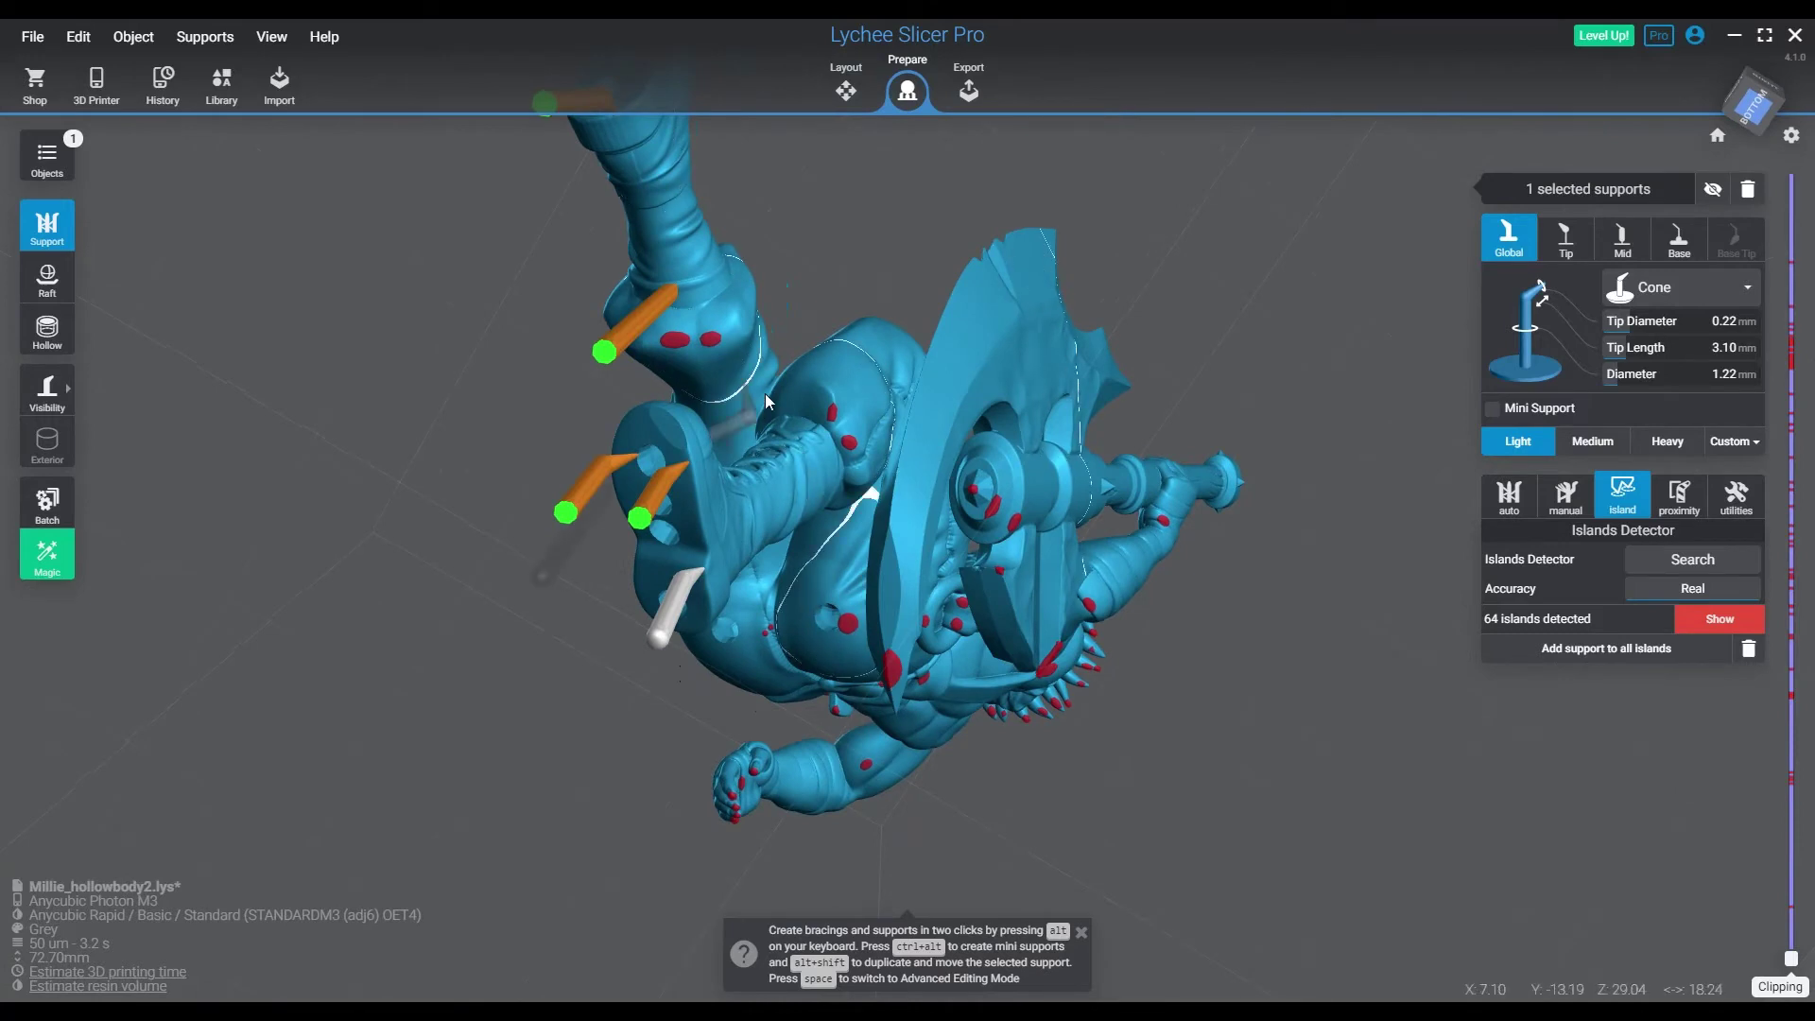
{"action": "left_click", "coordinate": [675, 342]}
{"action": "left_click", "coordinate": [711, 338]}
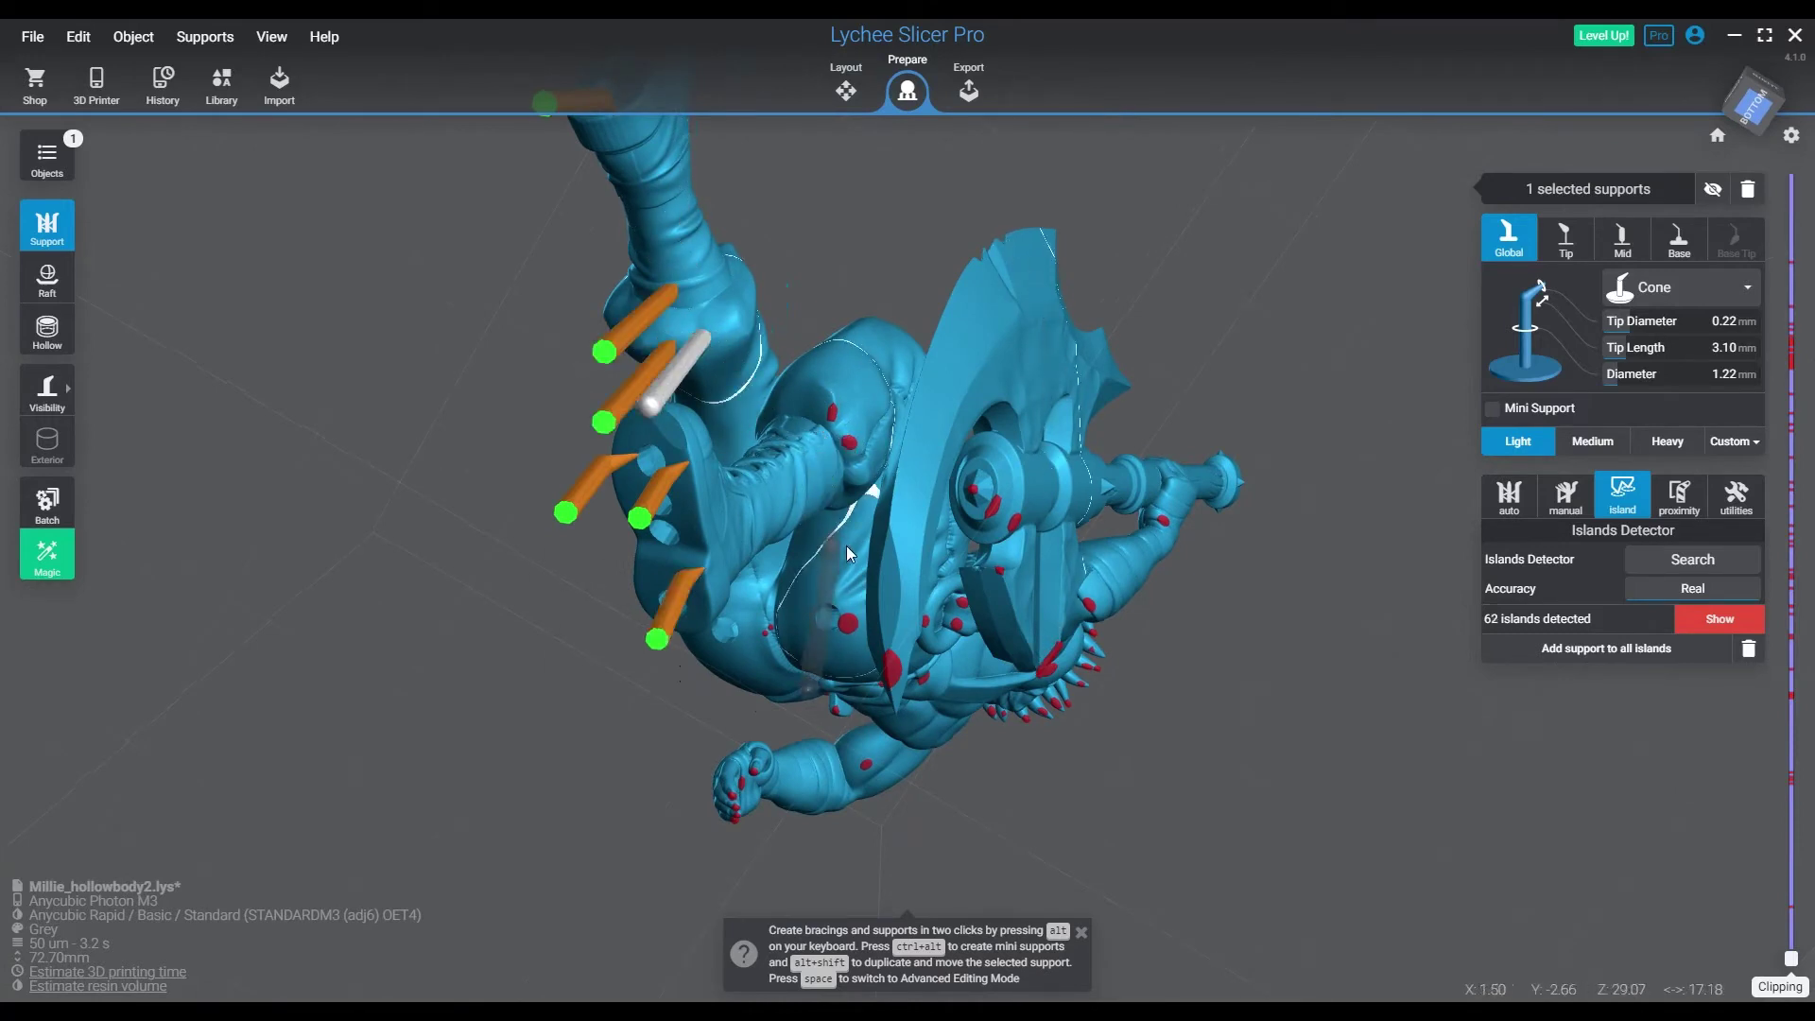
{"action": "left_click", "coordinate": [853, 425]}
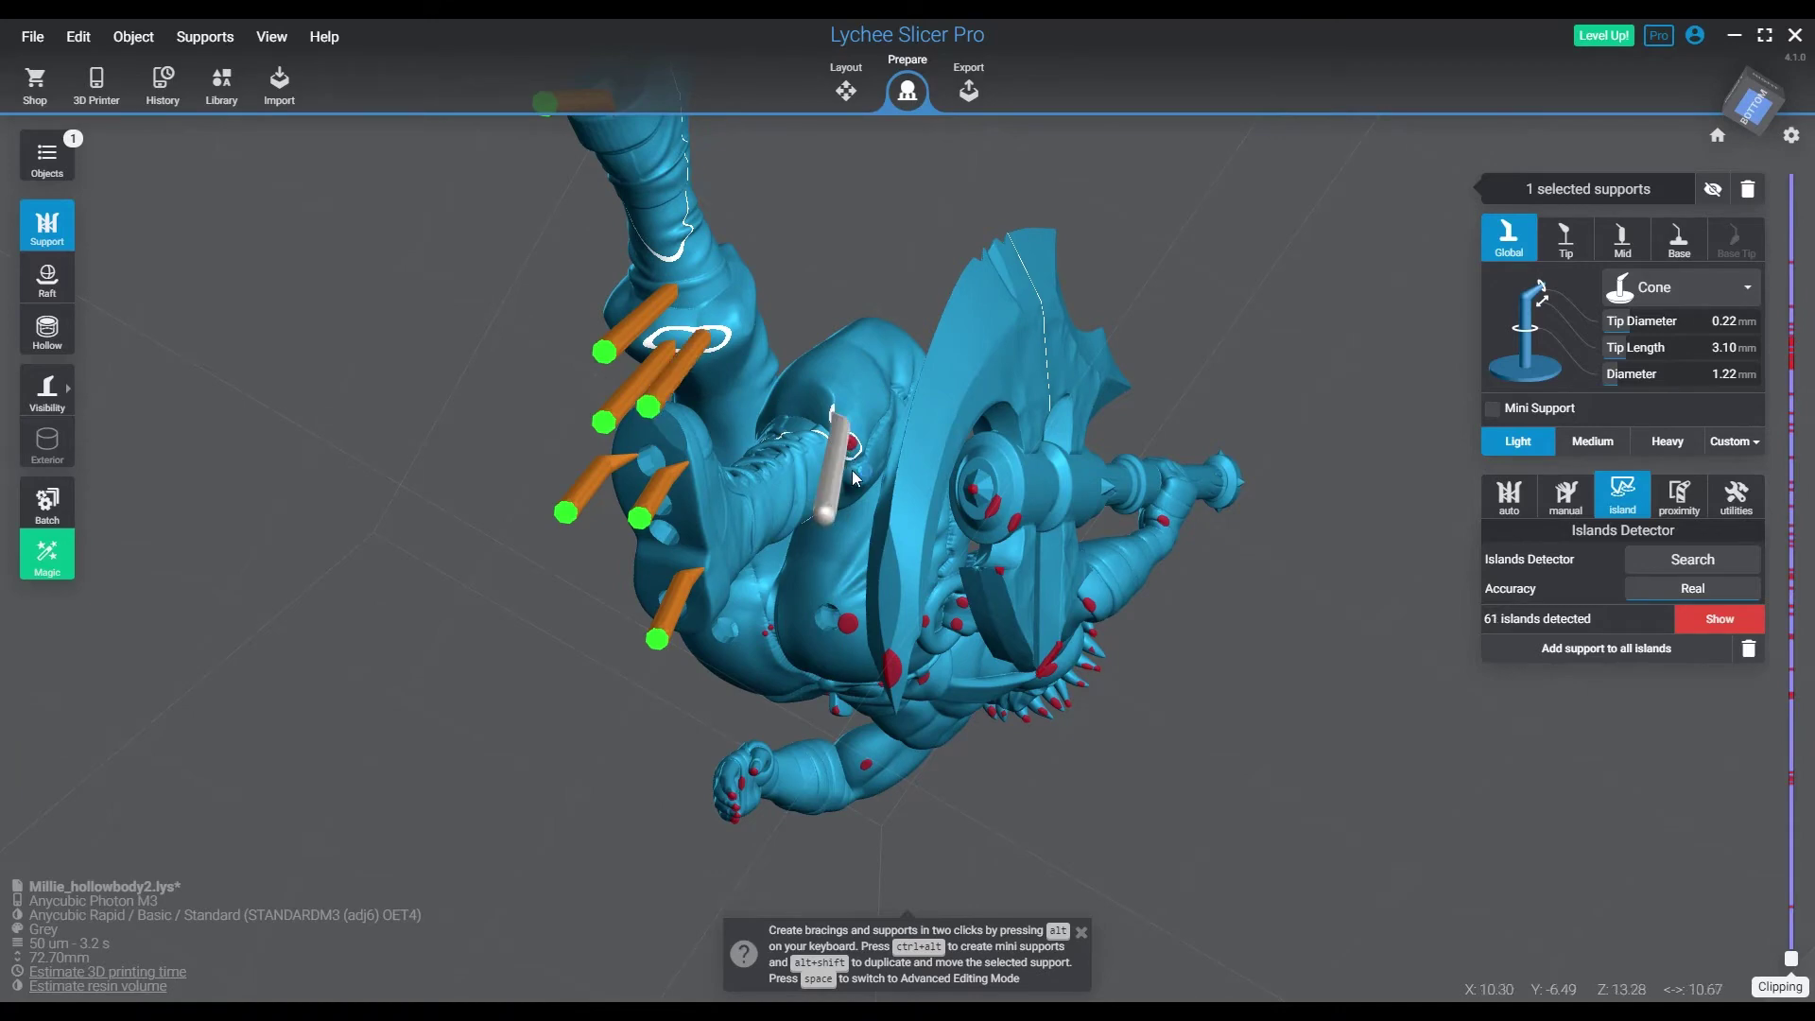
{"action": "right_click_drag", "start_coordinate": [852, 425], "coordinate": [724, 422]}
{"action": "left_click", "coordinate": [806, 486]}
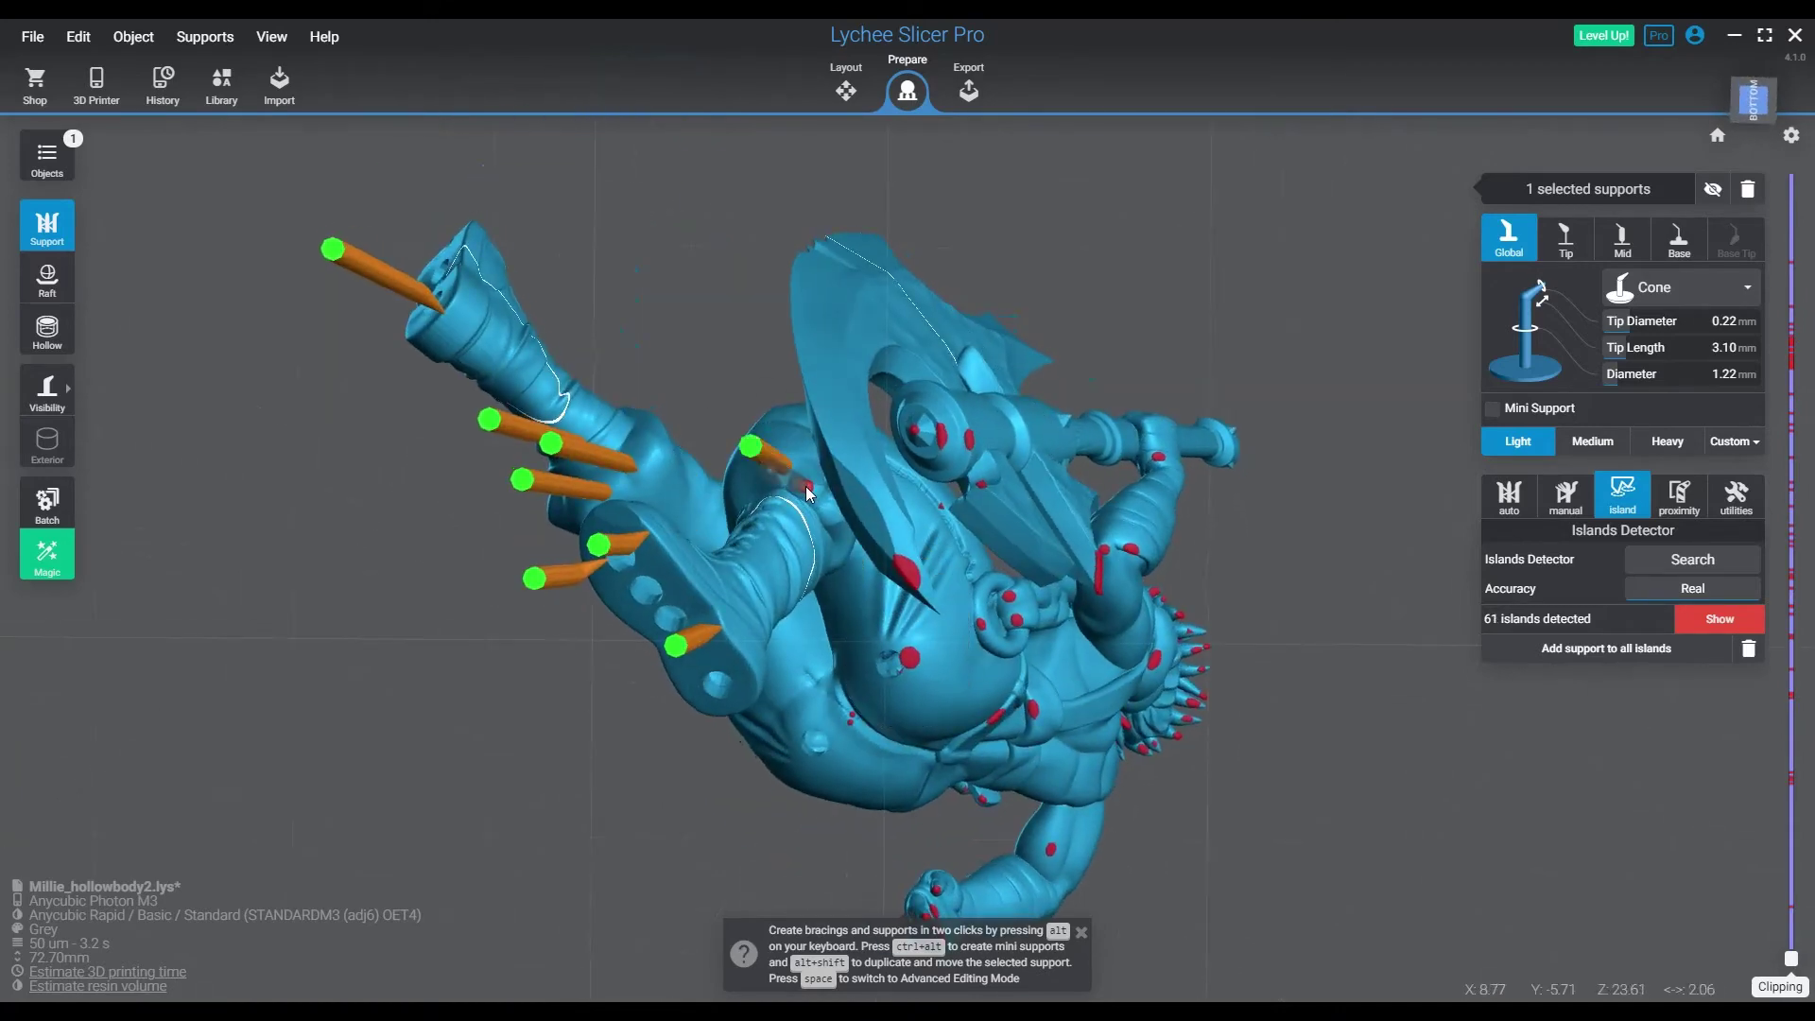
- Support the lowest tip of the axe blade and the large island on the underside of the buttock with Light supports
{"action": "right_click_drag", "start_coordinate": [806, 486], "coordinate": [881, 571]}
{"action": "left_click", "coordinate": [929, 556]}
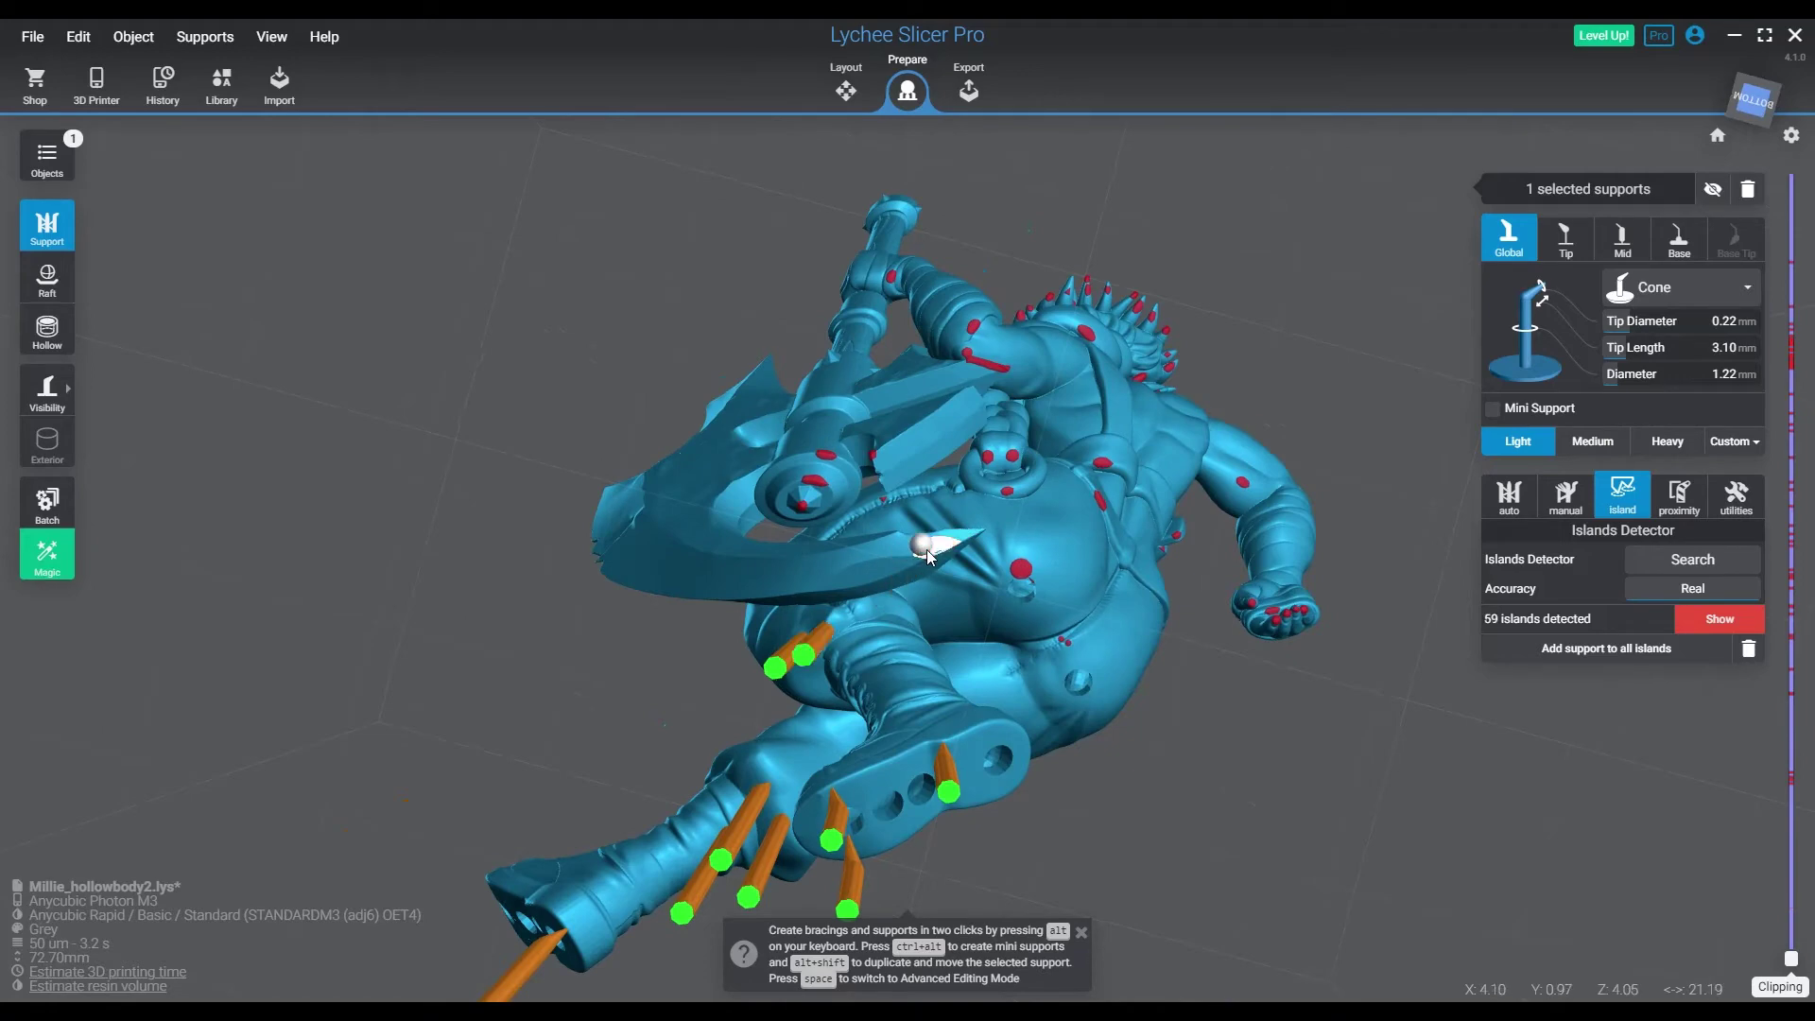
{"action": "right_click_drag", "start_coordinate": [956, 553], "coordinate": [907, 698]}
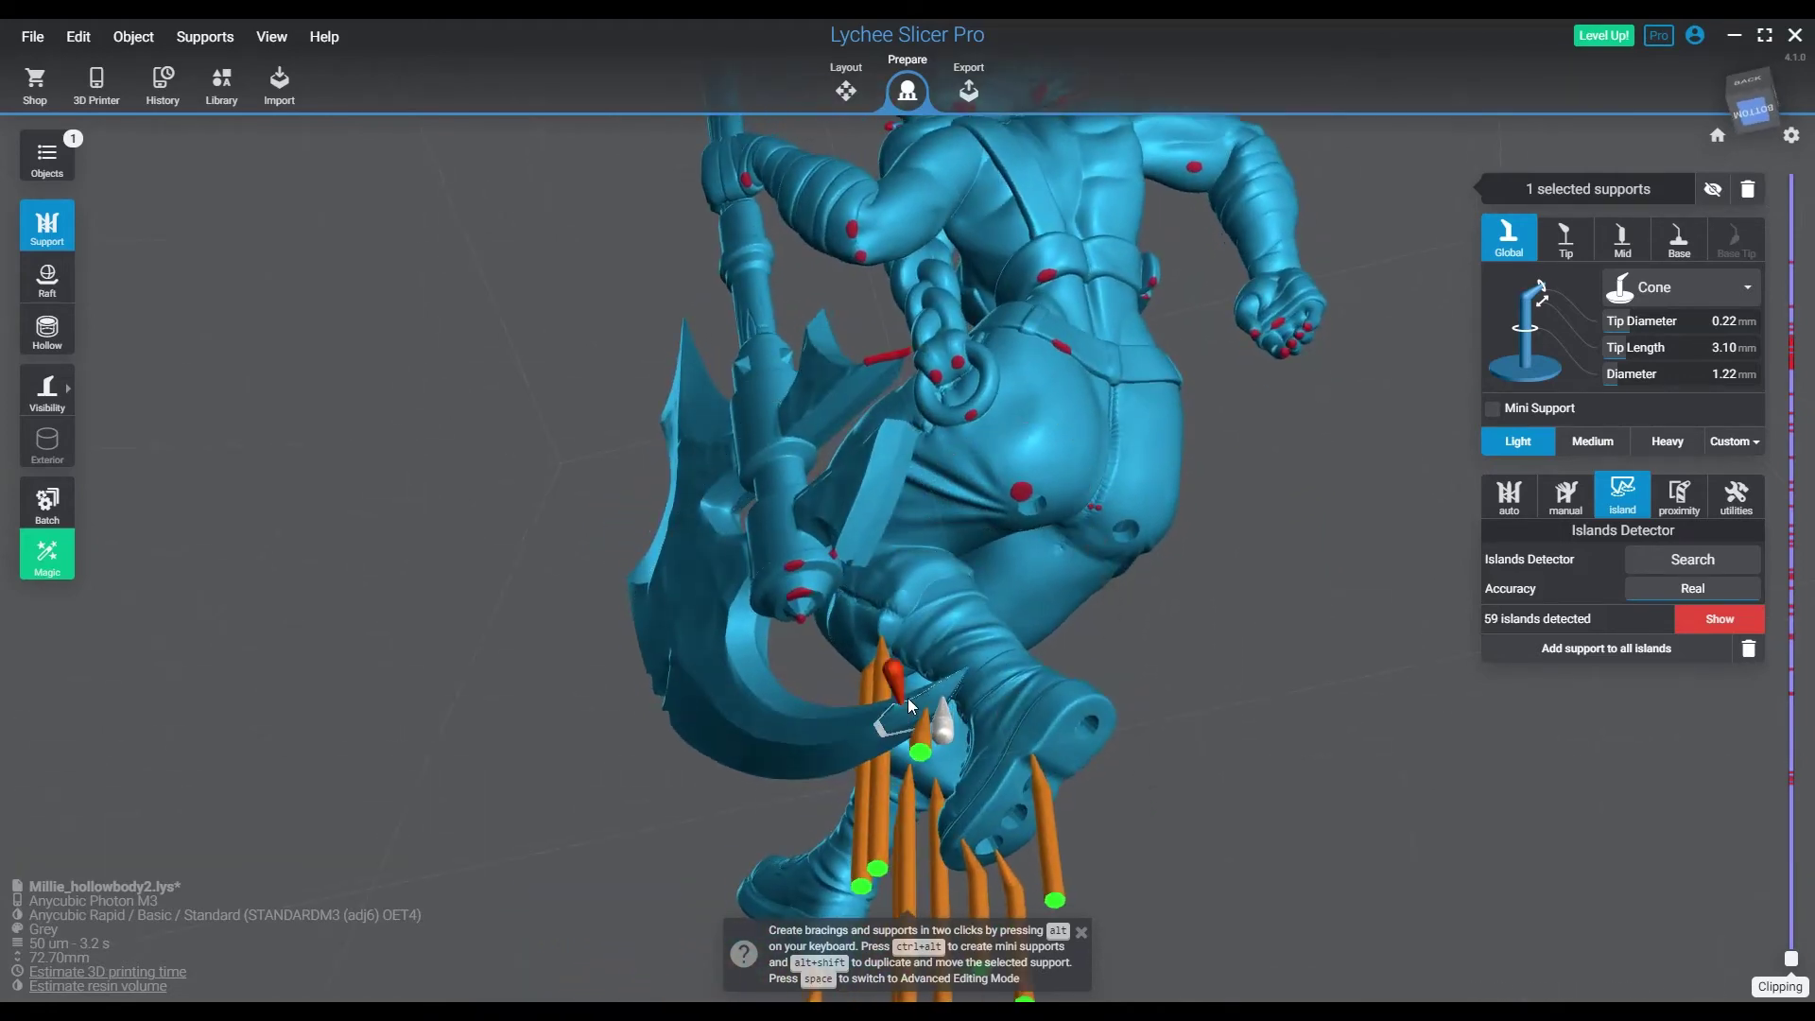
{"action": "left_click", "coordinate": [1018, 491]}
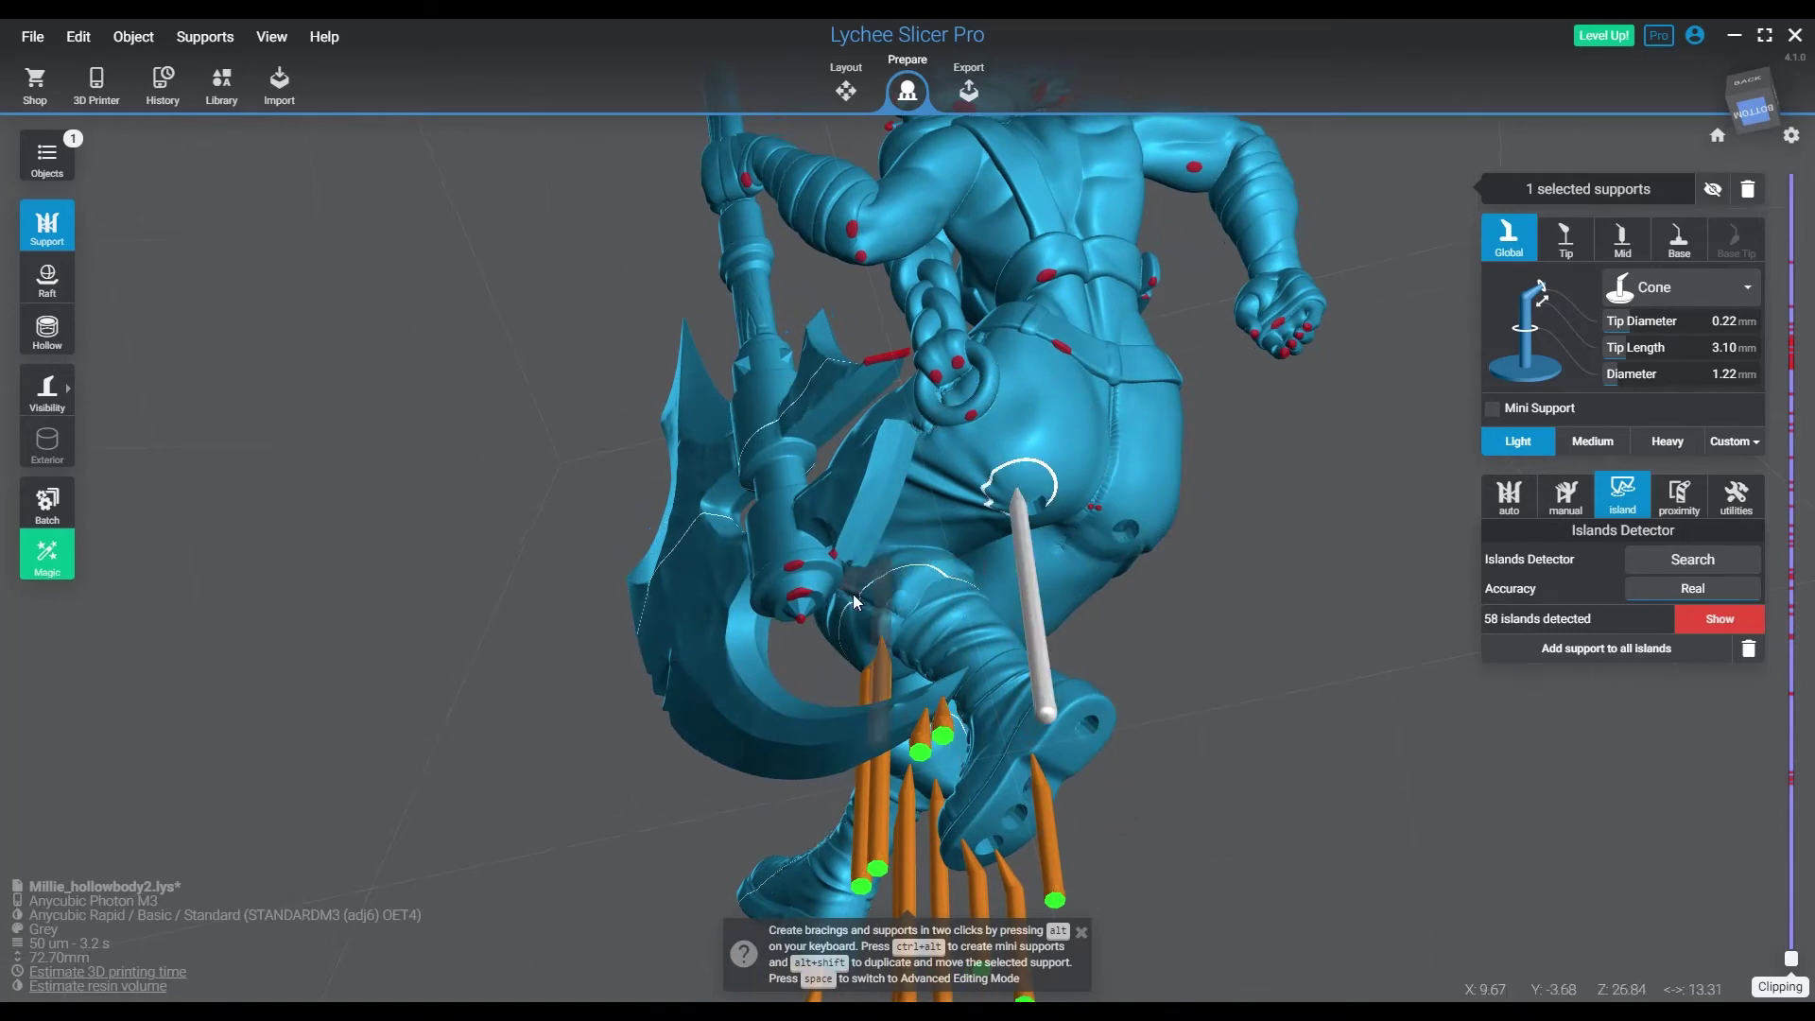
- Add Light supports to the islands around the lower end of the axe handle and the small one beside it
{"action": "left_click", "coordinate": [802, 620]}
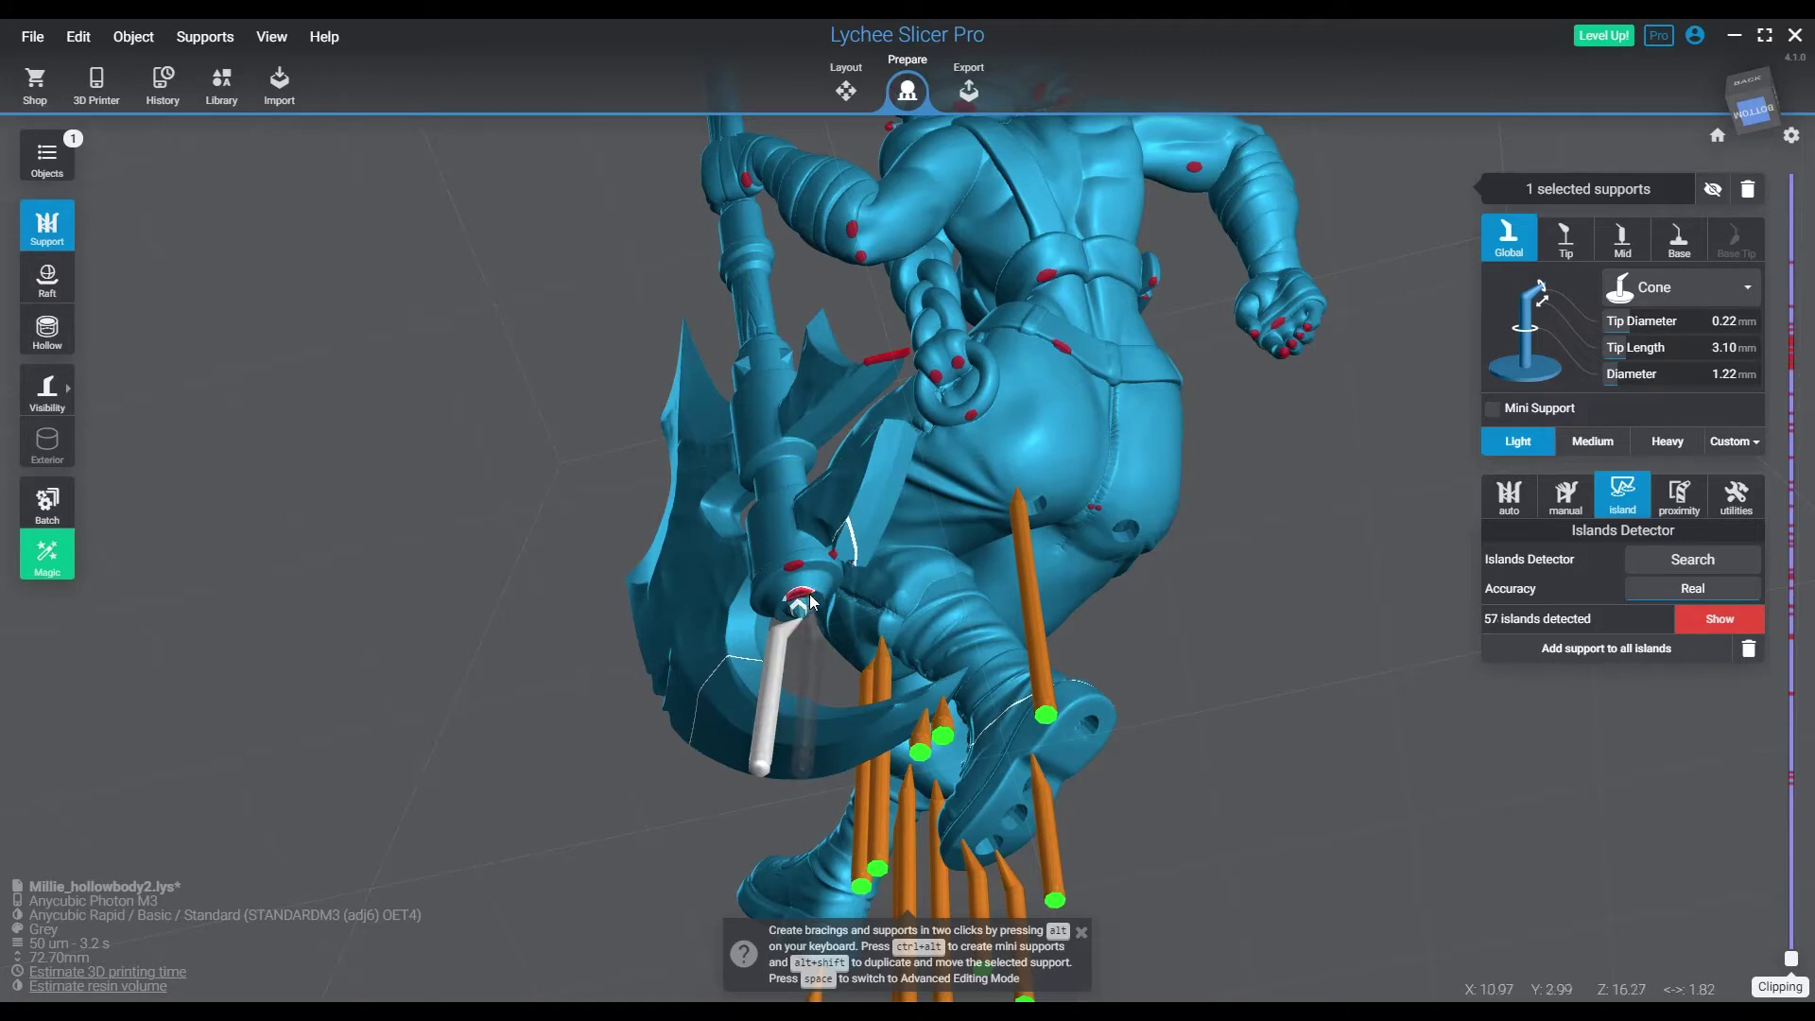
{"action": "left_click", "coordinate": [810, 602]}
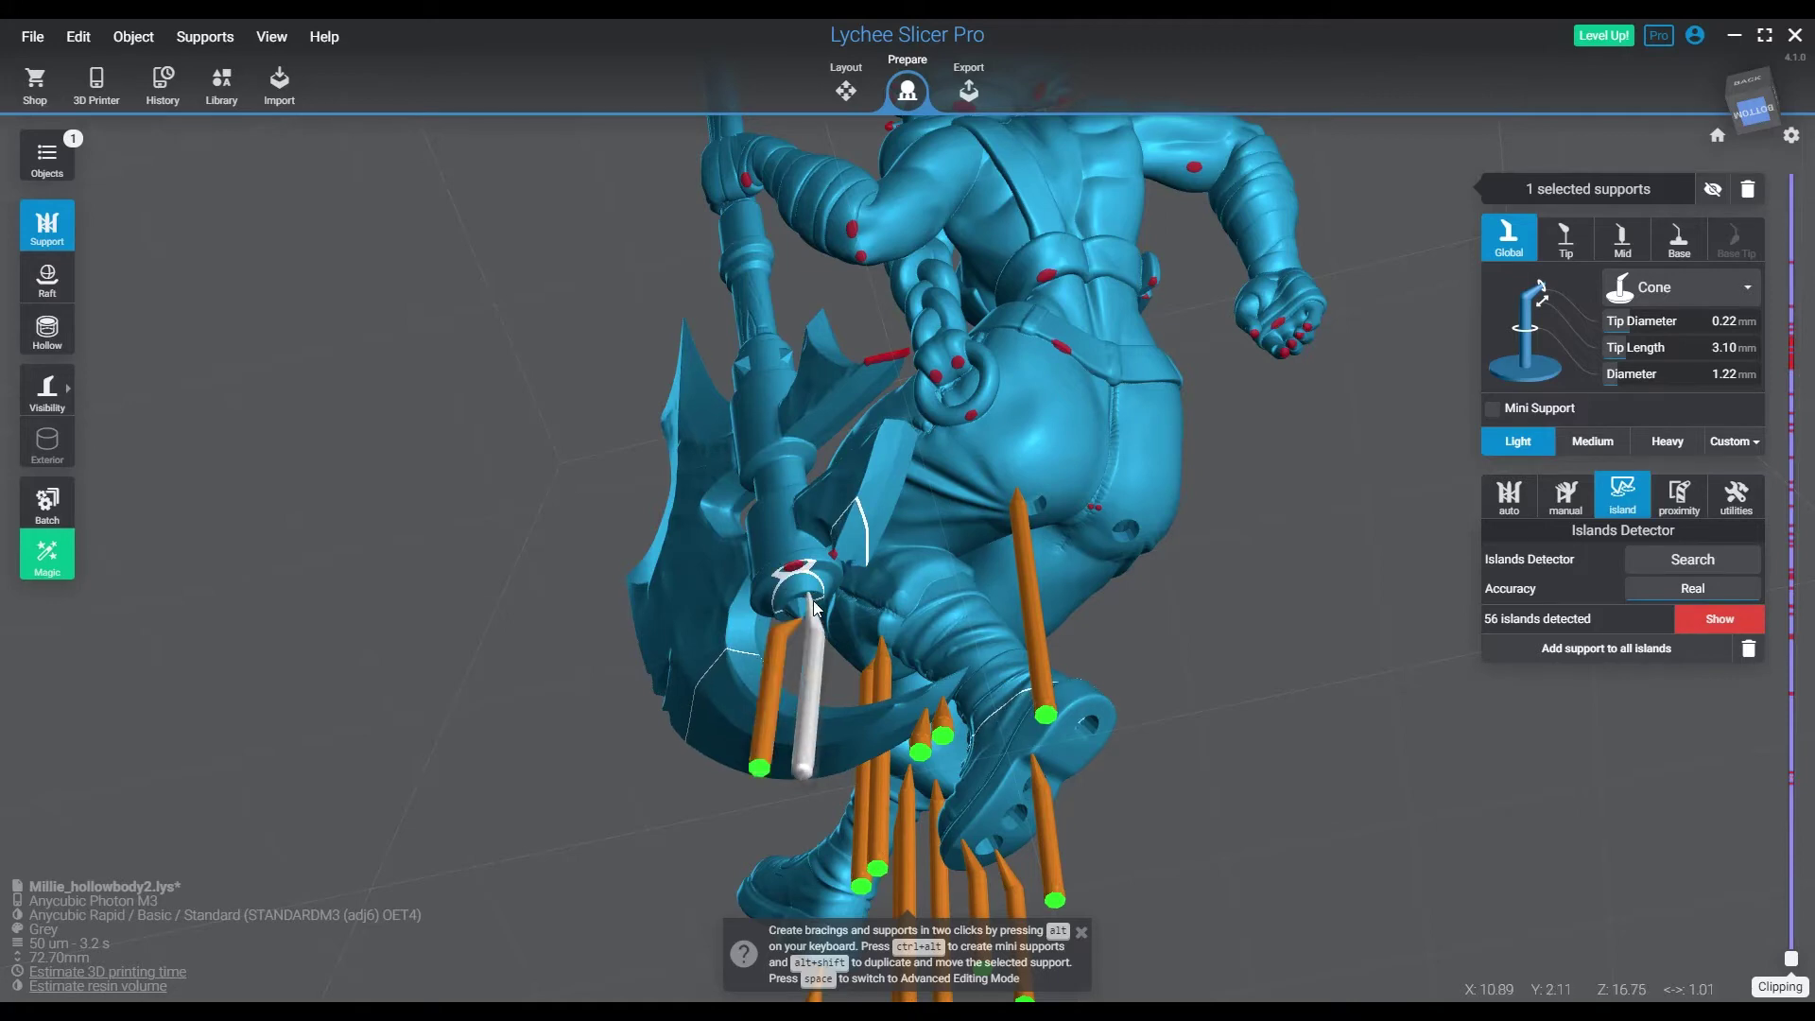
{"action": "left_click", "coordinate": [785, 541]}
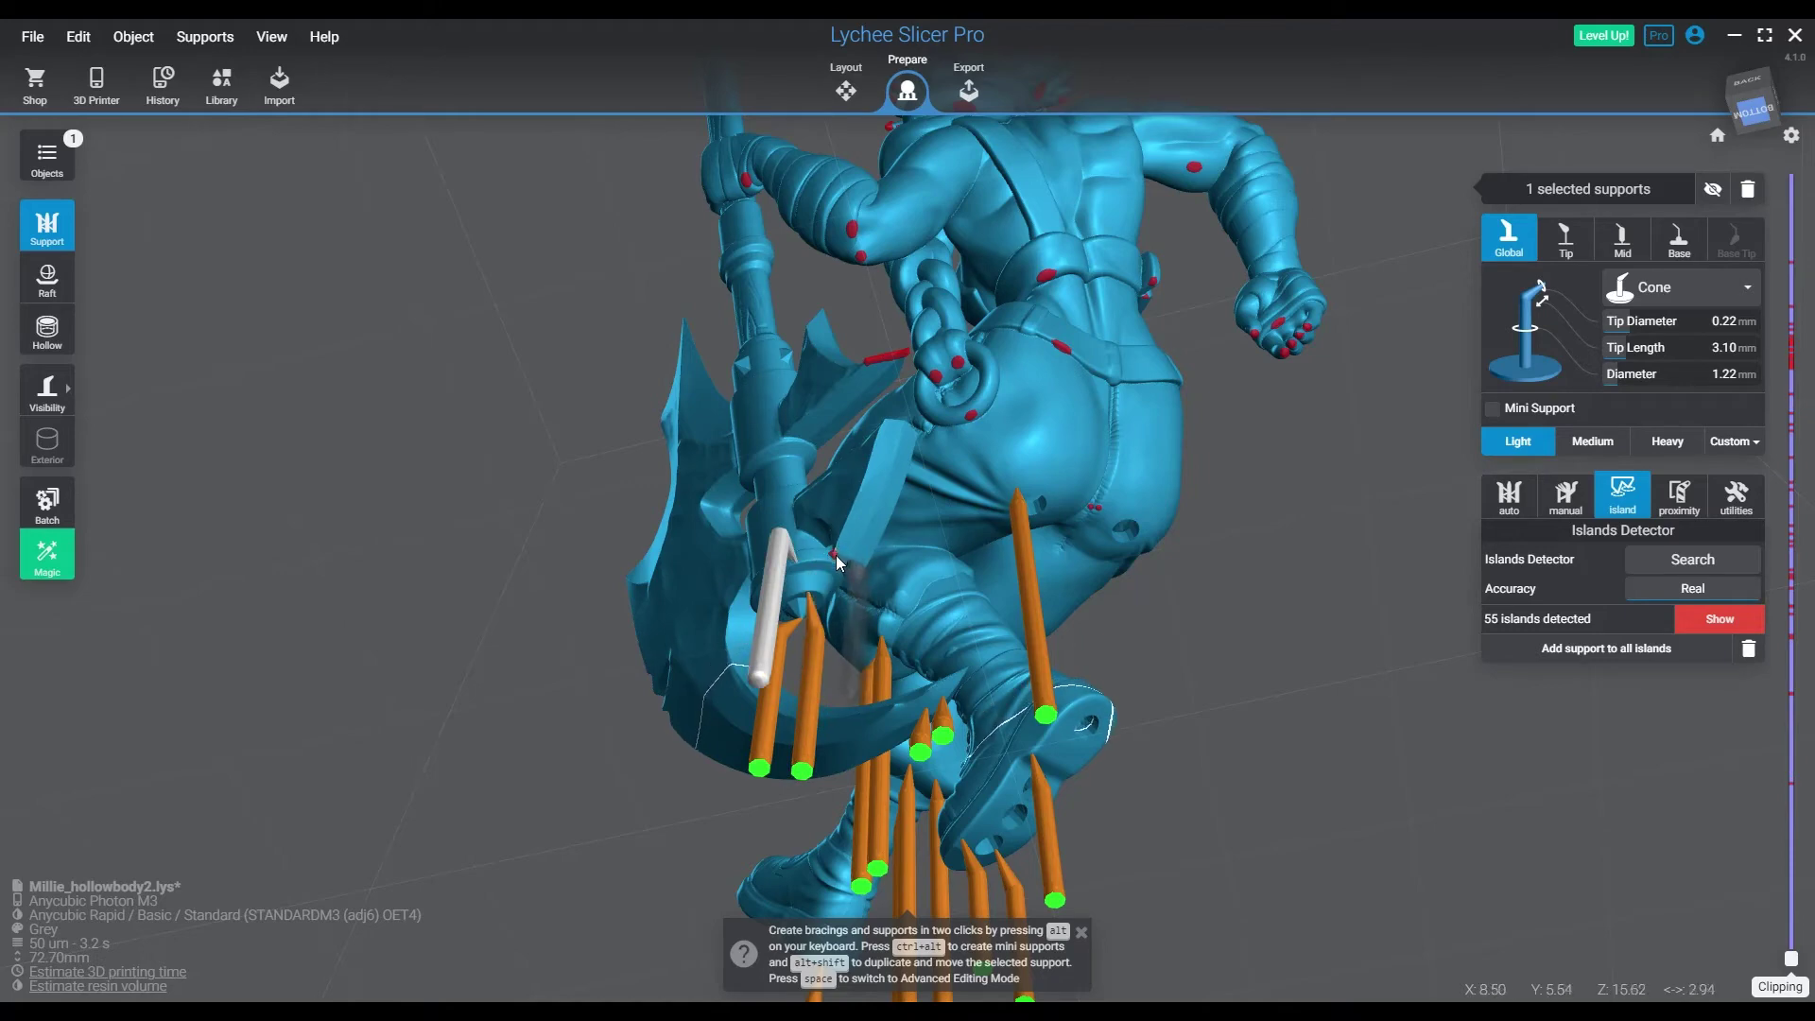
{"action": "left_click", "coordinate": [836, 556]}
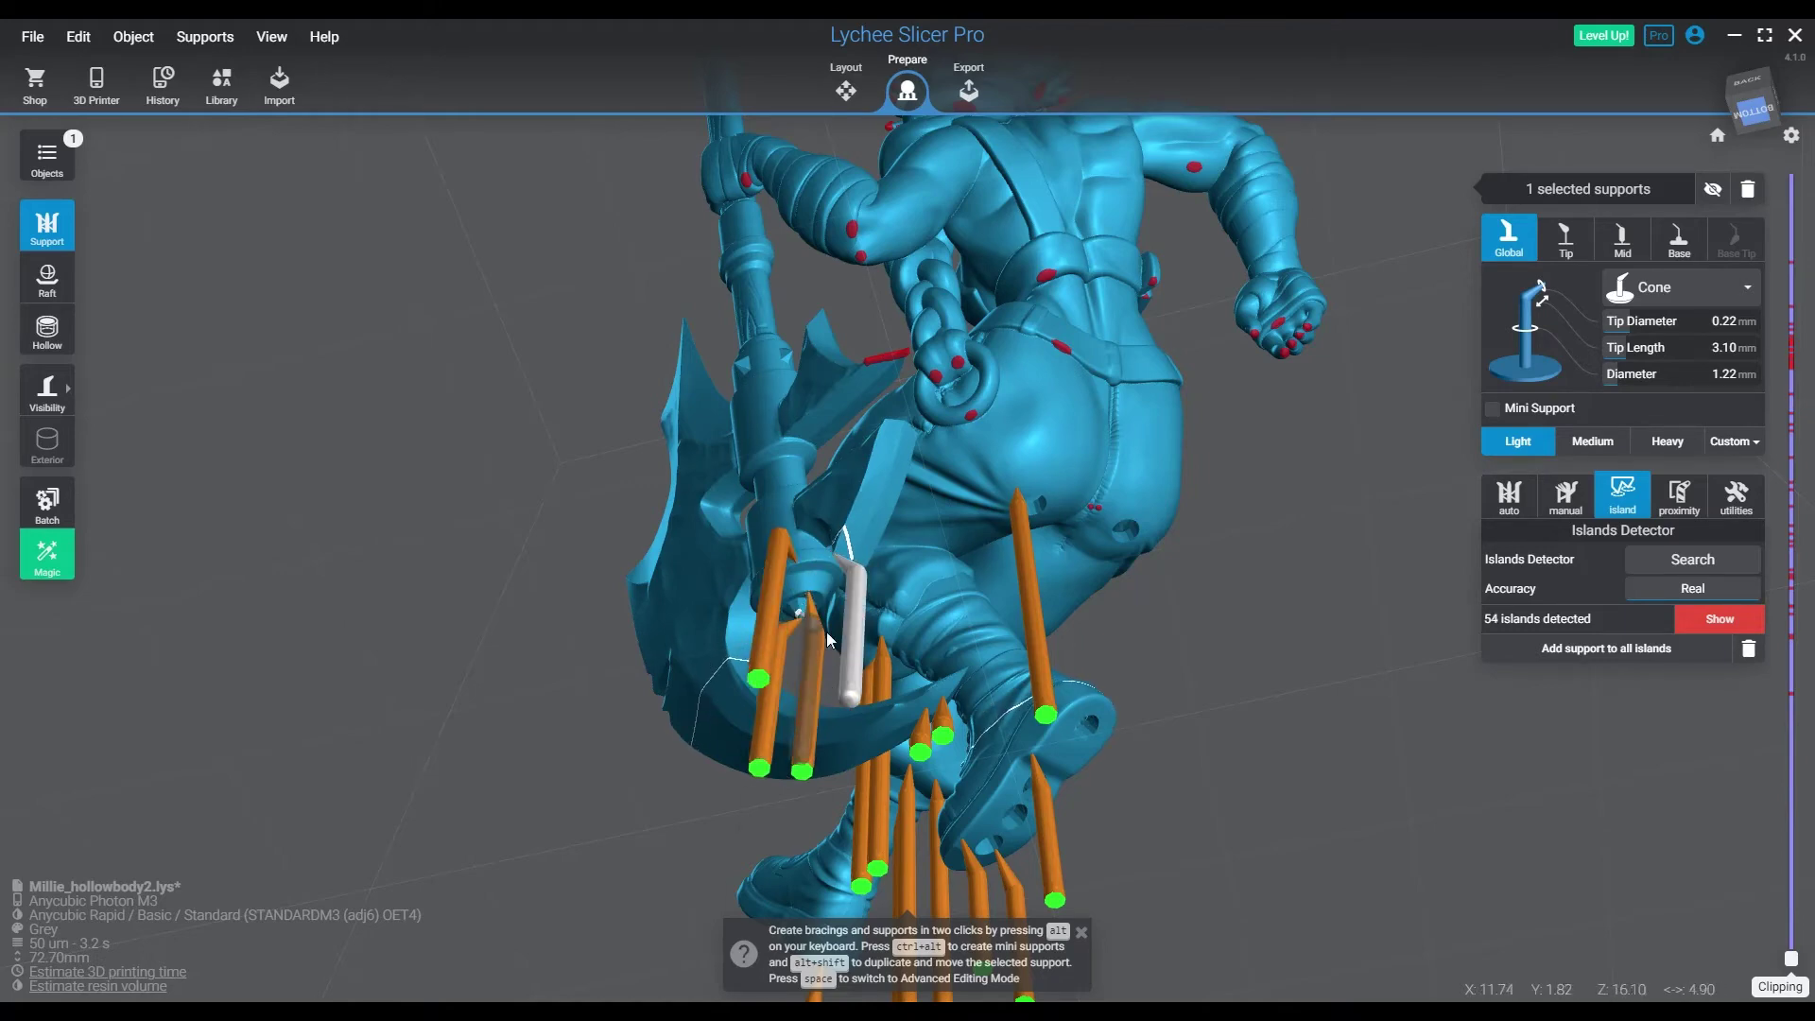
- Place a Light support at each end of the elongated island on the axe head's inner point
{"action": "right_click_drag", "start_coordinate": [826, 631], "coordinate": [820, 679]}
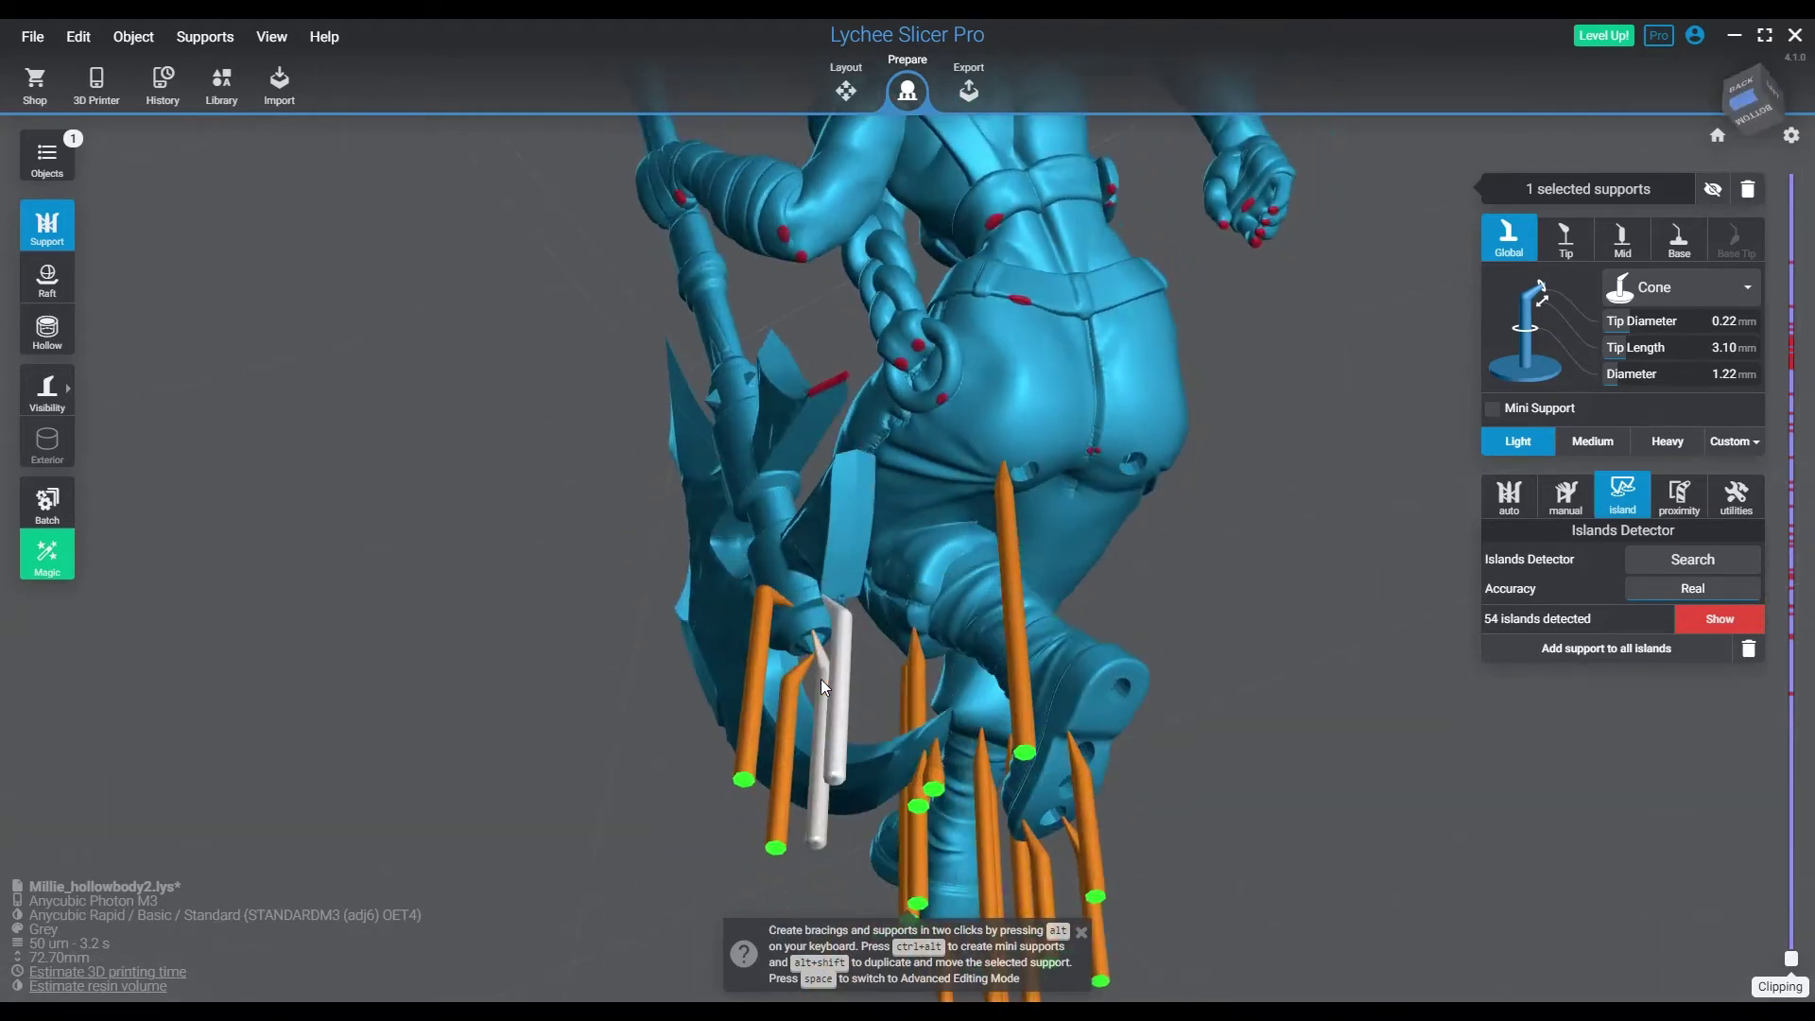
{"action": "left_click_drag", "start_coordinate": [842, 467], "coordinate": [815, 391]}
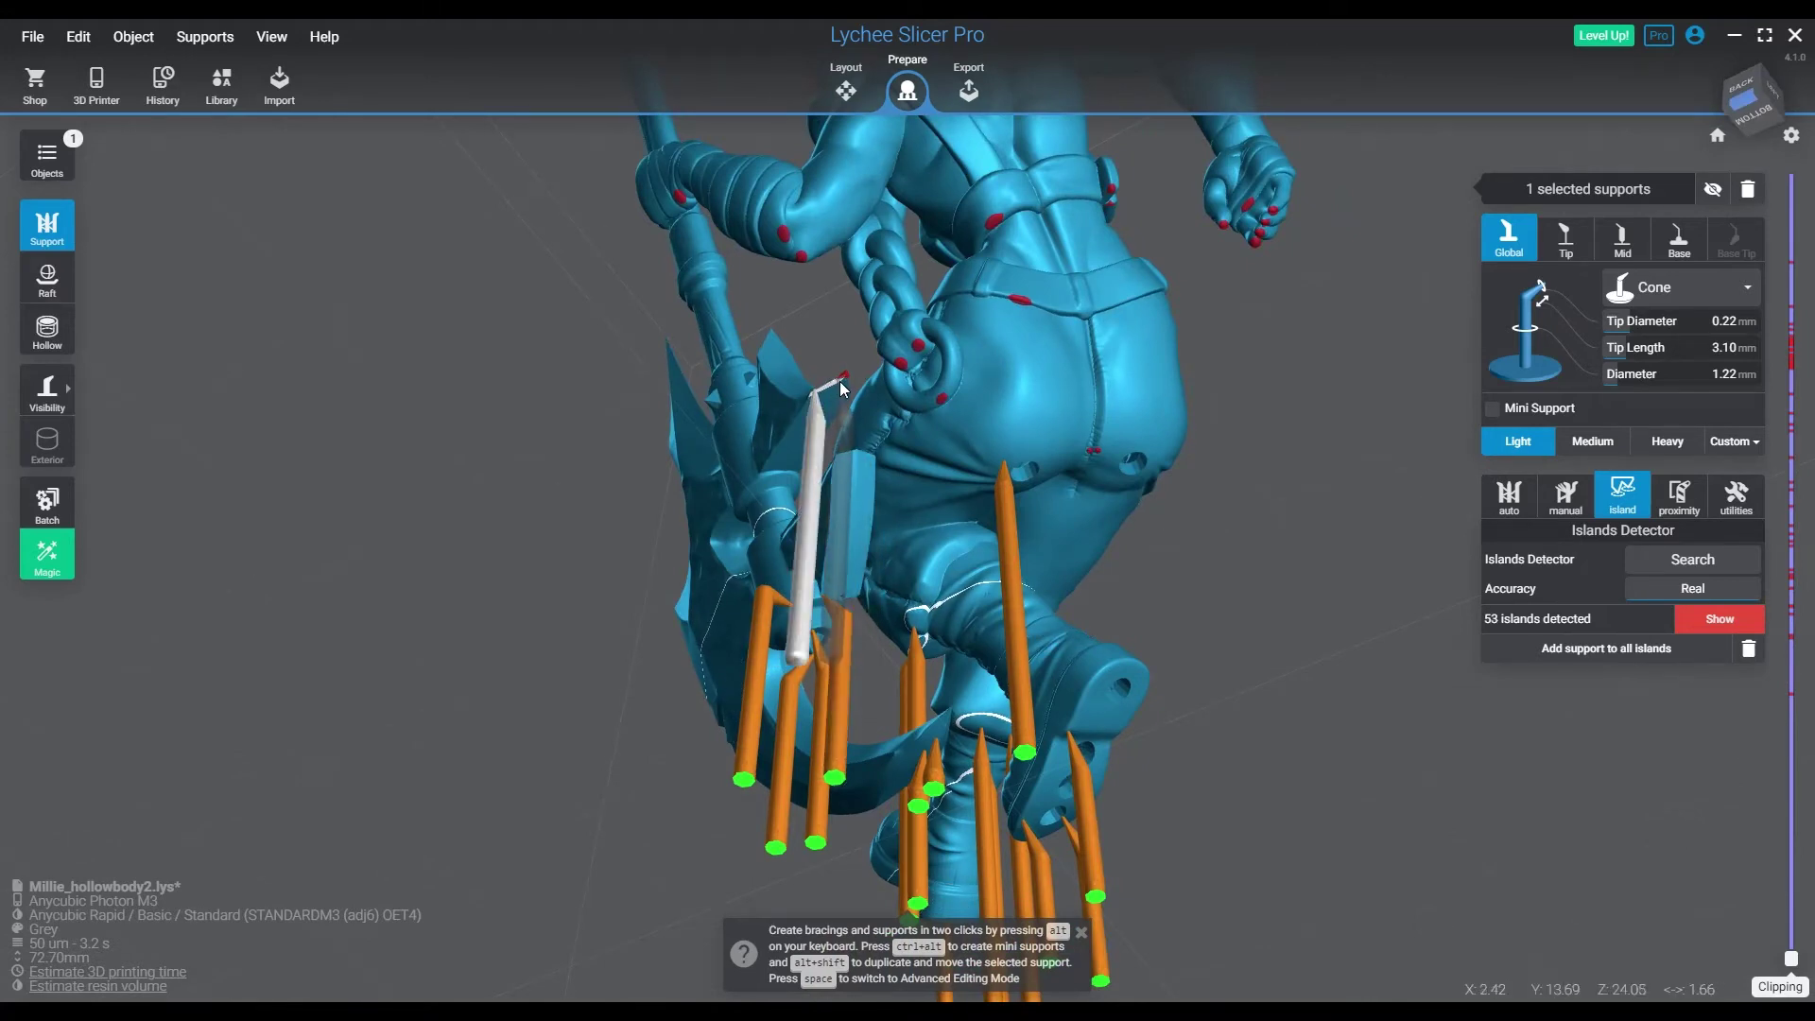
{"action": "left_click", "coordinate": [846, 385]}
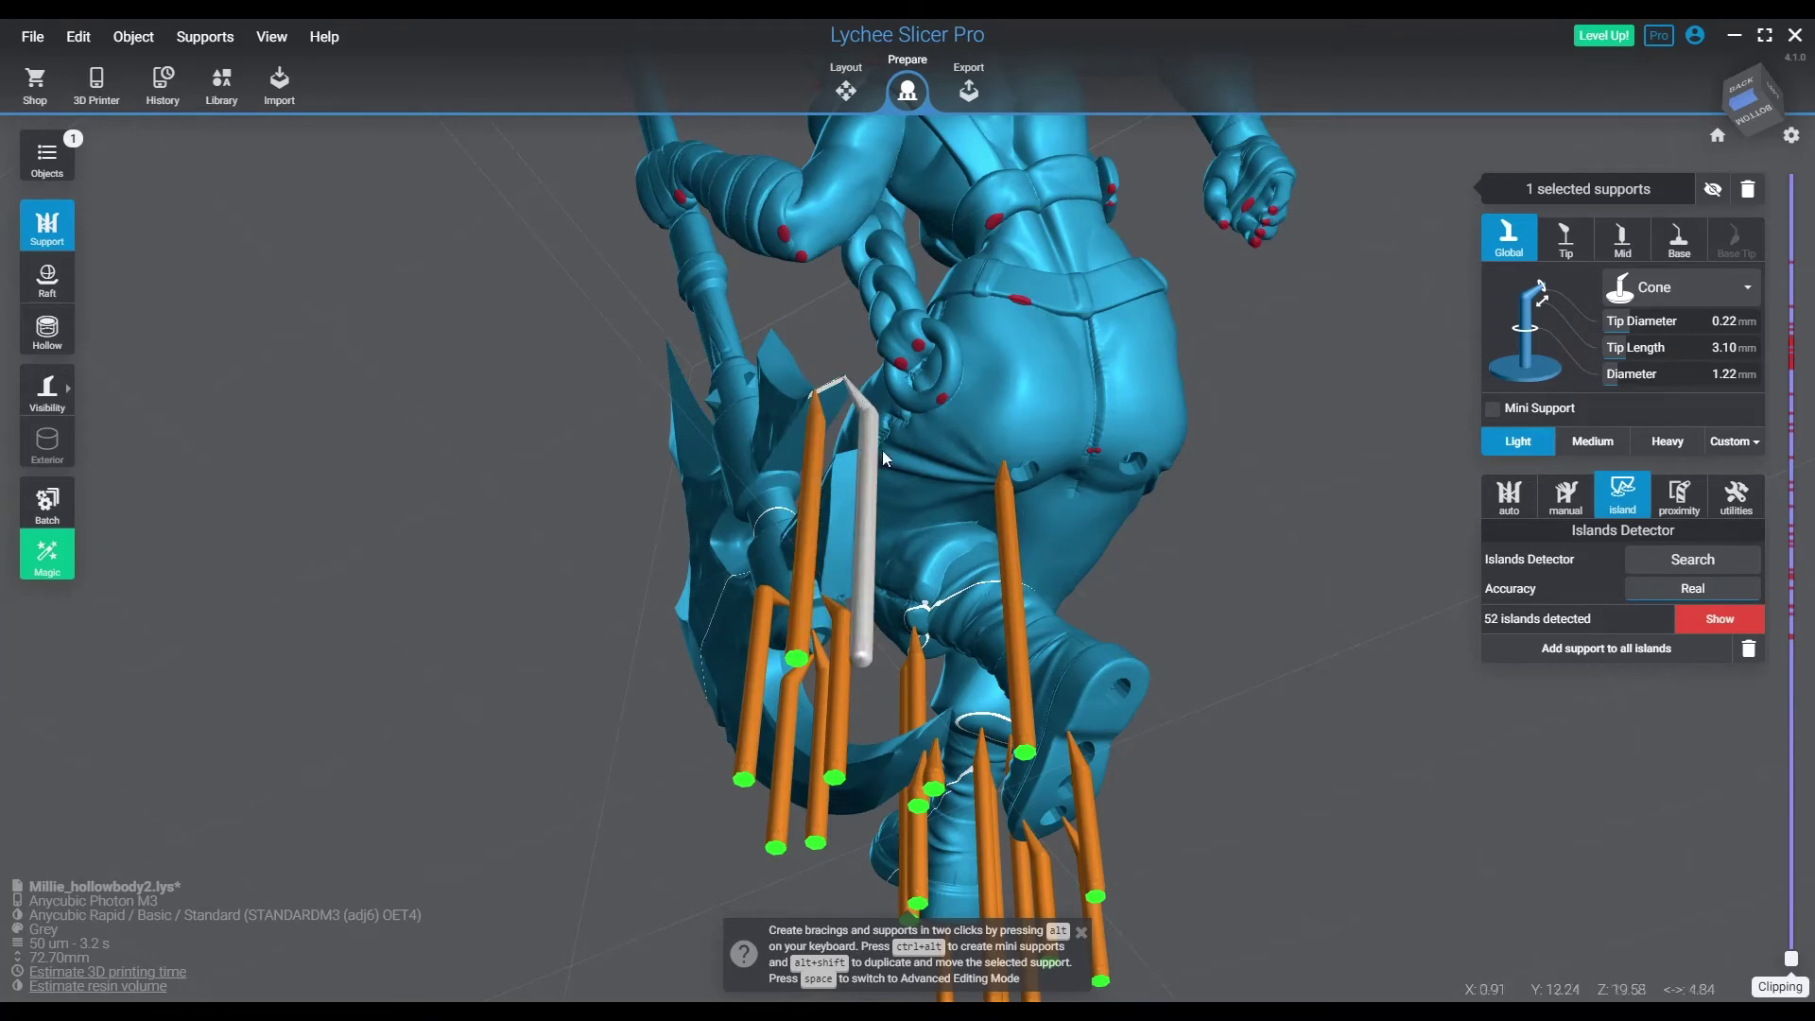
- Add Light supports to the island beneath the braid's ring and to the trouser seam between the buttocks
{"action": "left_click_drag", "start_coordinate": [941, 537], "coordinate": [978, 400]}
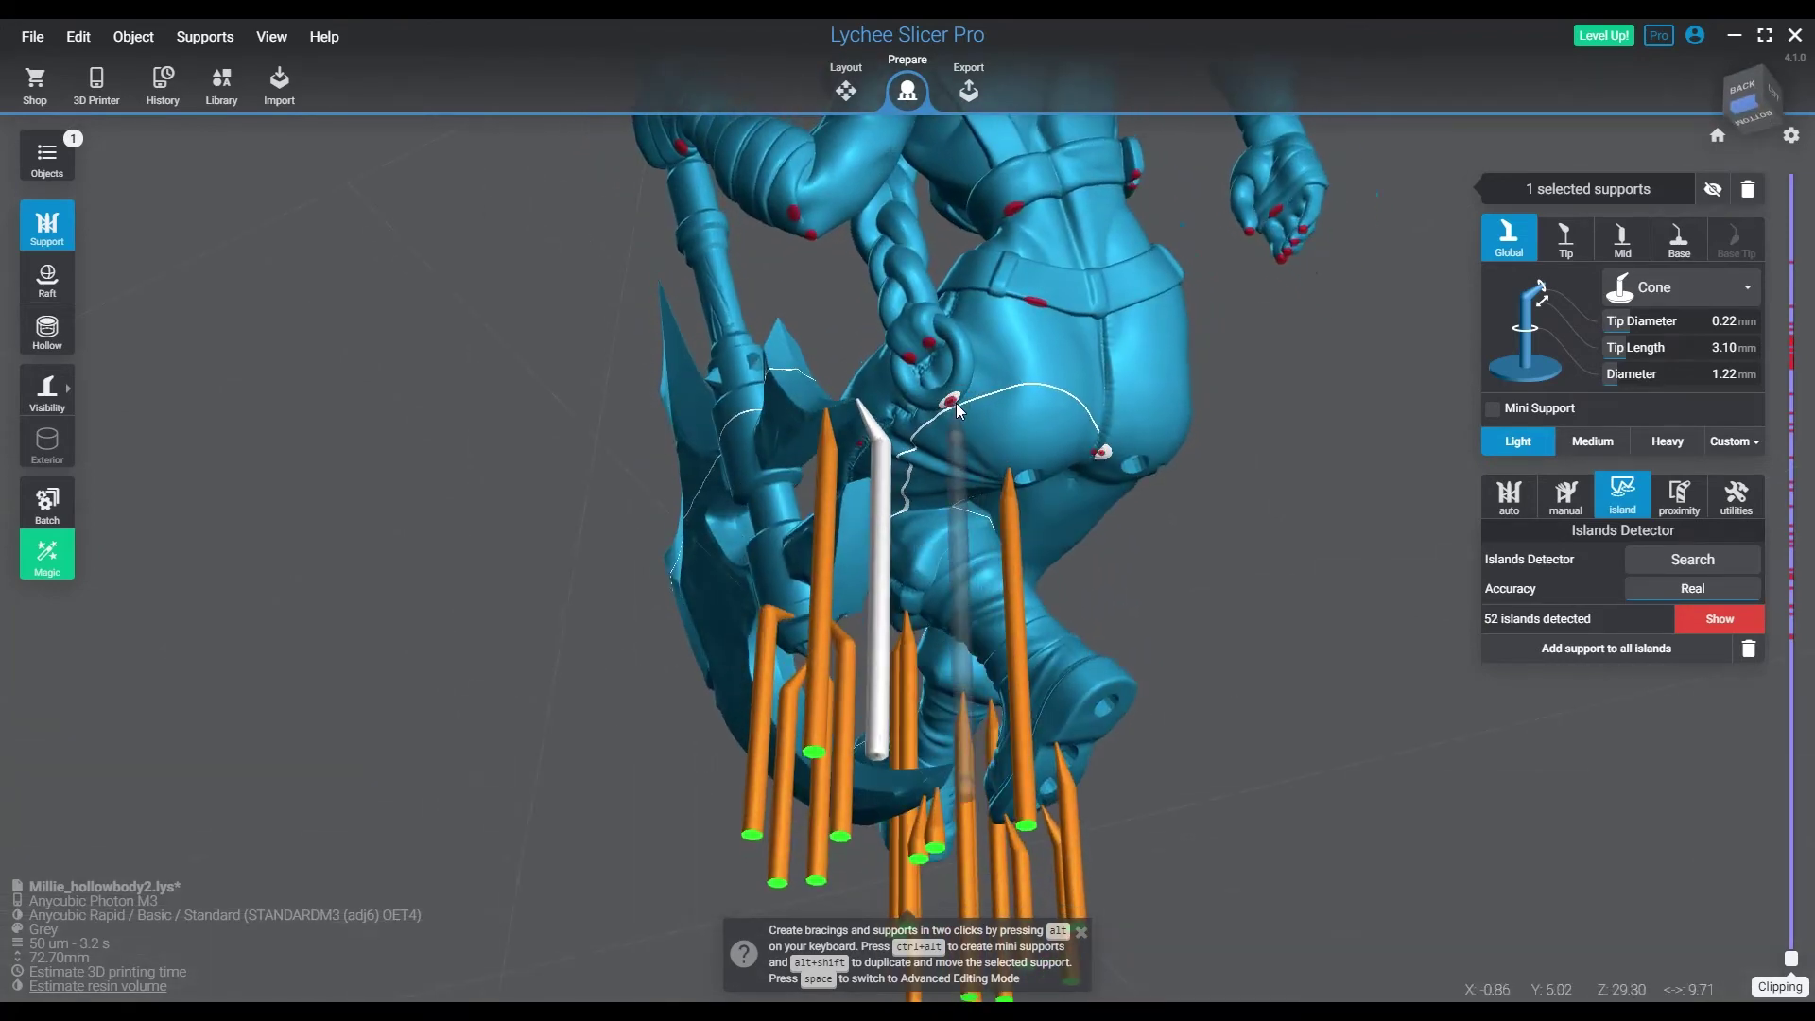
{"action": "left_click", "coordinate": [953, 402]}
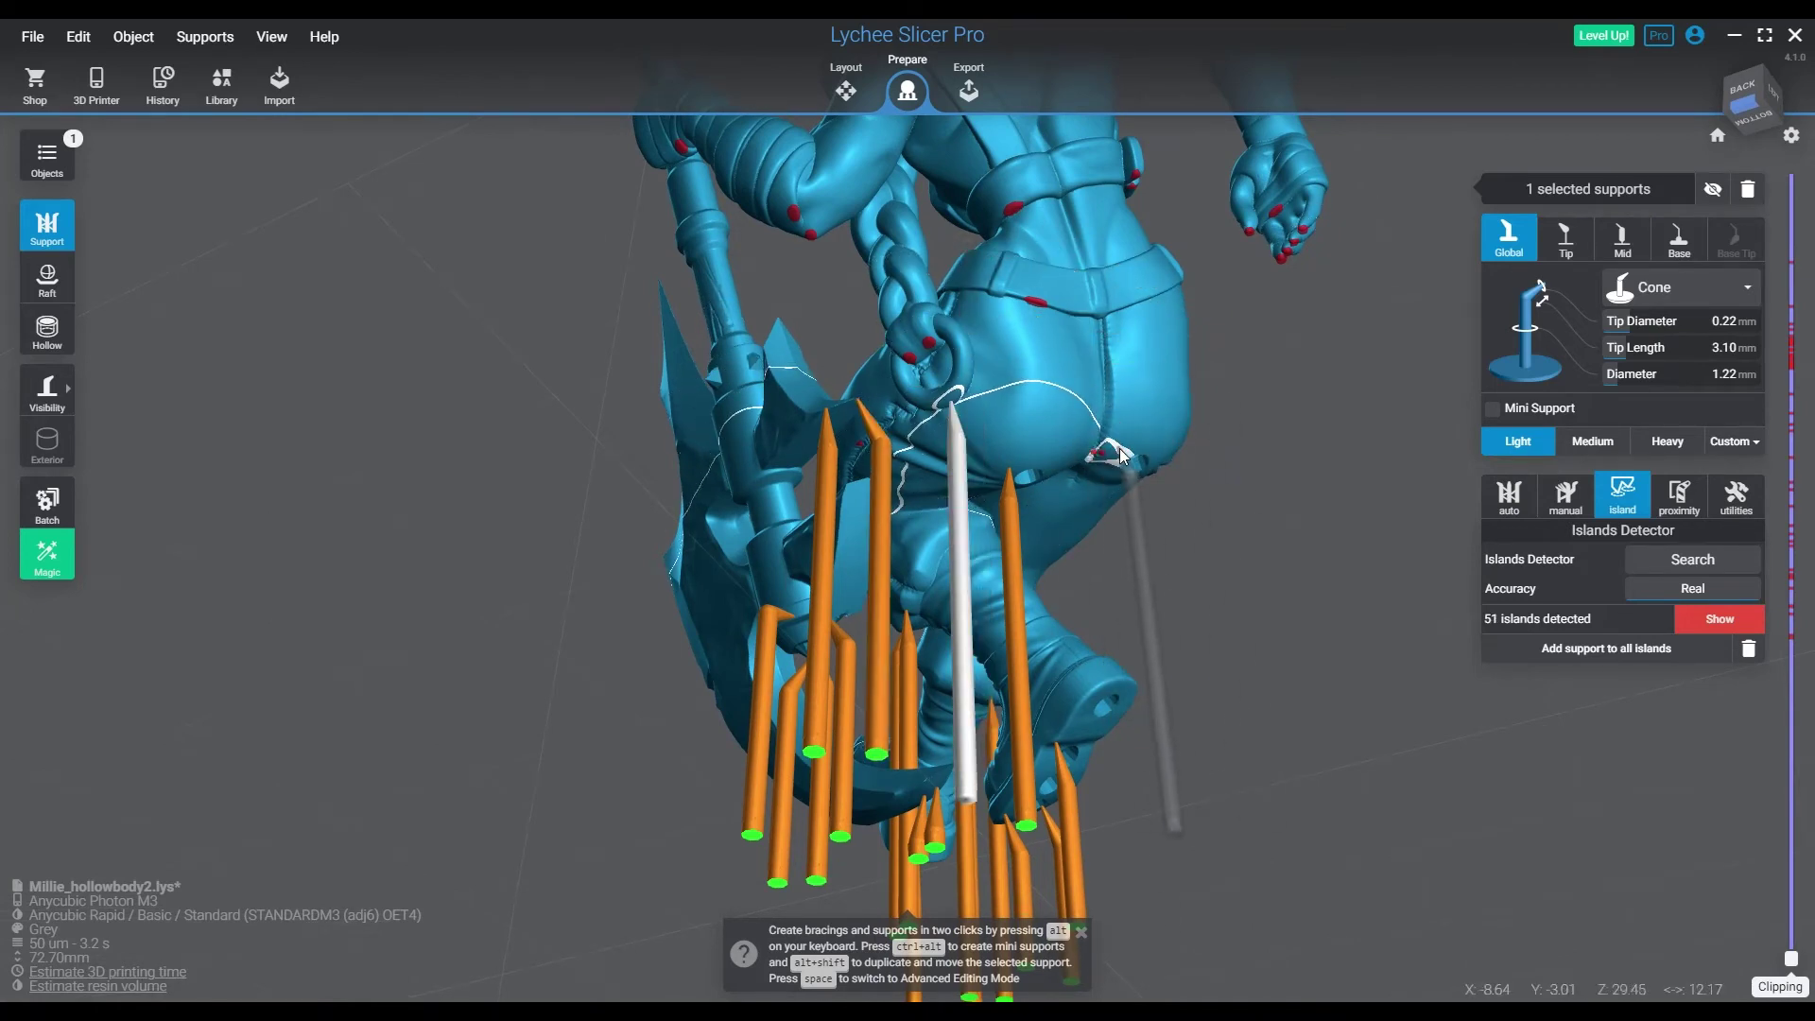
{"action": "left_click_drag", "start_coordinate": [1215, 440], "coordinate": [828, 336]}
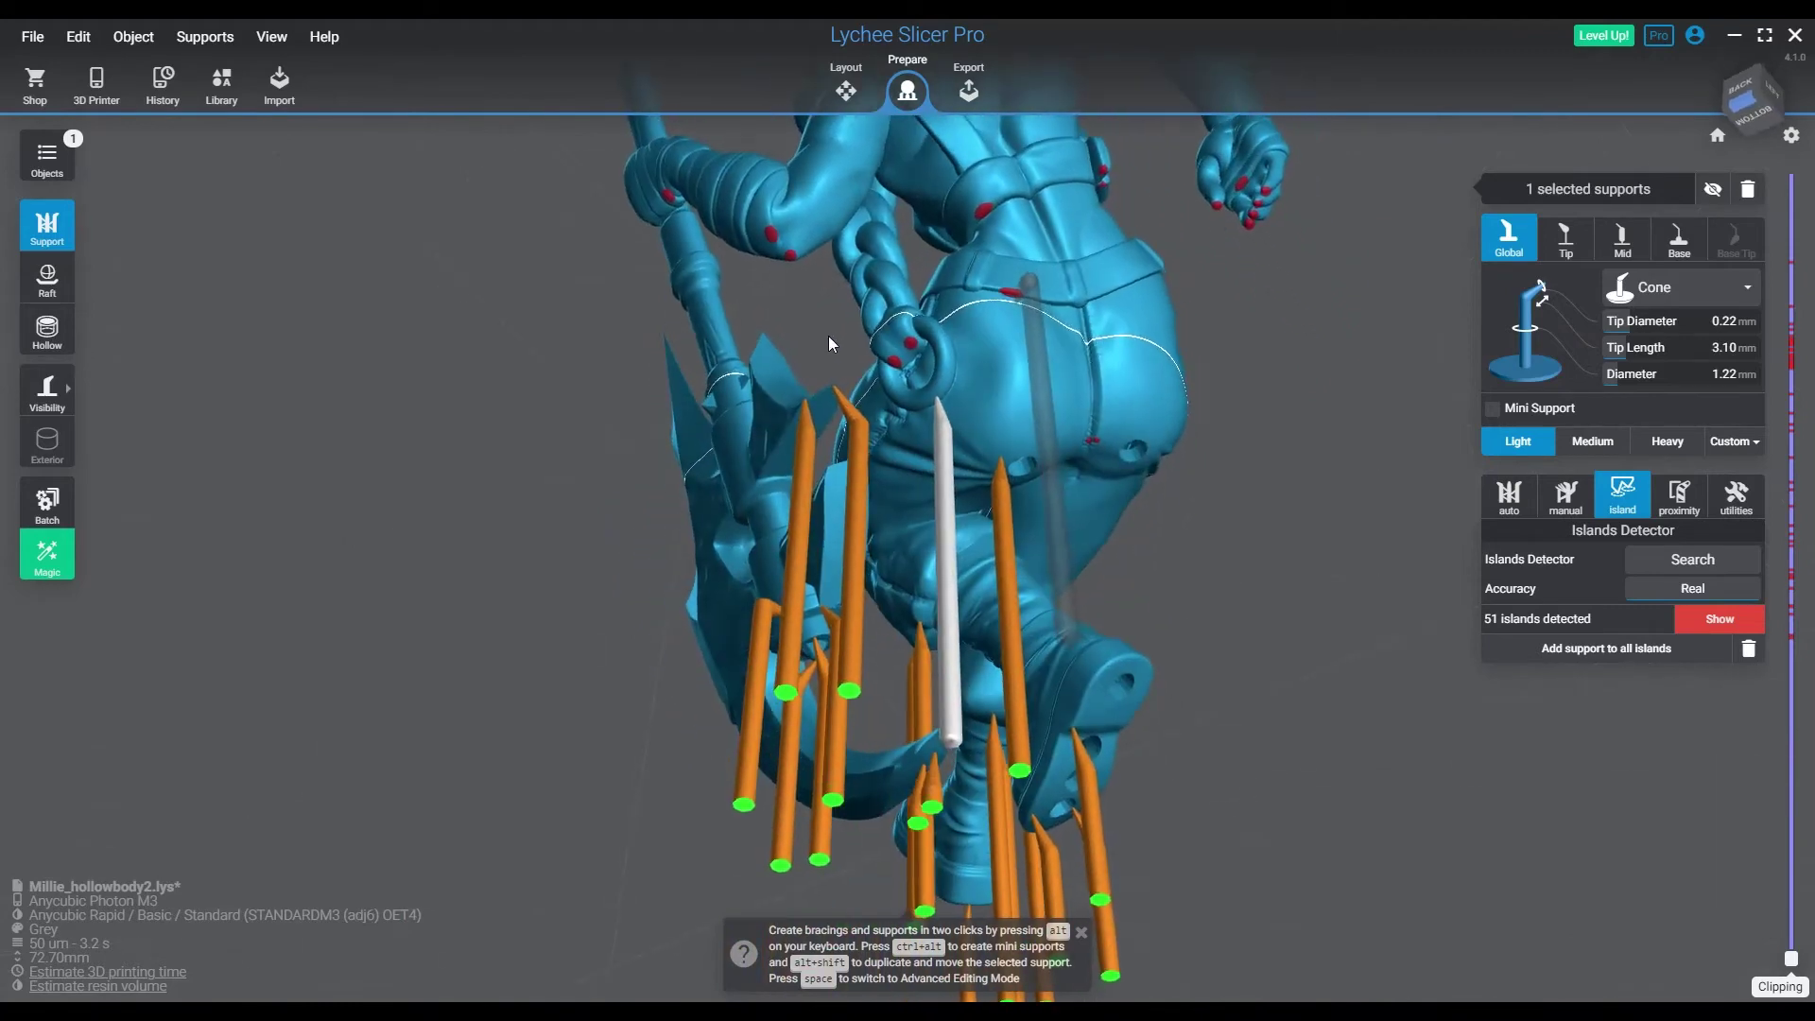
{"action": "left_click", "coordinate": [1090, 449]}
- Add Light supports to the island on the belt's lower edge and to the remaining small island on the trouser seam
{"action": "left_click_drag", "start_coordinate": [1157, 497], "coordinate": [938, 515]}
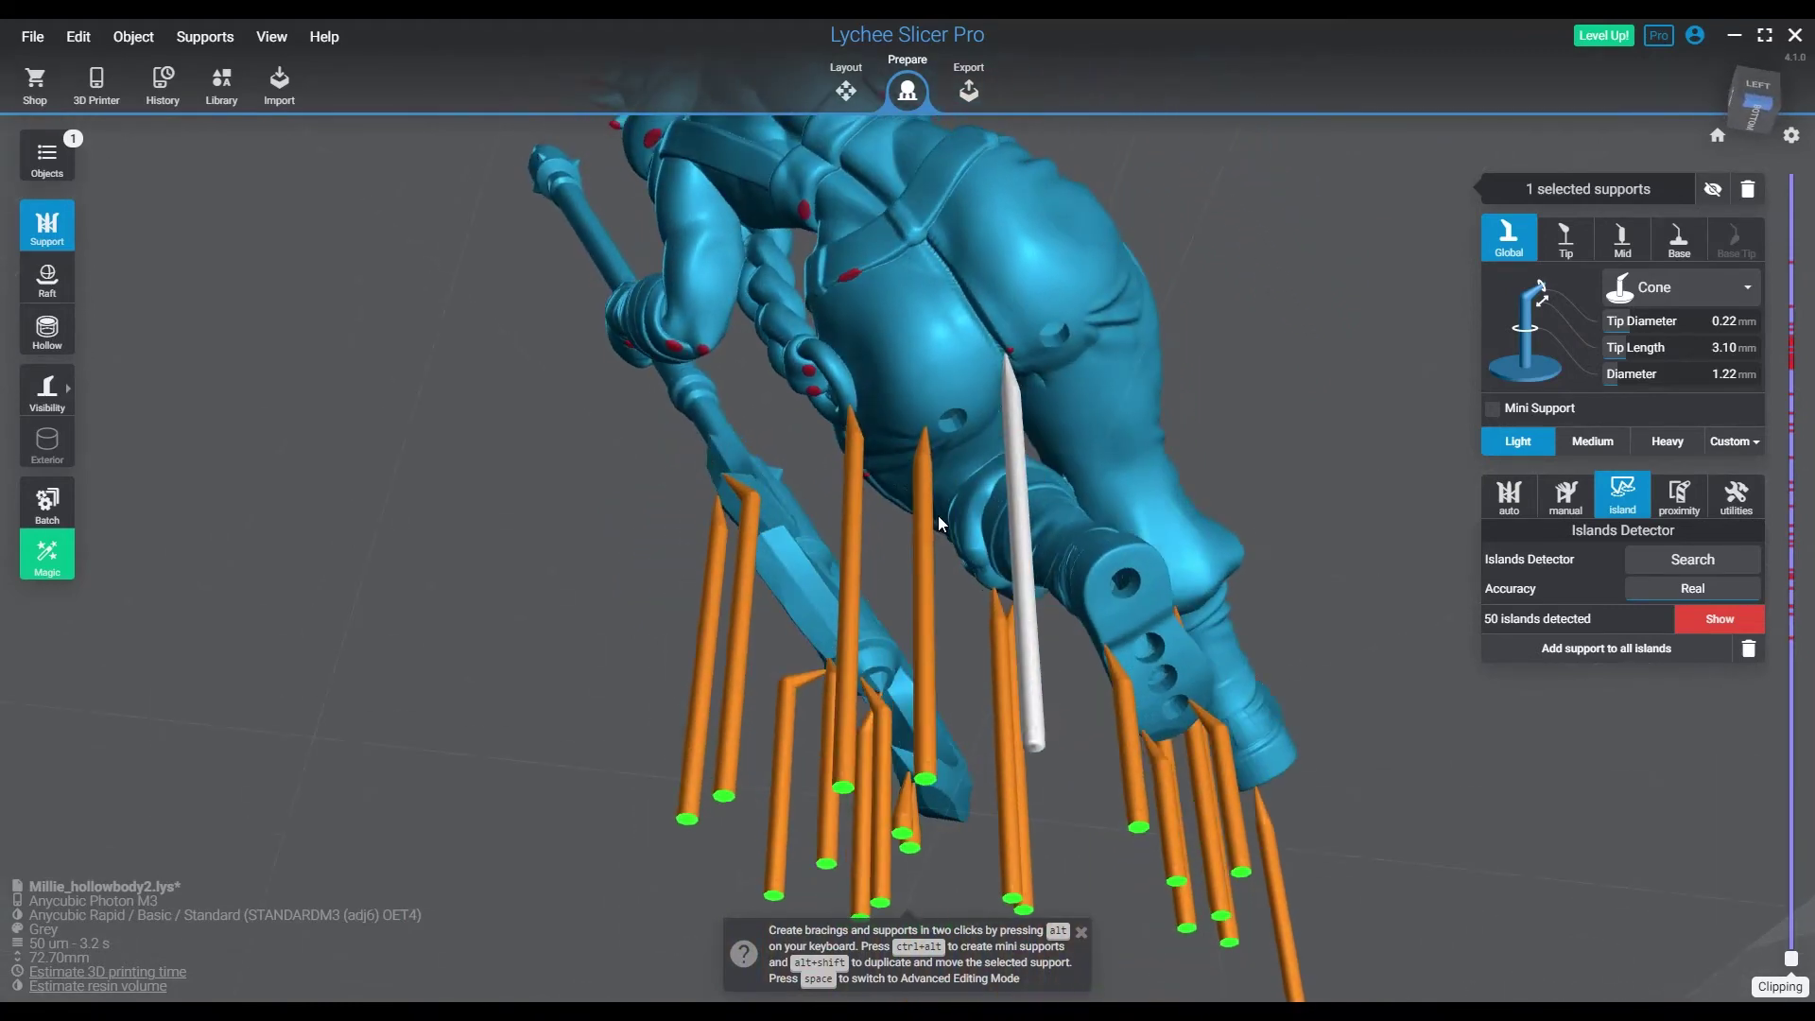
{"action": "left_click", "coordinate": [851, 281]}
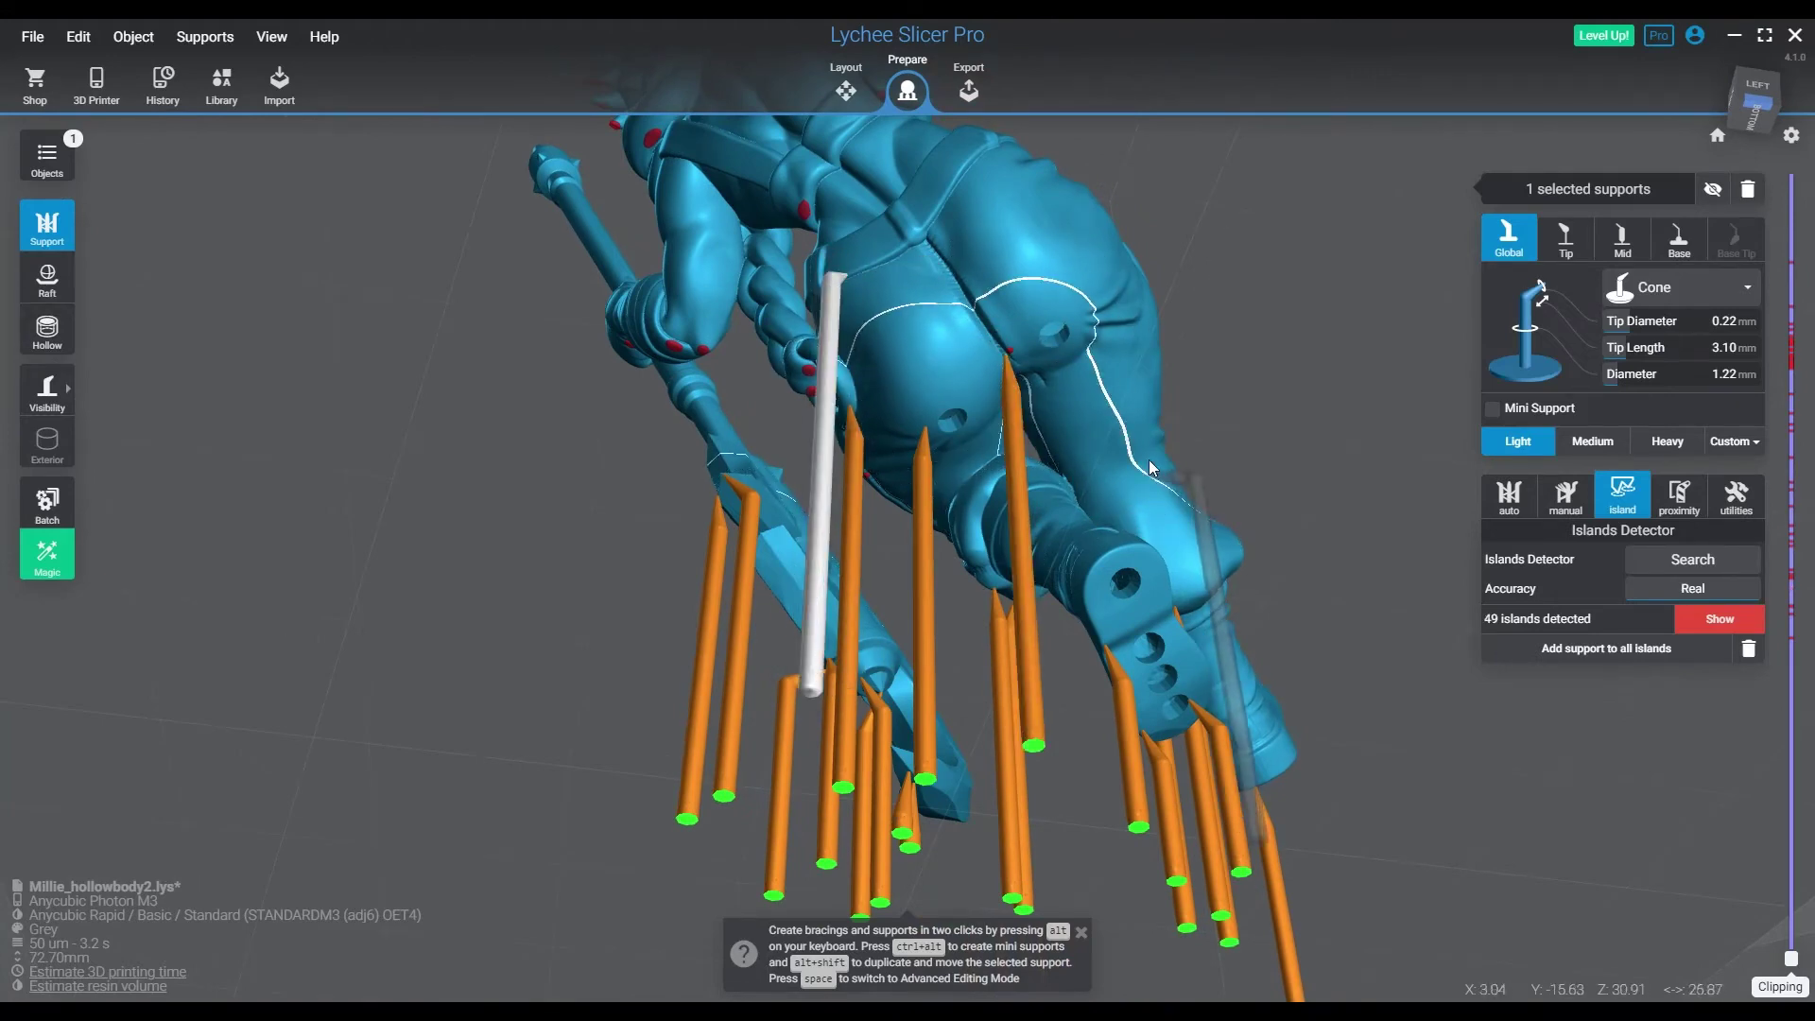
{"action": "scroll", "coordinate": [1149, 452], "scroll_direction": "up", "scroll_amount": 5}
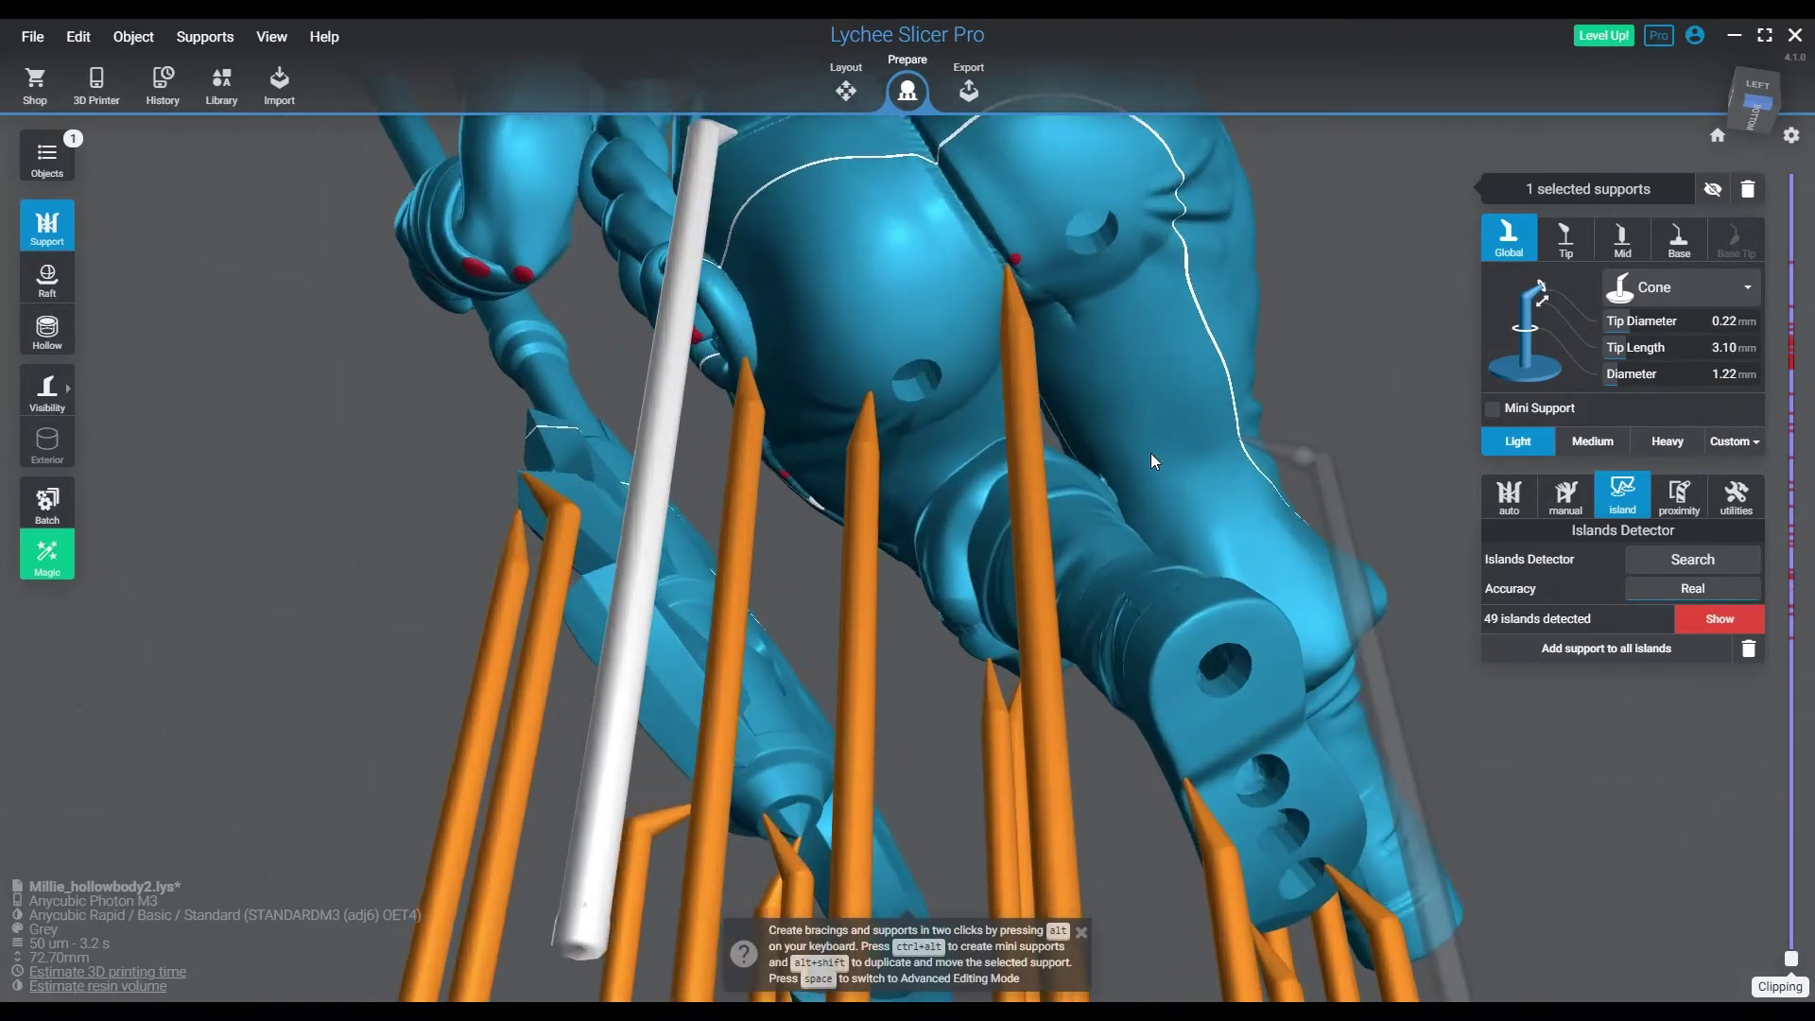
{"action": "left_click", "coordinate": [1018, 257]}
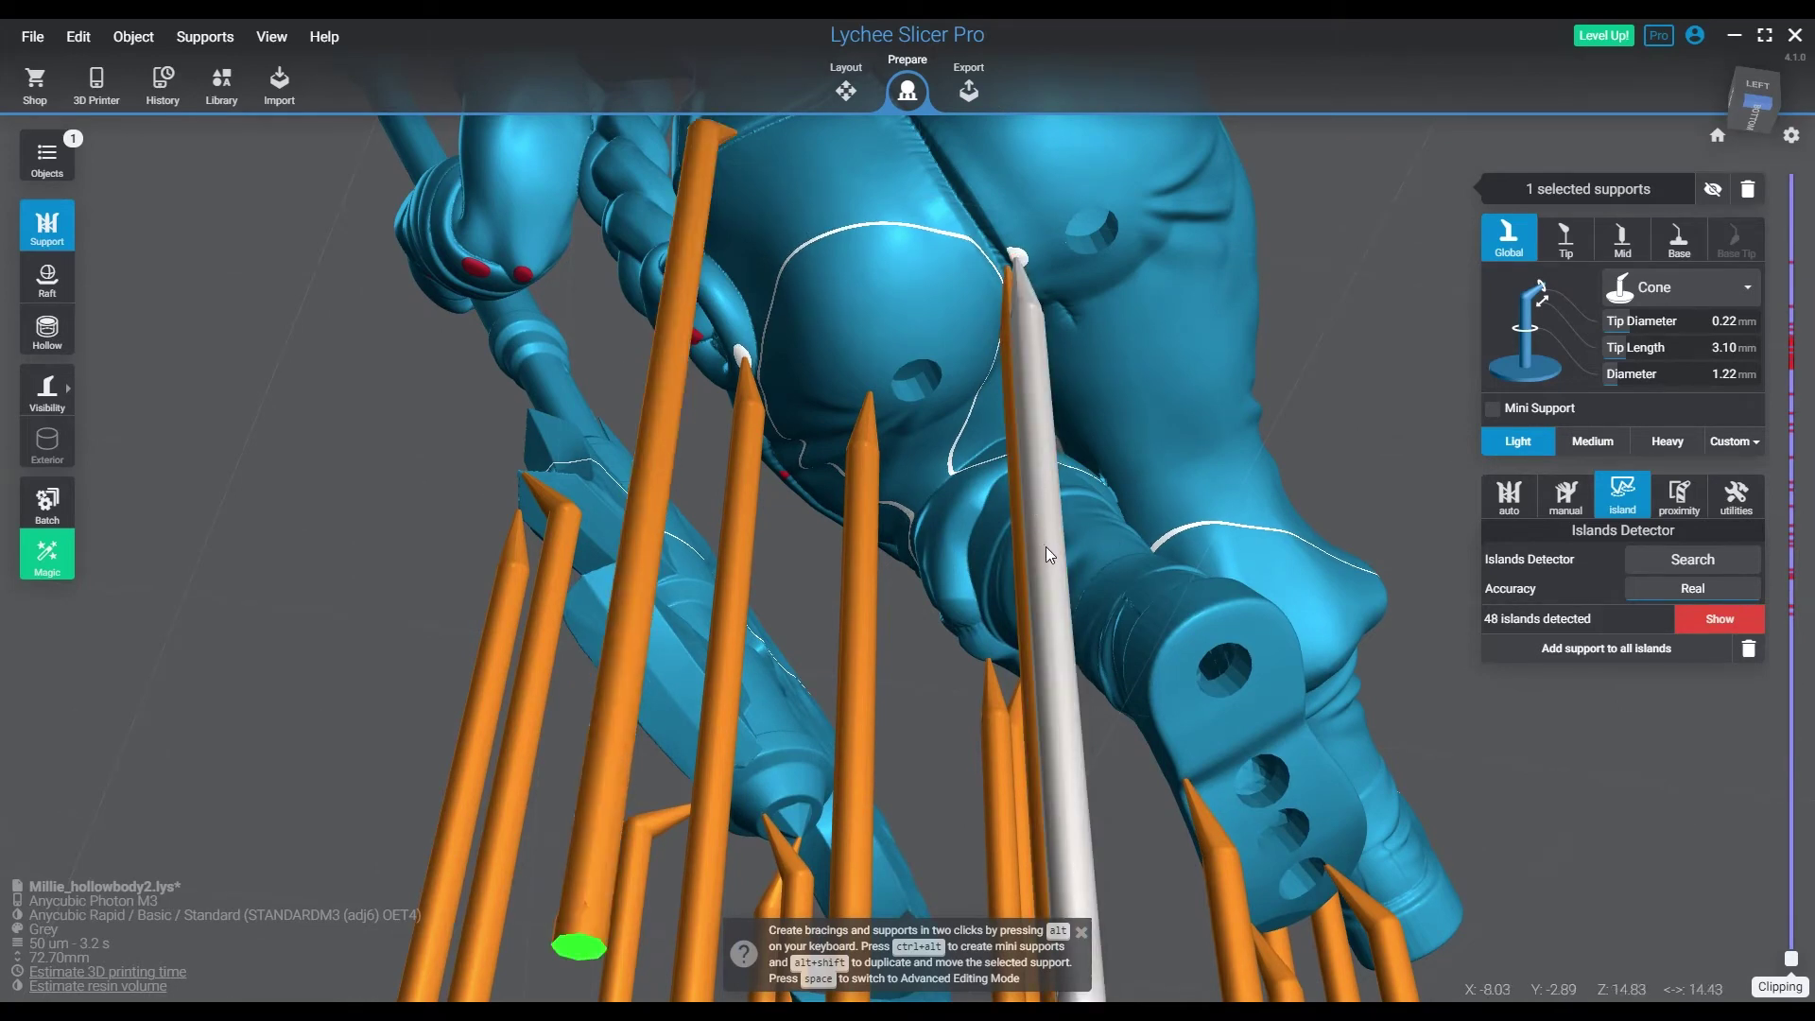
- Shift the second seam support away from its neighbour in Advanced Editing Mode, and leave that mode to check the spacing
{"action": "left_click_drag", "start_coordinate": [1045, 547], "coordinate": [1344, 524]}
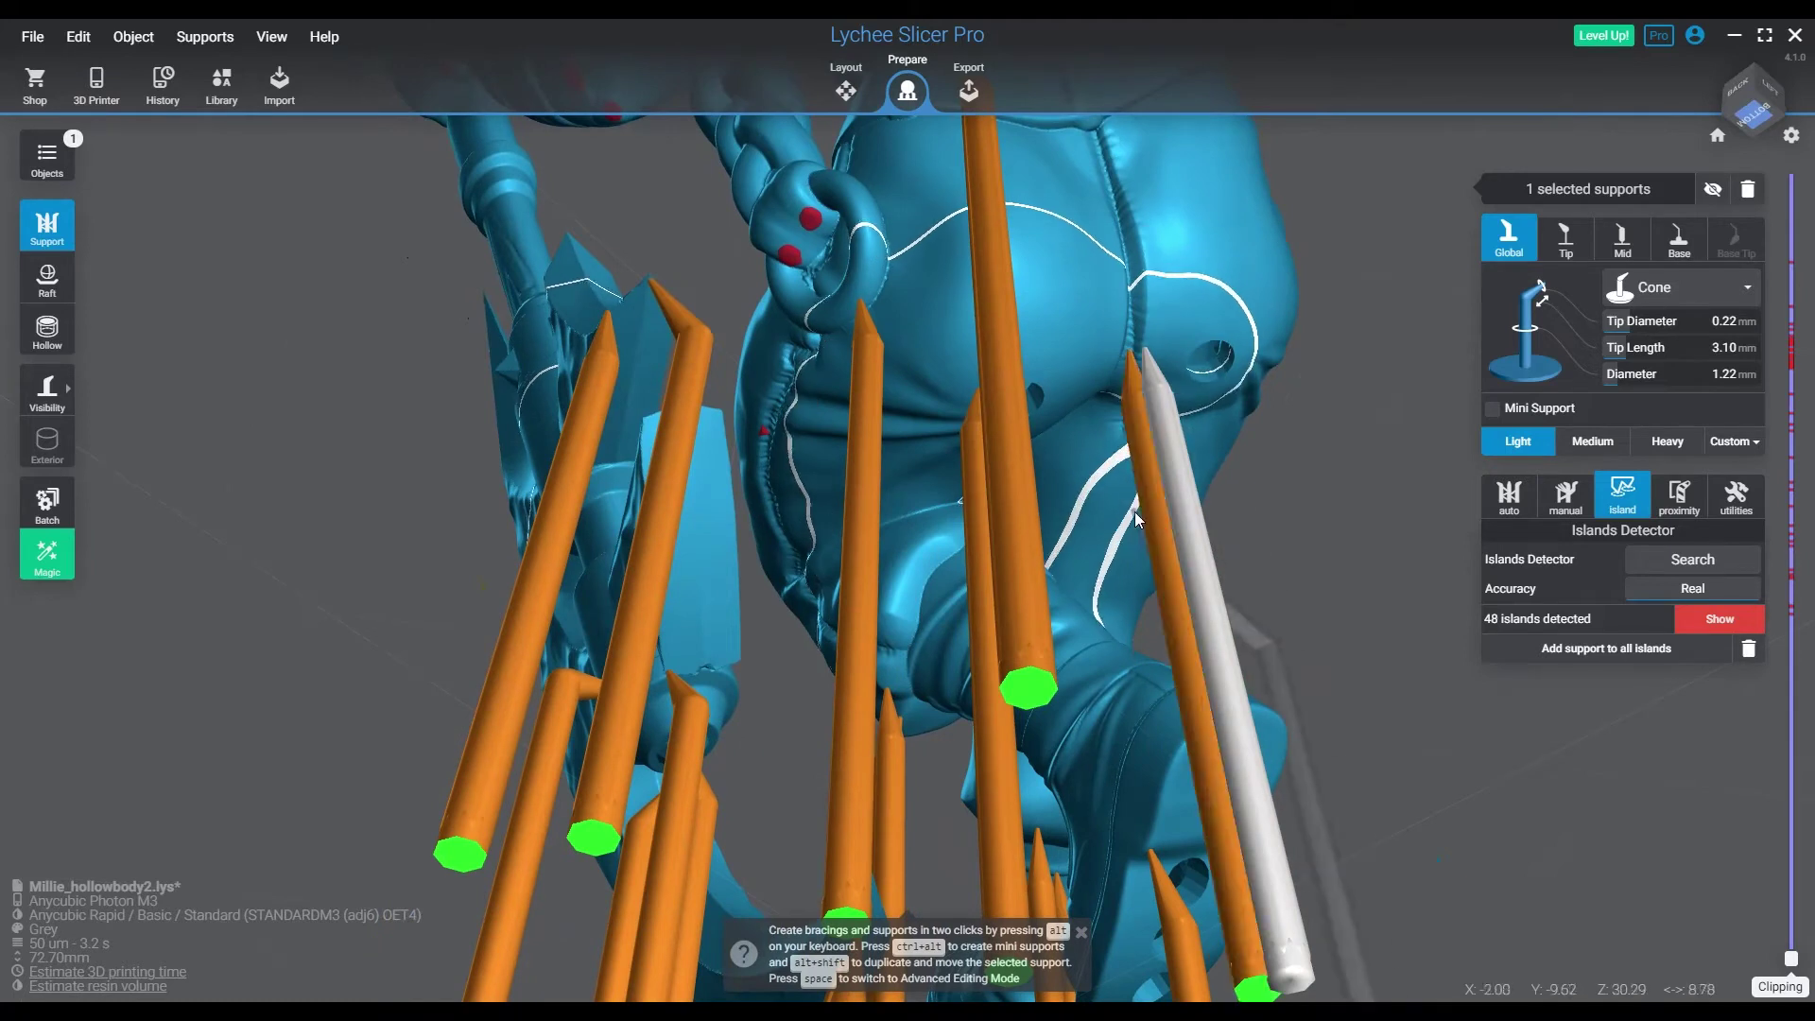
{"action": "key", "text": "space"}
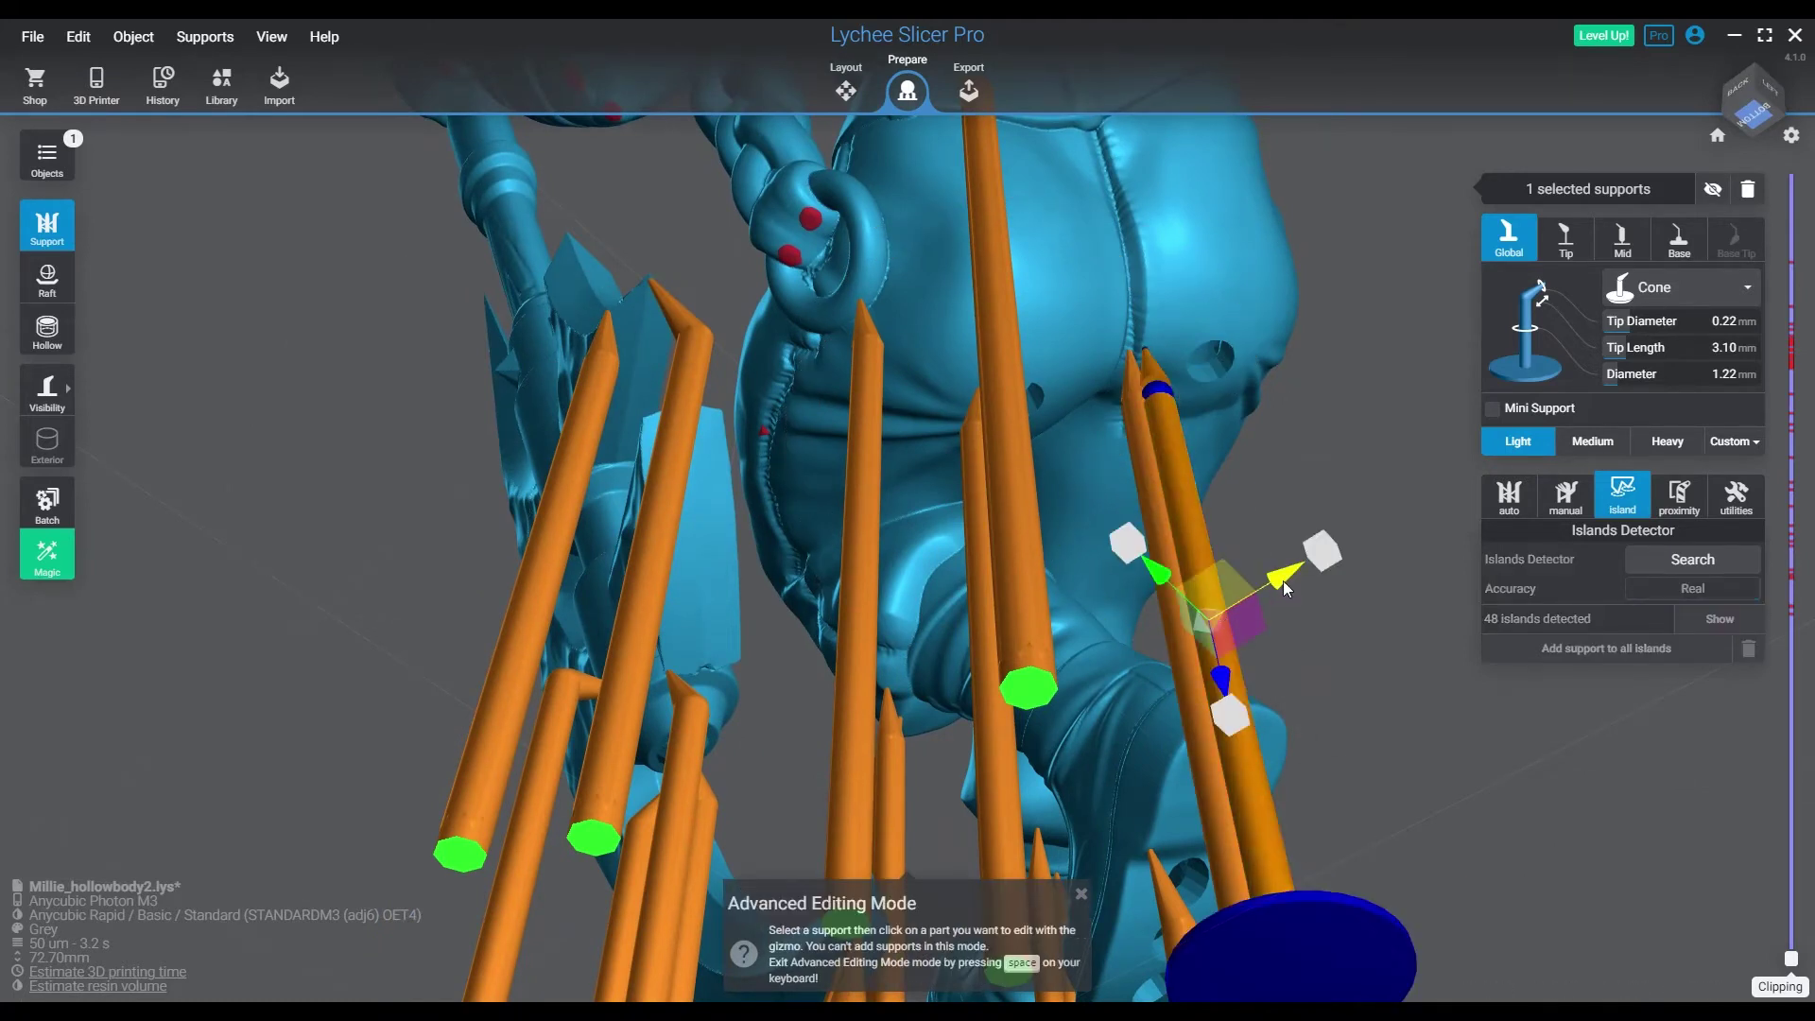
{"action": "left_click_drag", "start_coordinate": [1284, 580], "coordinate": [1314, 563]}
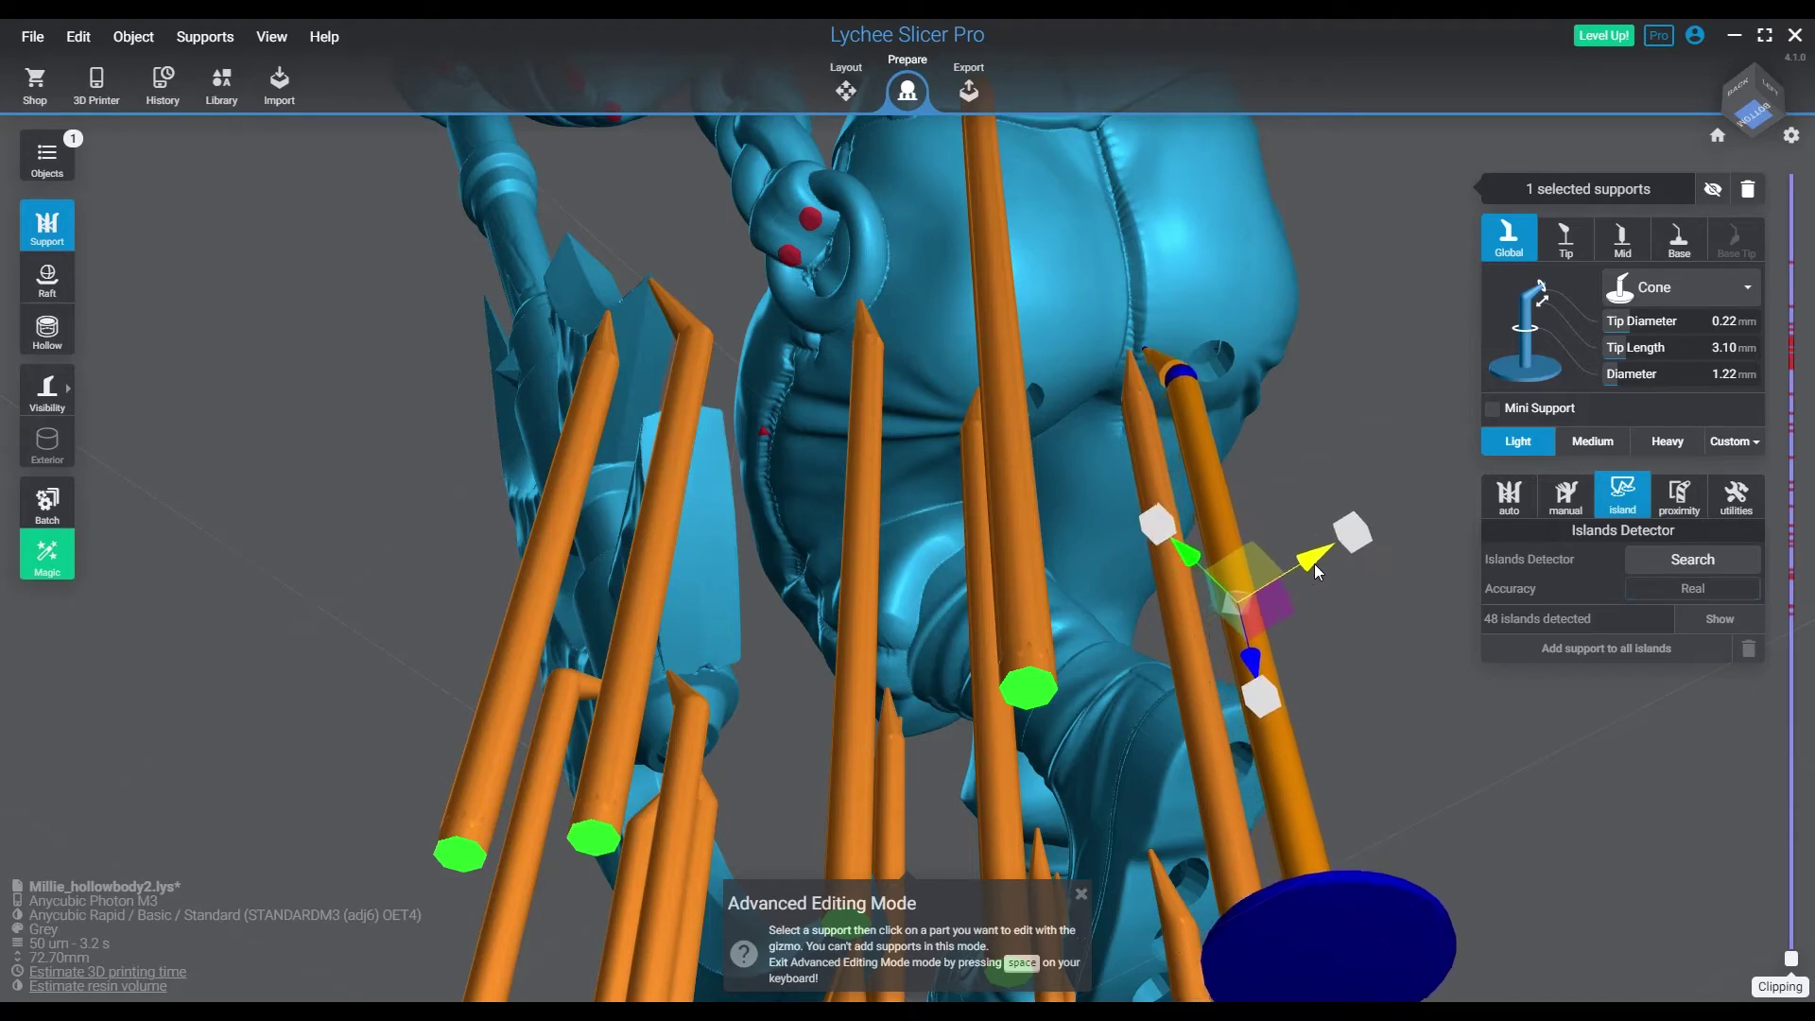
{"action": "key", "text": "space"}
{"action": "left_click_drag", "start_coordinate": [1335, 649], "coordinate": [758, 474]}
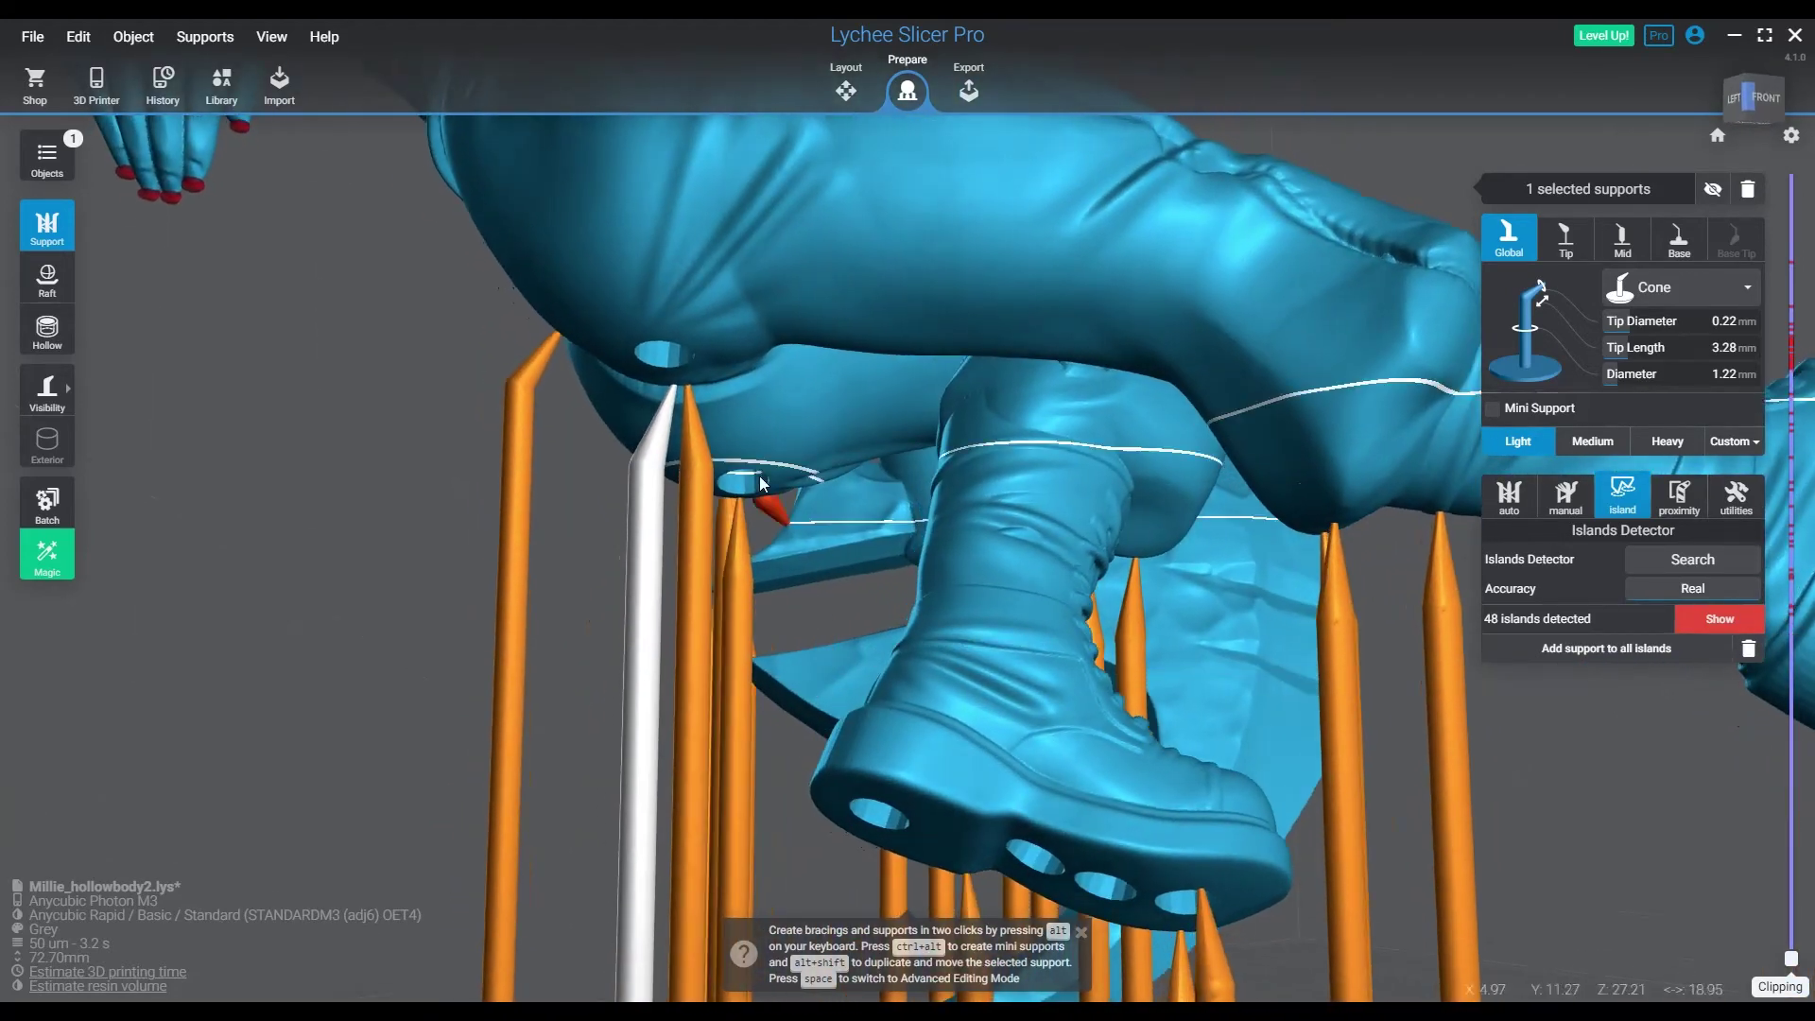
- Brace the two neighbouring supports on the trouser seam to each other with a ladder of short mini supports just below their tips
{"action": "left_click", "coordinate": [656, 441]}
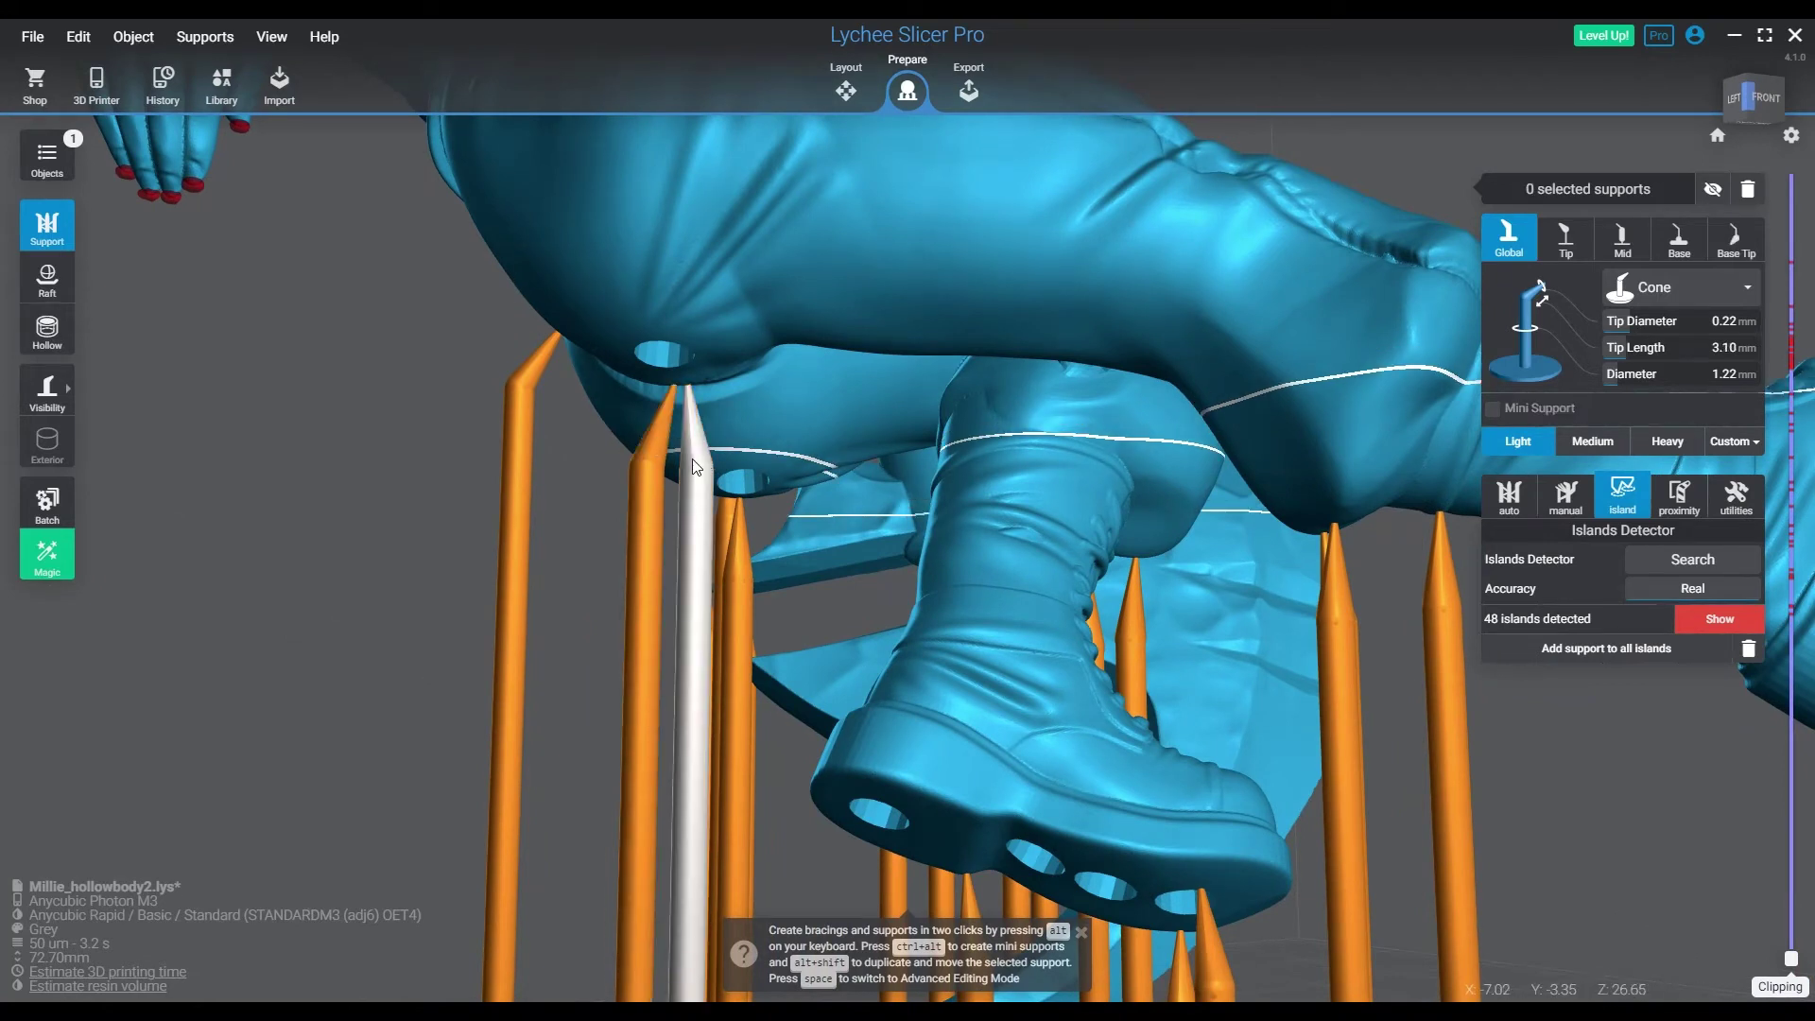
{"action": "left_click", "coordinate": [656, 462]}
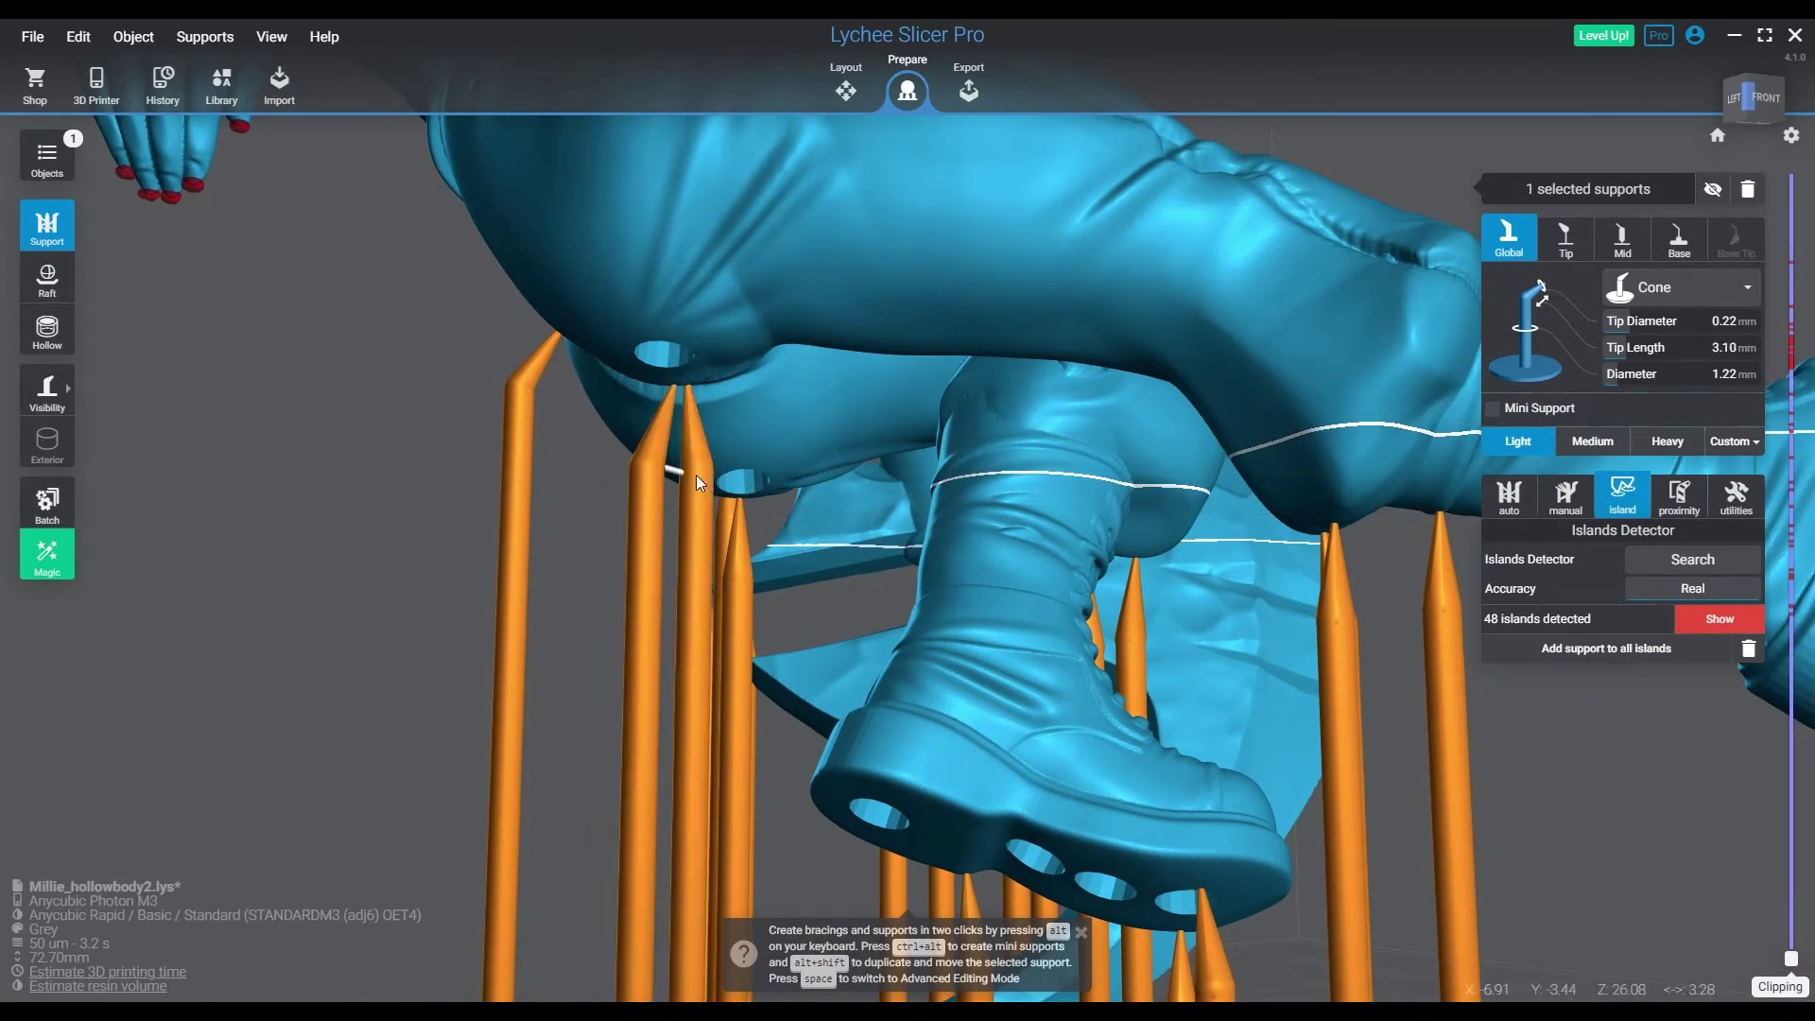
{"action": "left_click", "coordinate": [666, 422], "text": "ctrl+alt"}
{"action": "left_click", "coordinate": [686, 421], "text": "ctrl+alt"}
{"action": "right_click_drag", "start_coordinate": [641, 598], "coordinate": [458, 658]}
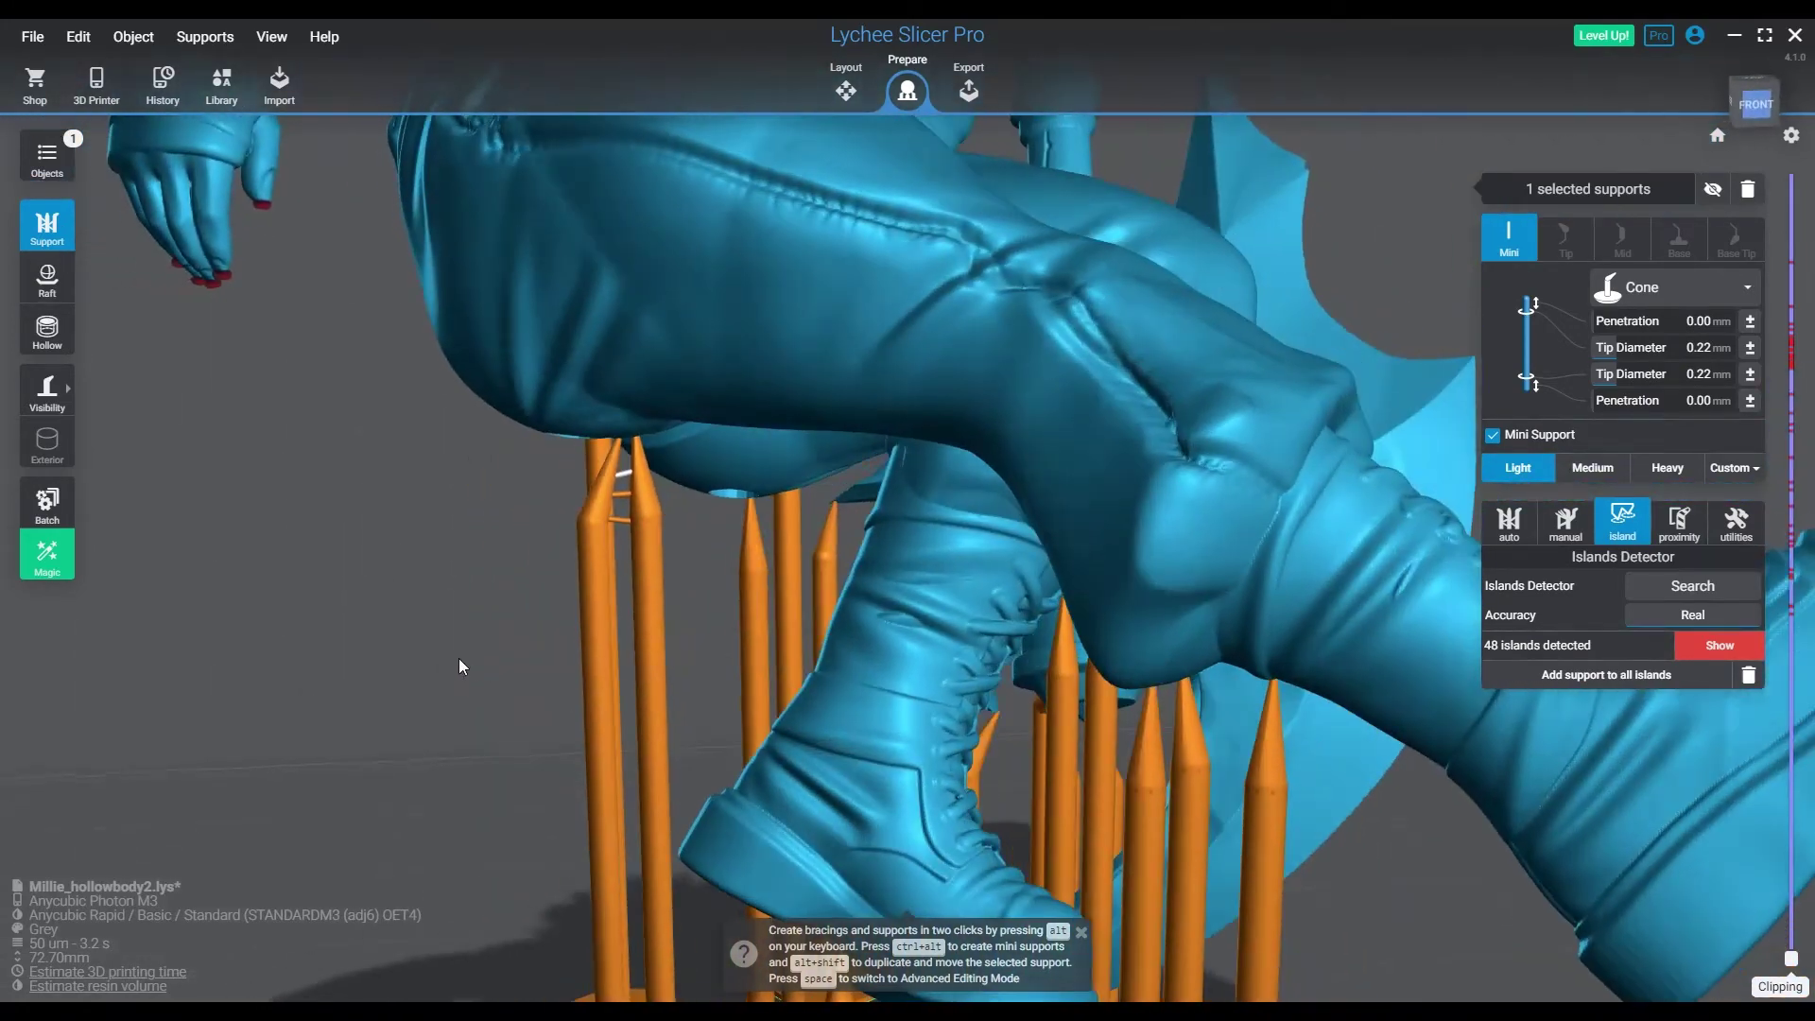
{"action": "left_click", "coordinate": [615, 459]}
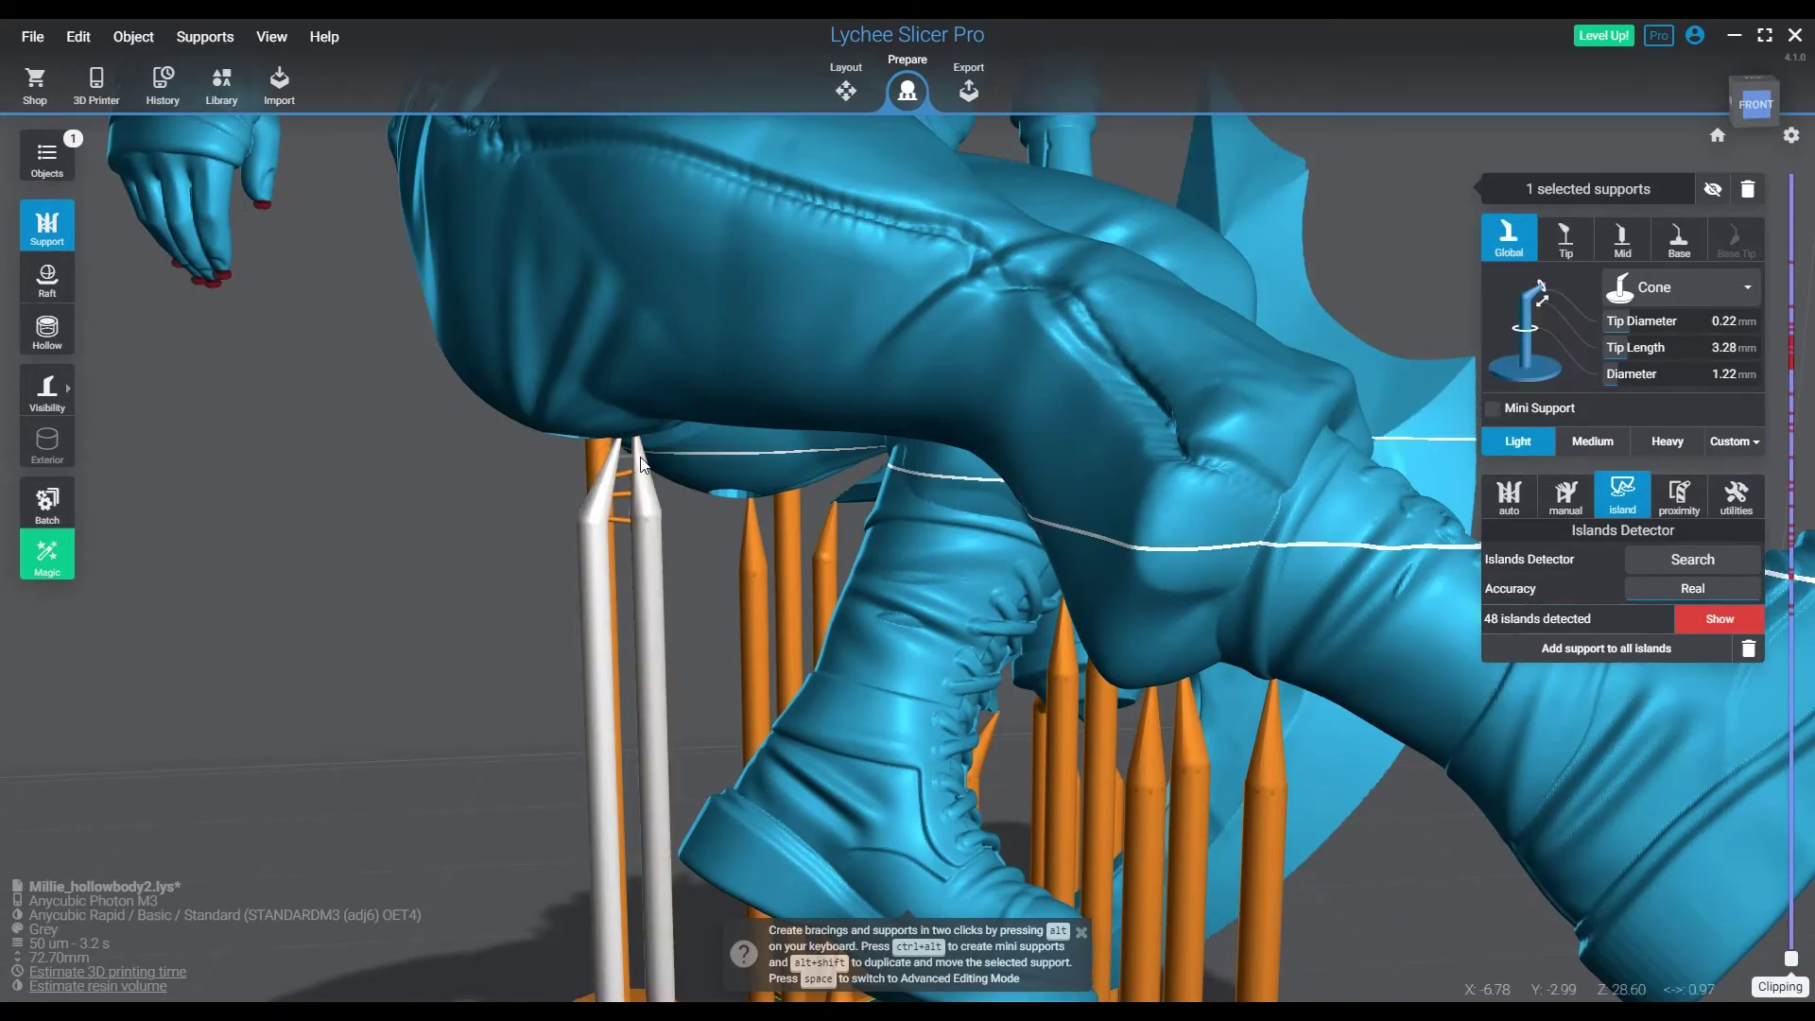
{"action": "left_click", "coordinate": [640, 464], "text": "alt"}
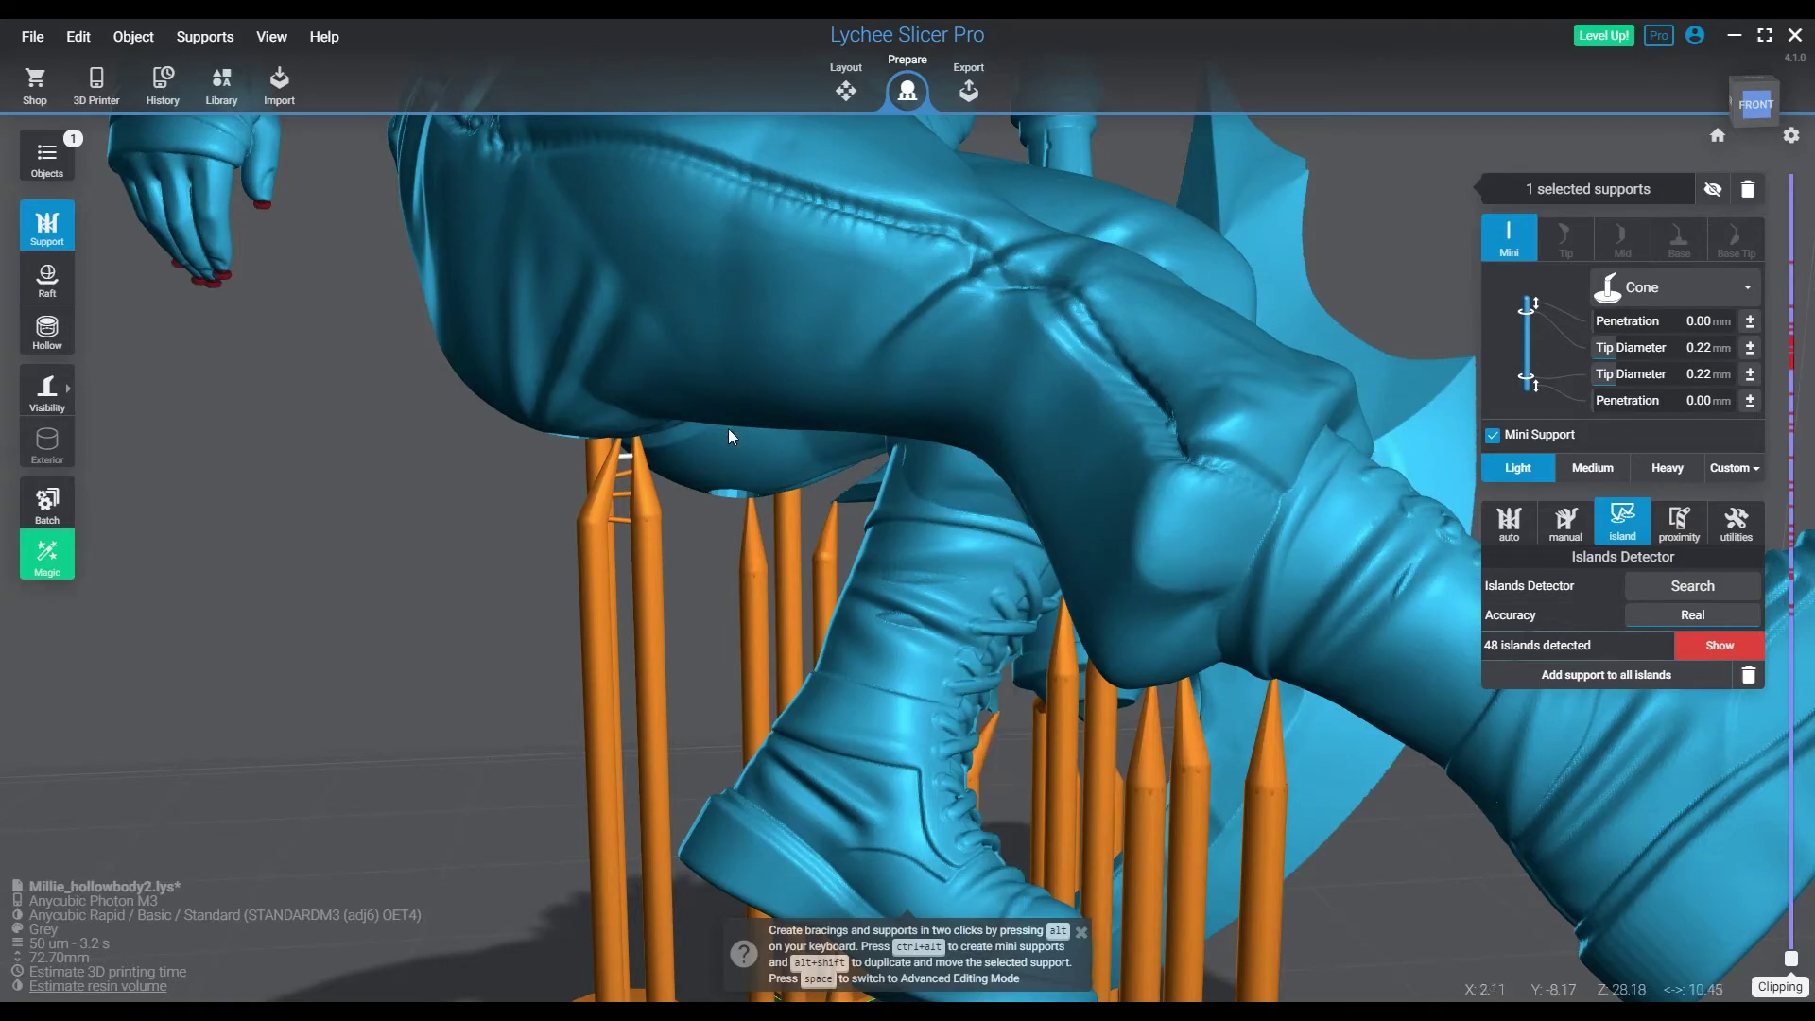
- Add a Light support to each of the two islands beneath the braid's knot, inside the ring
{"action": "right_click_drag", "start_coordinate": [826, 486], "coordinate": [507, 684]}
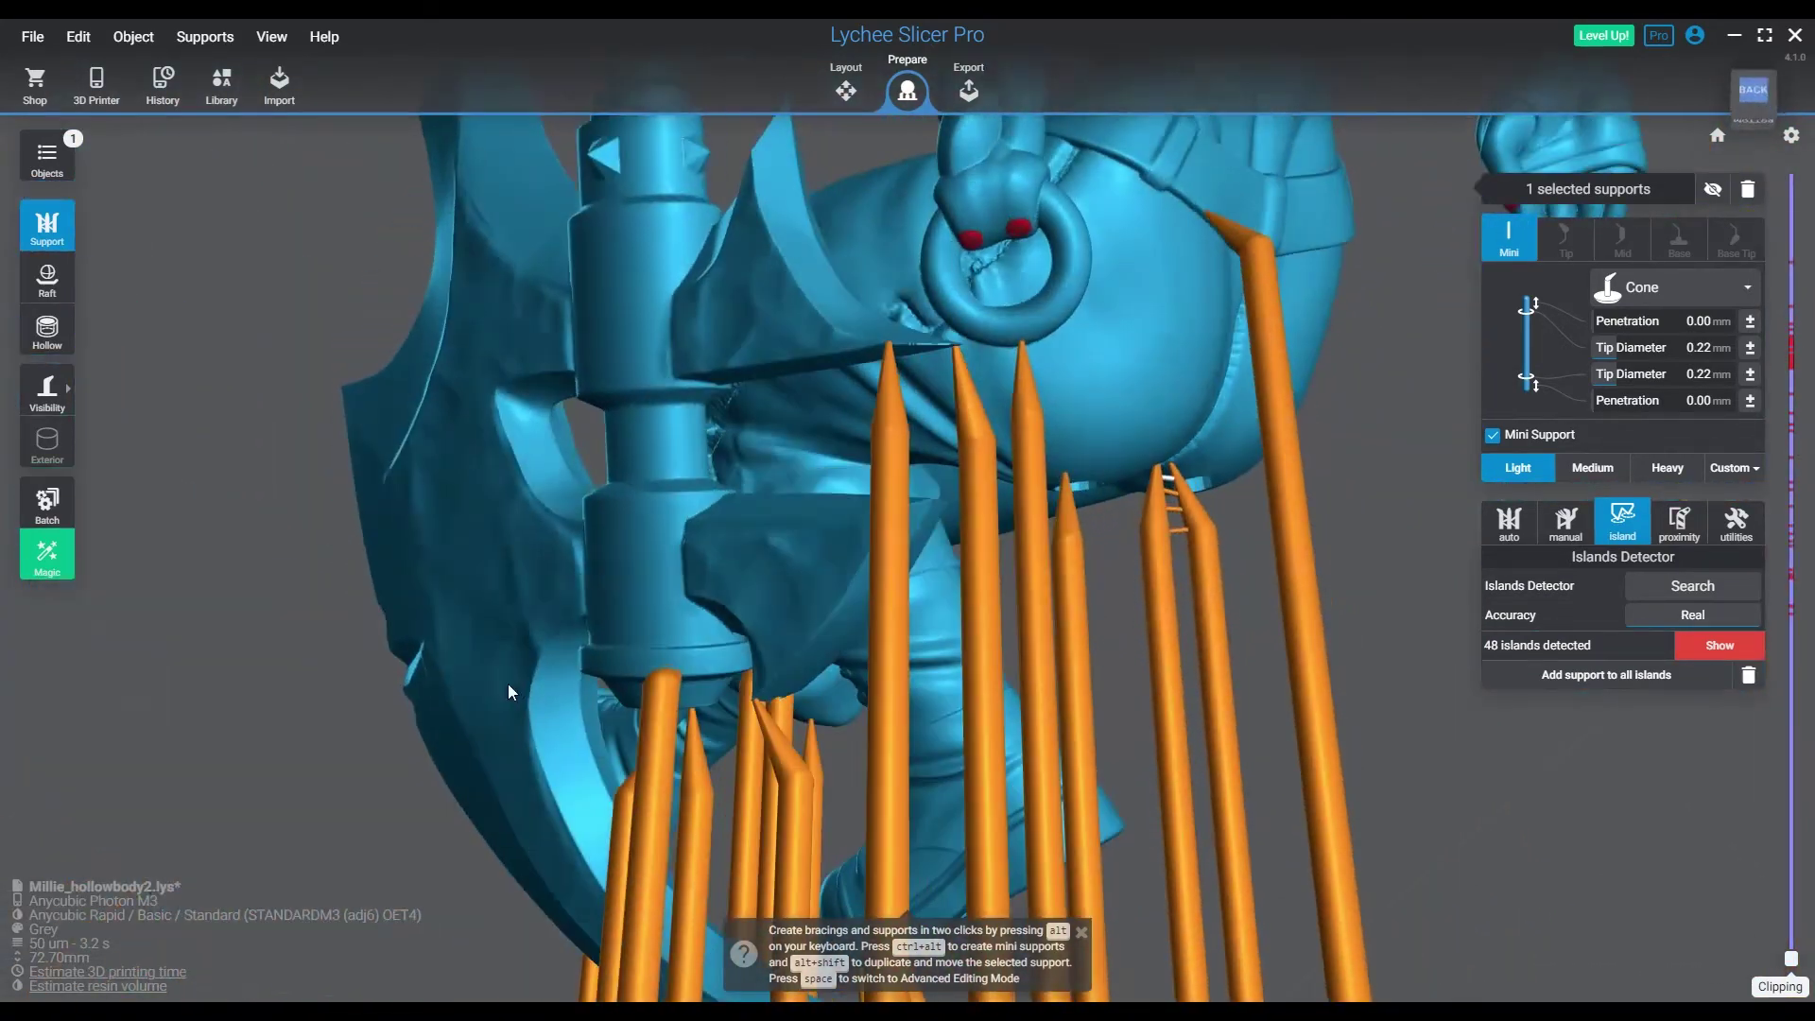
{"action": "left_click", "coordinate": [1025, 236]}
{"action": "left_click", "coordinate": [969, 243]}
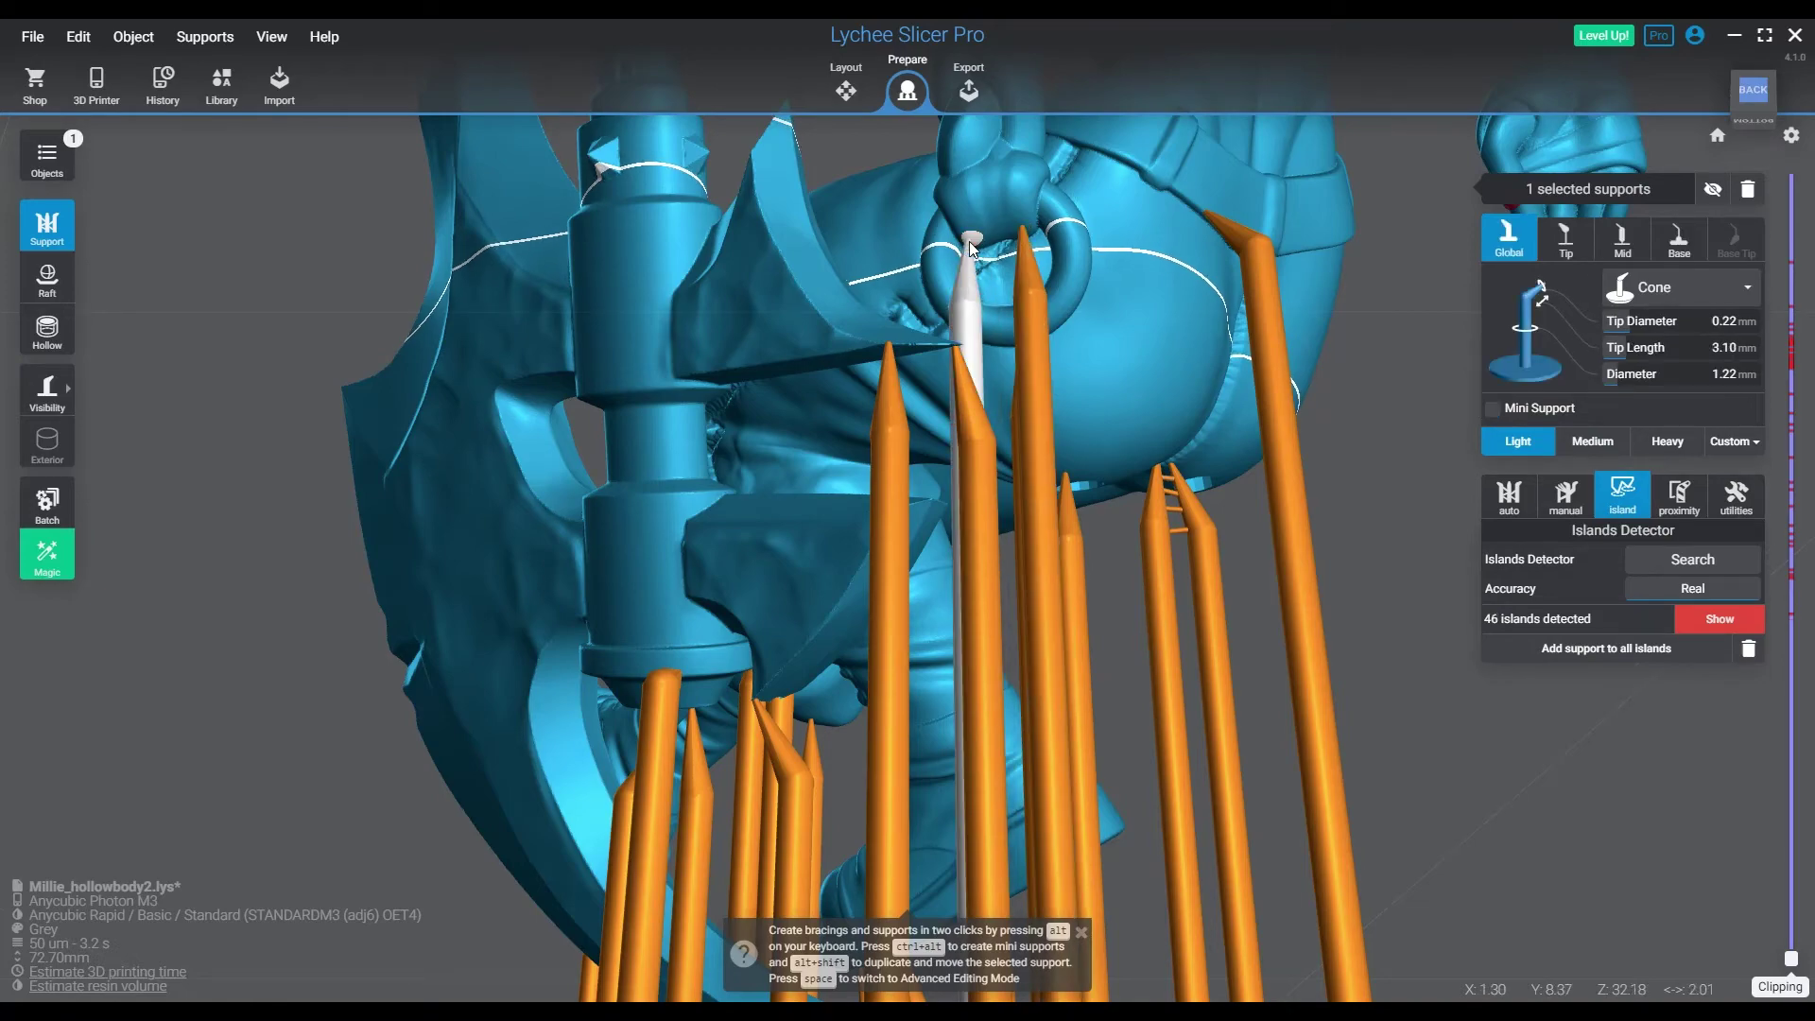
- Add Light supports to the small island on the trouser leg behind the axe blade and to the island at the buttock's drain hole
{"action": "right_click_drag", "start_coordinate": [1073, 543], "coordinate": [814, 389]}
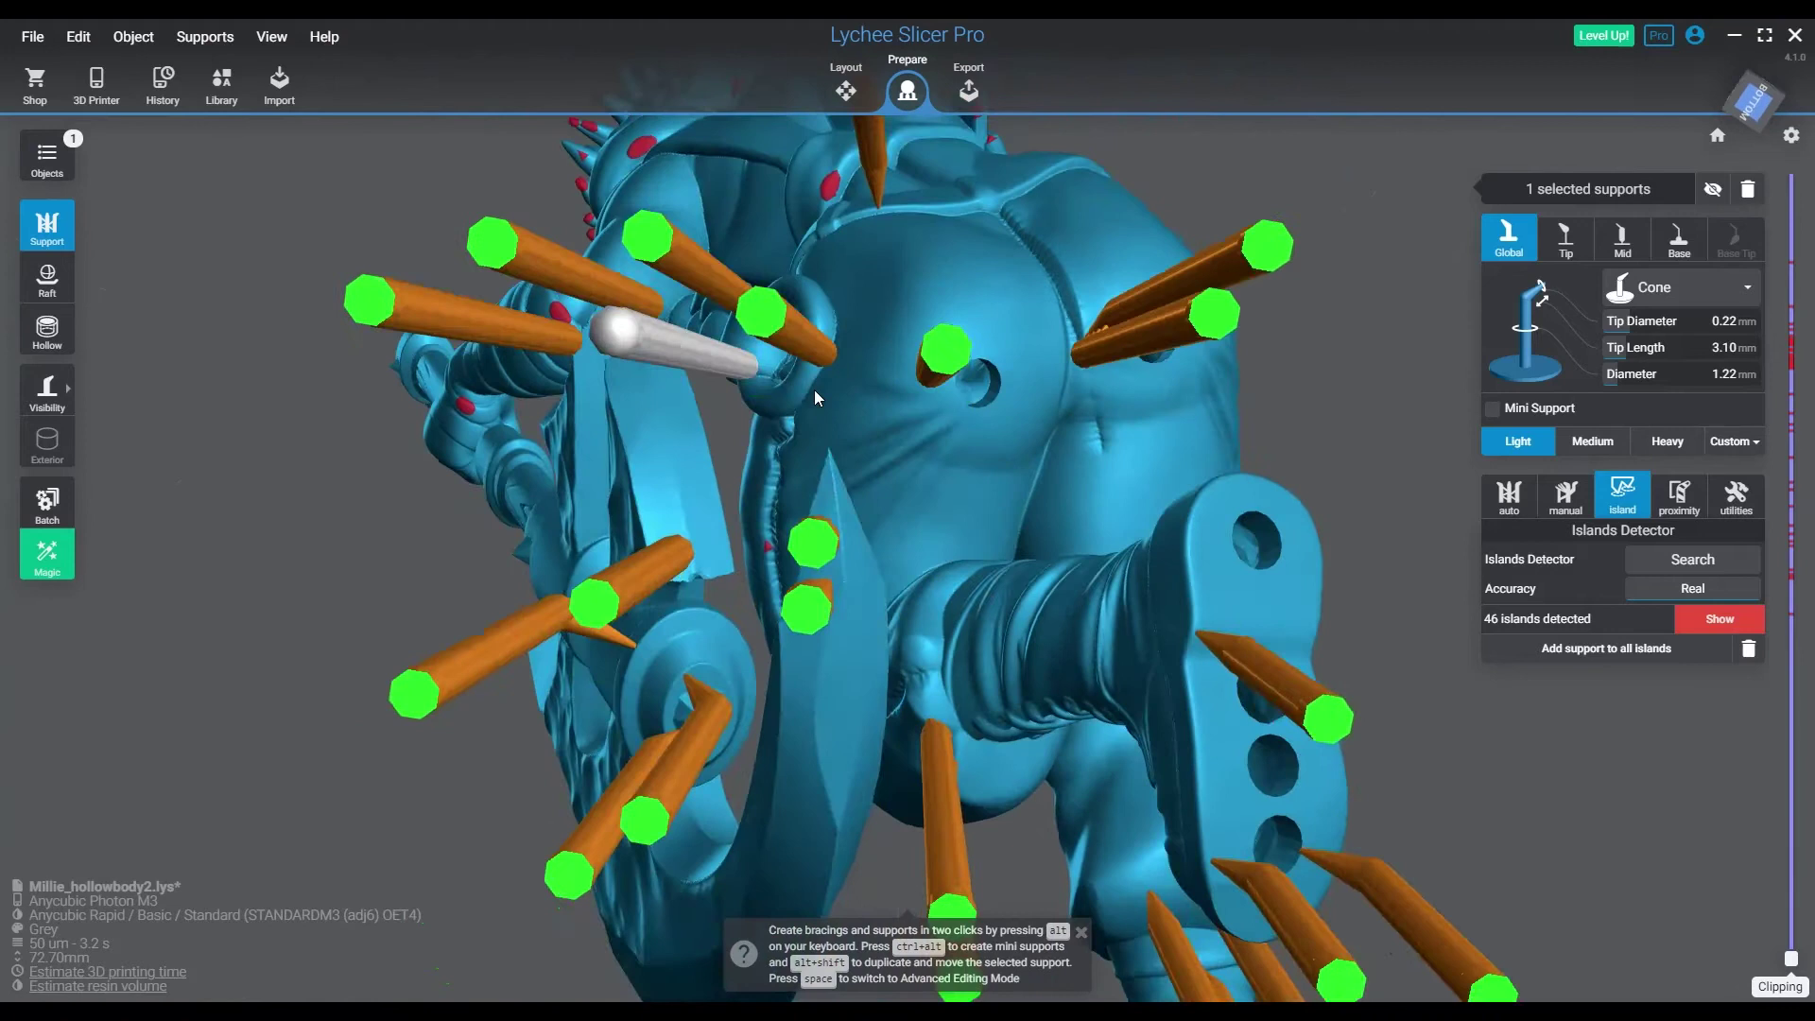
{"action": "left_click", "coordinate": [769, 553]}
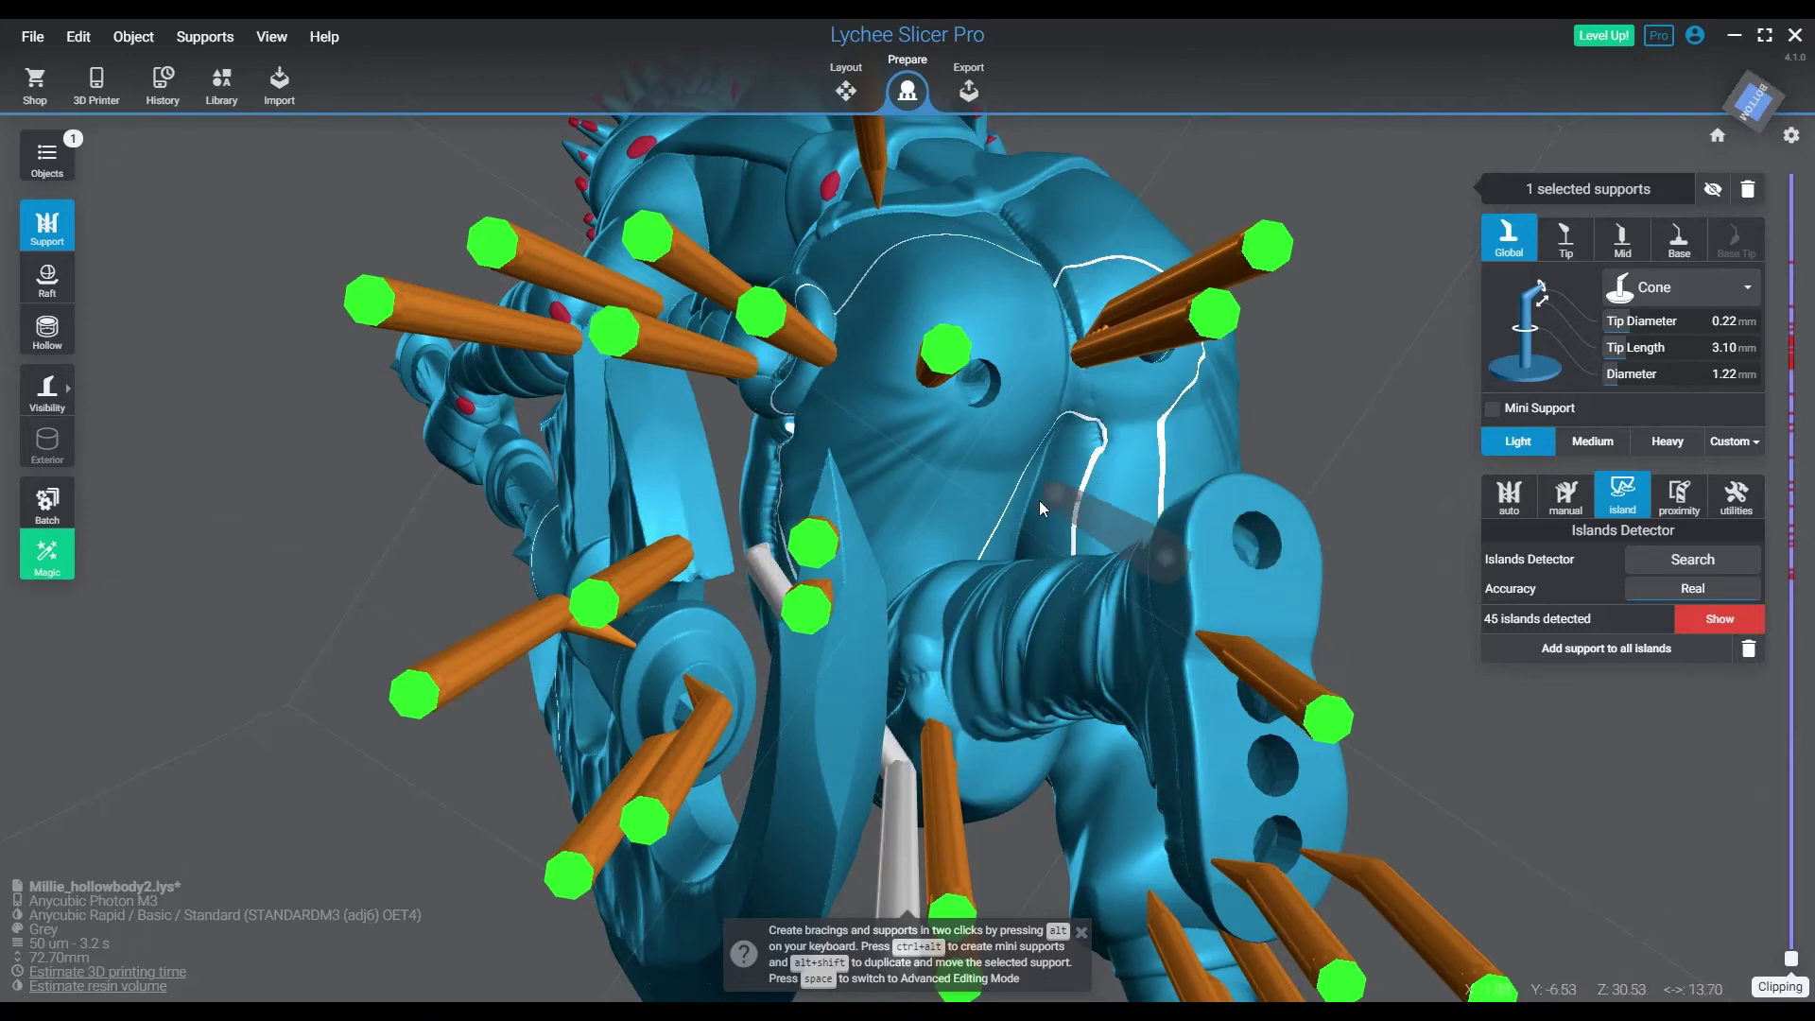
{"action": "mouse_move", "coordinate": [1040, 501]}
{"action": "right_mouse_down"}
{"action": "mouse_move", "coordinate": [665, 518]}
{"action": "mouse_move", "coordinate": [894, 579]}
{"action": "mouse_move", "coordinate": [1011, 479]}
{"action": "right_mouse_up"}
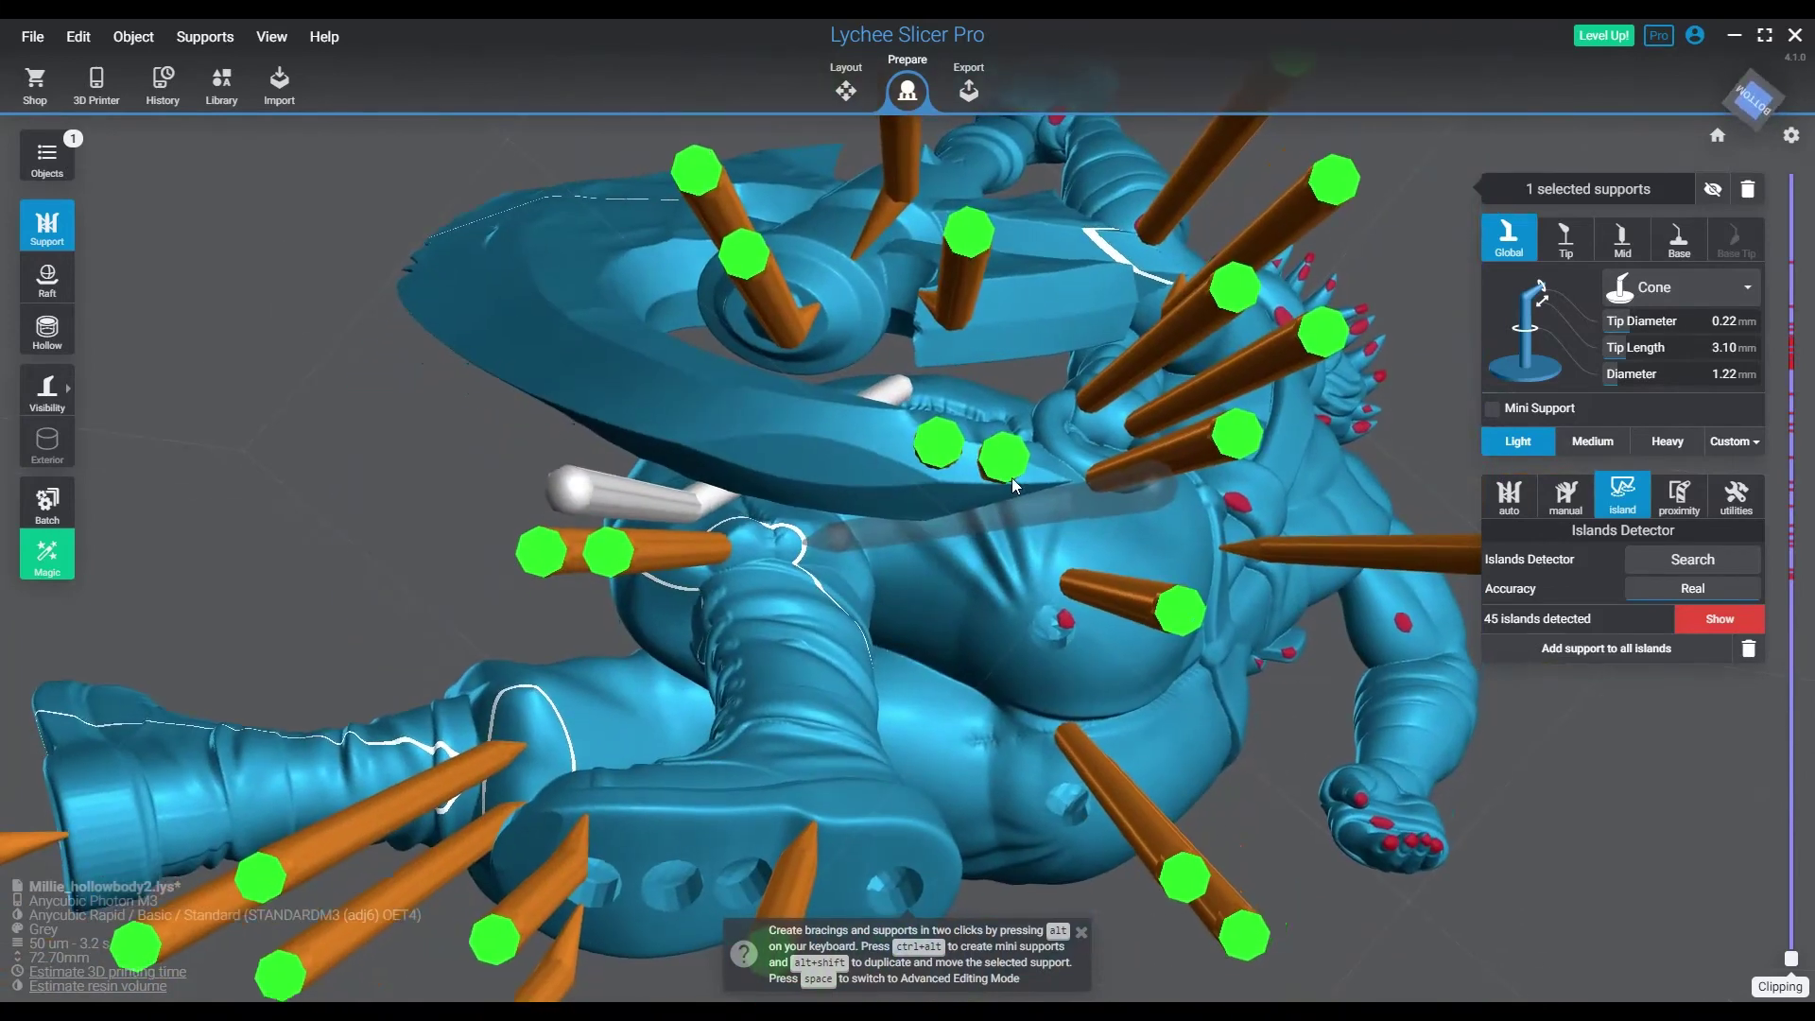
{"action": "left_click", "coordinate": [1068, 618]}
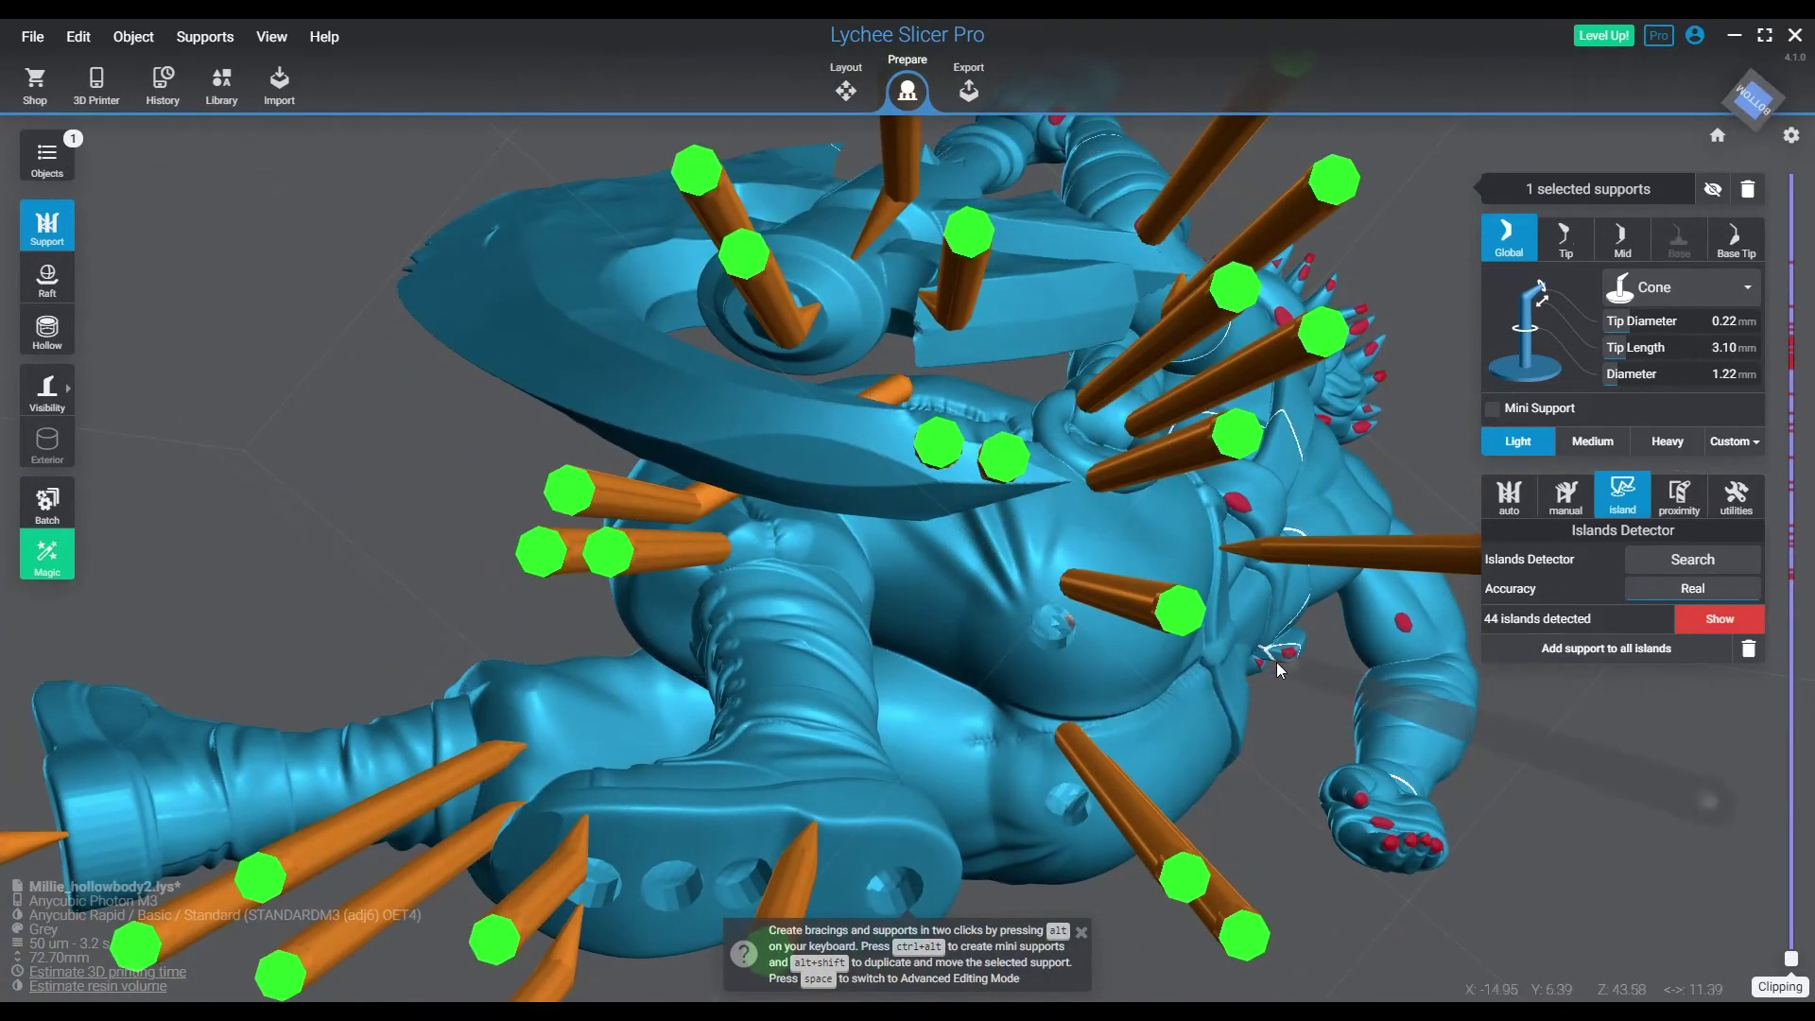
- Hold the island in the open palm with mini supports running down to the fingers
{"action": "right_click_drag", "start_coordinate": [1276, 662], "coordinate": [1030, 458]}
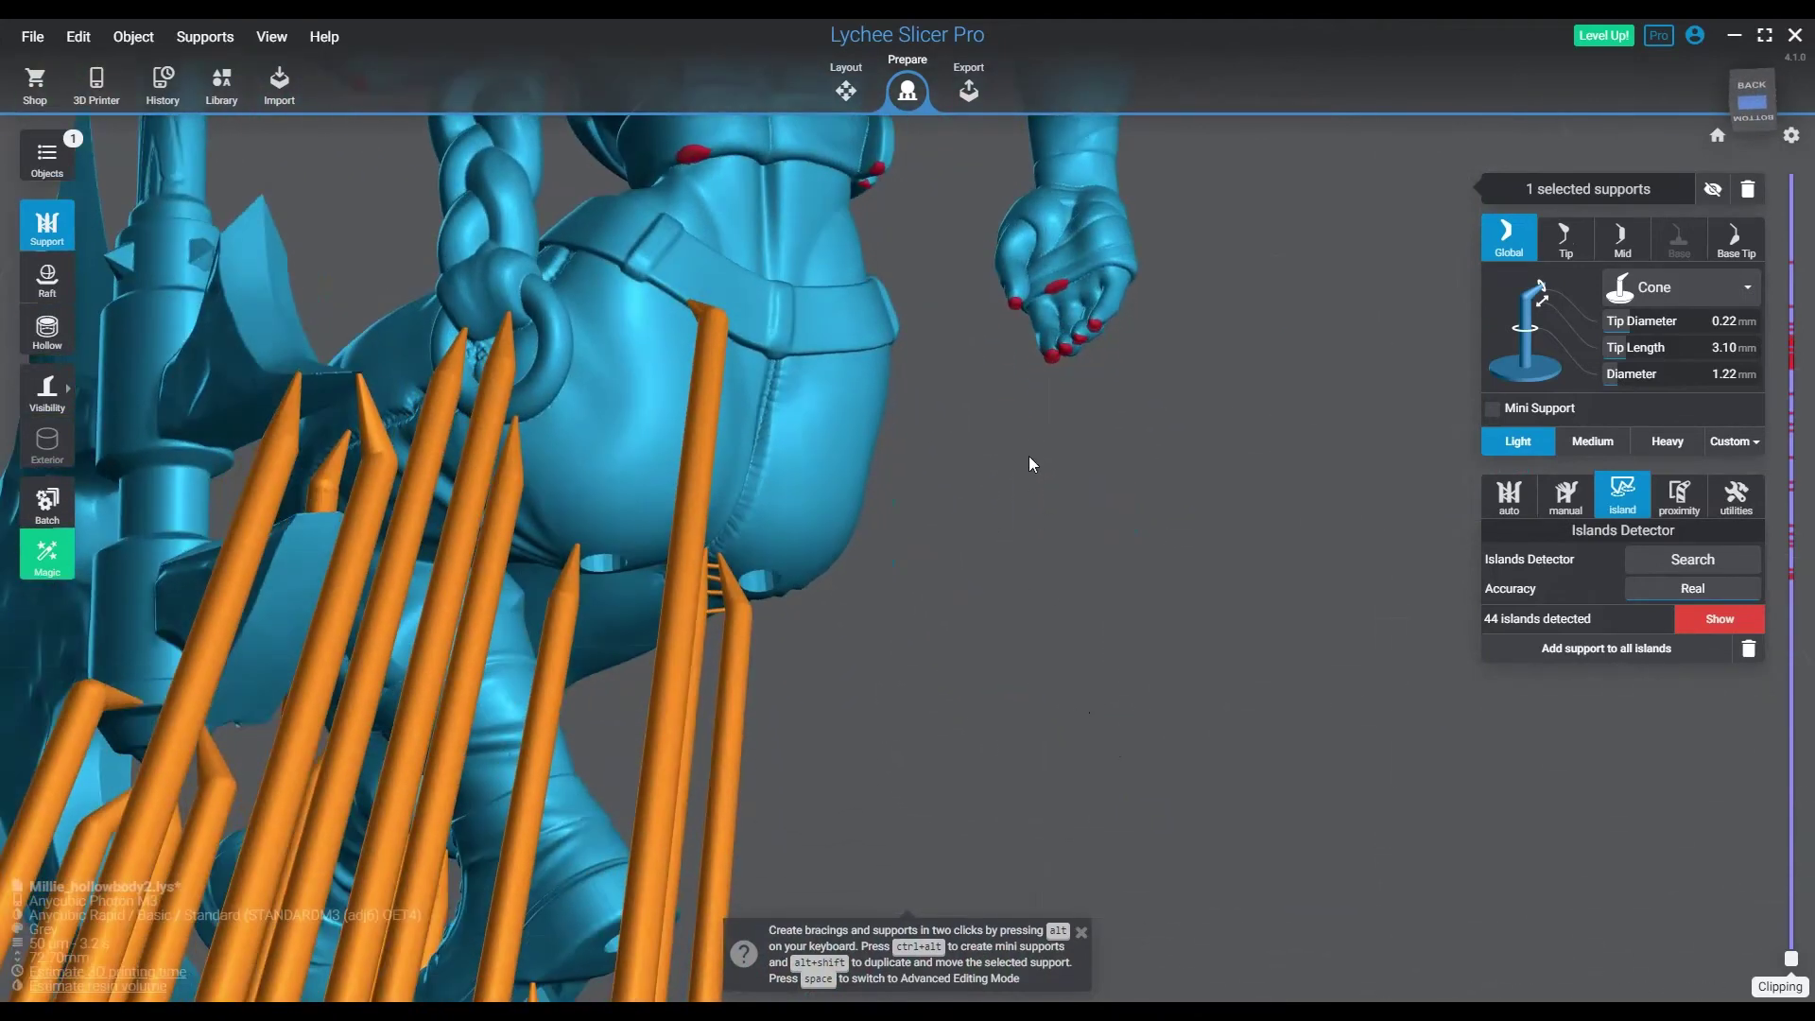
{"action": "right_click_drag", "start_coordinate": [1110, 417], "coordinate": [1129, 484]}
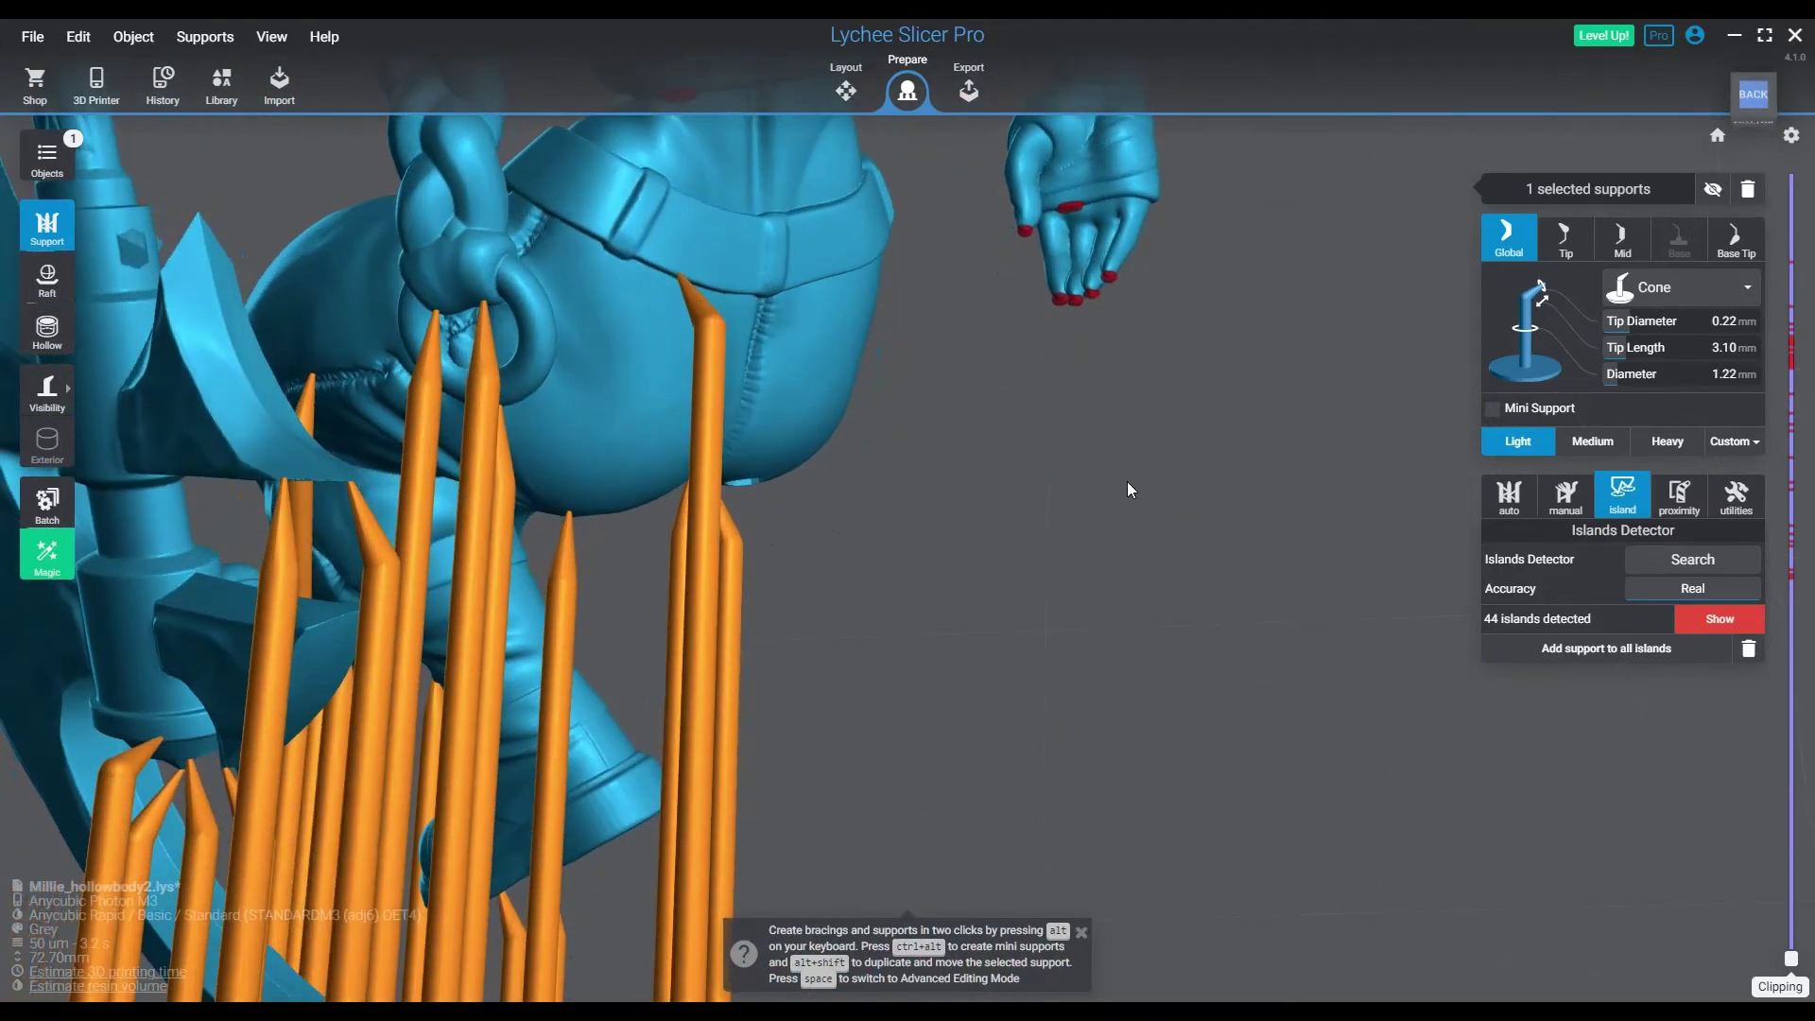
{"action": "left_click", "coordinate": [1073, 206], "text": "ctrl+alt"}
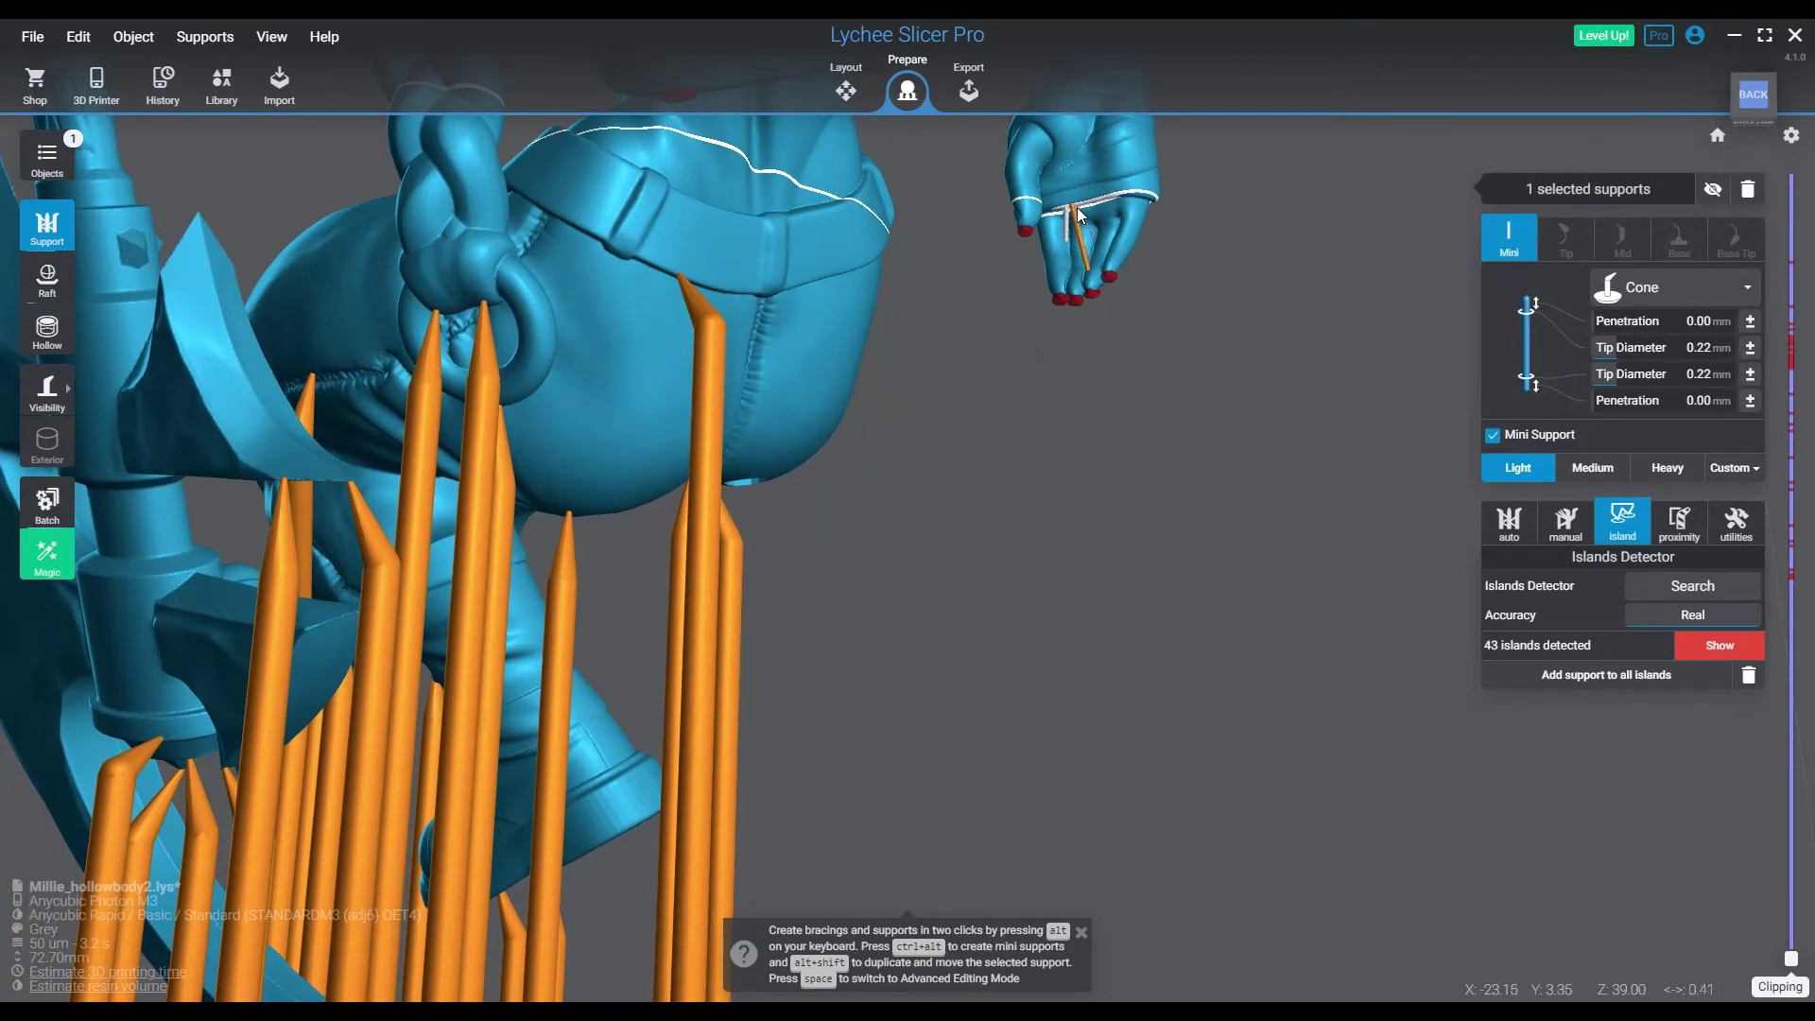
- Place a Light support under the hanging hand's thumb tip and reinforce it with a mini support joined to the support's tip
{"action": "left_click", "coordinate": [1025, 230]}
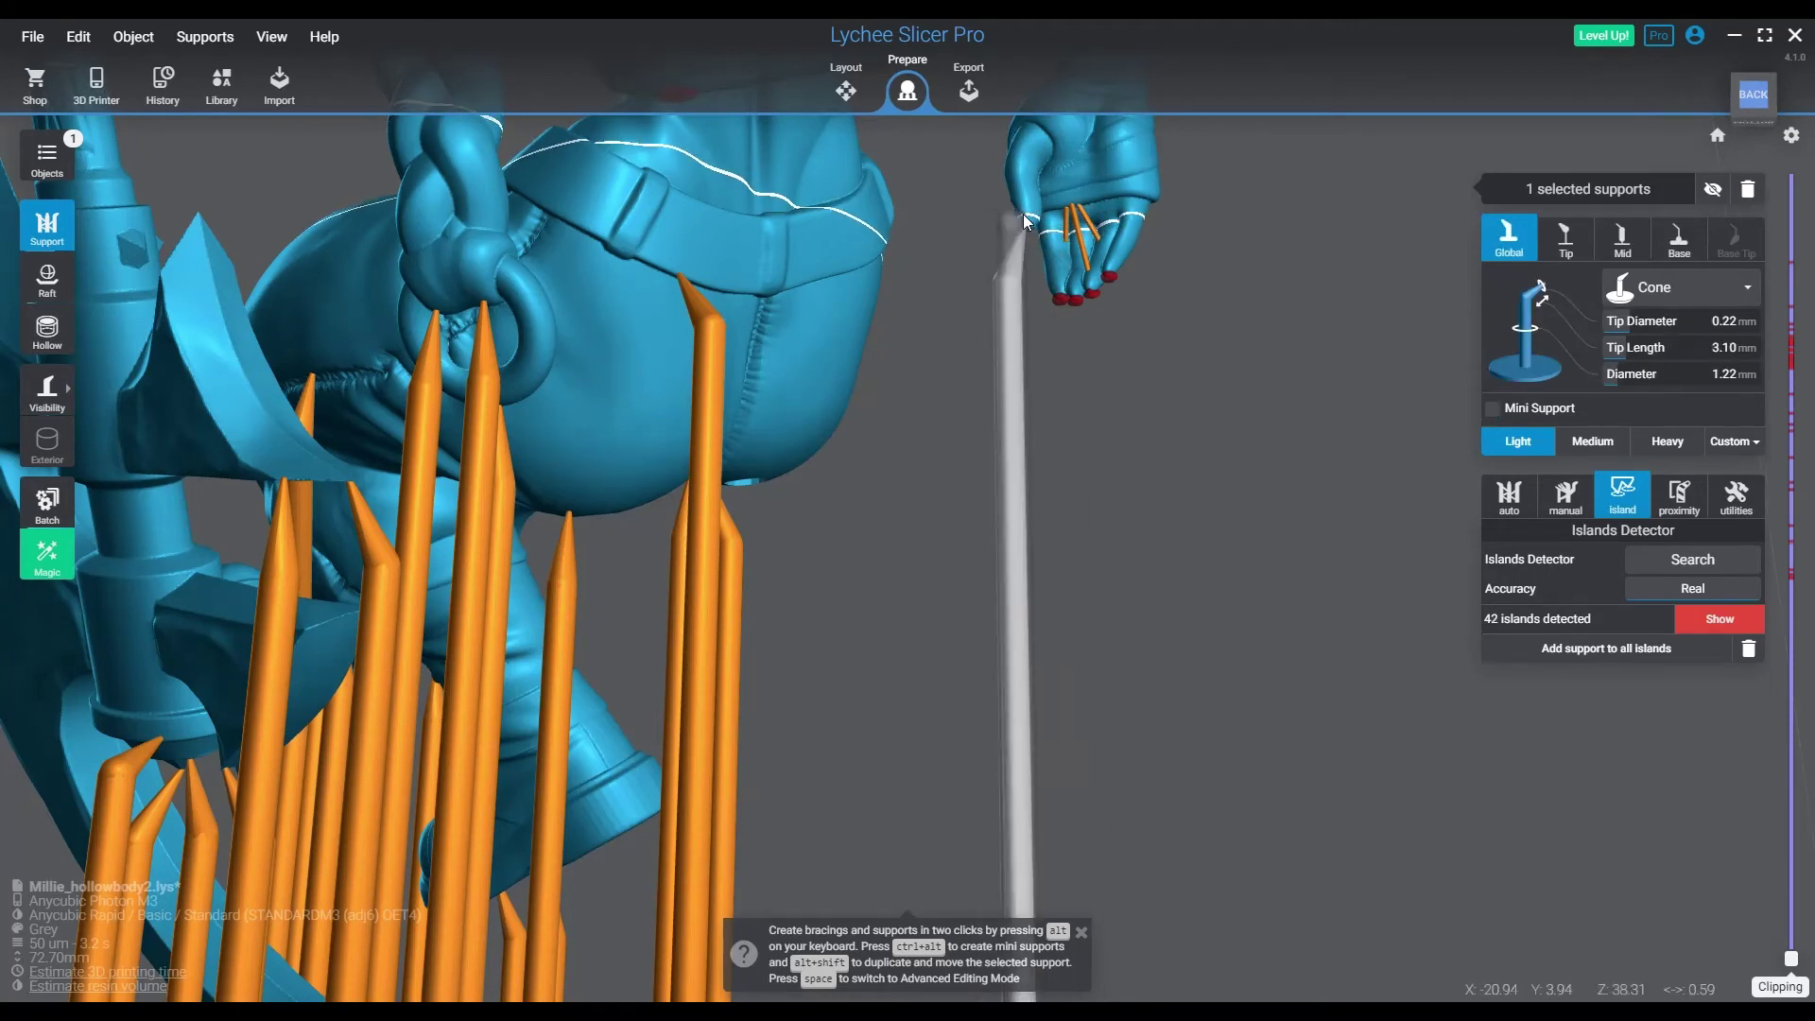
{"action": "left_click", "coordinate": [1027, 212], "text": "ctrl+alt"}
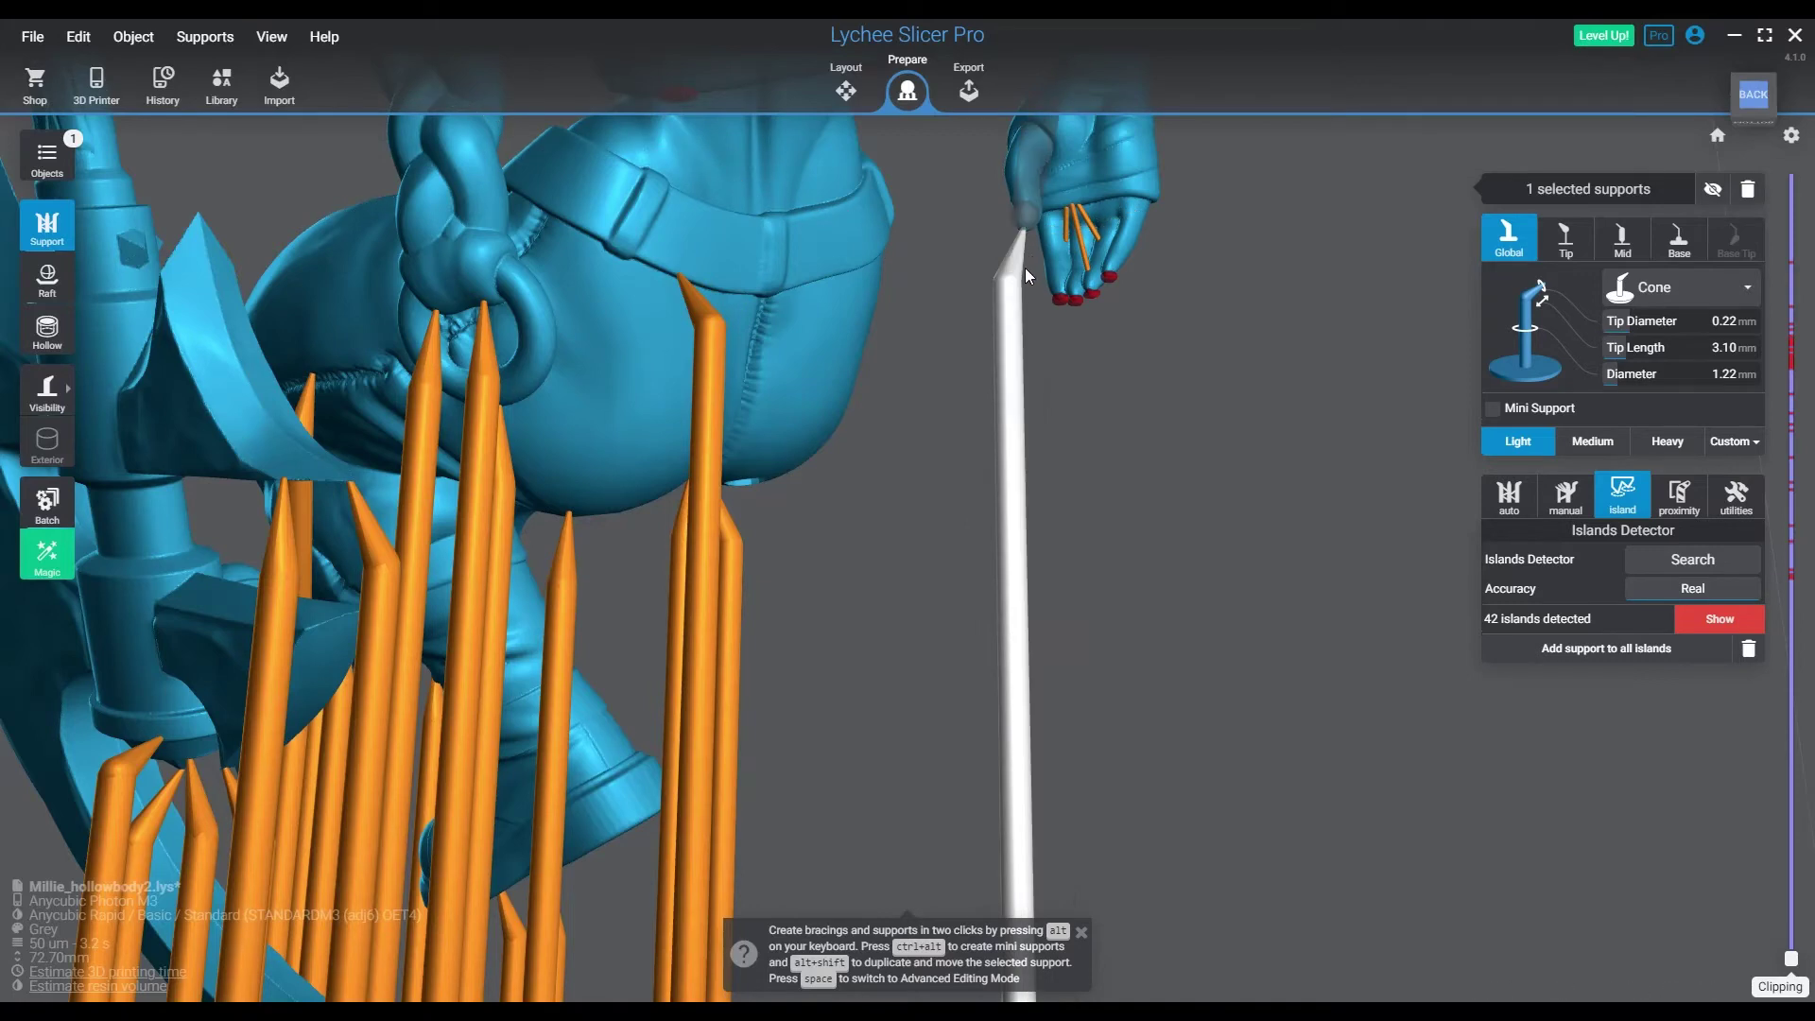
{"action": "left_click", "coordinate": [1016, 248], "text": "ctrl+alt"}
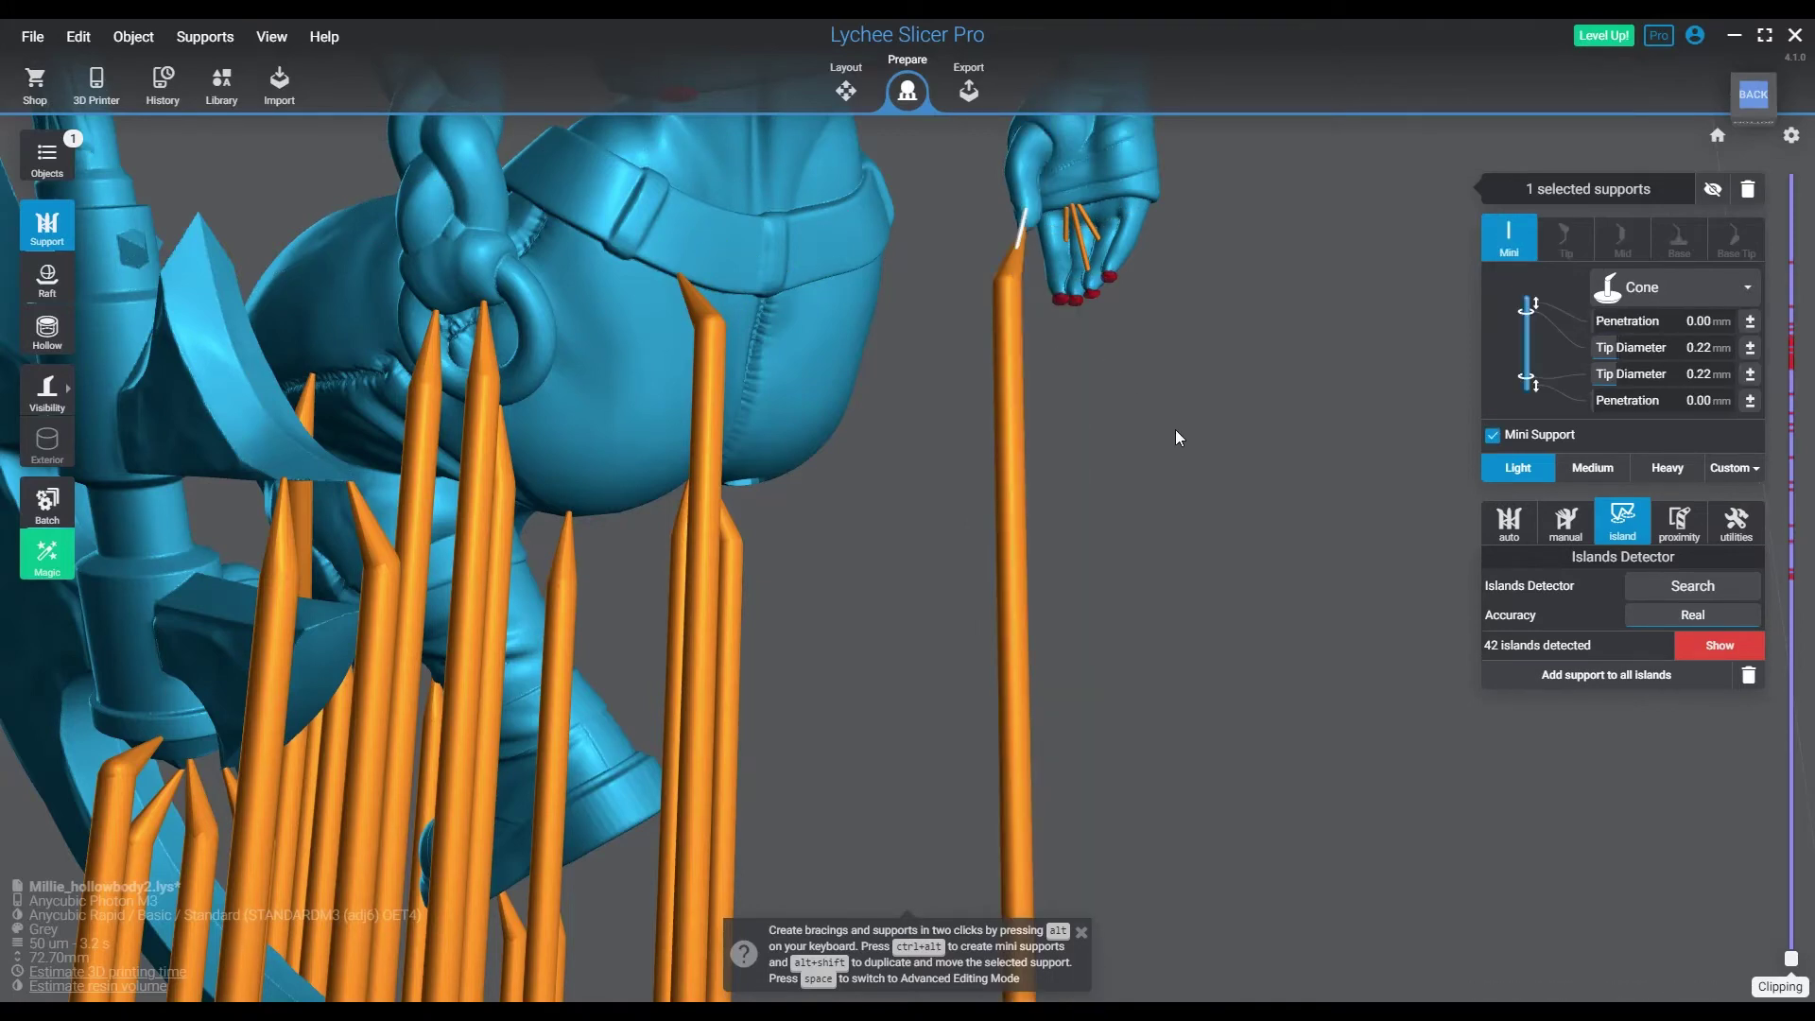
- Place a Light support under the middle fingertip and branch mini supports from its tip to the two neighbouring fingertips
{"action": "right_click_drag", "start_coordinate": [1204, 452], "coordinate": [1147, 399]}
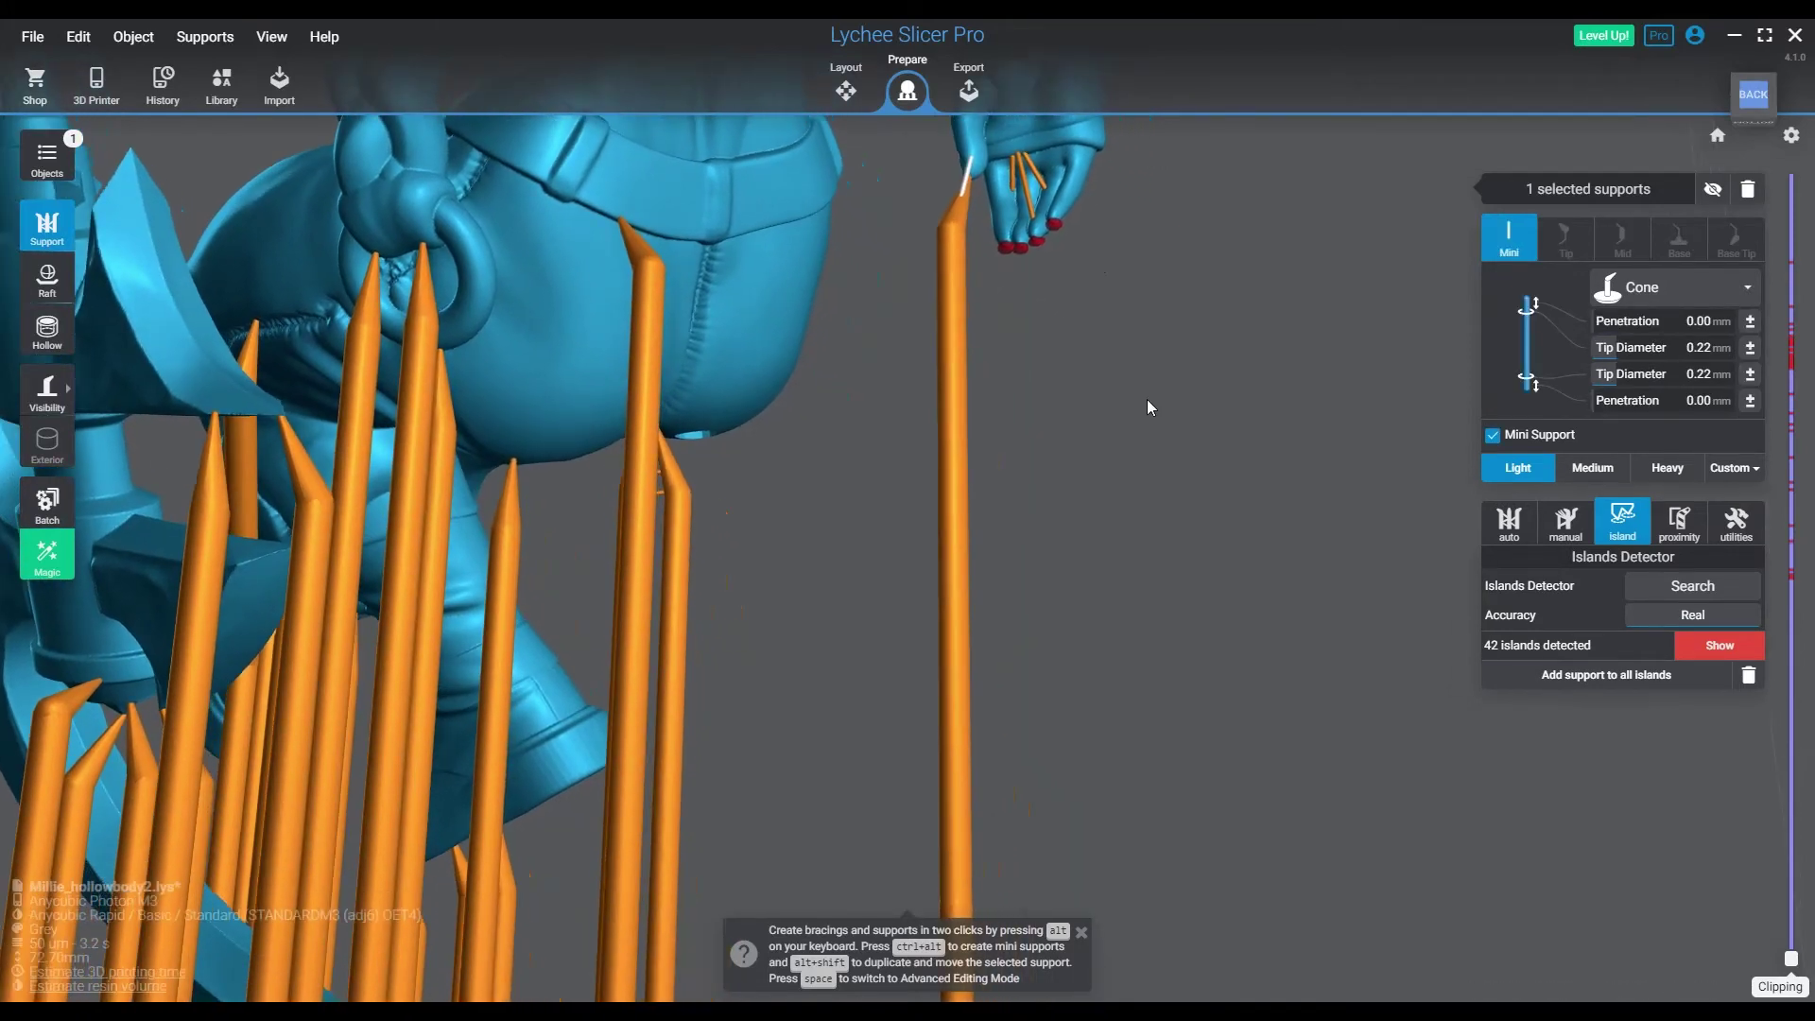
{"action": "left_click", "coordinate": [1022, 250]}
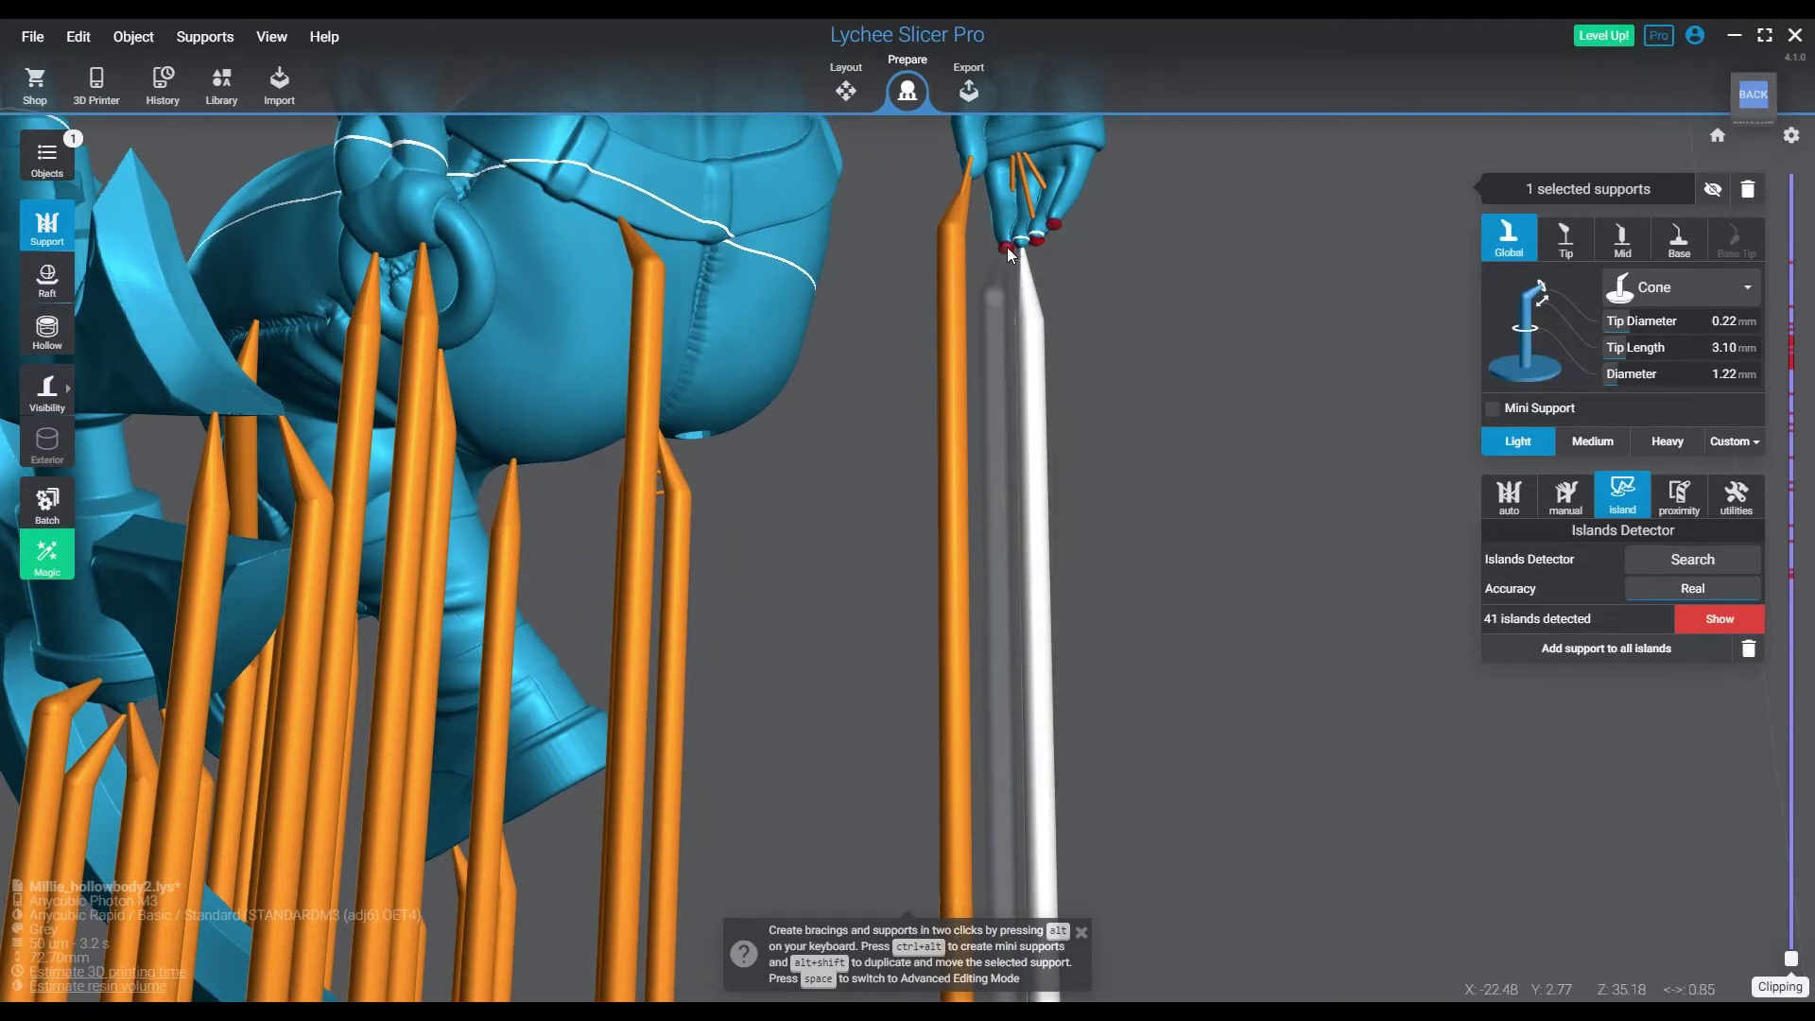
{"action": "left_click", "coordinate": [1022, 287], "text": "ctrl+alt"}
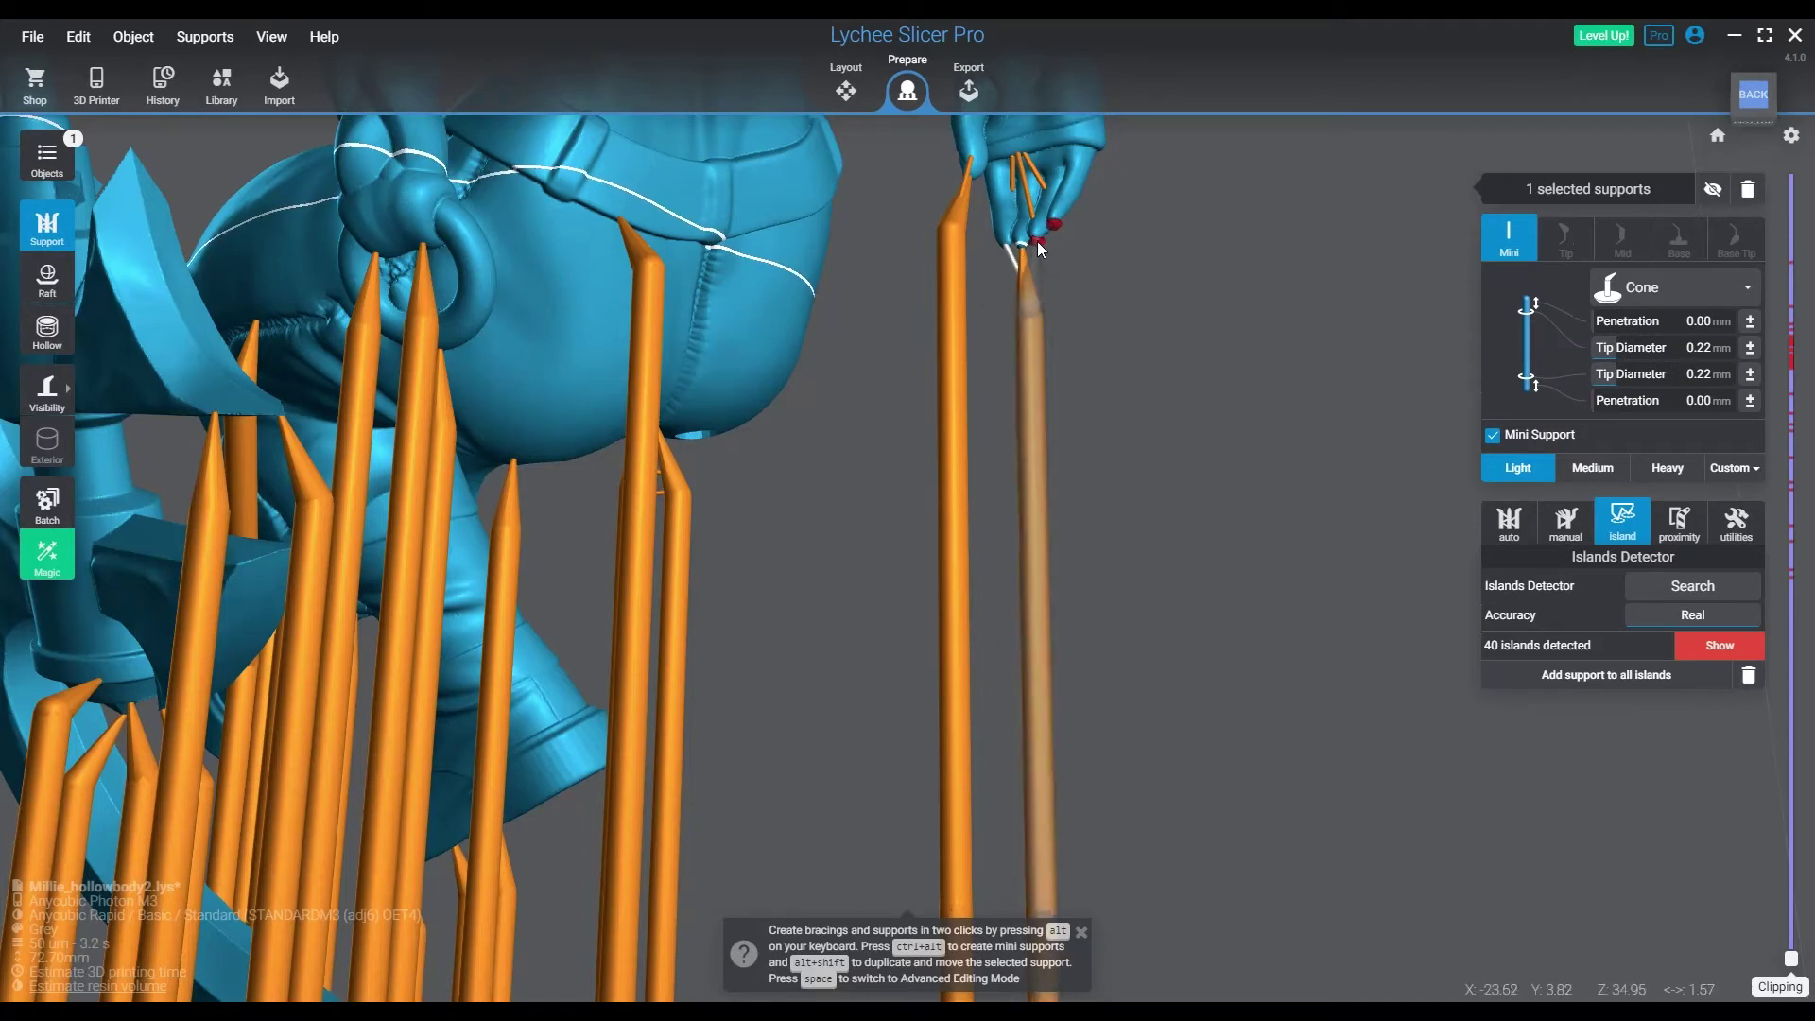
{"action": "key", "text": "Escape"}
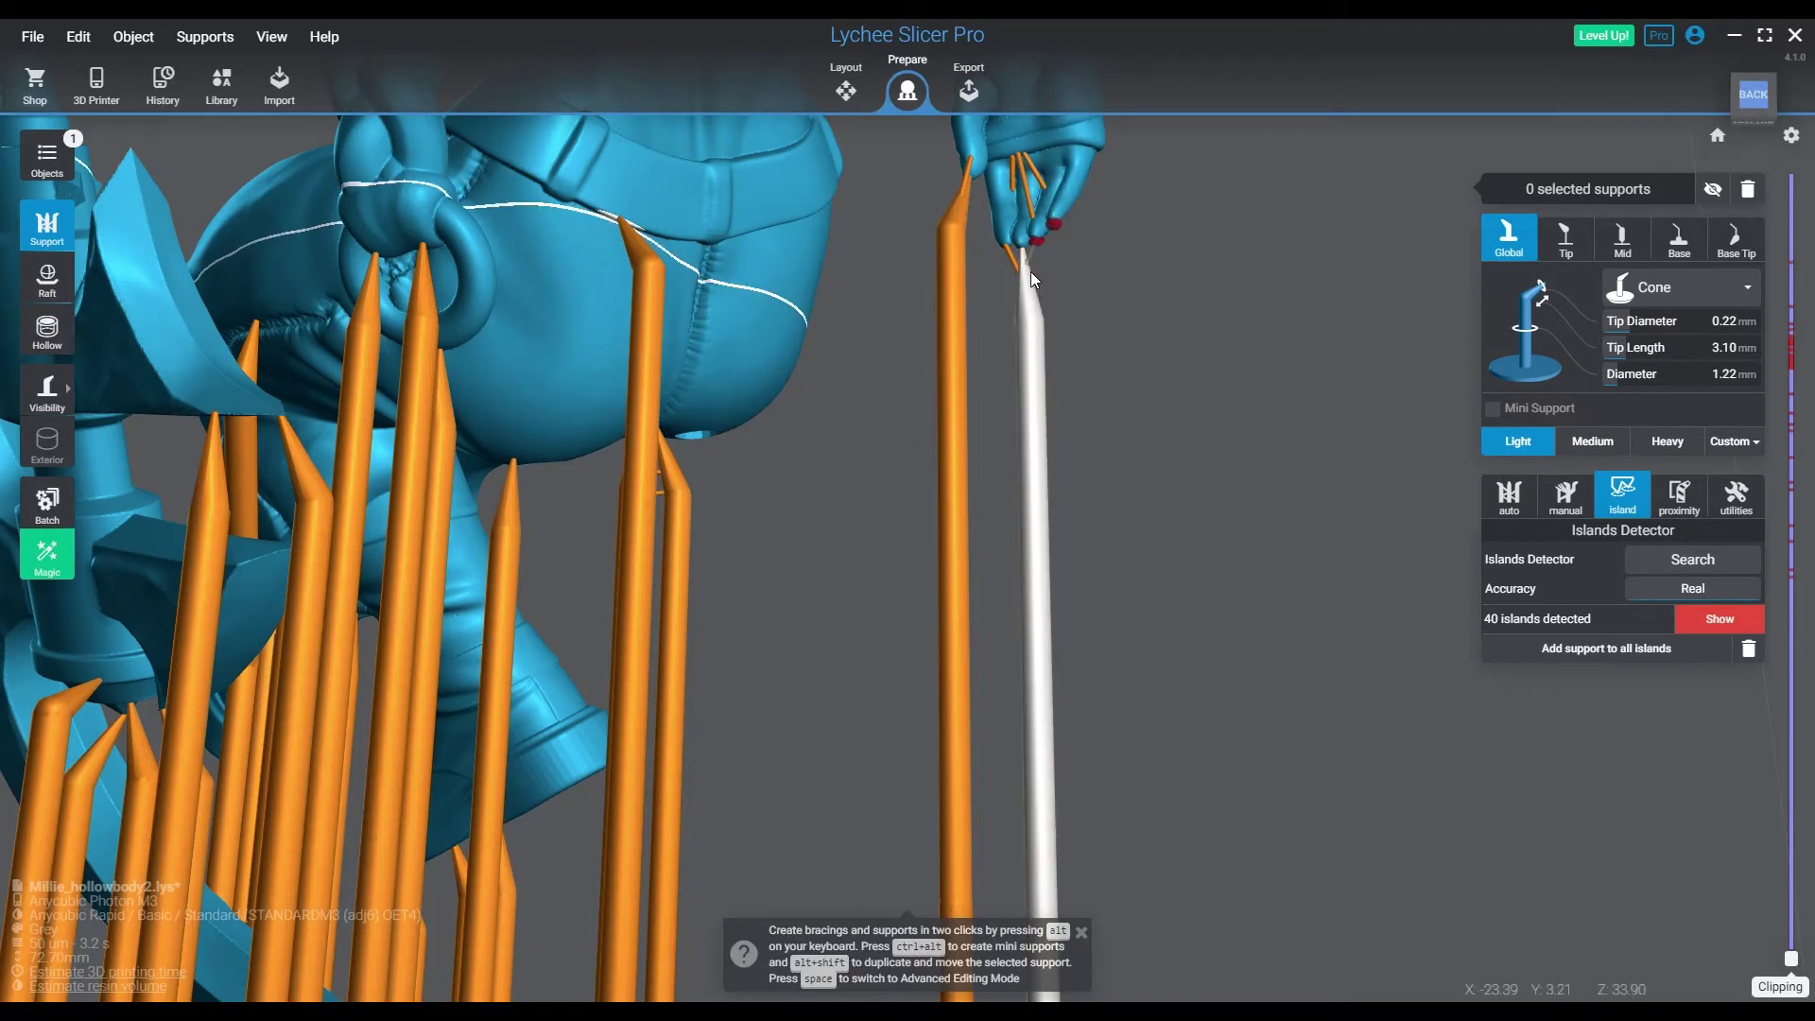
{"action": "left_click", "coordinate": [1028, 274], "text": "ctrl+alt"}
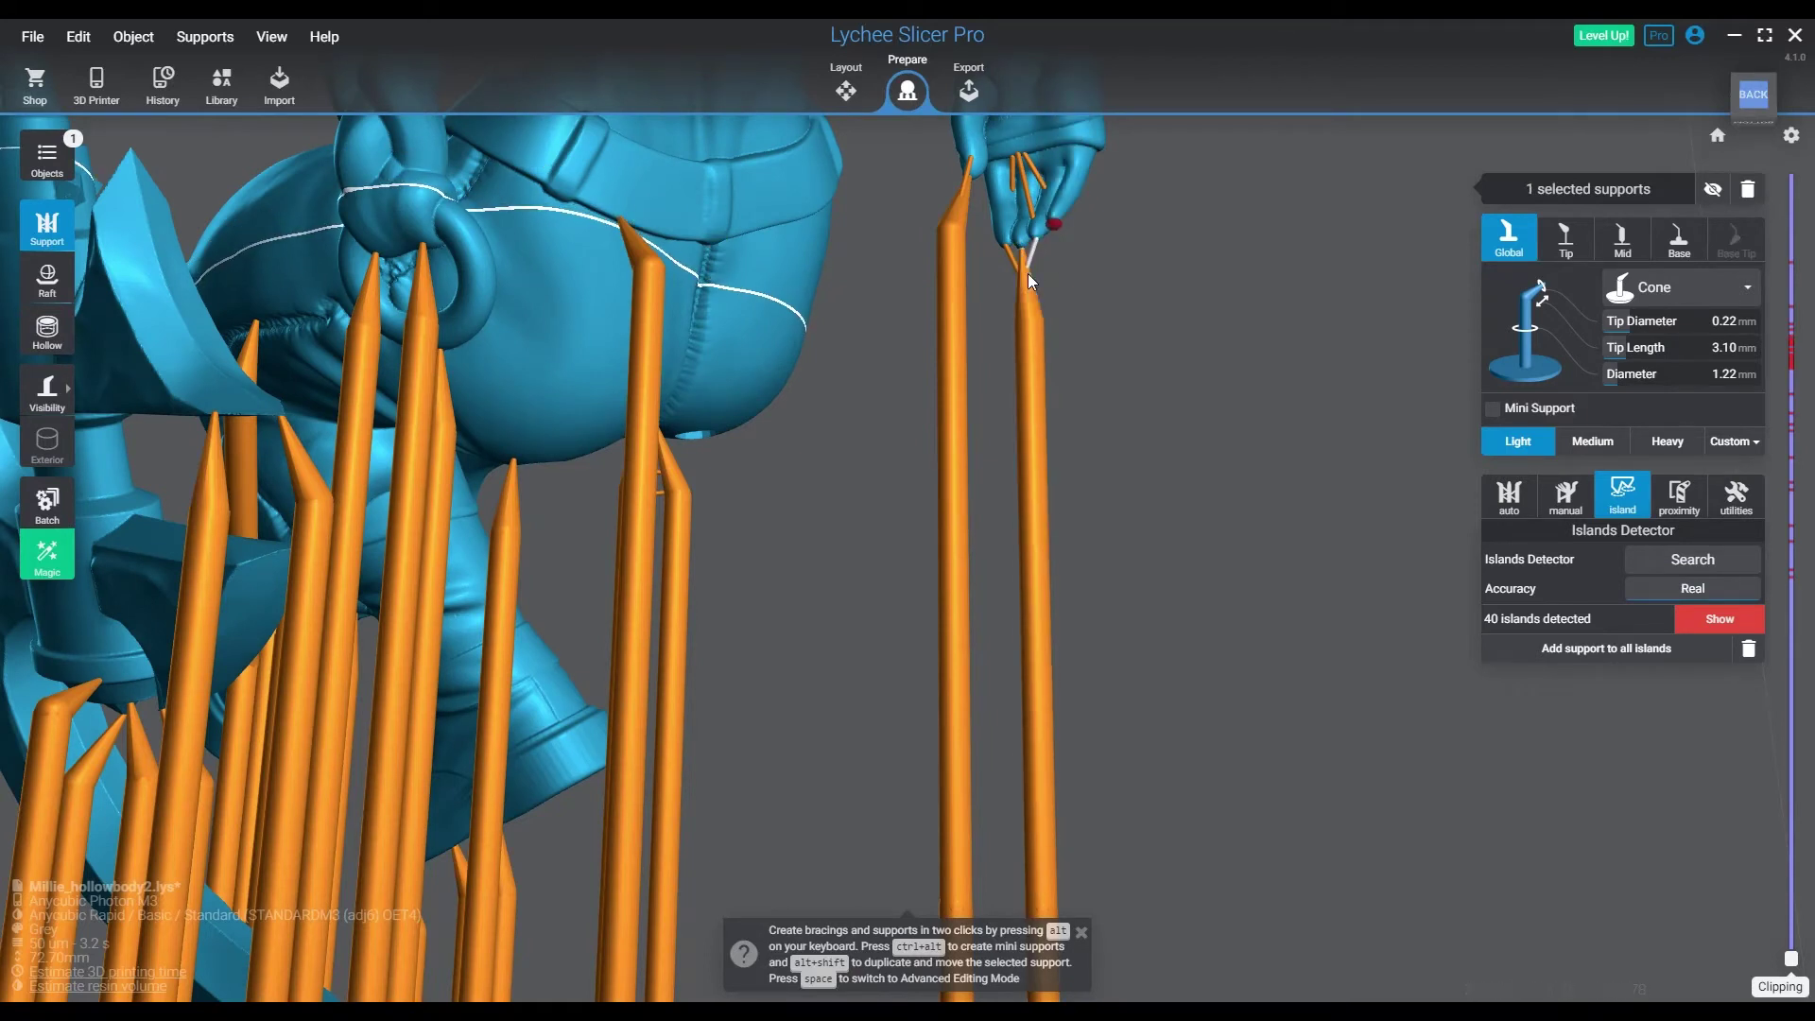
- Place a Light support under the outermost fingertip opposite the thumb and reinforce that finger with mini supports joined to it
{"action": "left_click", "coordinate": [1055, 231]}
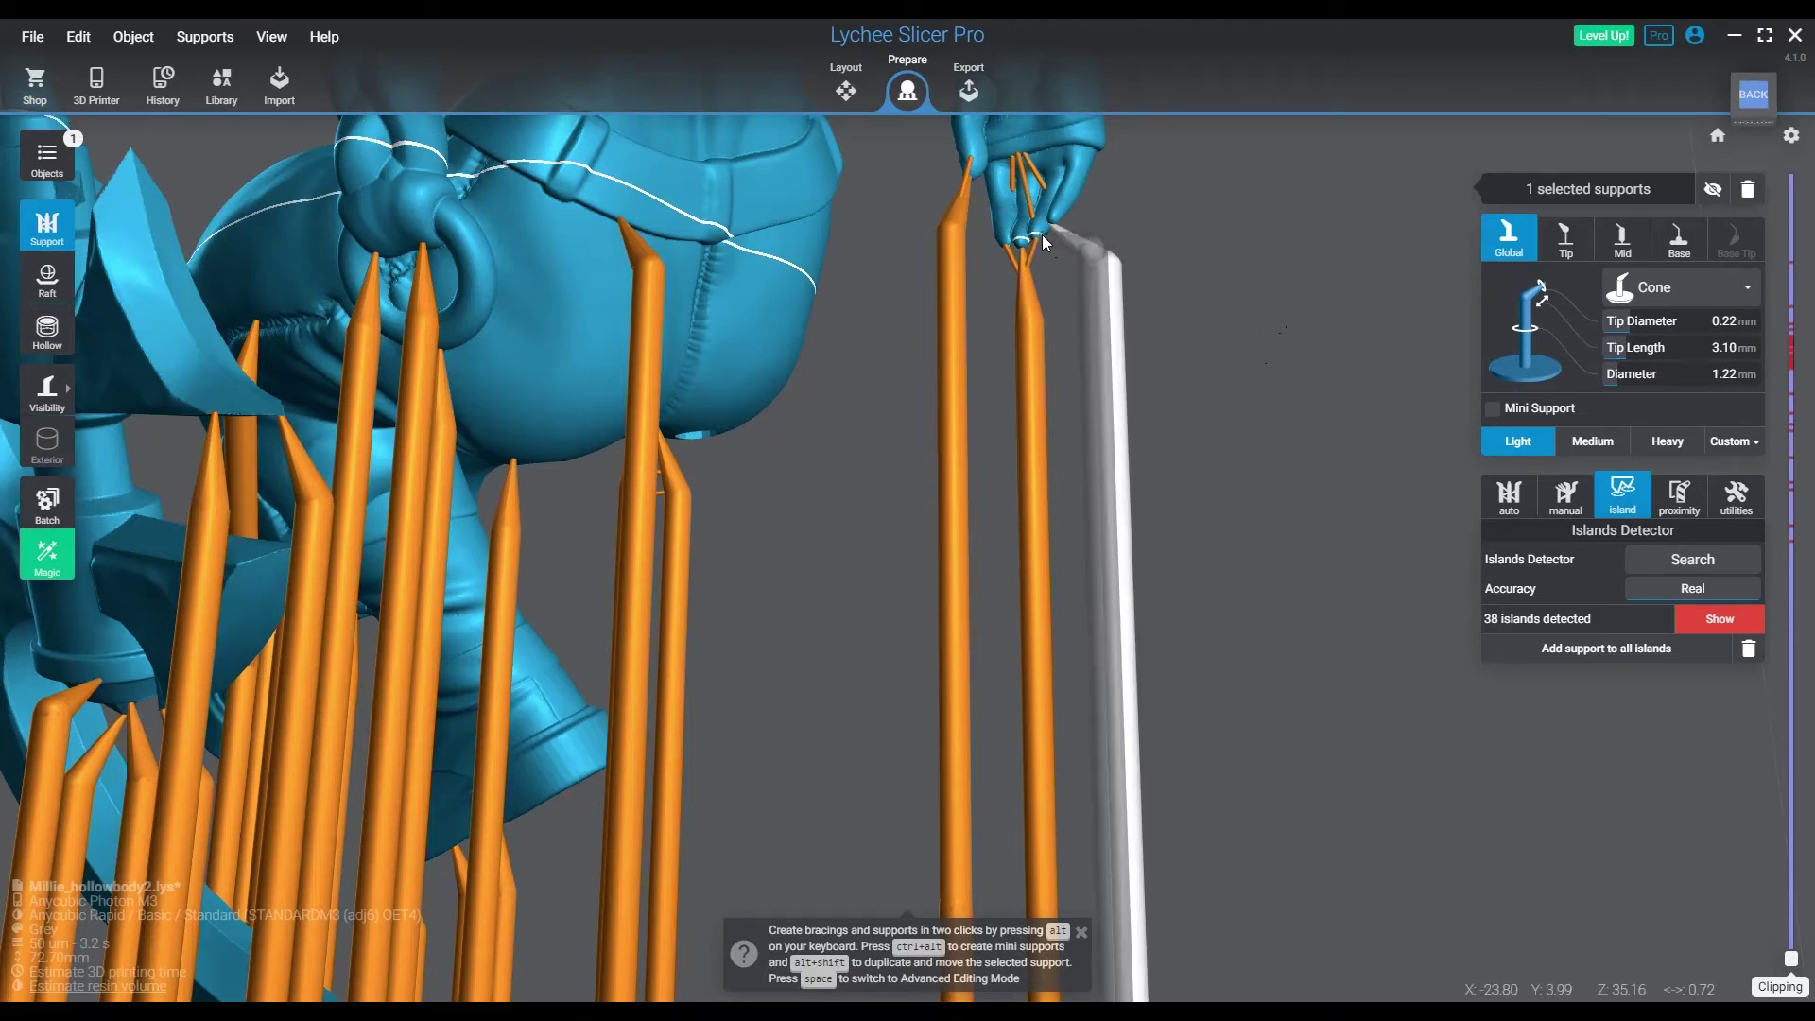
{"action": "left_click", "coordinate": [1082, 248], "text": "ctrl+alt"}
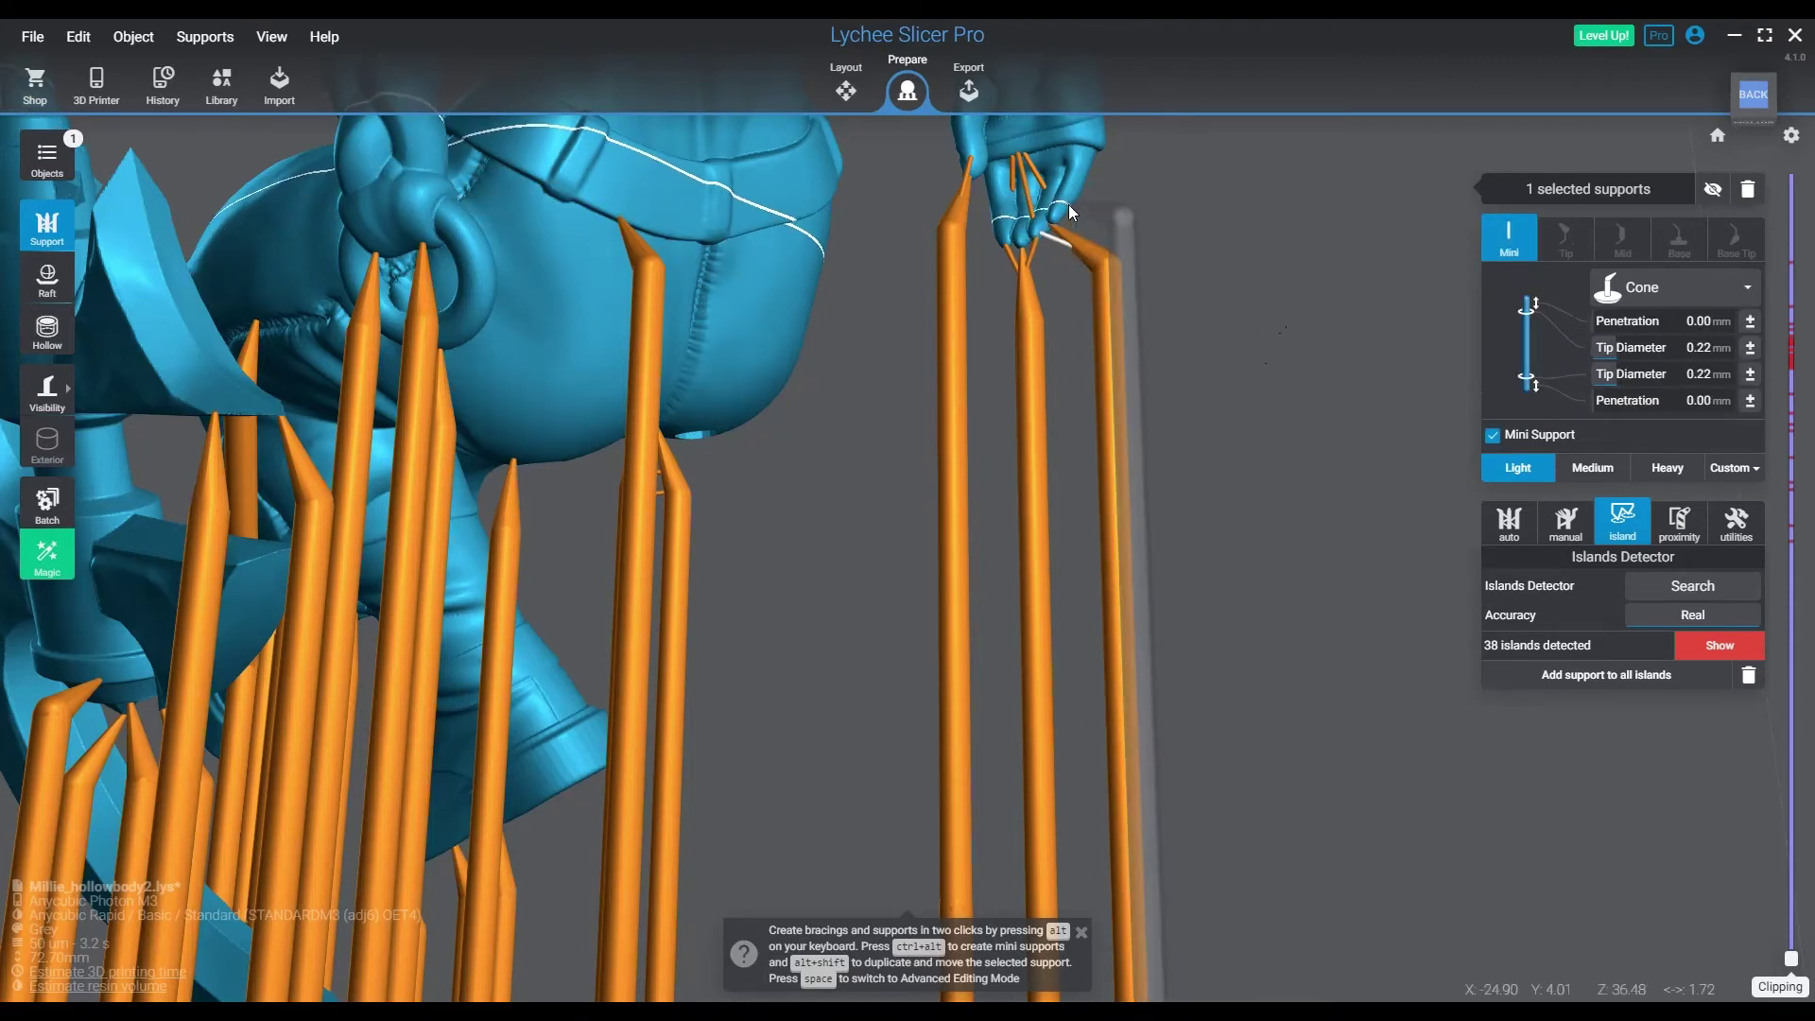
{"action": "left_click", "coordinate": [1068, 204], "text": "ctrl+alt"}
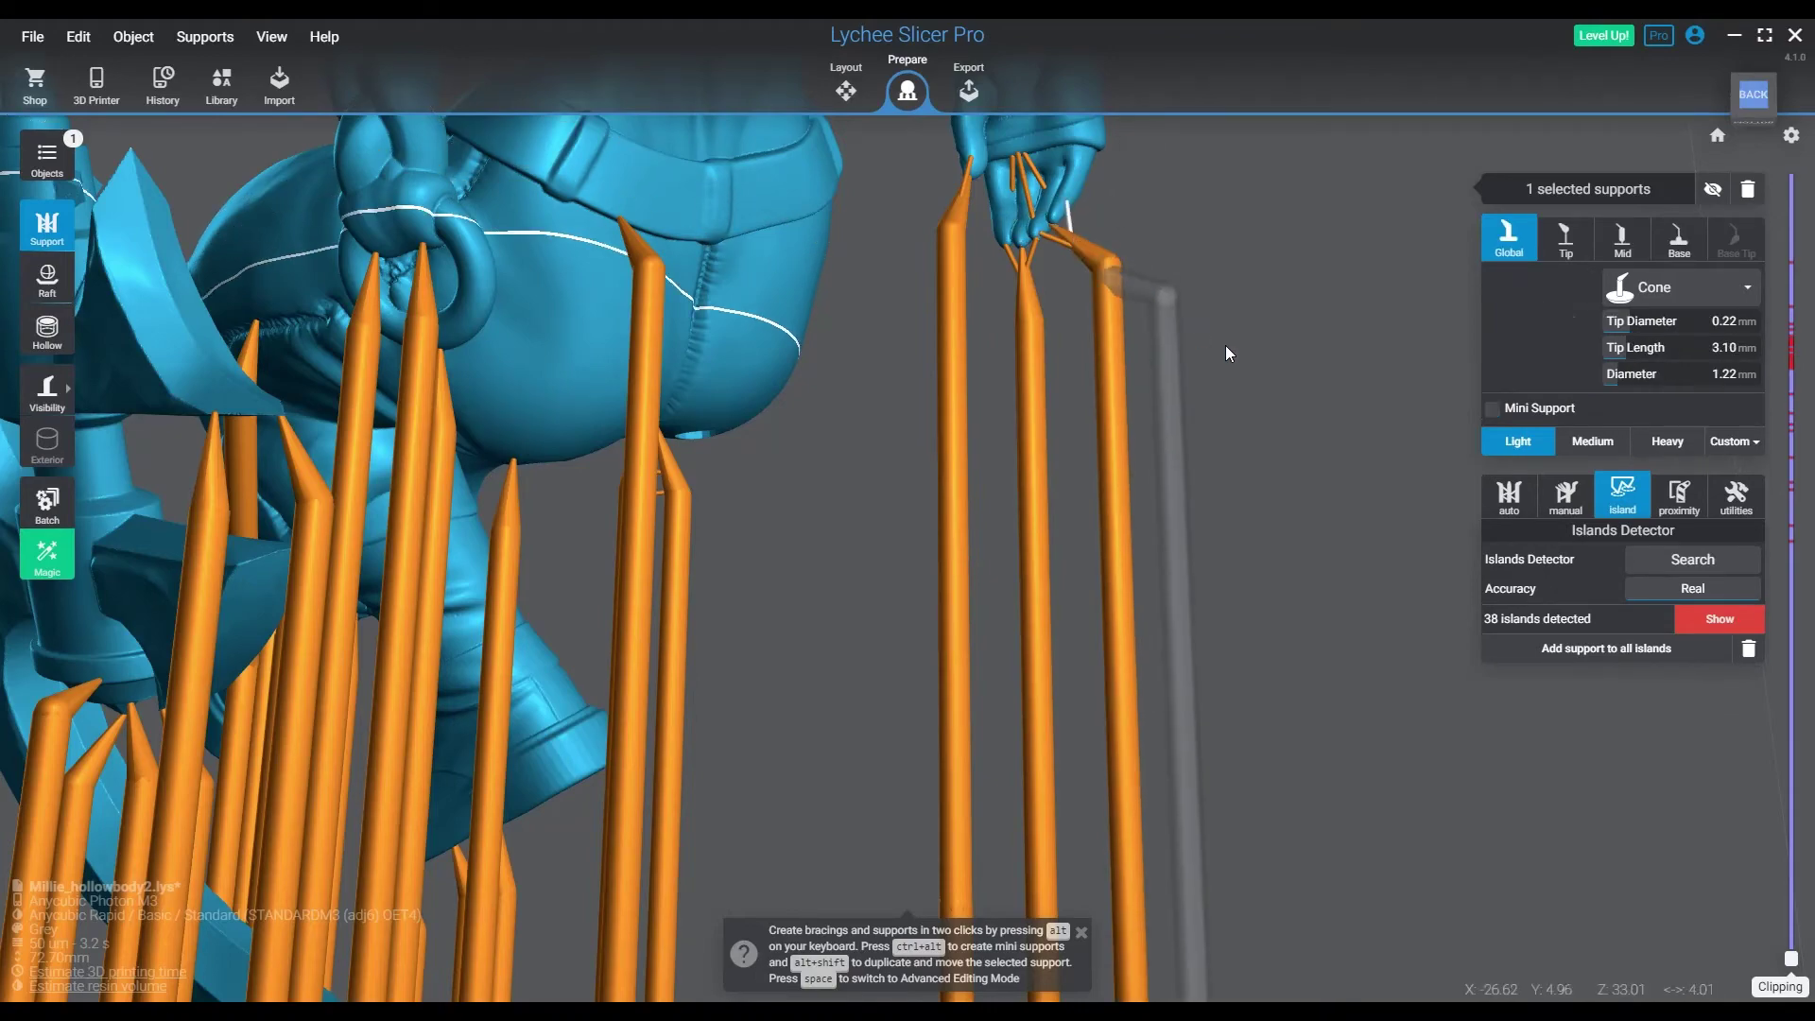
- Tie the side of the finger nearest the thumb to the thumb's support with two mini supports
{"action": "left_click_drag", "start_coordinate": [1225, 344], "coordinate": [387, 515]}
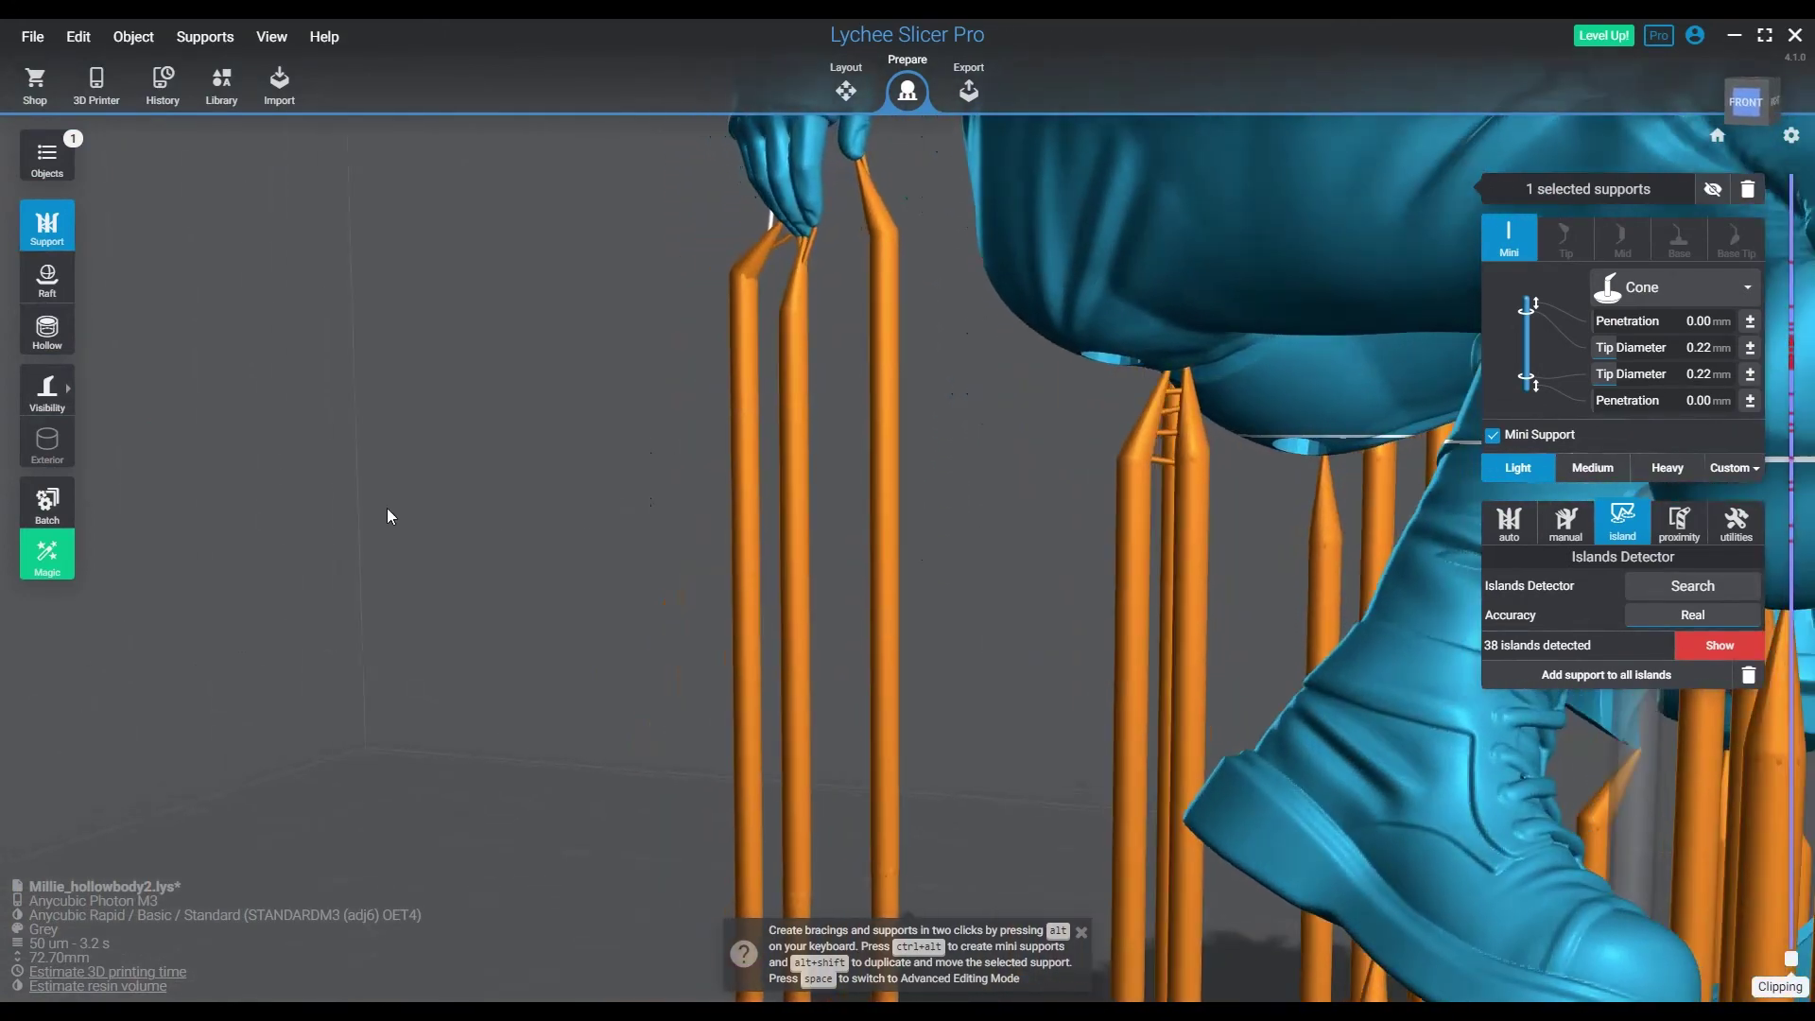
{"action": "left_click", "coordinate": [820, 171]}
{"action": "left_click", "coordinate": [864, 187], "text": "ctrl+alt"}
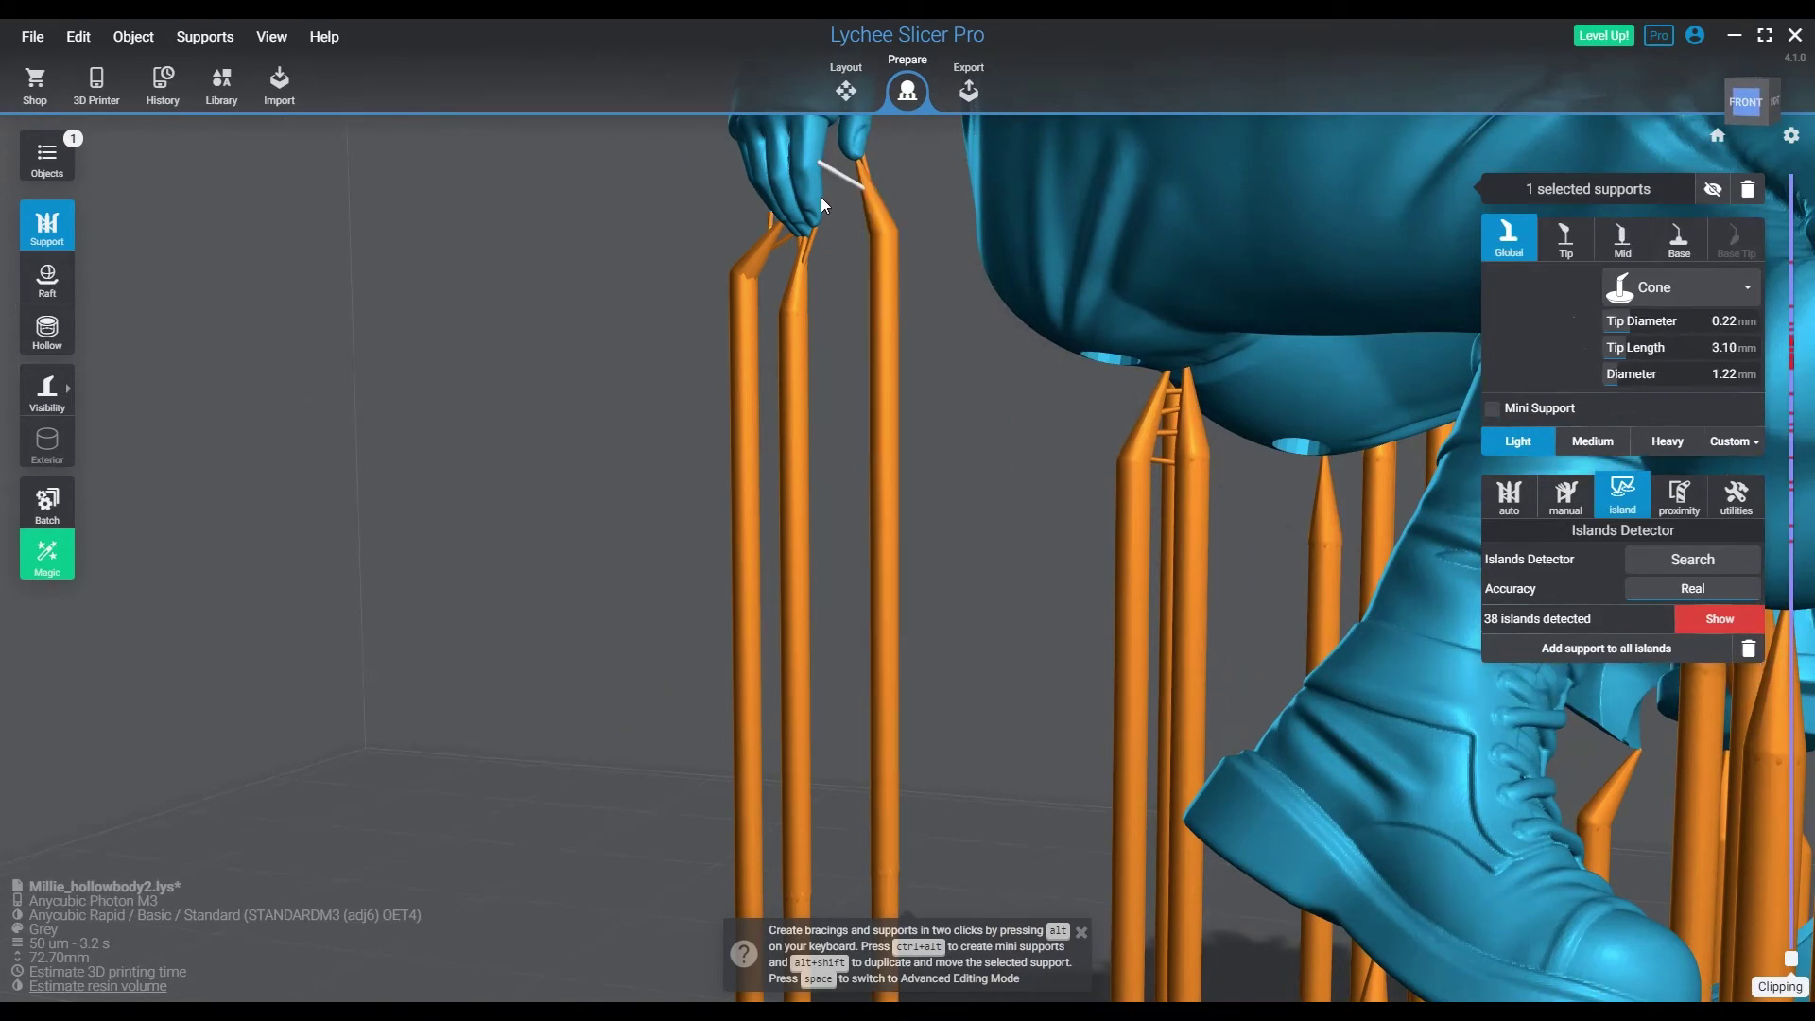
{"action": "left_click", "coordinate": [812, 196], "text": "ctrl+alt"}
{"action": "left_click", "coordinate": [866, 202], "text": "ctrl+alt"}
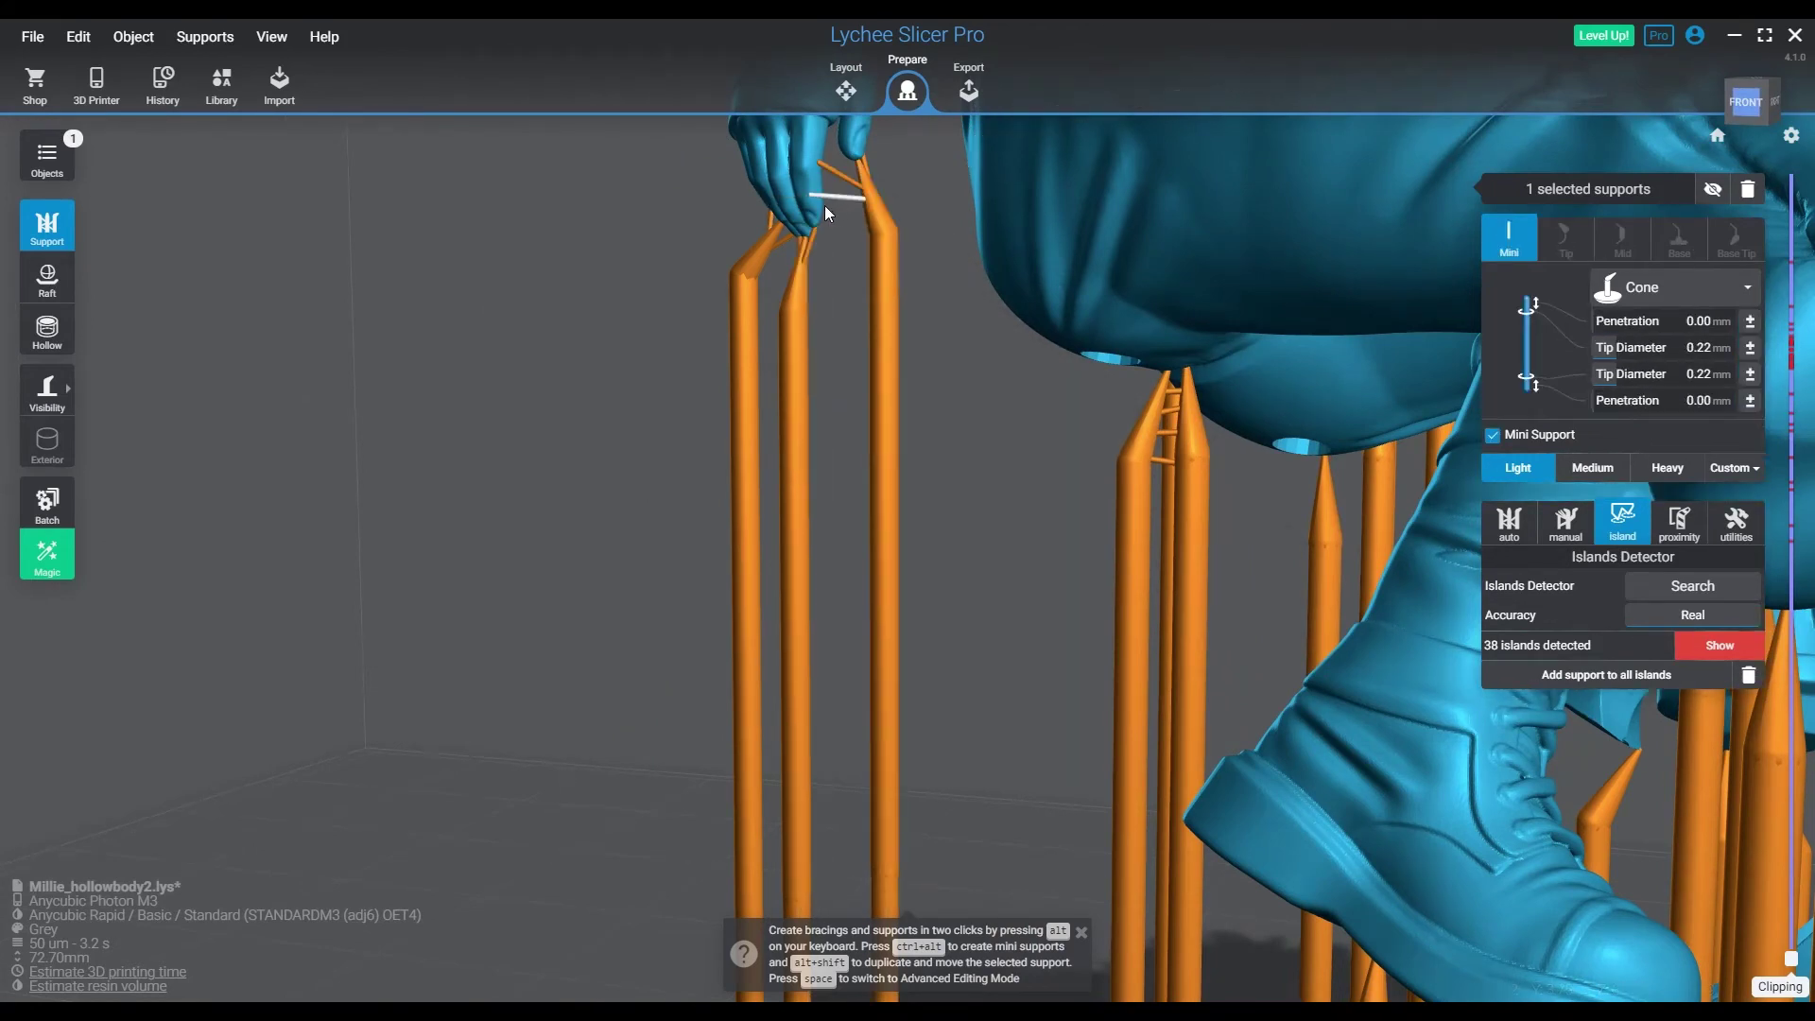
{"action": "left_click", "coordinate": [819, 207], "text": "ctrl+alt"}
- Place a Light support under the belt's strap end and tie the island below the buckle to the belt with a mini support
{"action": "left_click_drag", "start_coordinate": [842, 393], "coordinate": [620, 474]}
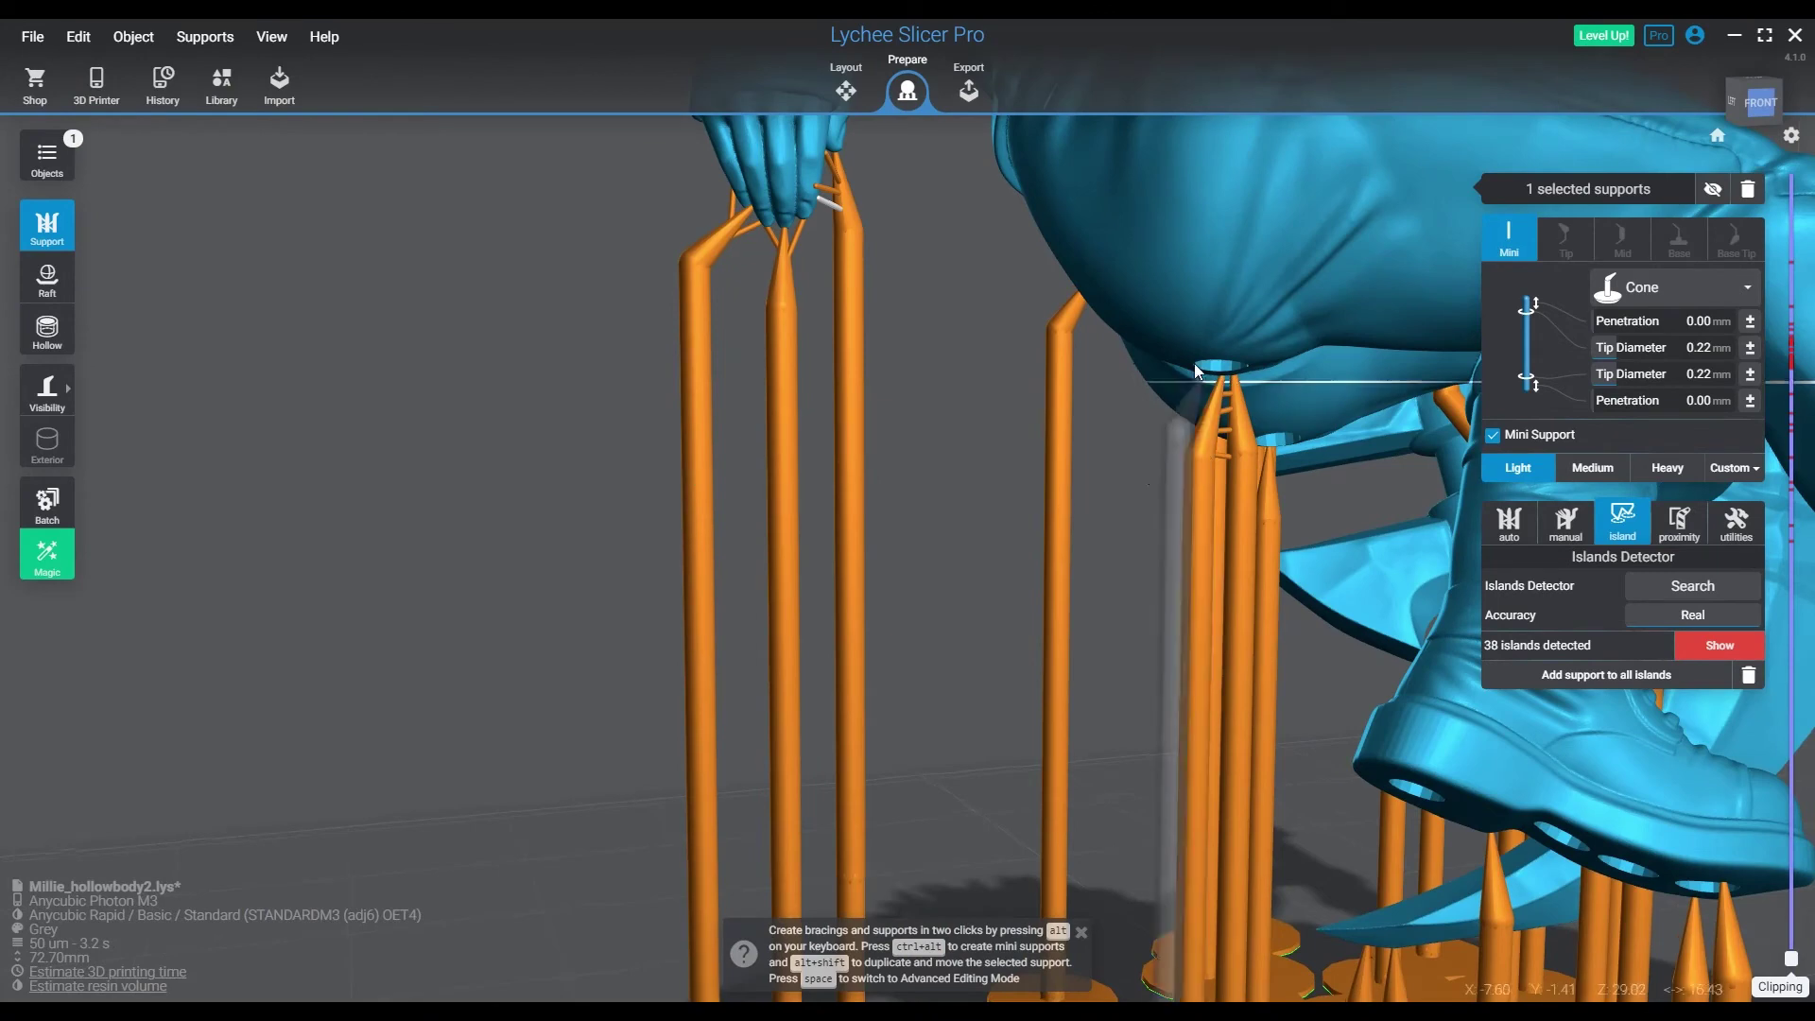
{"action": "scroll", "coordinate": [1202, 539], "scroll_direction": "down", "scroll_amount": 6}
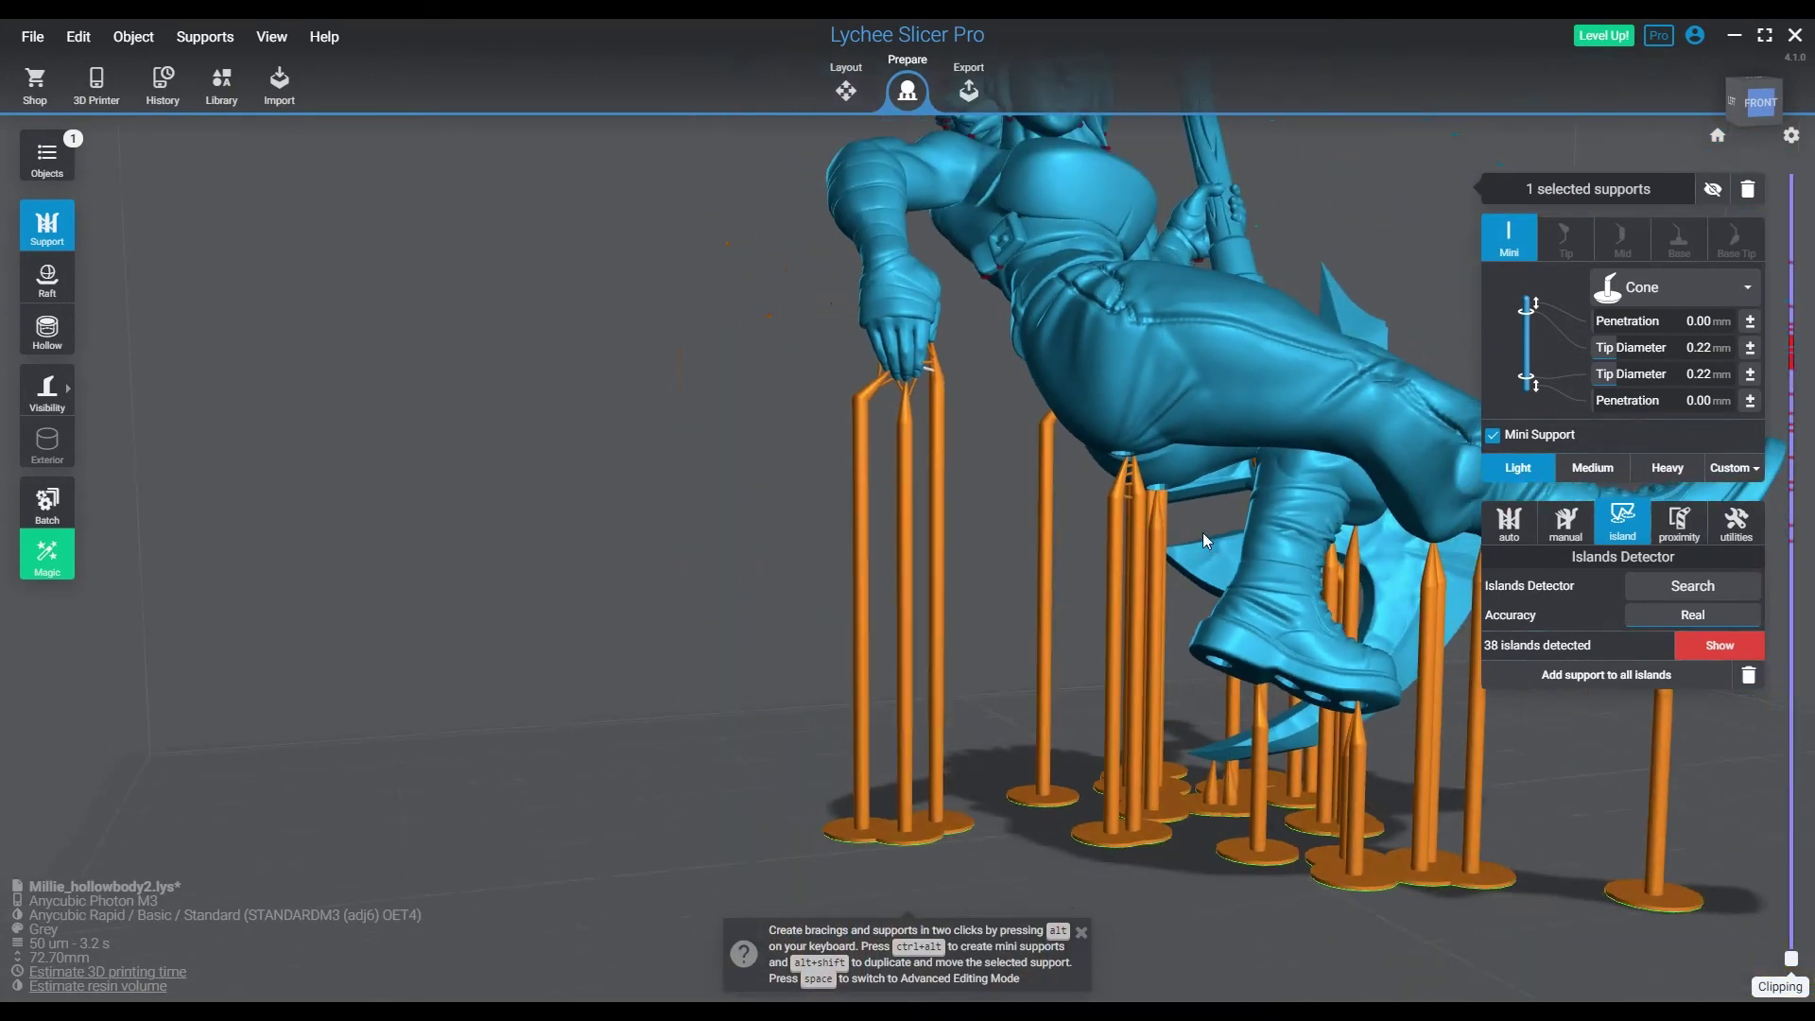
{"action": "scroll", "coordinate": [1233, 656], "scroll_direction": "up", "scroll_amount": 1}
{"action": "right_click_drag", "start_coordinate": [1232, 656], "coordinate": [1221, 673]}
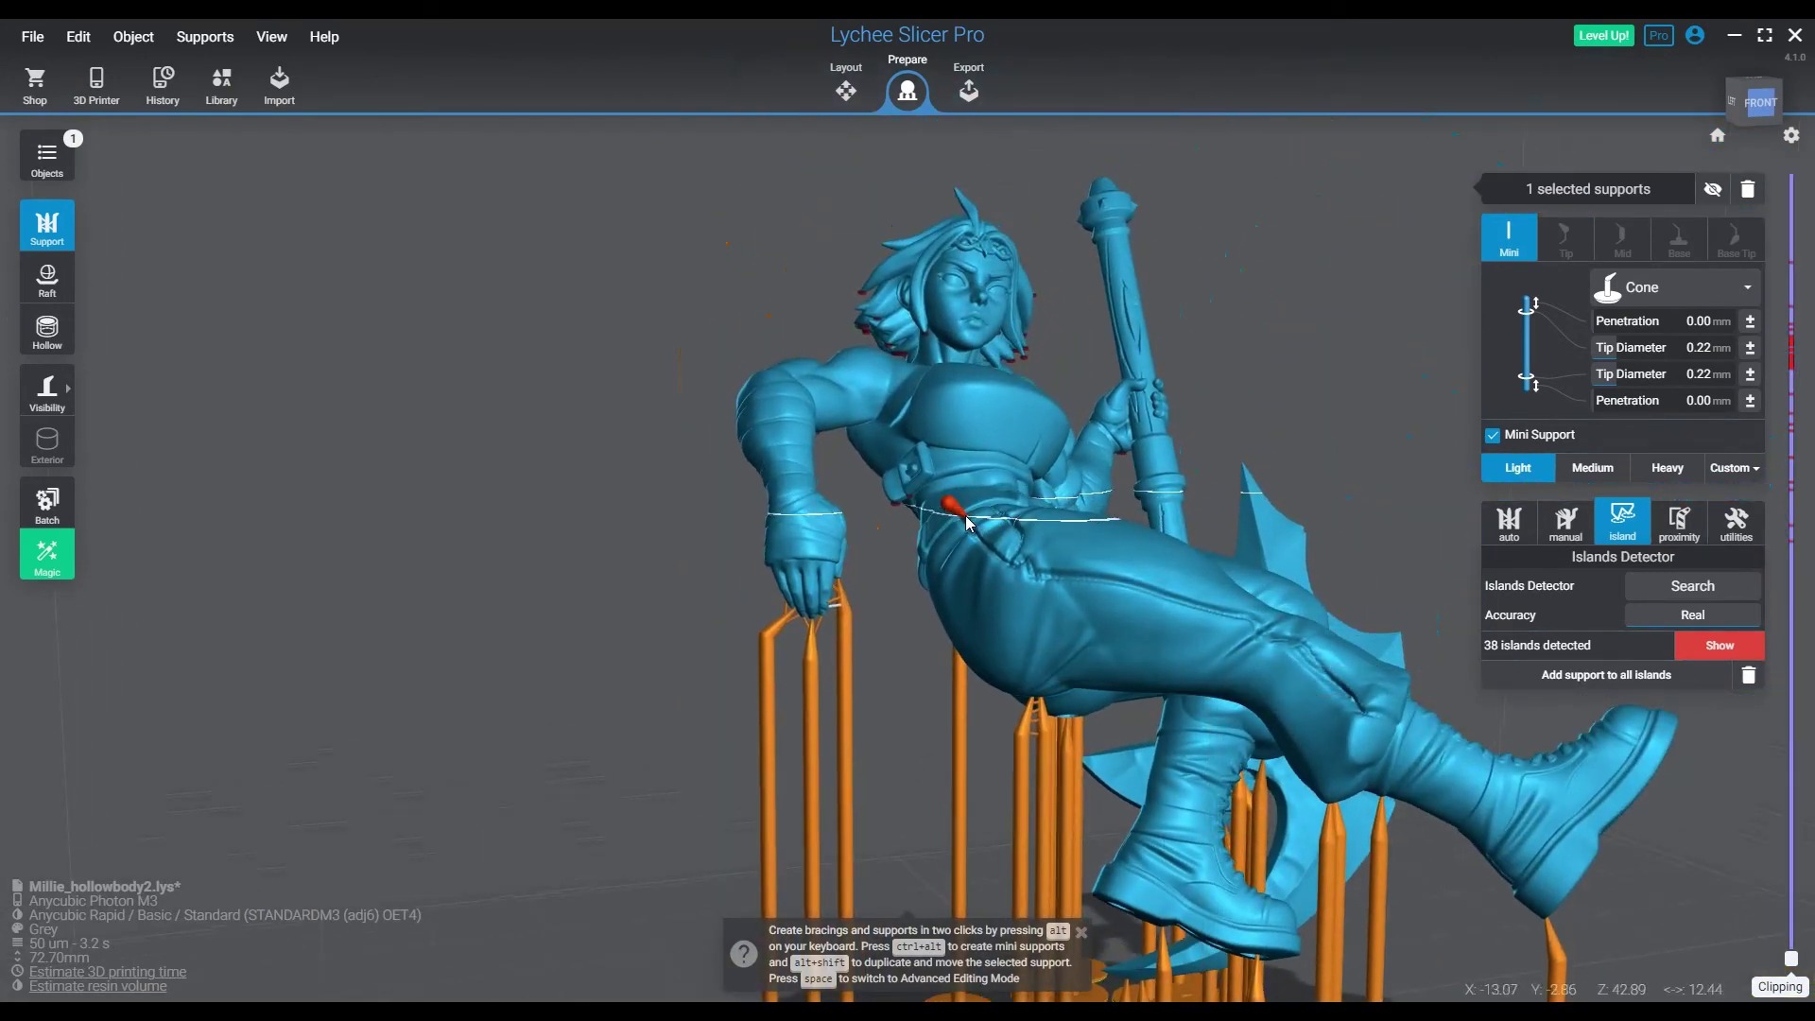
{"action": "left_click_drag", "start_coordinate": [966, 522], "coordinate": [964, 456]}
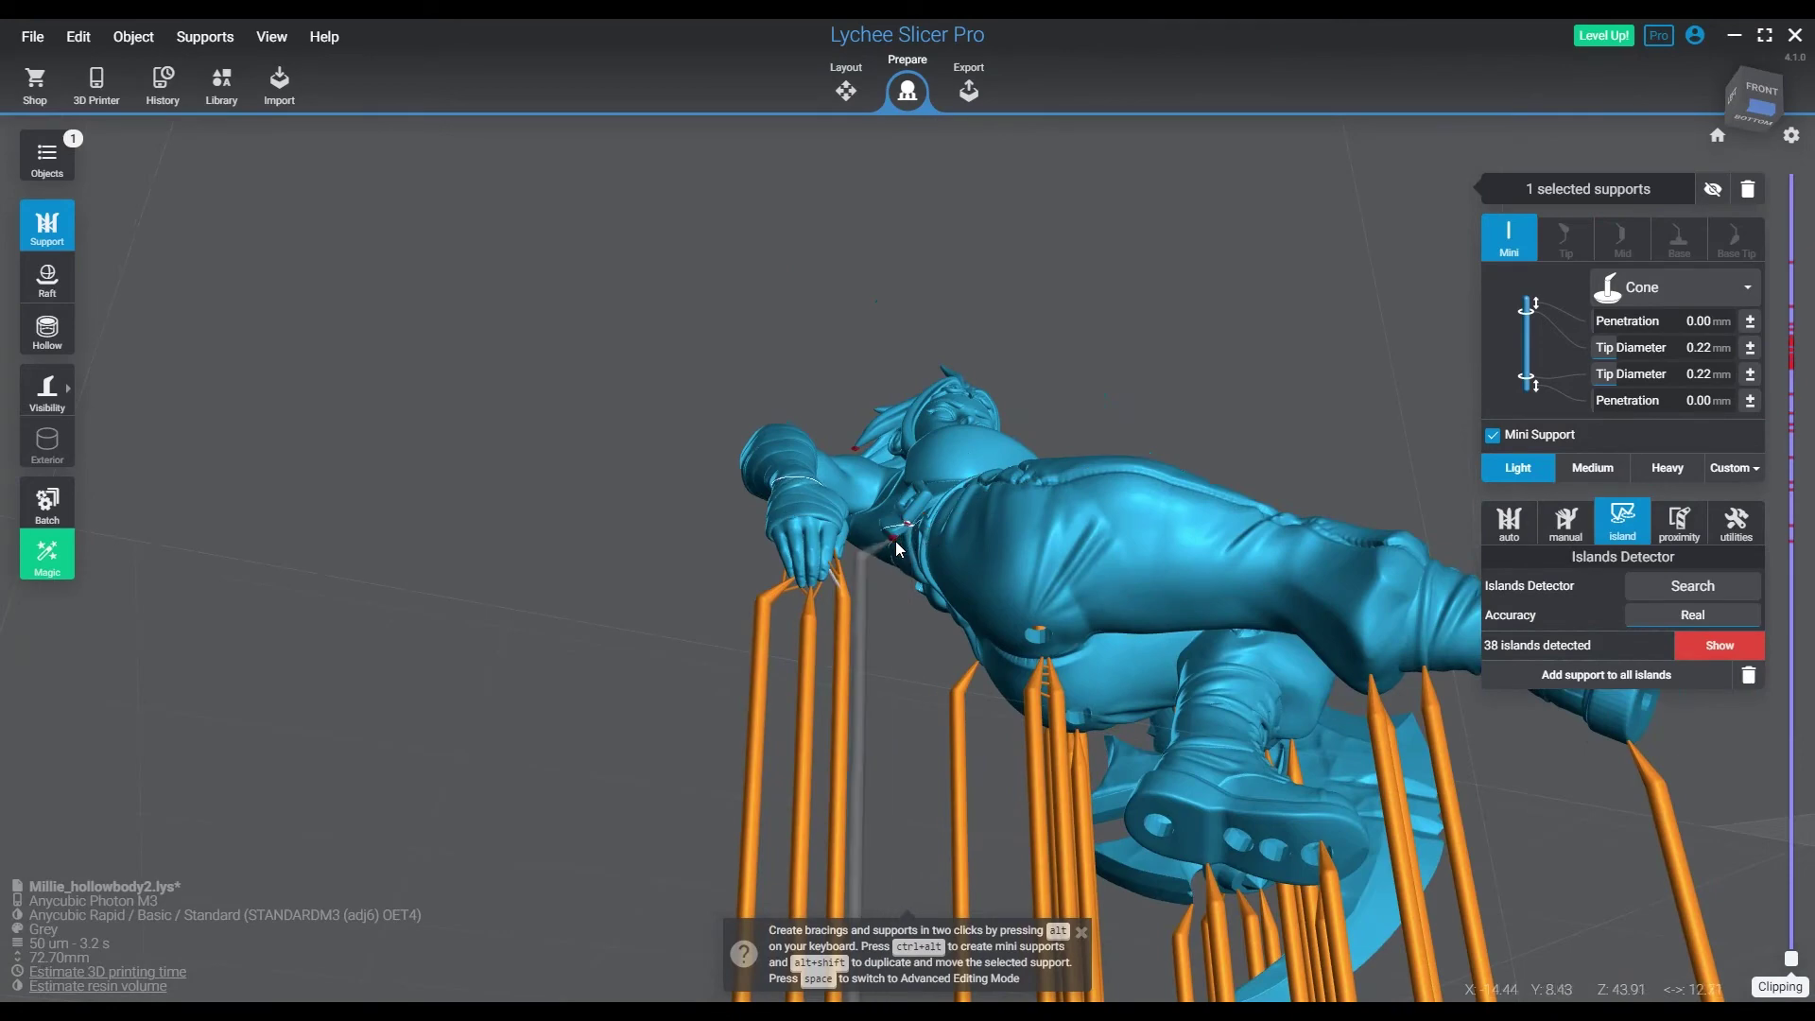
{"action": "scroll", "coordinate": [894, 540], "scroll_direction": "up", "scroll_amount": 8}
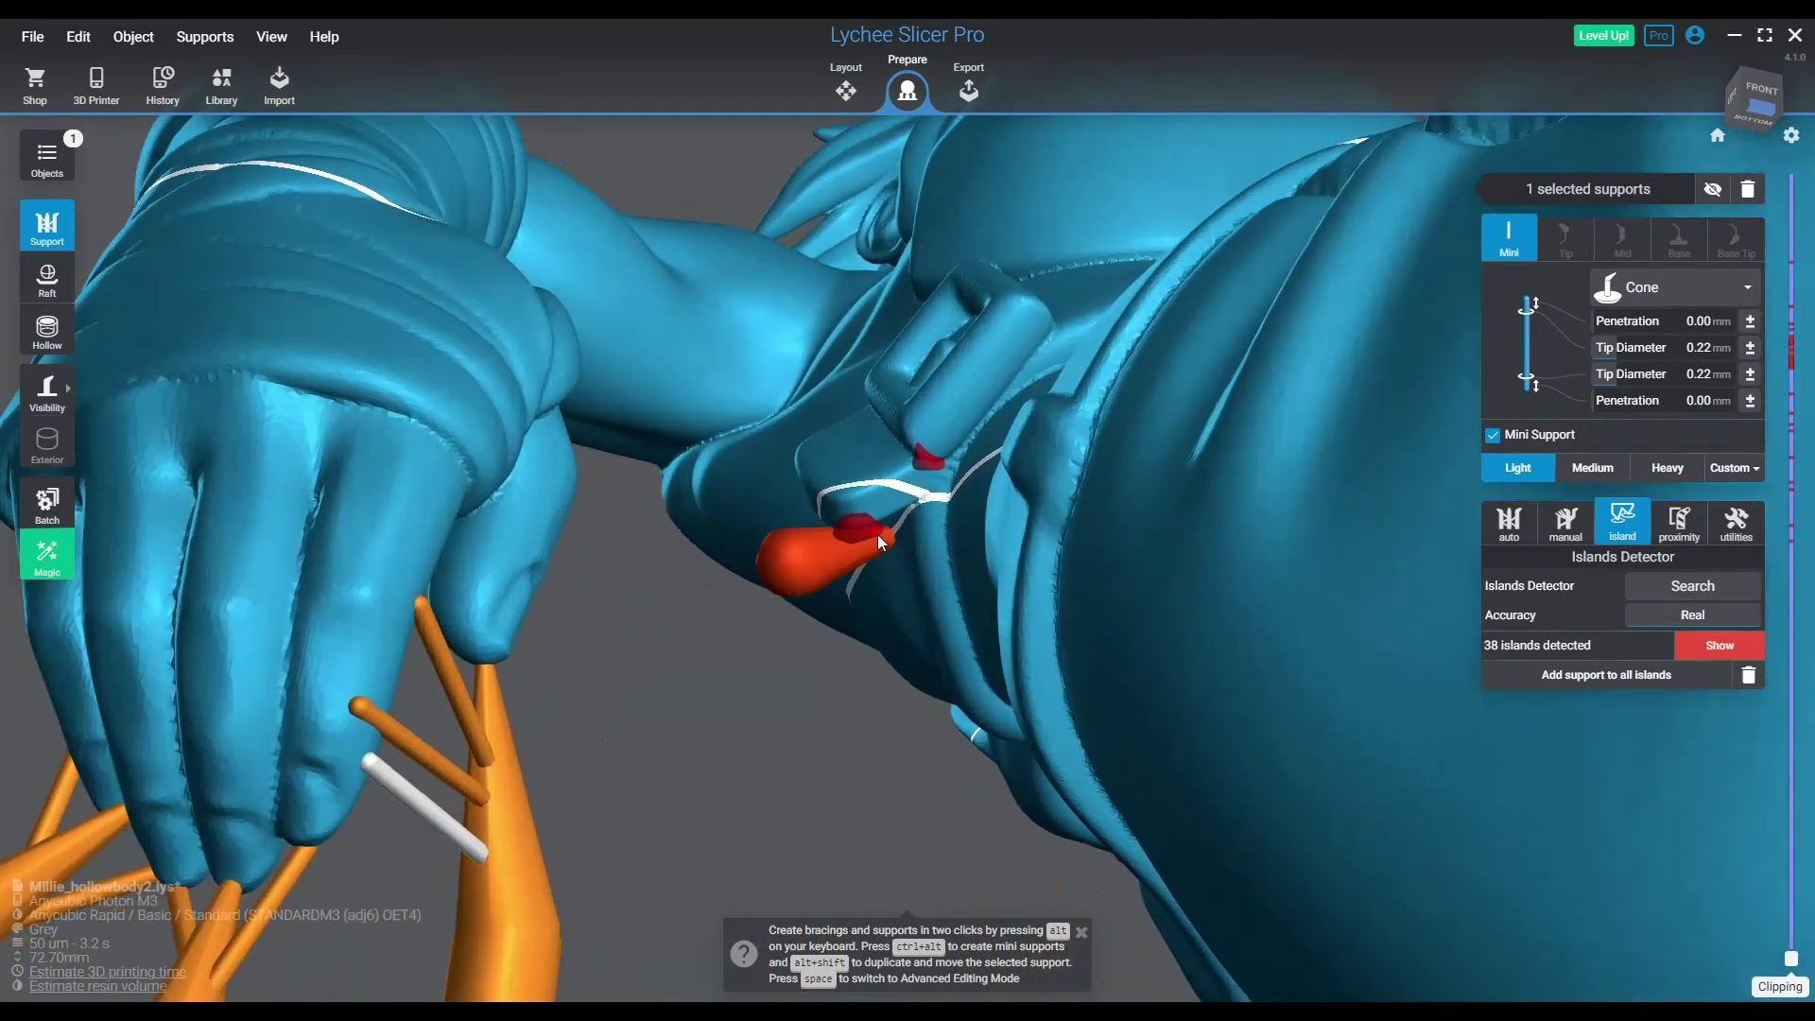
{"action": "left_click", "coordinate": [864, 525]}
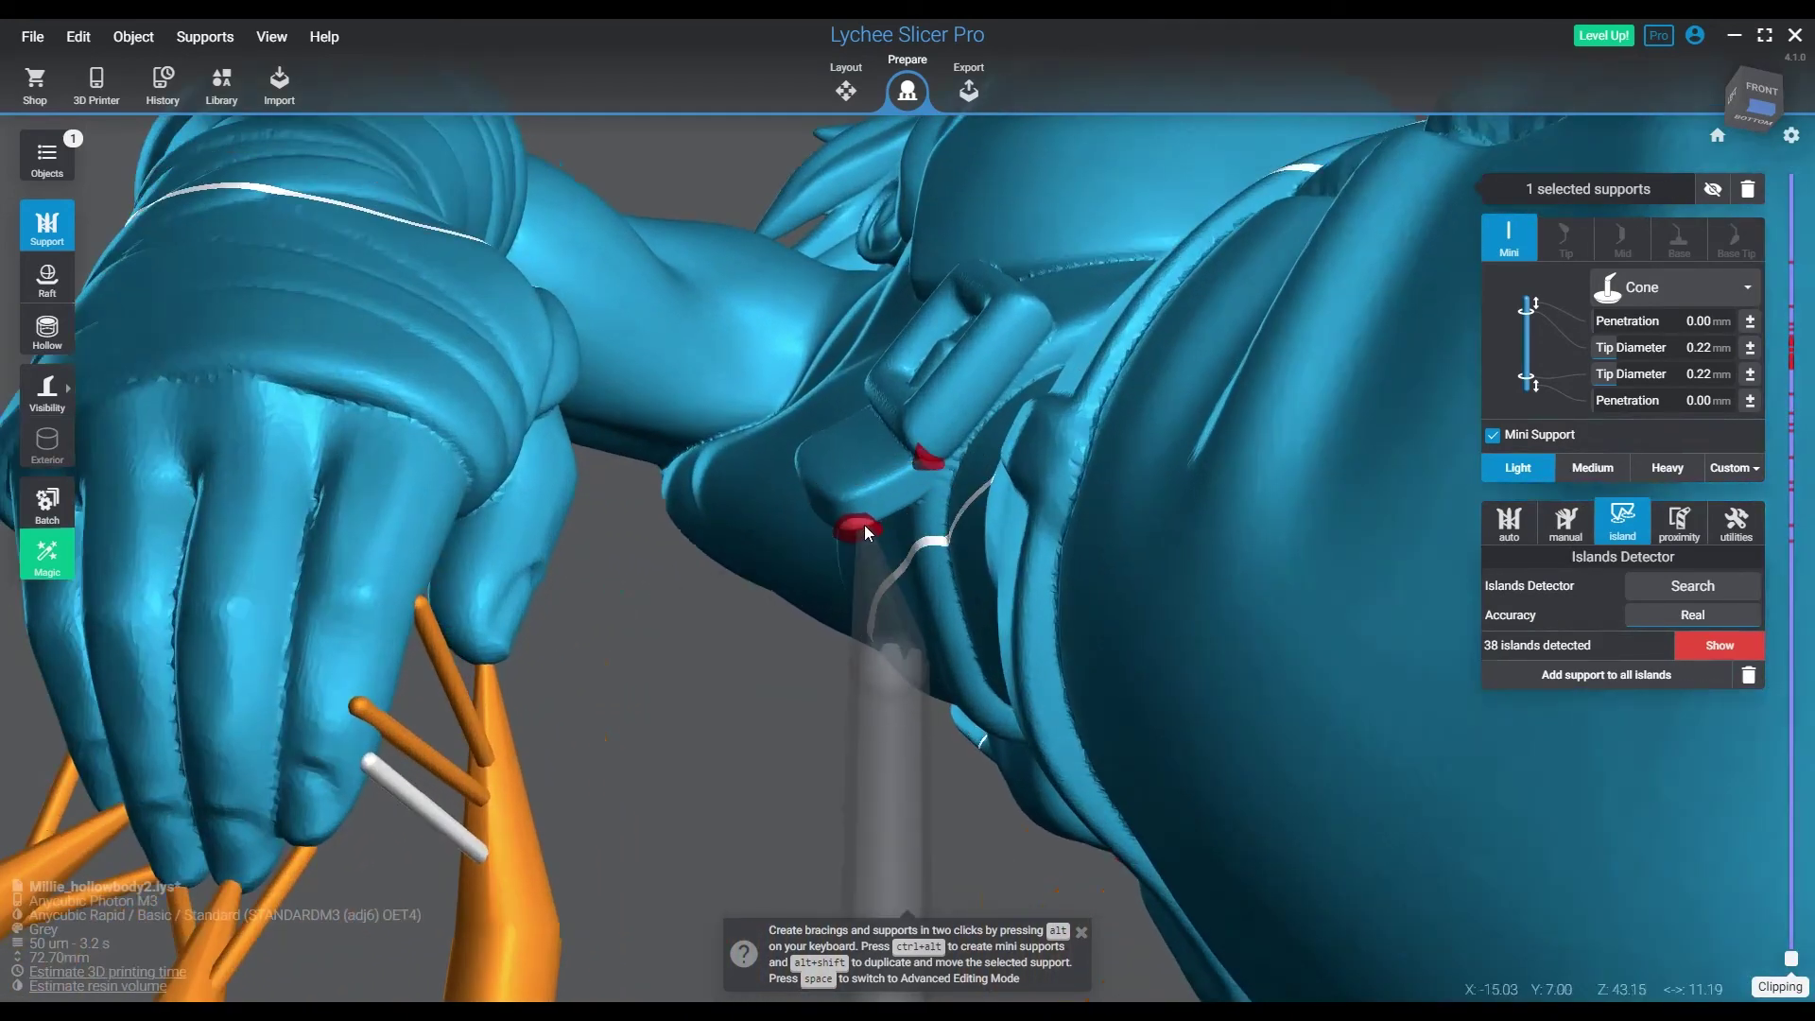
{"action": "left_click", "coordinate": [931, 463], "text": "ctrl+alt"}
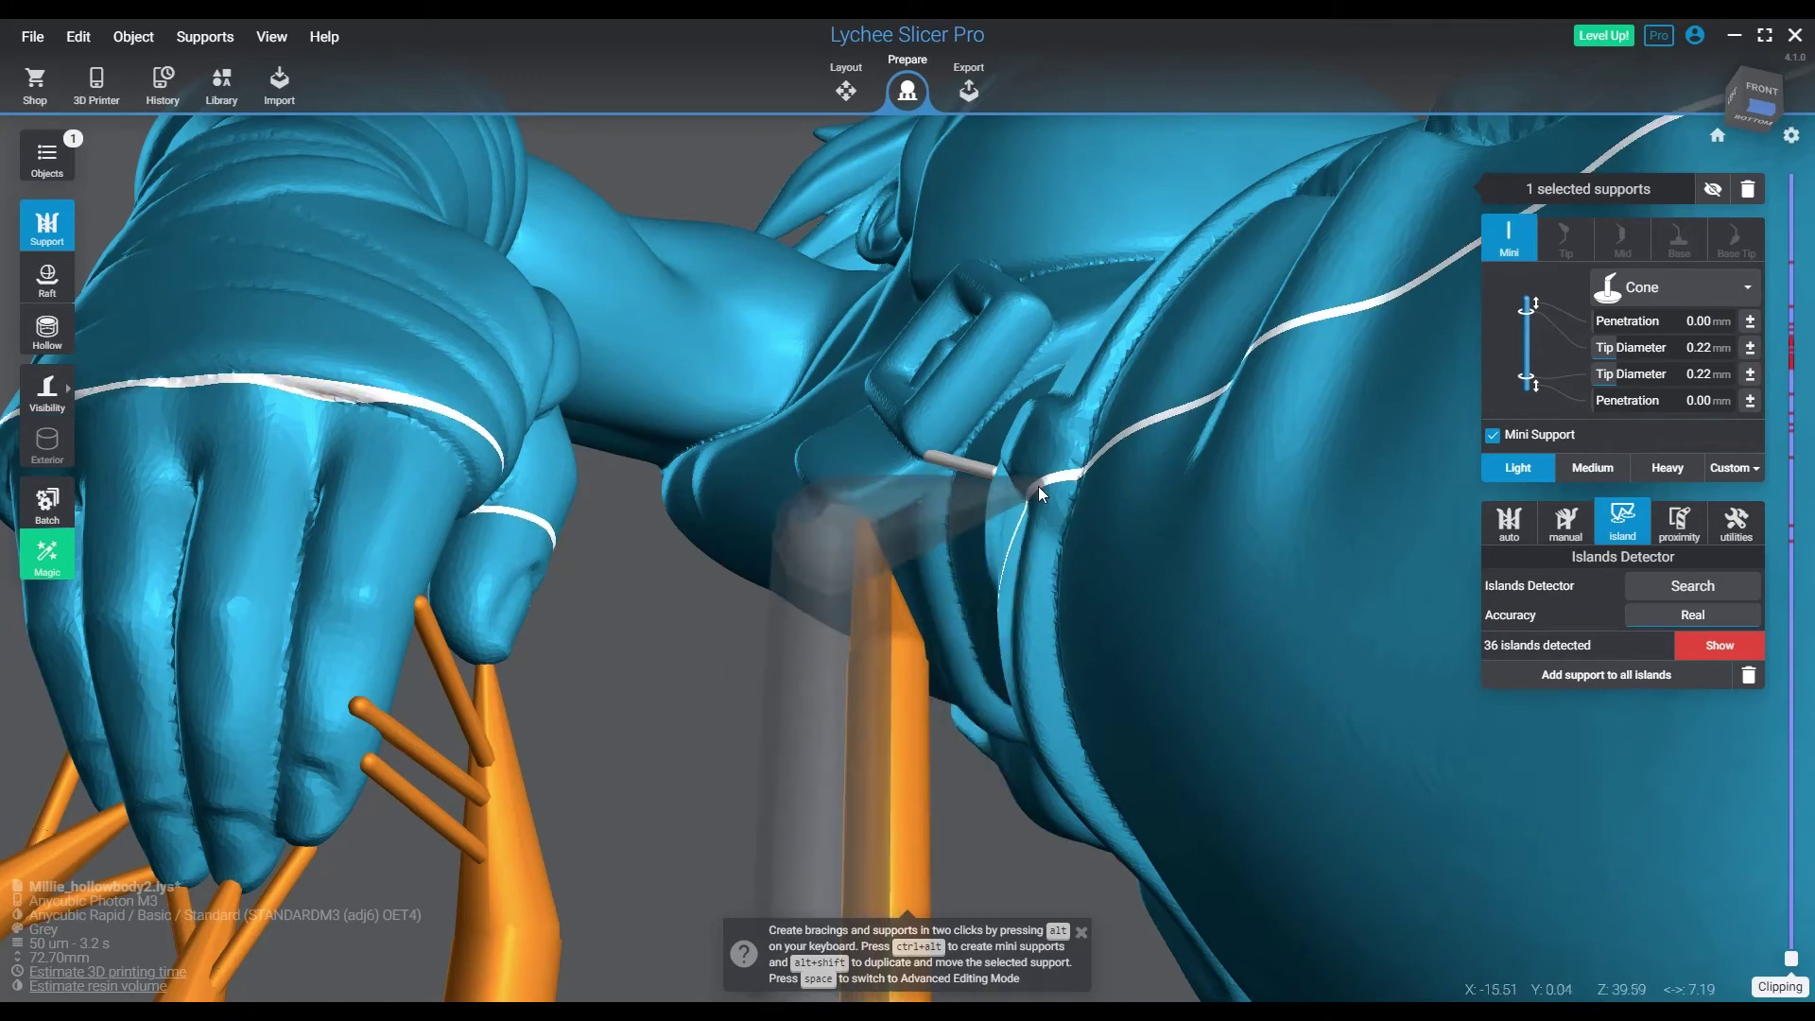
- Tie the belt buckle's lower corner to the strap end's Light support with a mini support, and show the detected islands
{"action": "left_click", "coordinate": [921, 451], "text": "ctrl+alt"}
{"action": "left_click", "coordinate": [895, 609], "text": "ctrl+alt"}
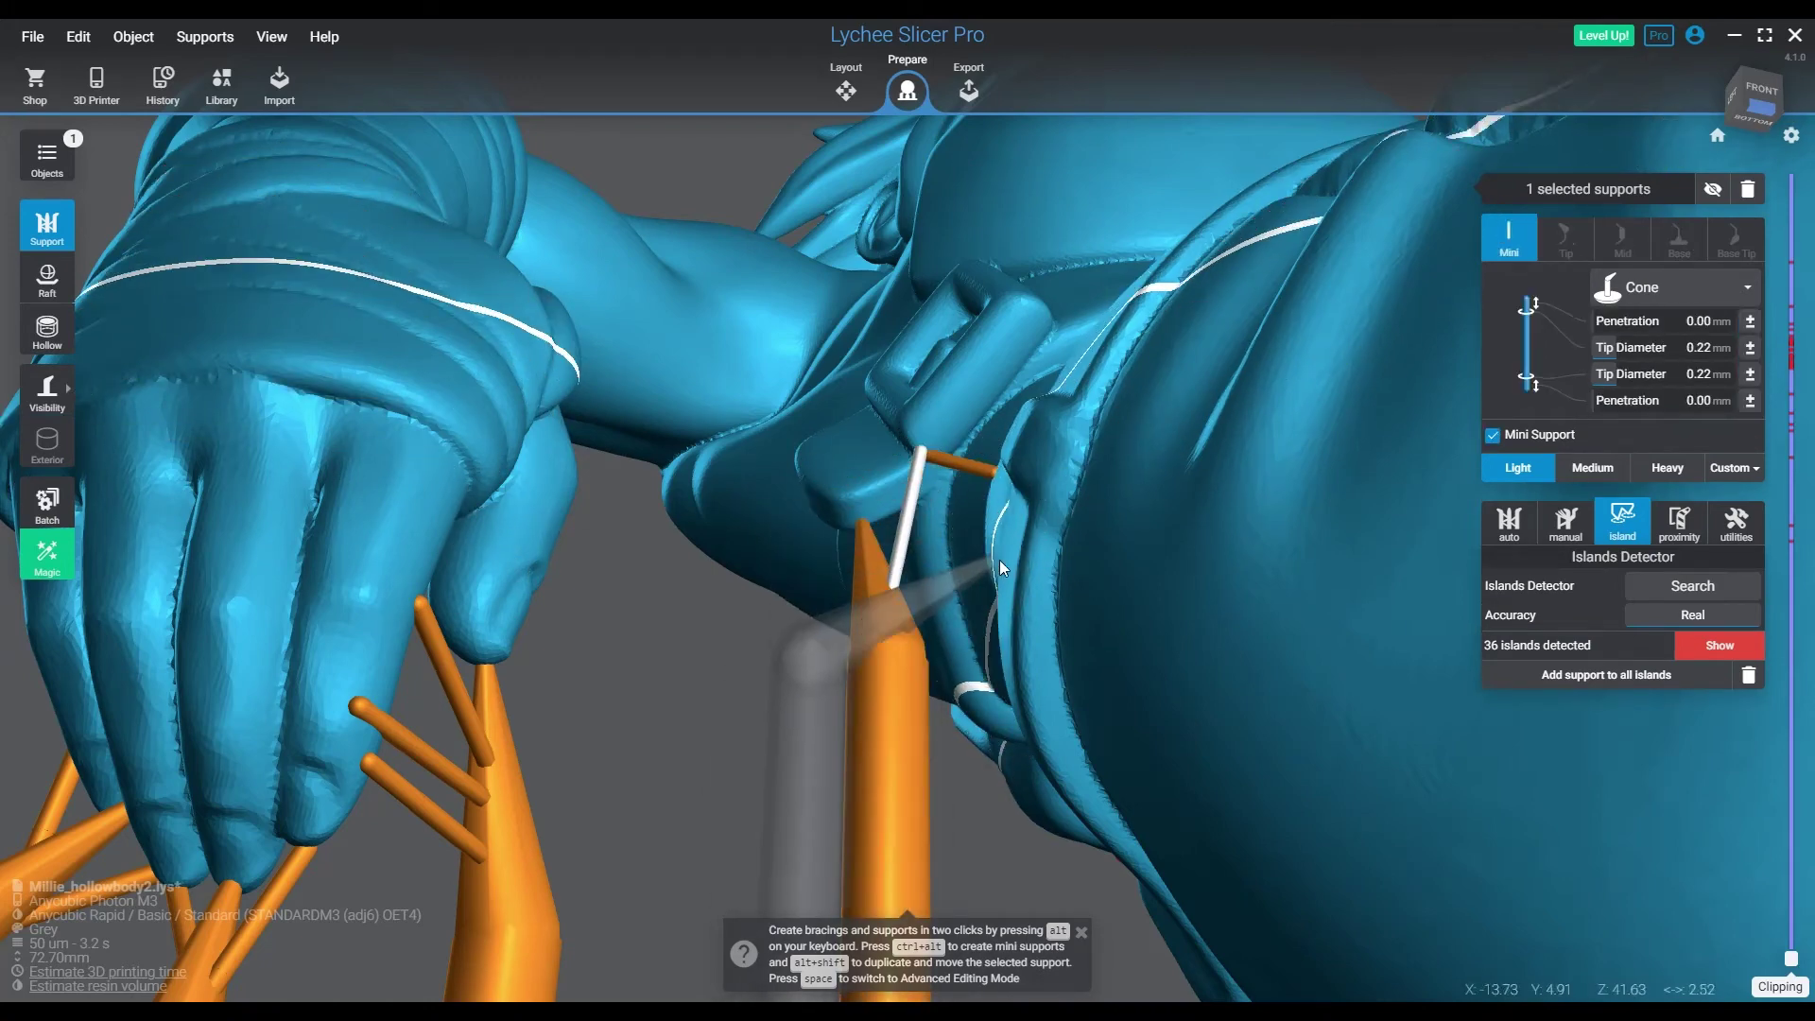
{"action": "scroll", "coordinate": [1000, 562], "scroll_direction": "down", "scroll_amount": 2}
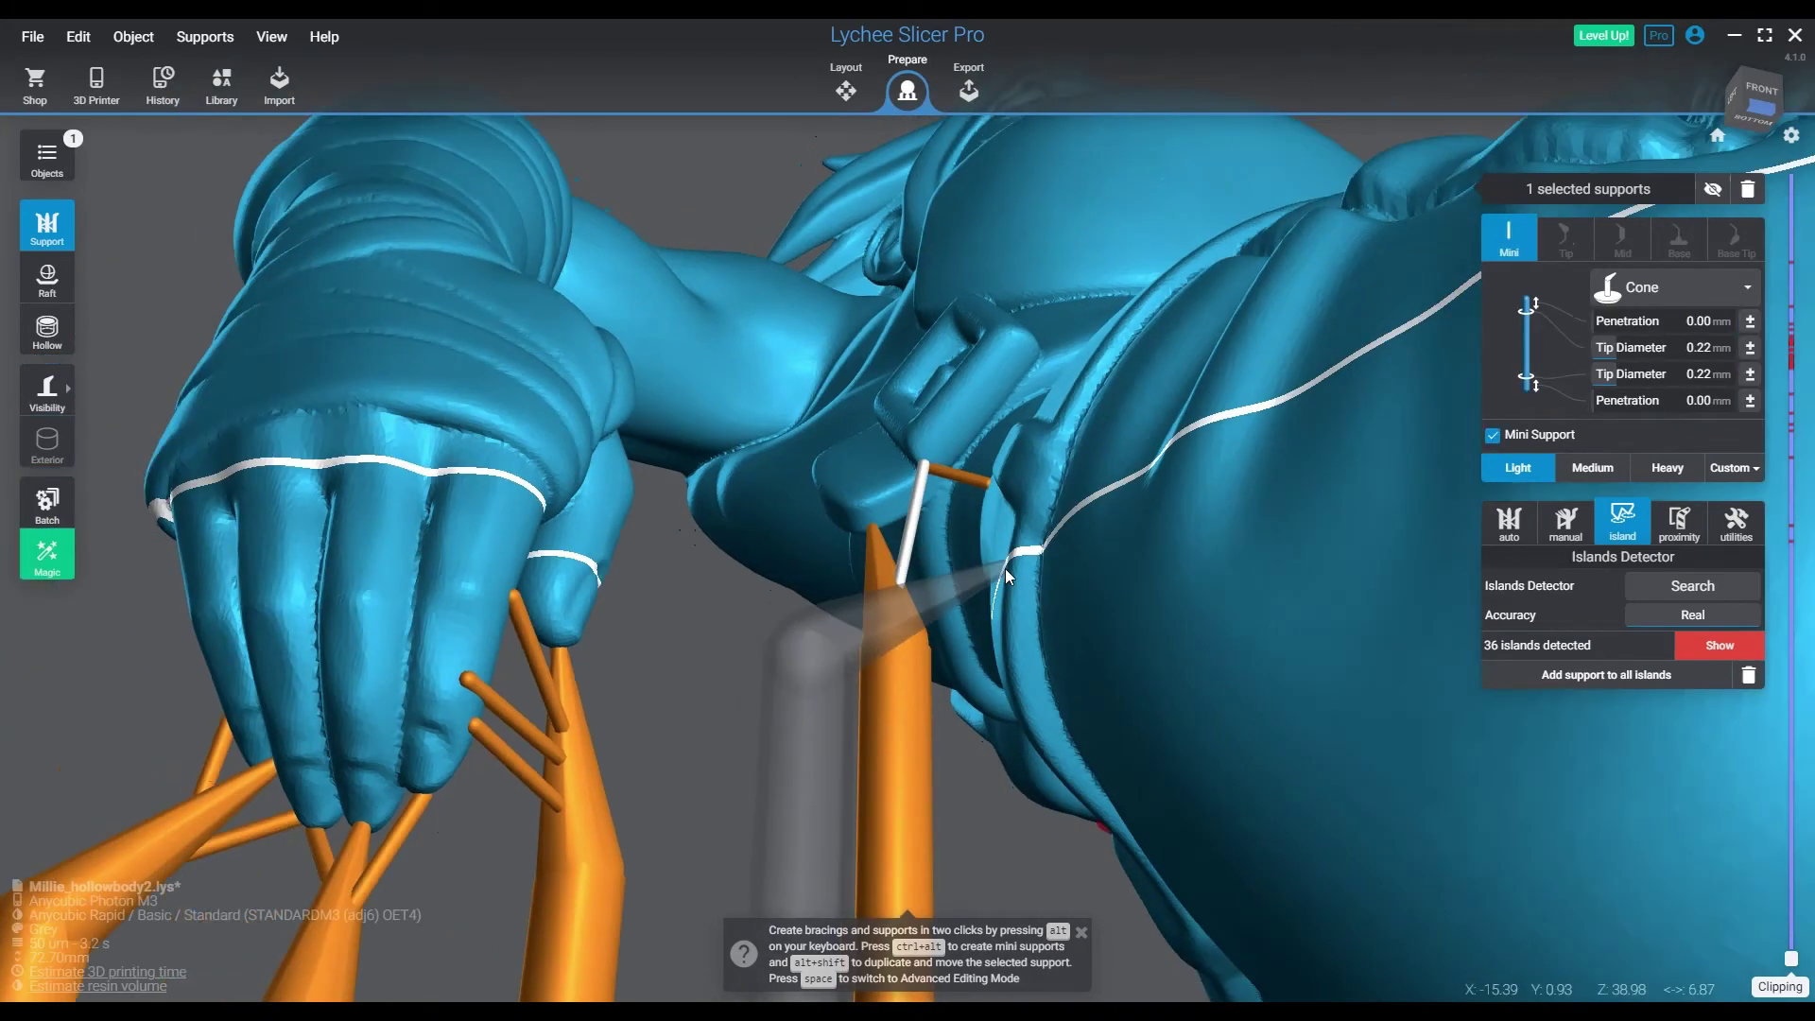
{"action": "left_click", "coordinate": [1694, 649]}
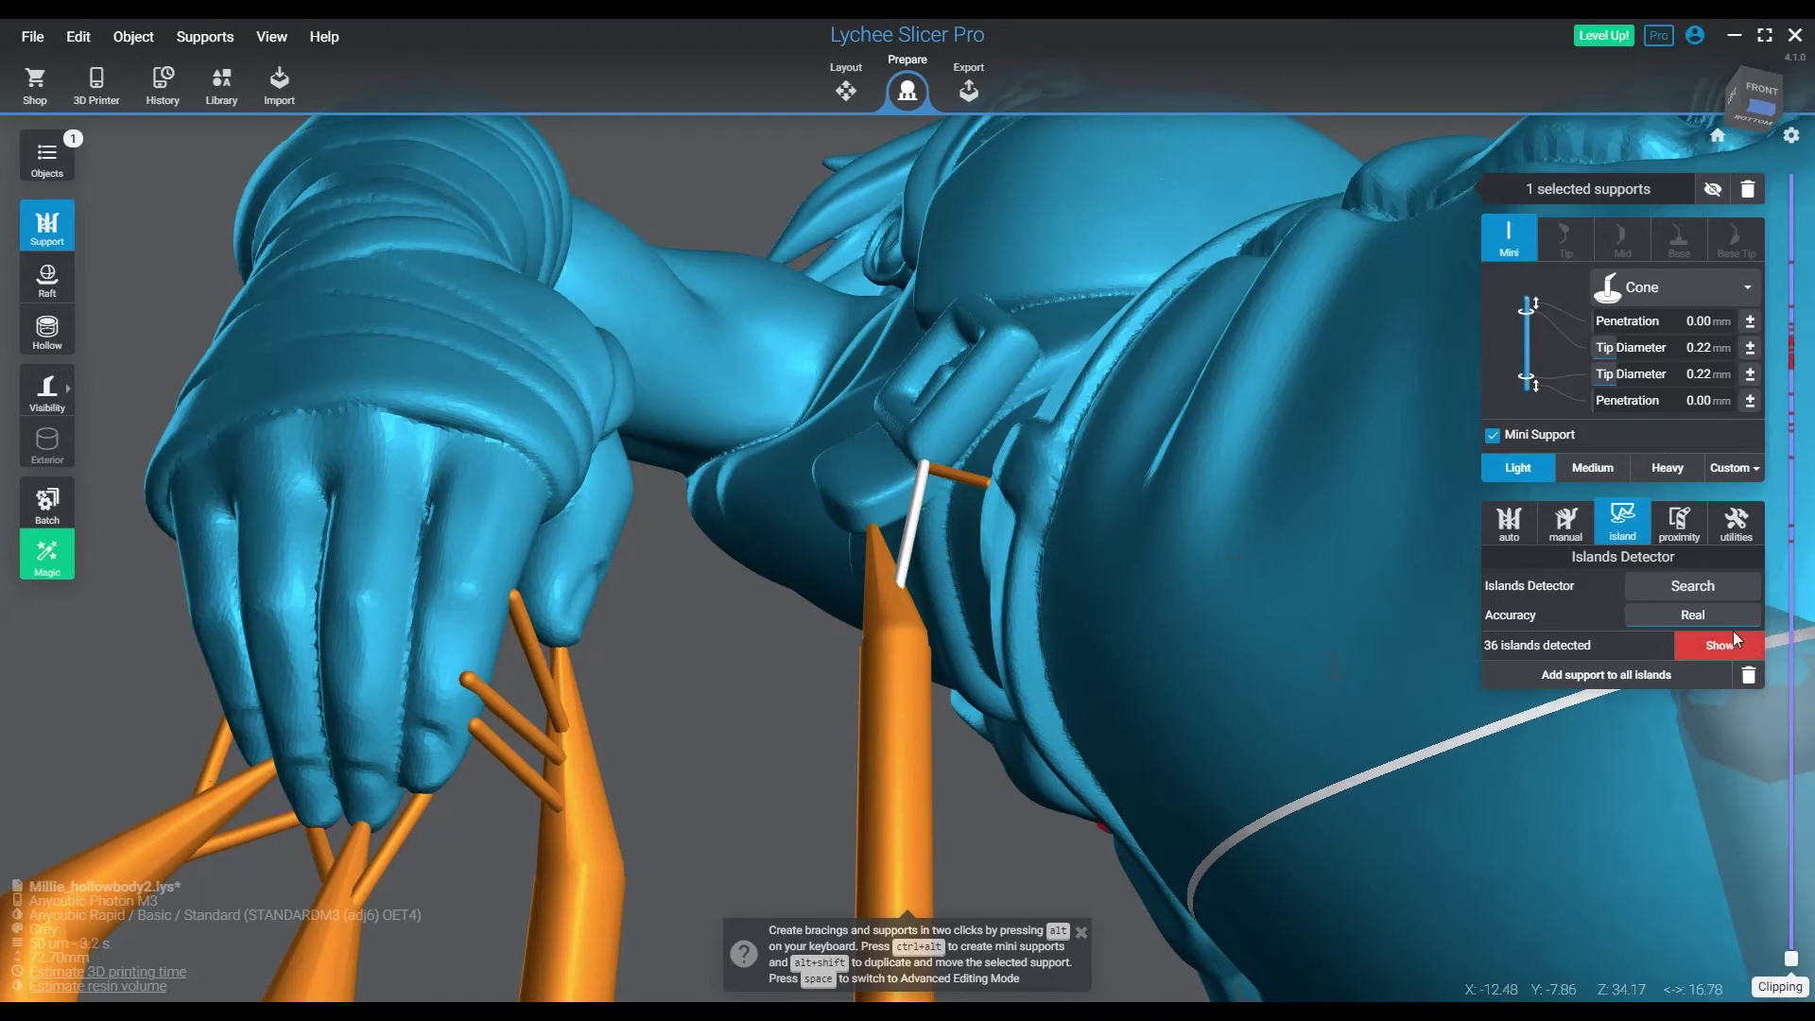
{"action": "left_click", "coordinate": [1716, 652]}
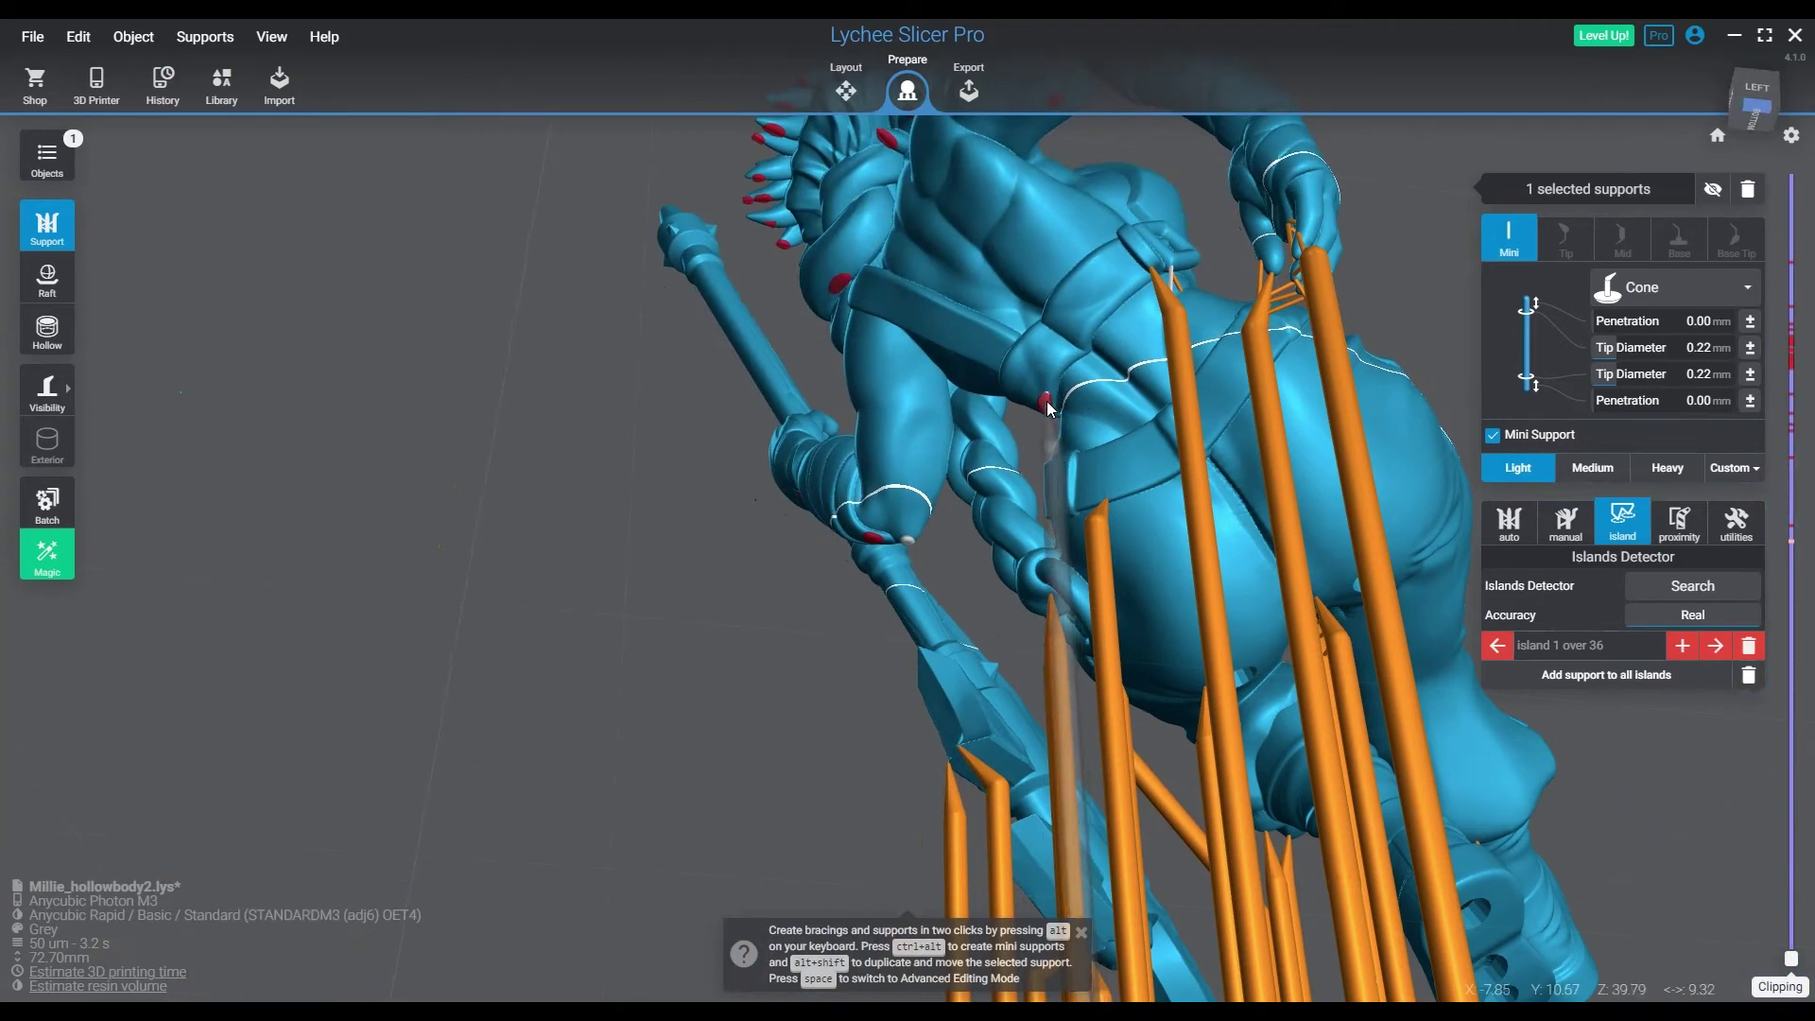
- Place Light supports under the lower end of the back strap and under the coil around the neck
{"action": "left_click", "coordinate": [1043, 406]}
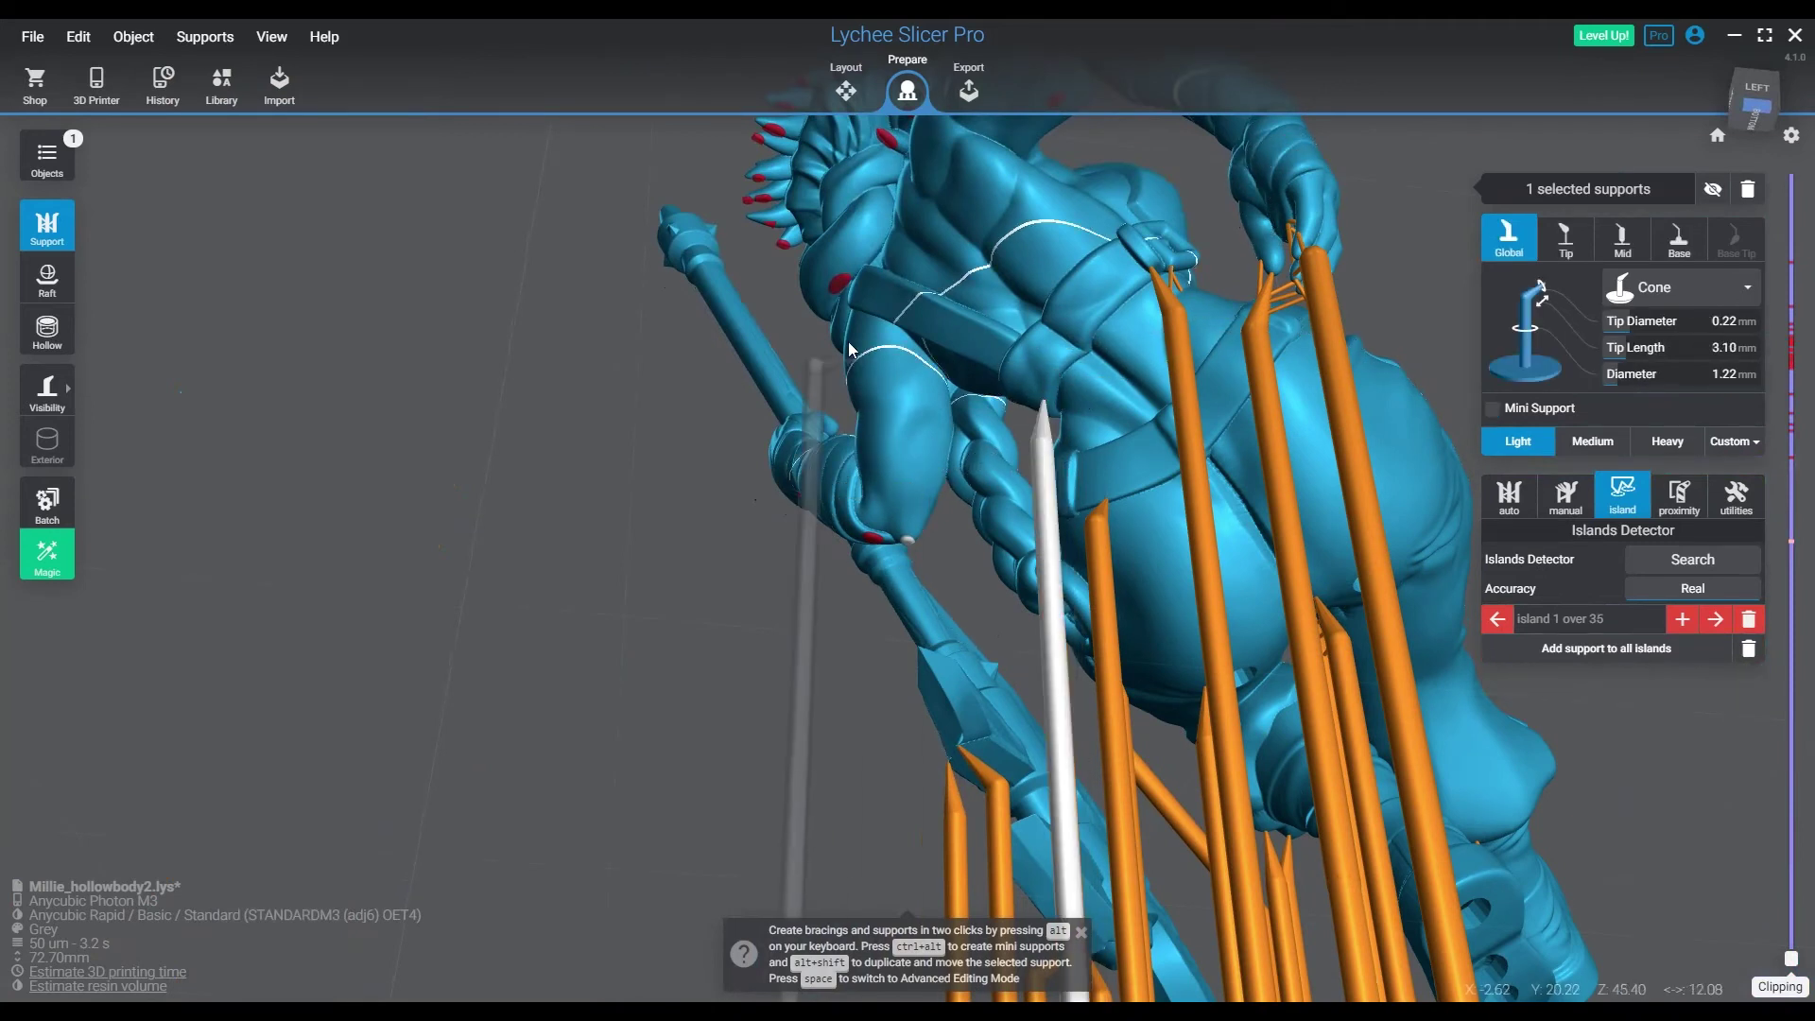
{"action": "left_click", "coordinate": [839, 287]}
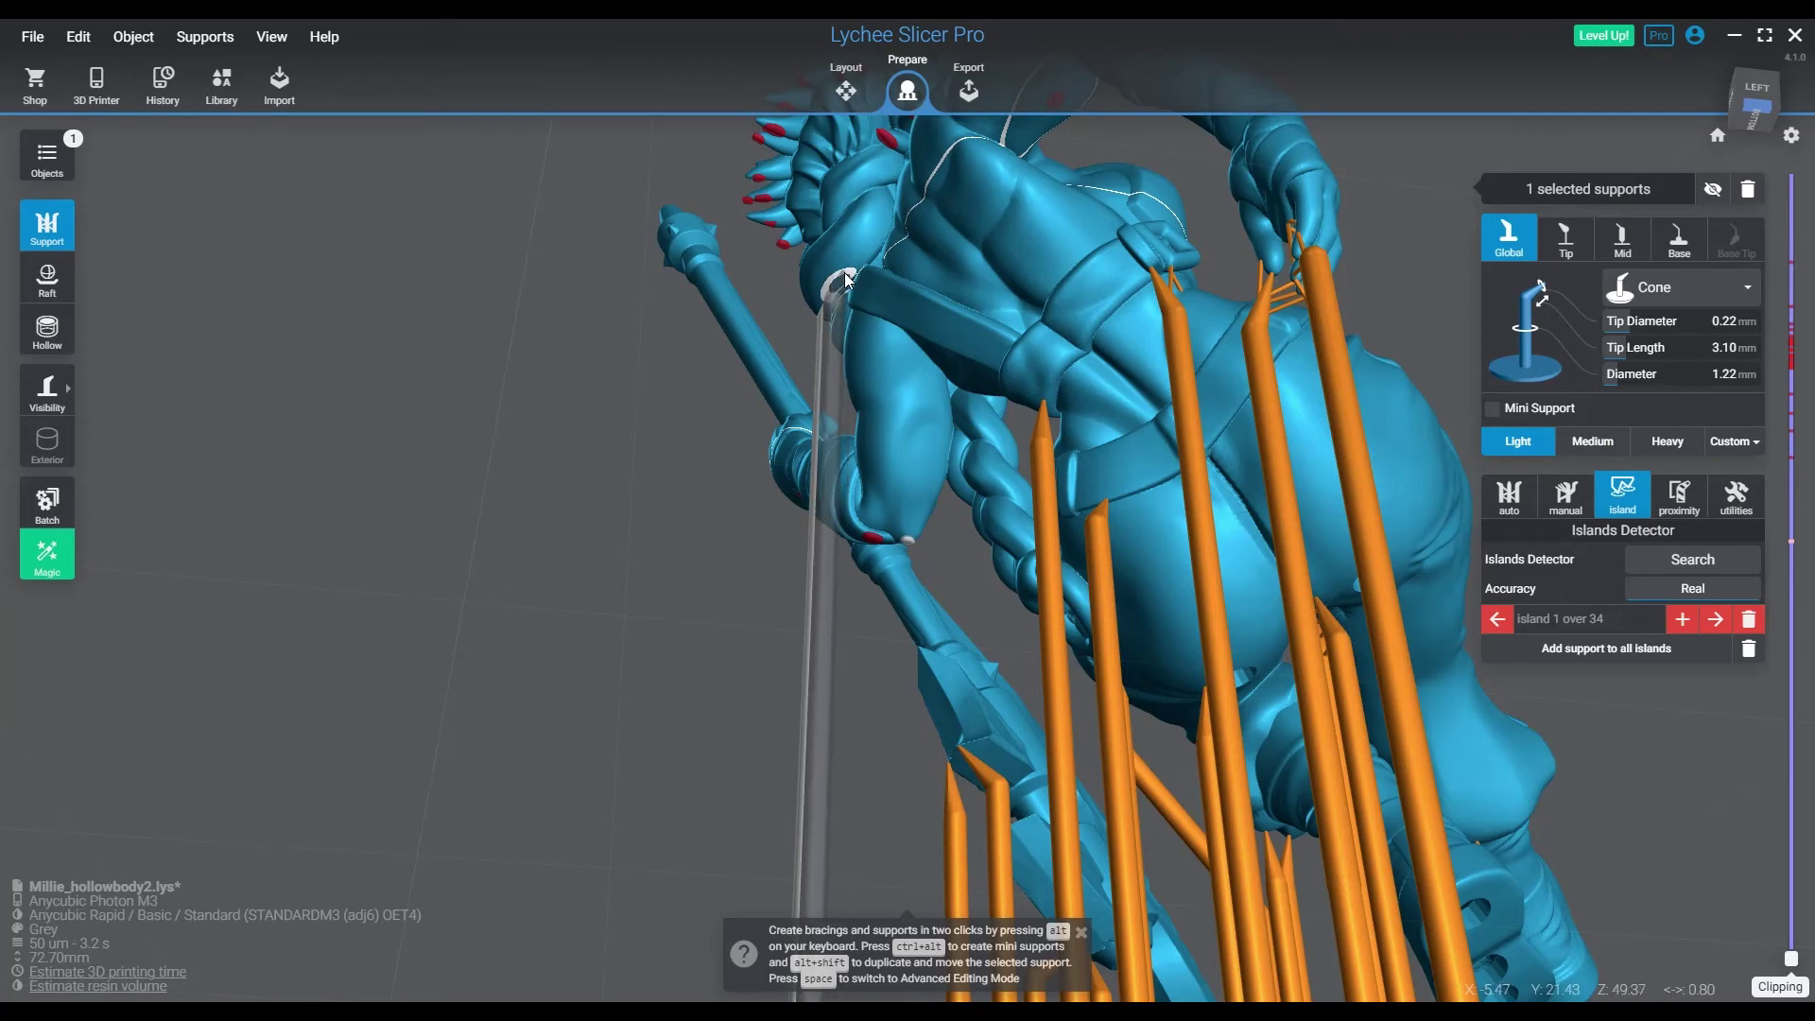
{"action": "right_click_drag", "start_coordinate": [846, 279], "coordinate": [1194, 501]}
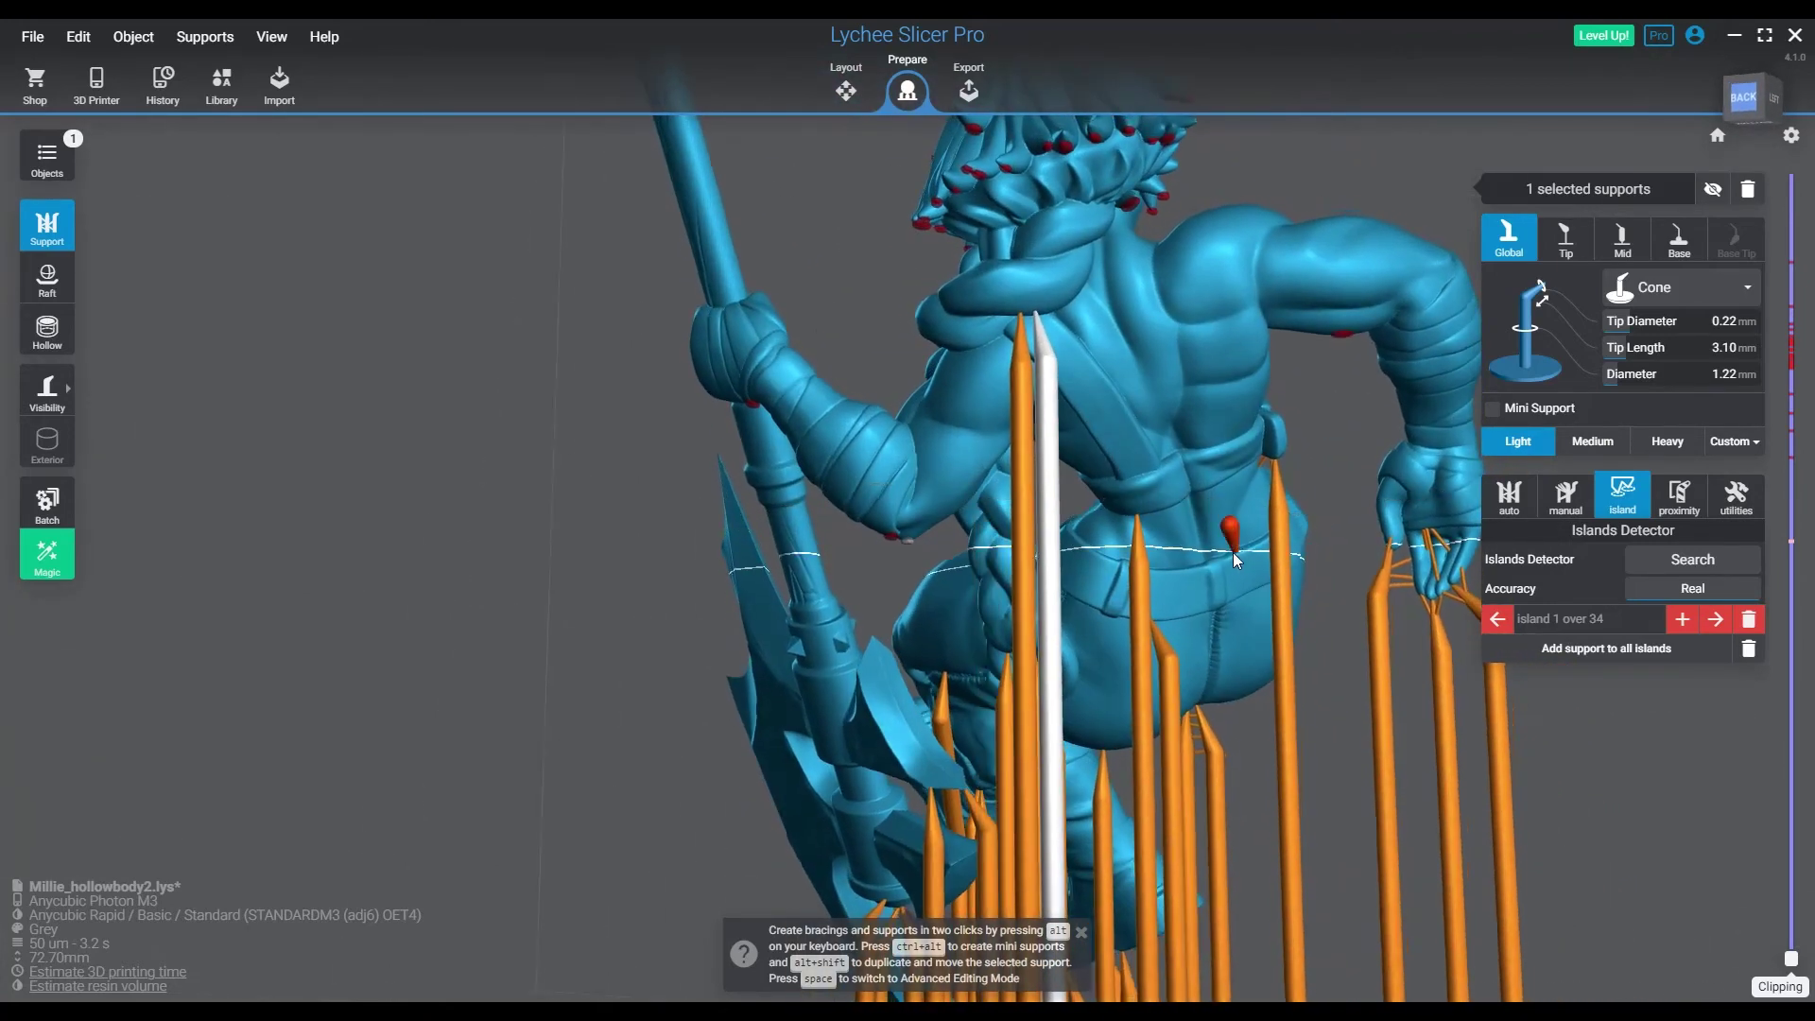
- Place two Light supports under the bent elbow, one under the axe-gripping hand and one under the opposite upper arm
{"action": "mouse_move", "coordinate": [910, 523]}
{"action": "right_mouse_down"}
{"action": "mouse_move", "coordinate": [932, 401]}
{"action": "mouse_move", "coordinate": [926, 553]}
{"action": "right_mouse_up"}
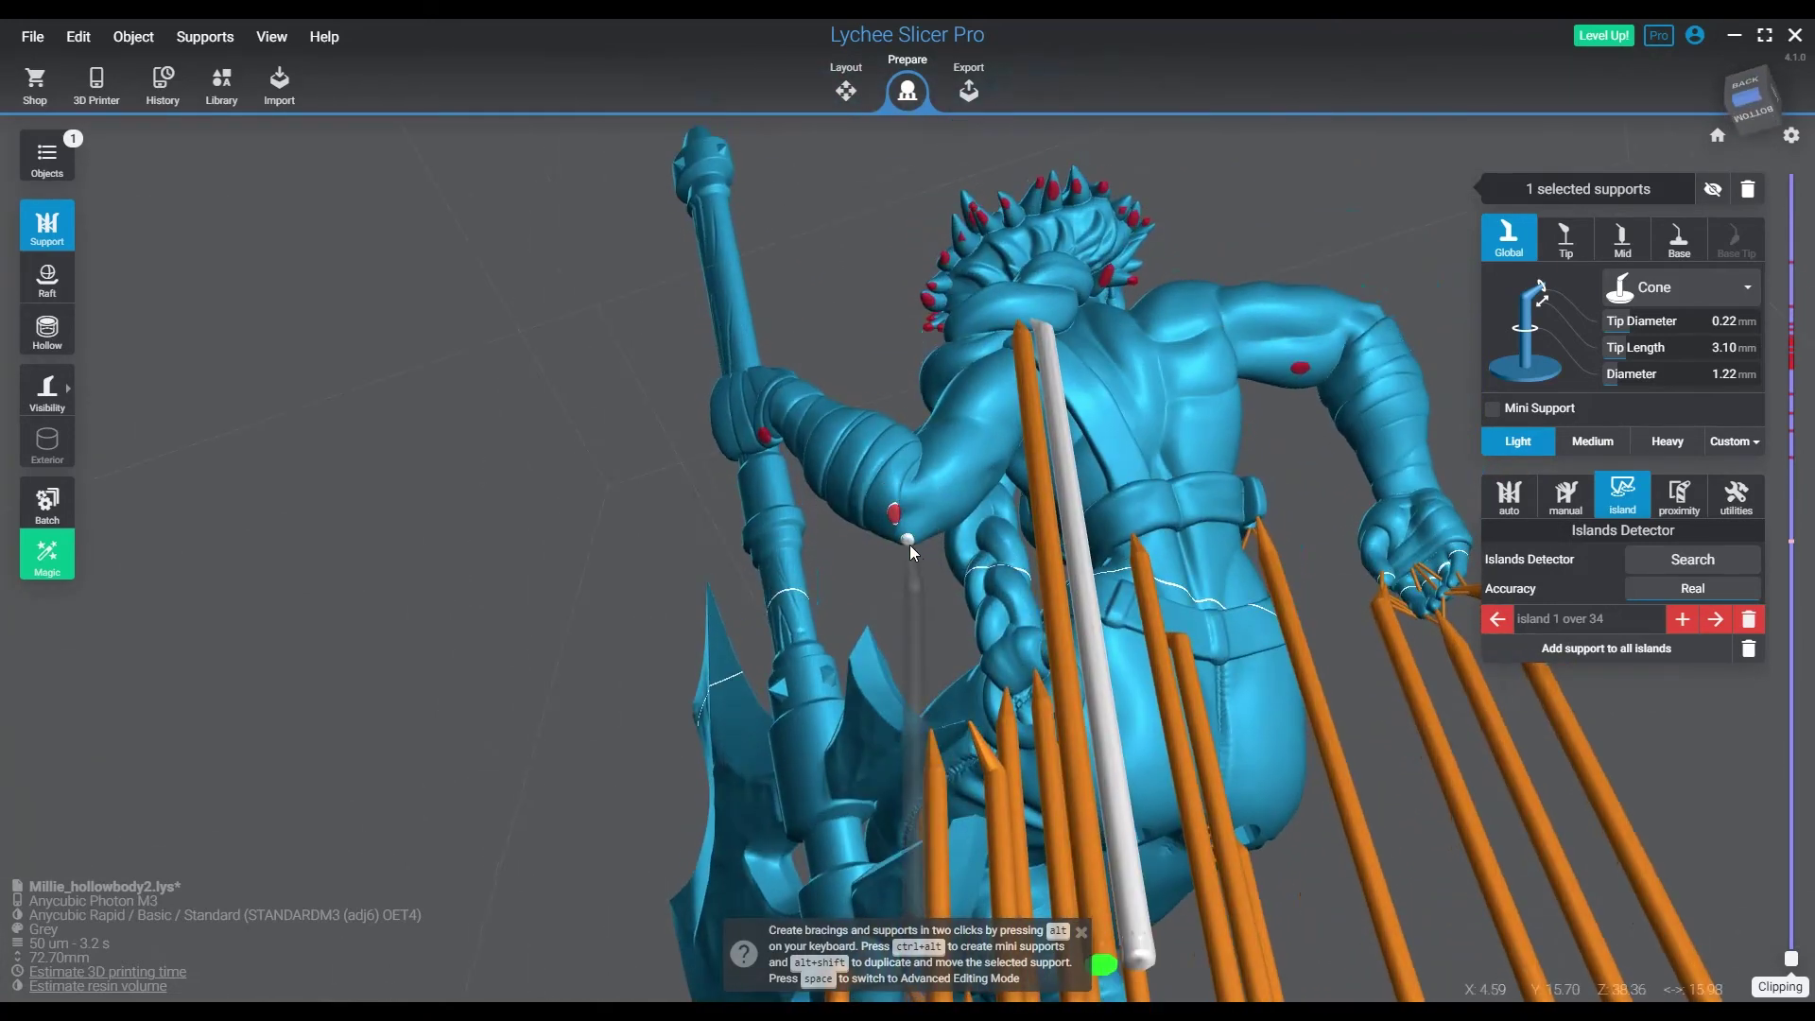
{"action": "left_click", "coordinate": [909, 542]}
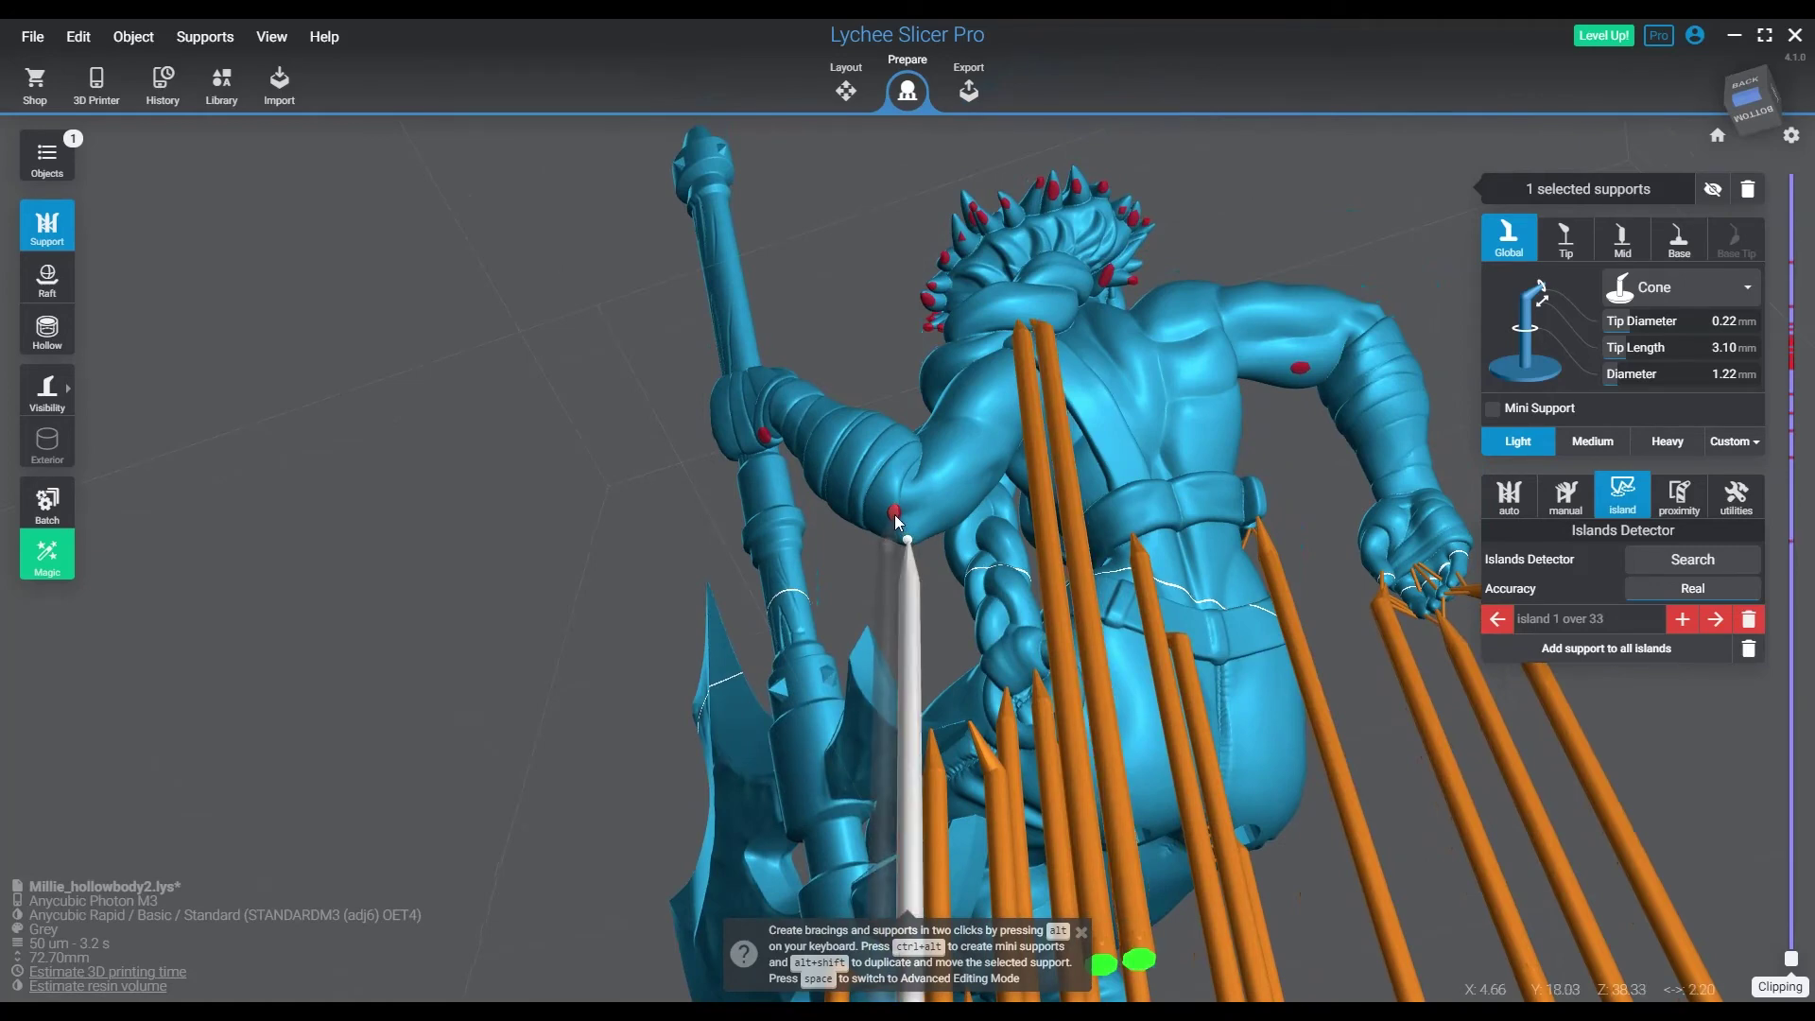
{"action": "left_click", "coordinate": [895, 514]}
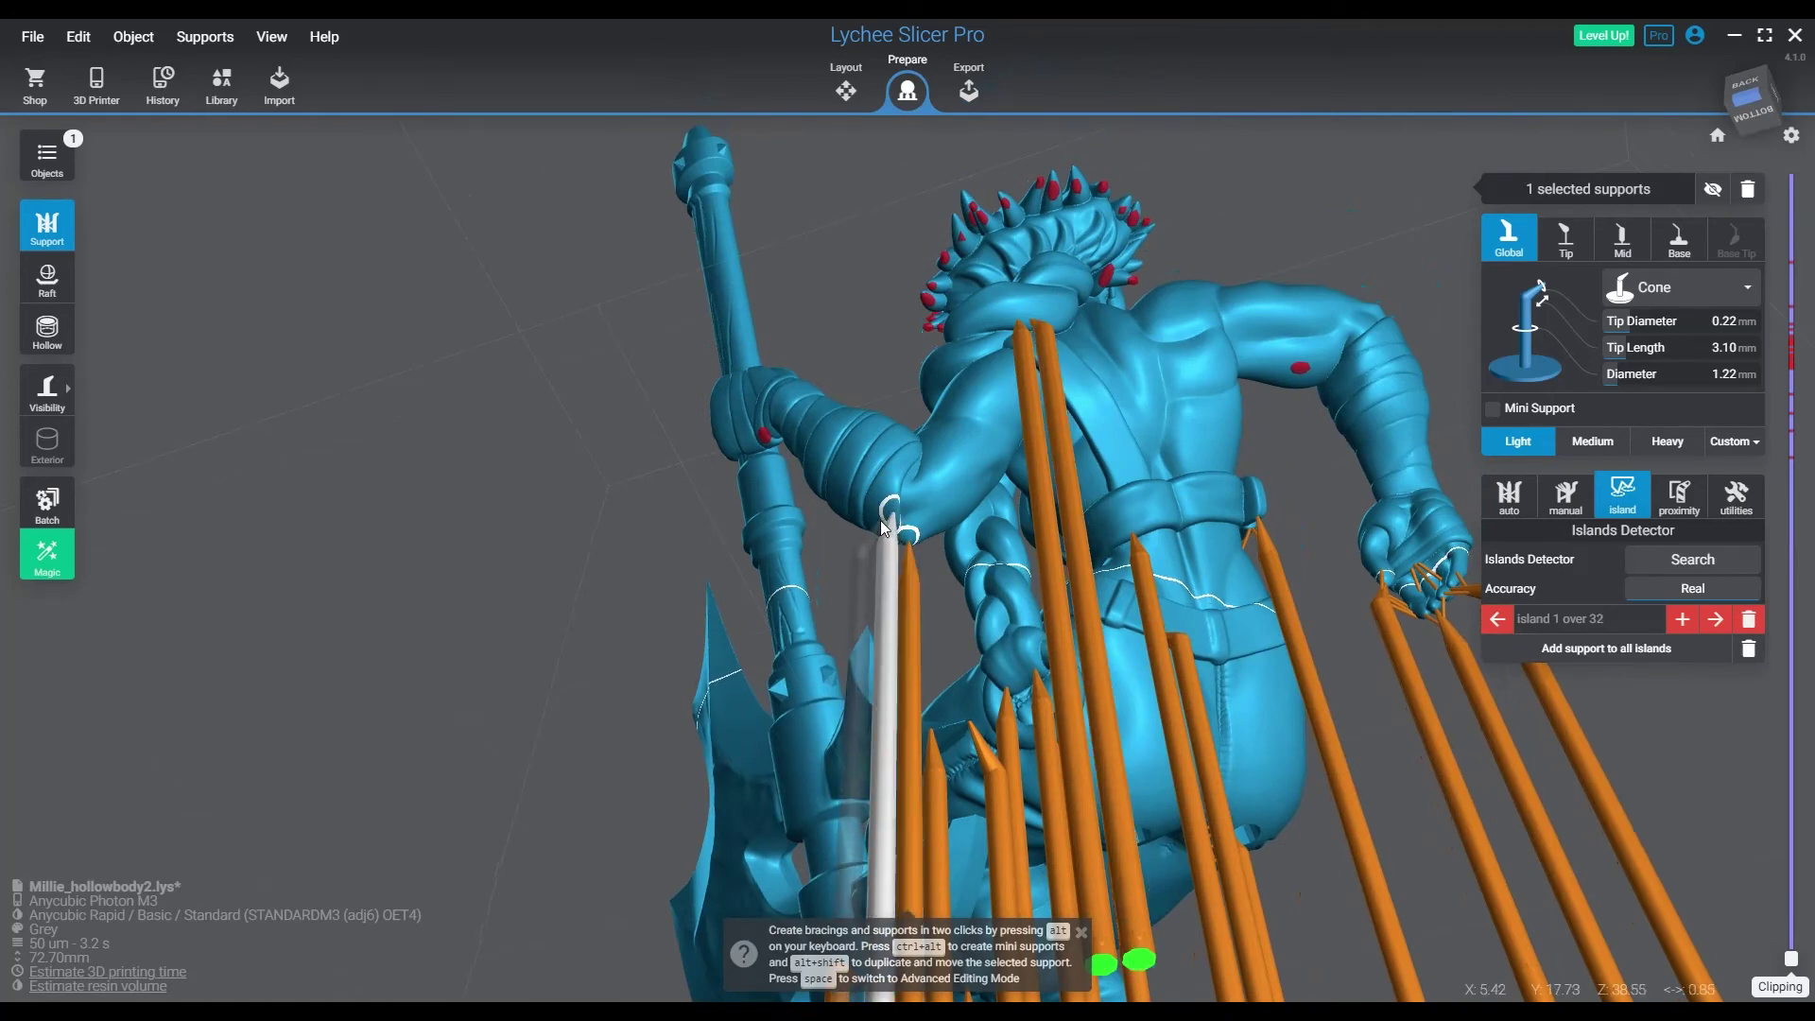
{"action": "left_click", "coordinate": [762, 436]}
{"action": "right_click_drag", "start_coordinate": [979, 501], "coordinate": [987, 560]}
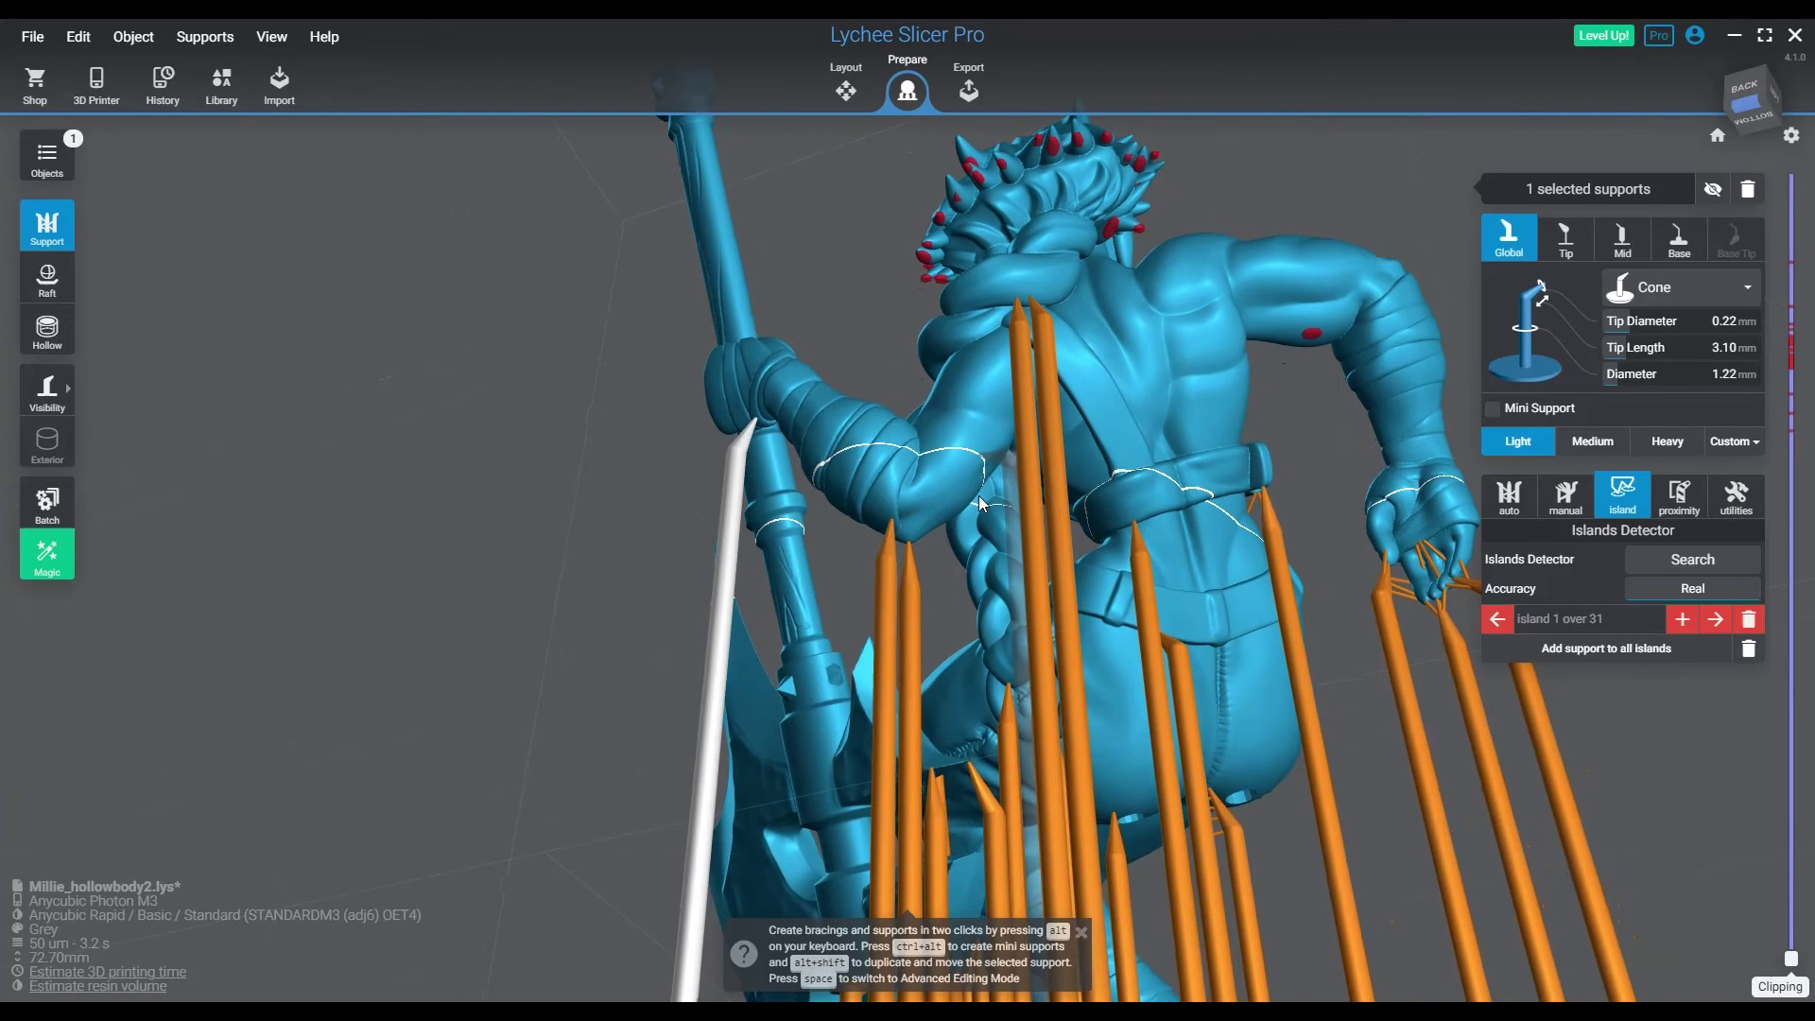
{"action": "left_click", "coordinate": [1330, 353]}
- Place two Light supports under the lowest hair tips at the nape, on the side away from the axe
{"action": "right_click_drag", "start_coordinate": [1234, 491], "coordinate": [1126, 548]}
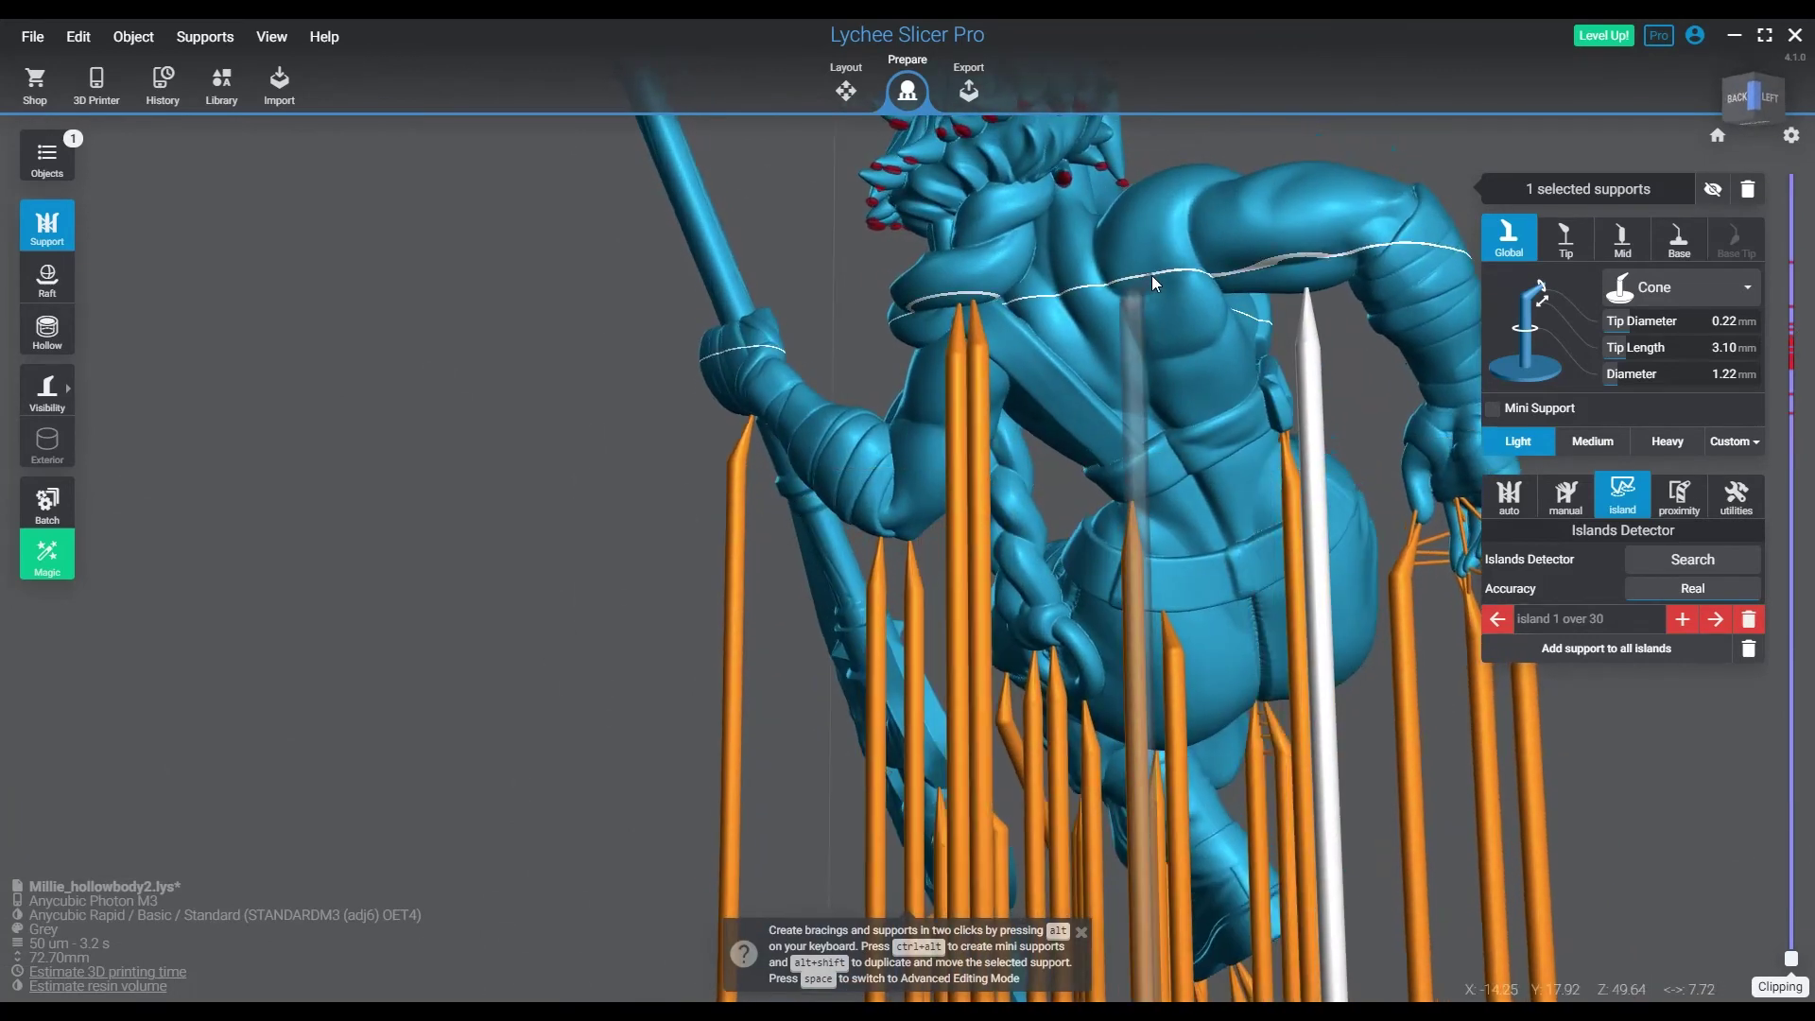
{"action": "left_click", "coordinate": [1066, 182]}
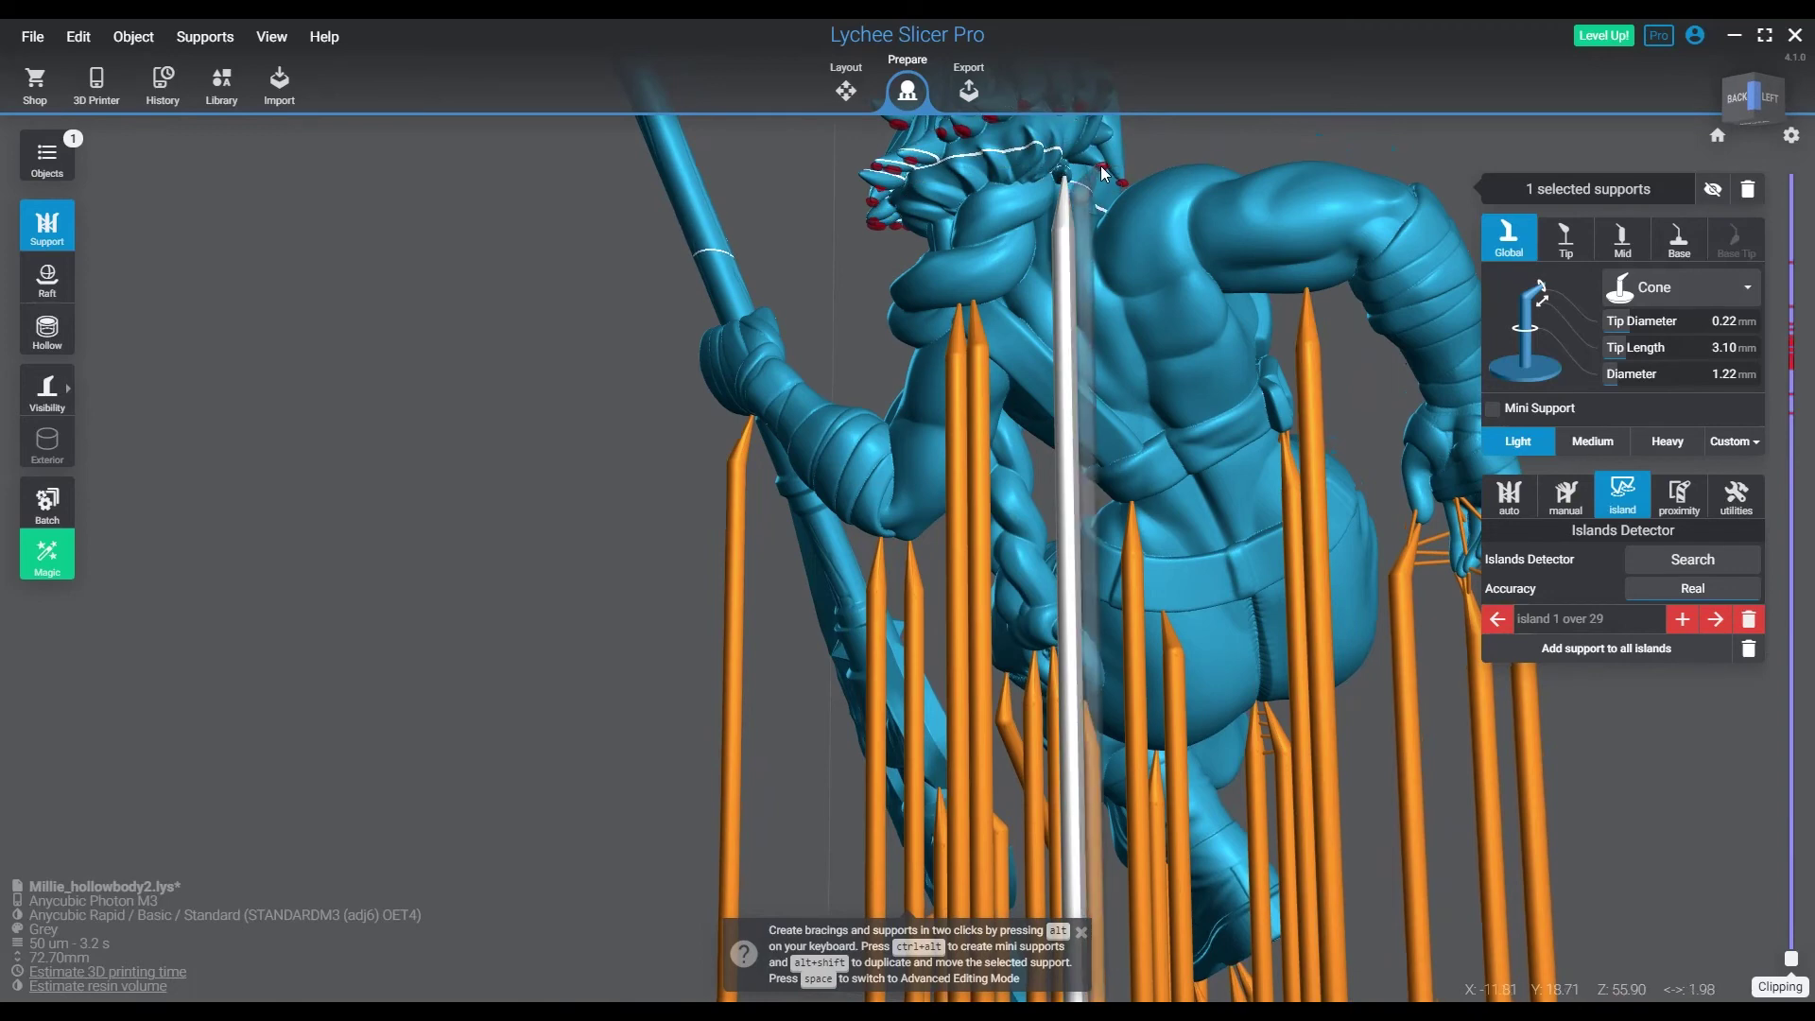
{"action": "left_click", "coordinate": [1103, 173]}
- Place six Light supports under the row of hair tips across the back of the head
{"action": "right_click_drag", "start_coordinate": [1143, 280], "coordinate": [1235, 344]}
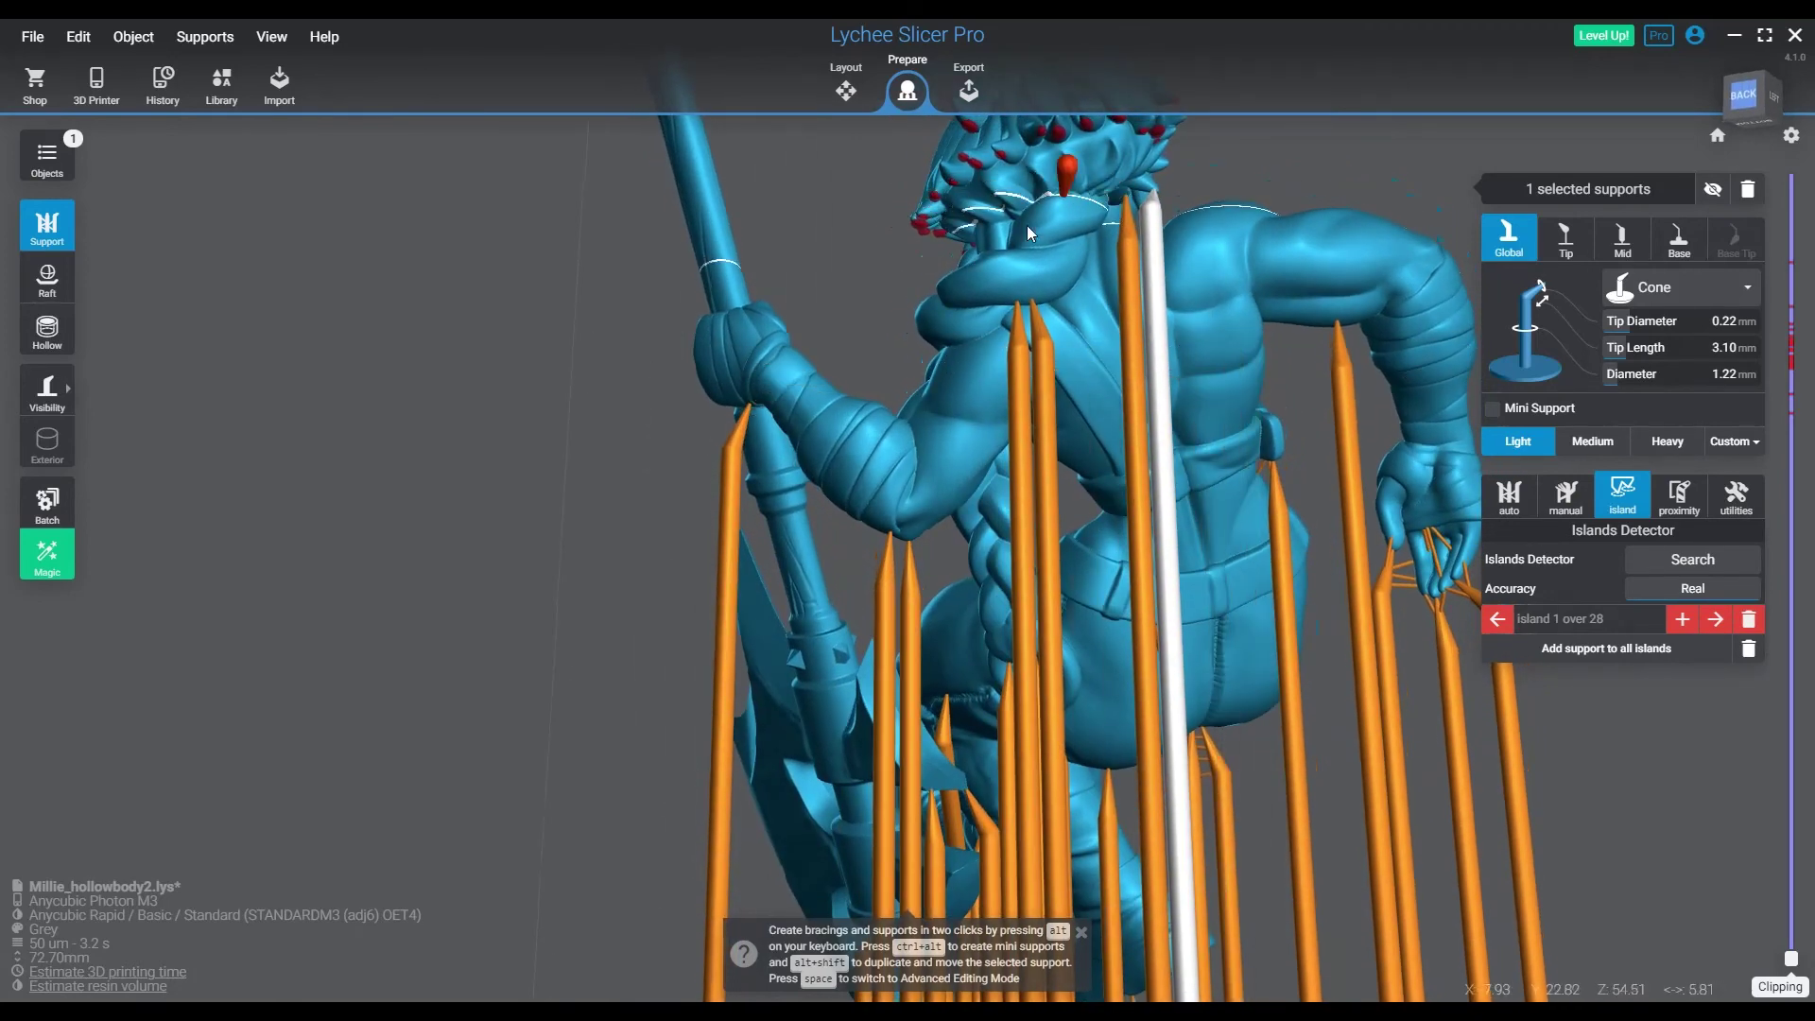
{"action": "right_click_drag", "start_coordinate": [1027, 225], "coordinate": [1092, 267]}
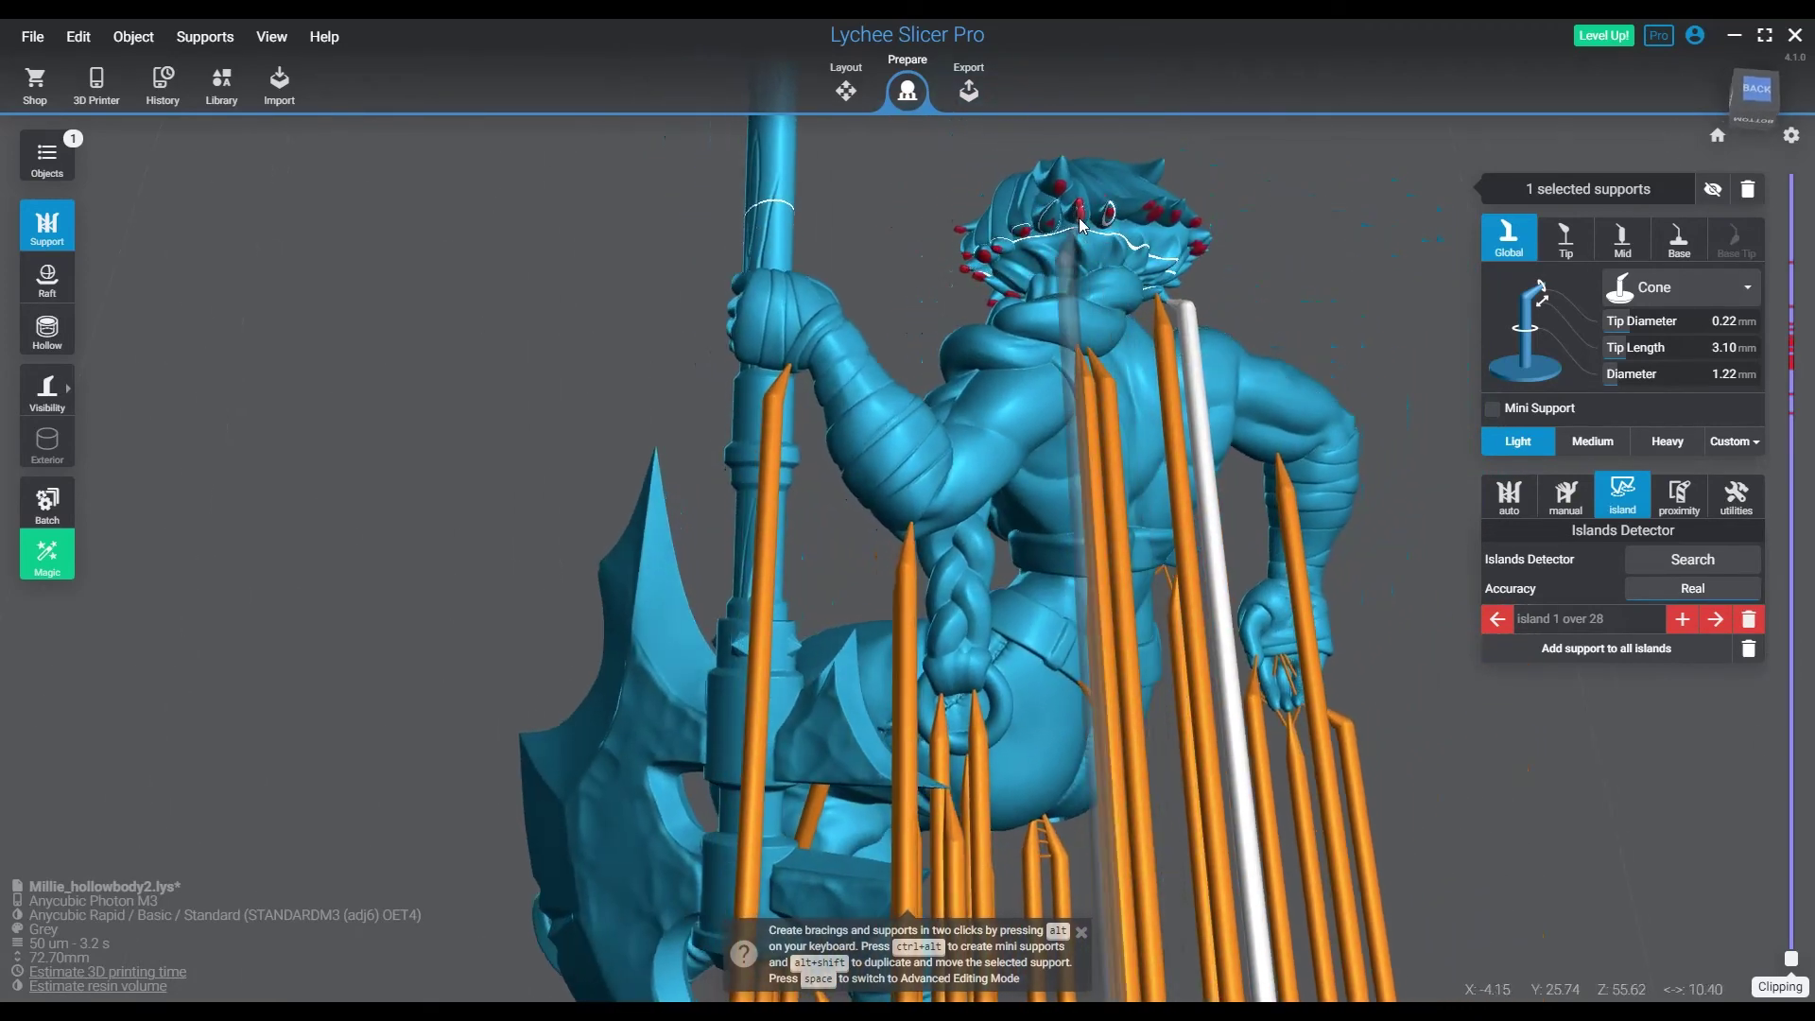
{"action": "left_click", "coordinate": [1095, 222]}
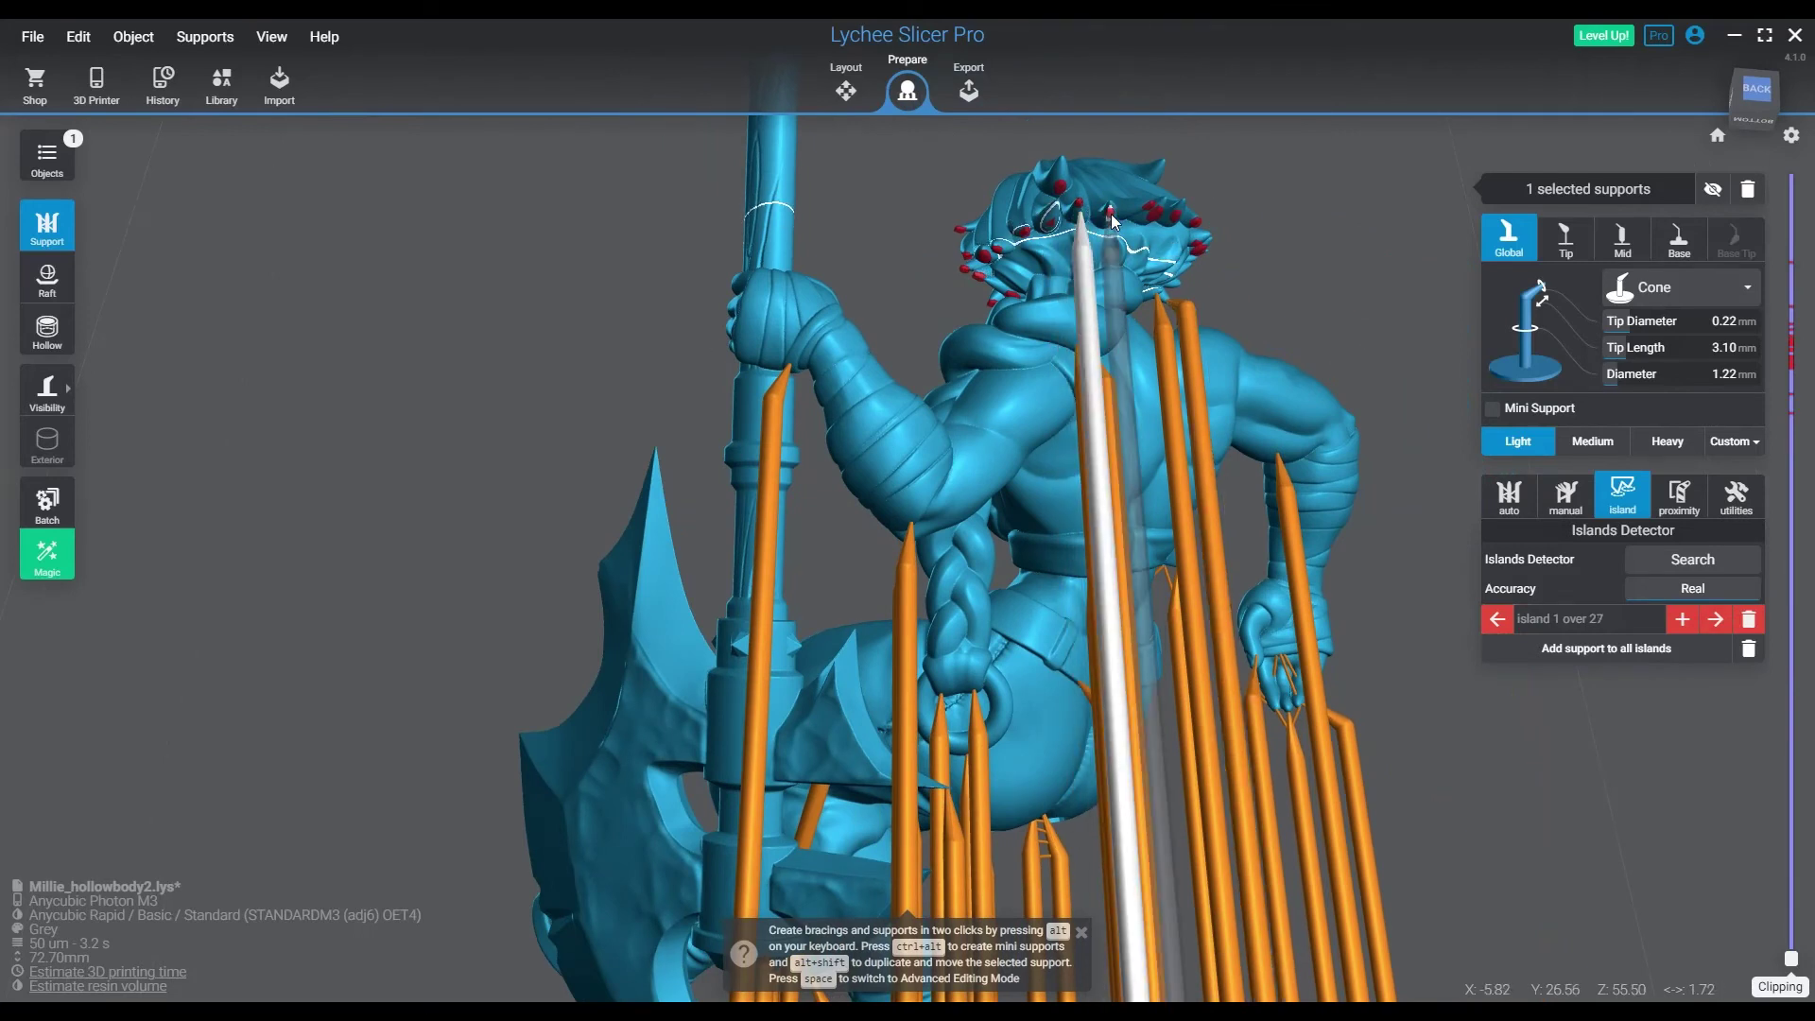
{"action": "left_click", "coordinate": [1113, 221]}
{"action": "left_click", "coordinate": [1160, 212]}
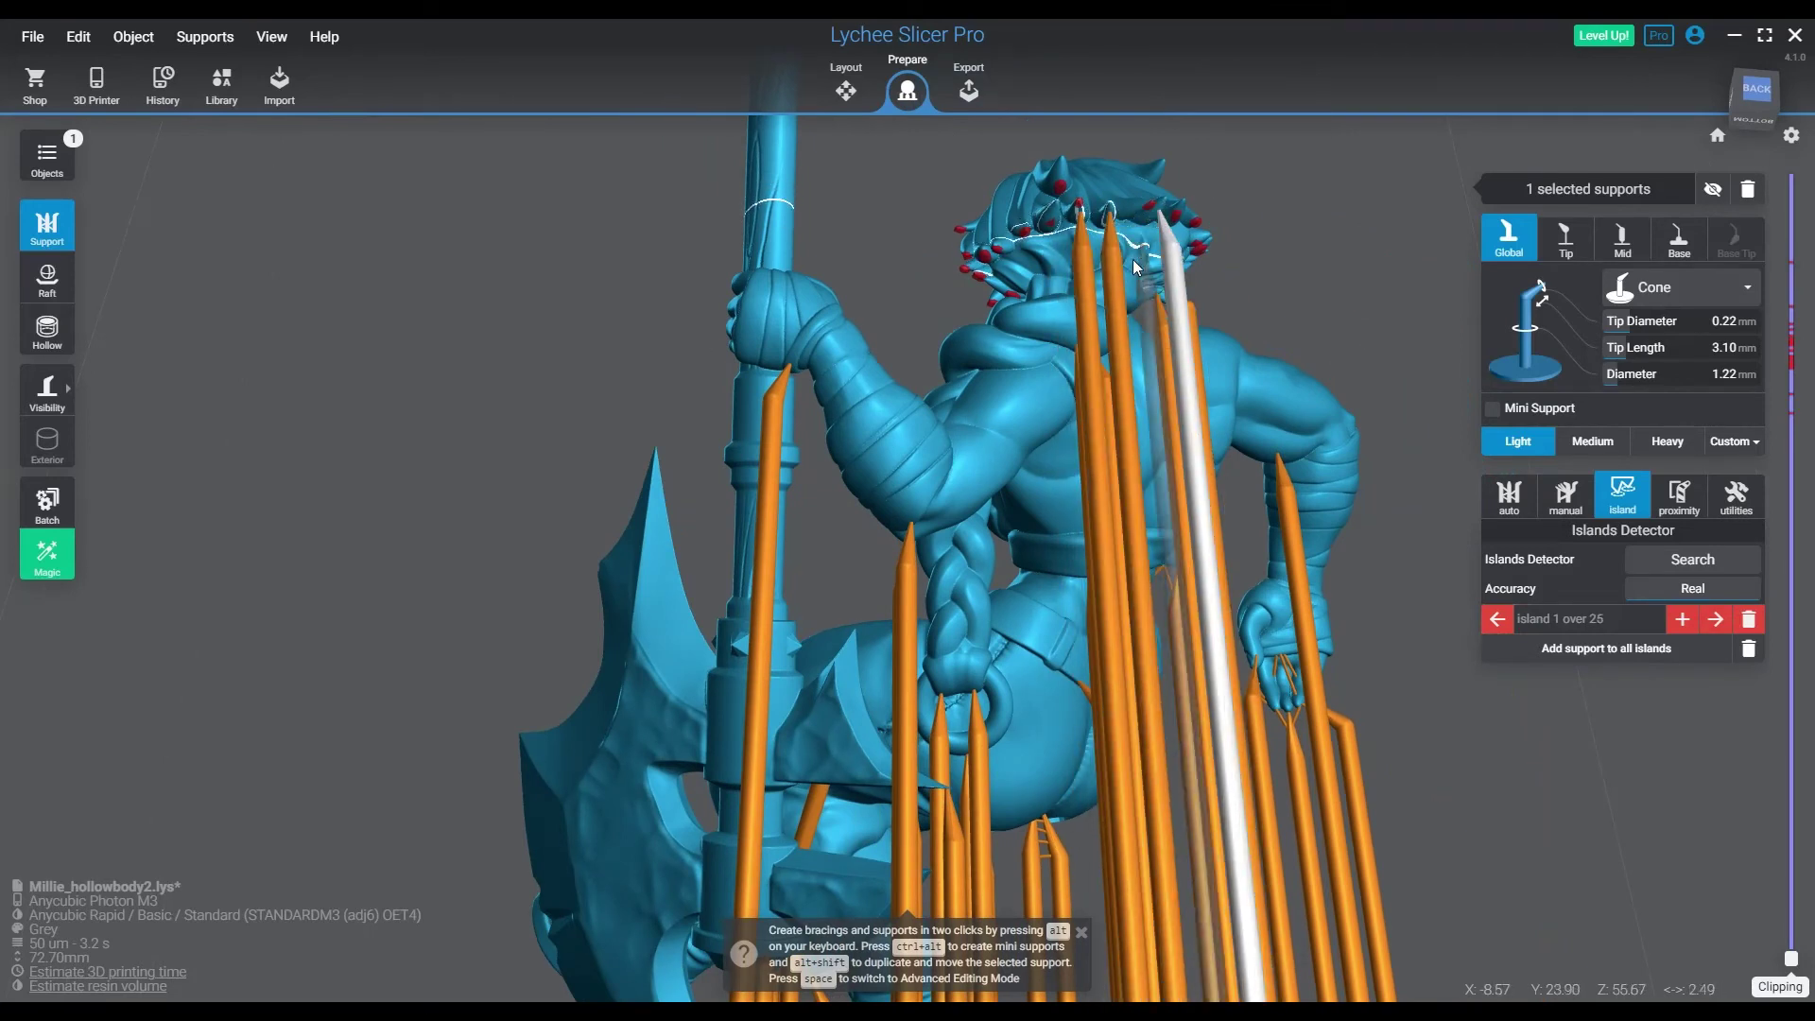
{"action": "left_click", "coordinate": [1051, 225]}
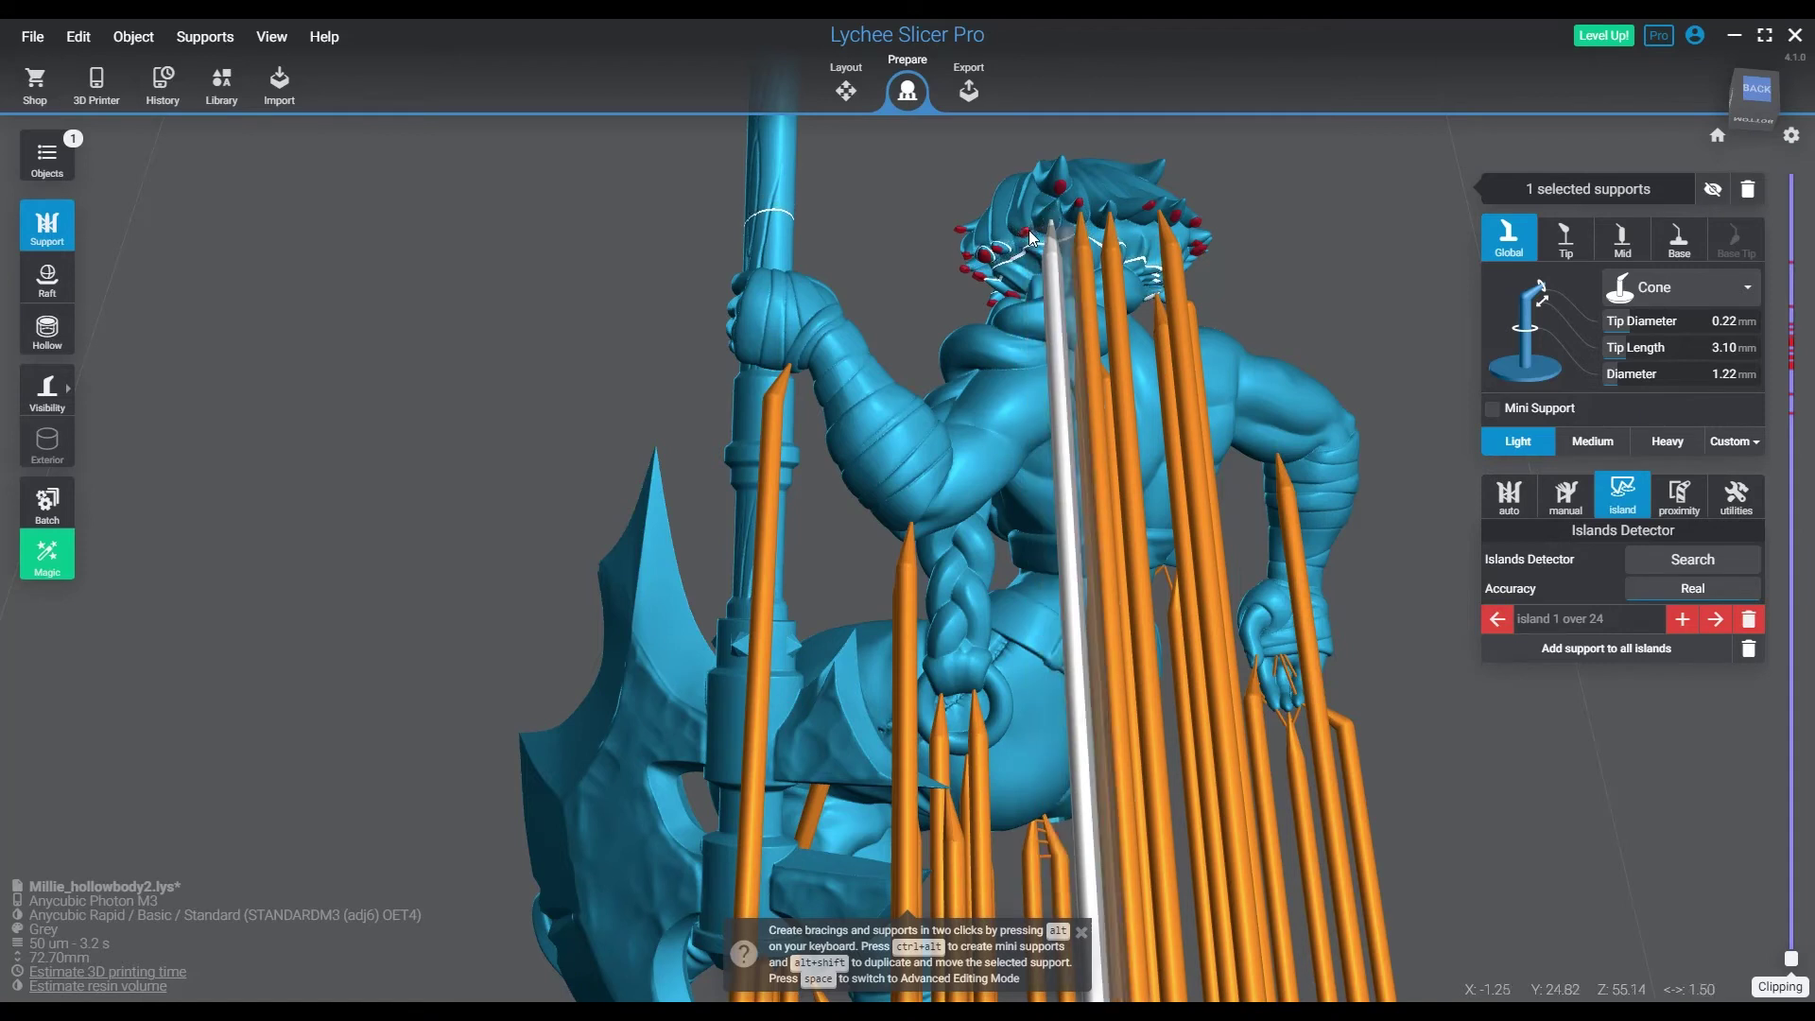
{"action": "left_click", "coordinate": [1025, 237]}
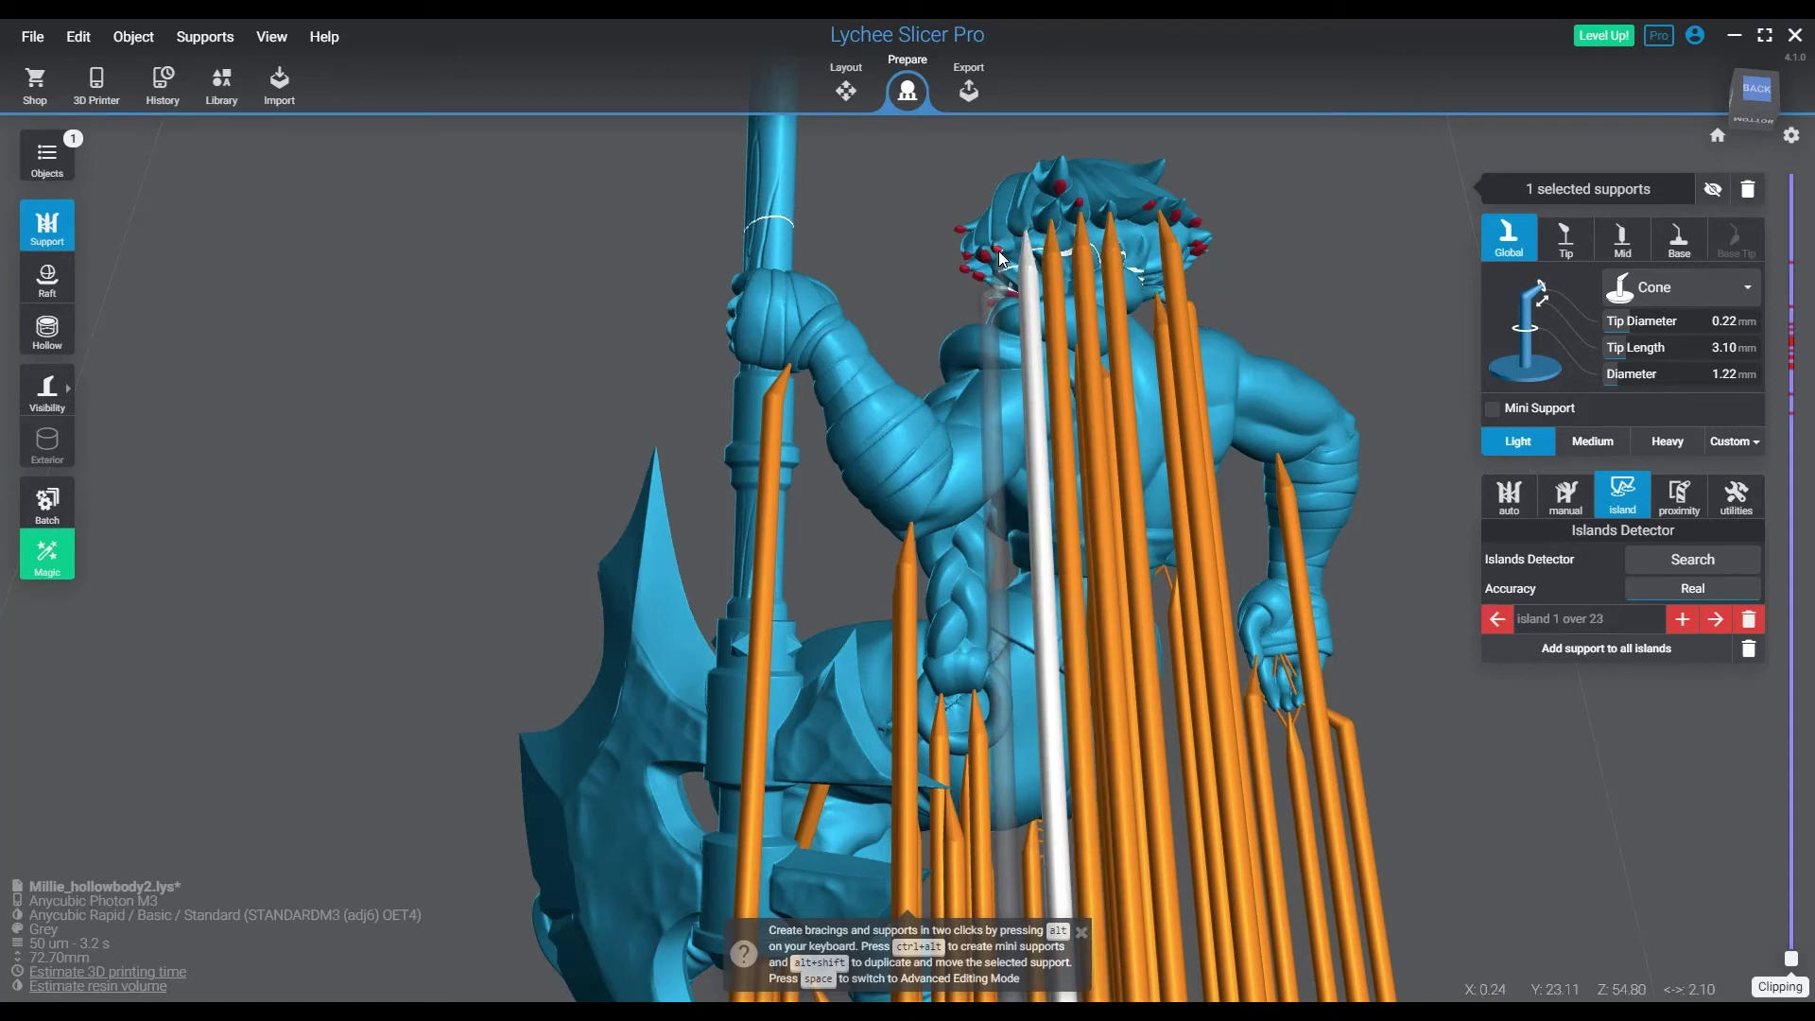
{"action": "left_click", "coordinate": [1000, 257]}
- Place three more Light supports under the unsupported hair tips in the middle of the back of the head
{"action": "right_click_drag", "start_coordinate": [1178, 297], "coordinate": [950, 383]}
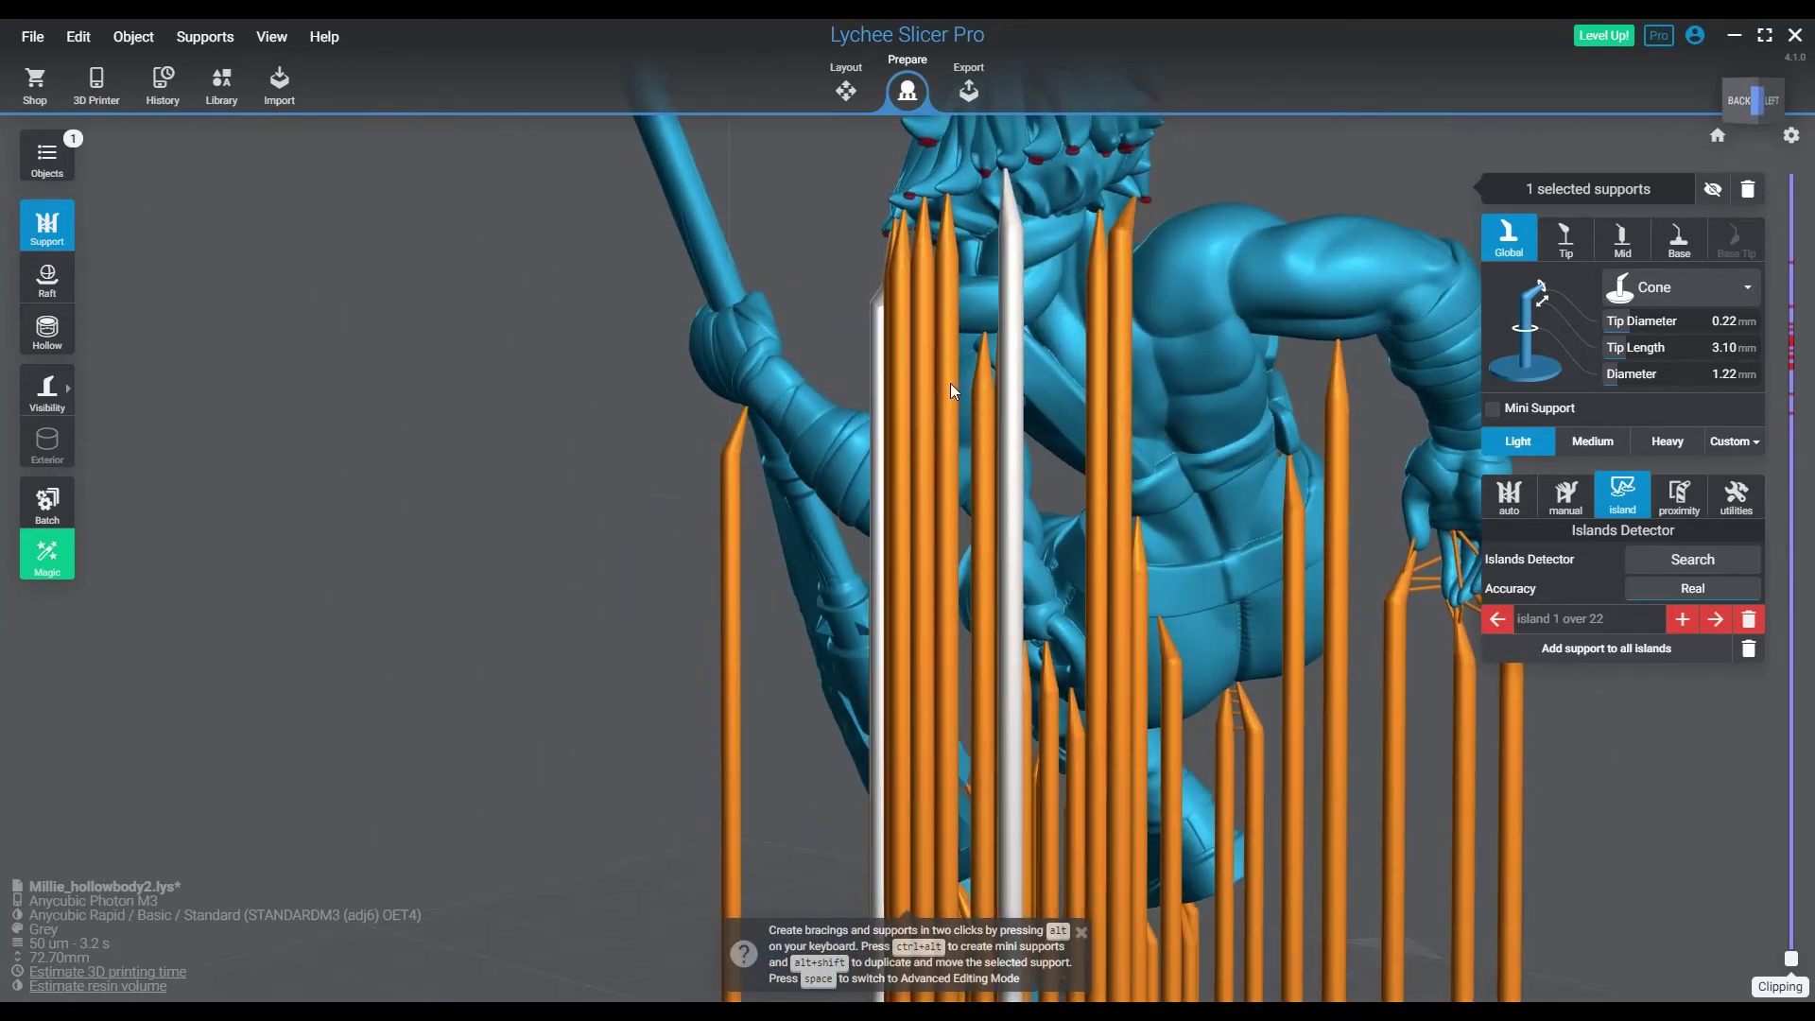
{"action": "left_click", "coordinate": [989, 174]}
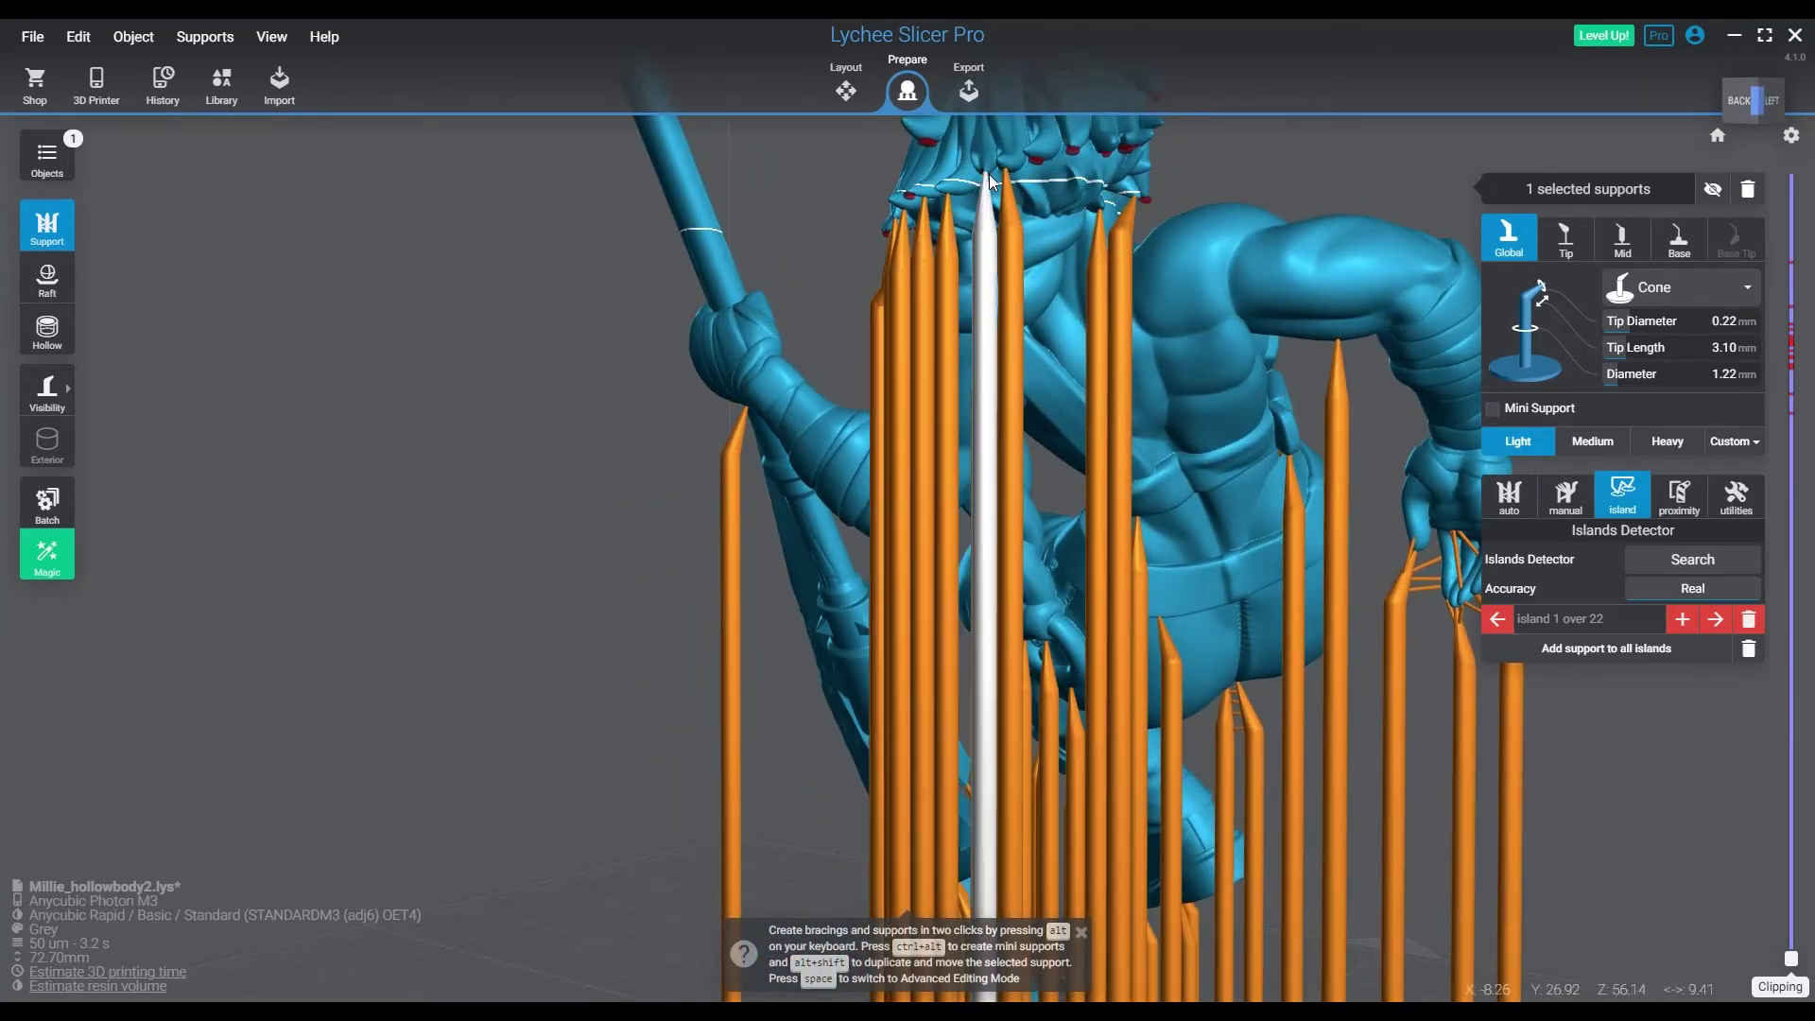
{"action": "left_click", "coordinate": [1037, 167]}
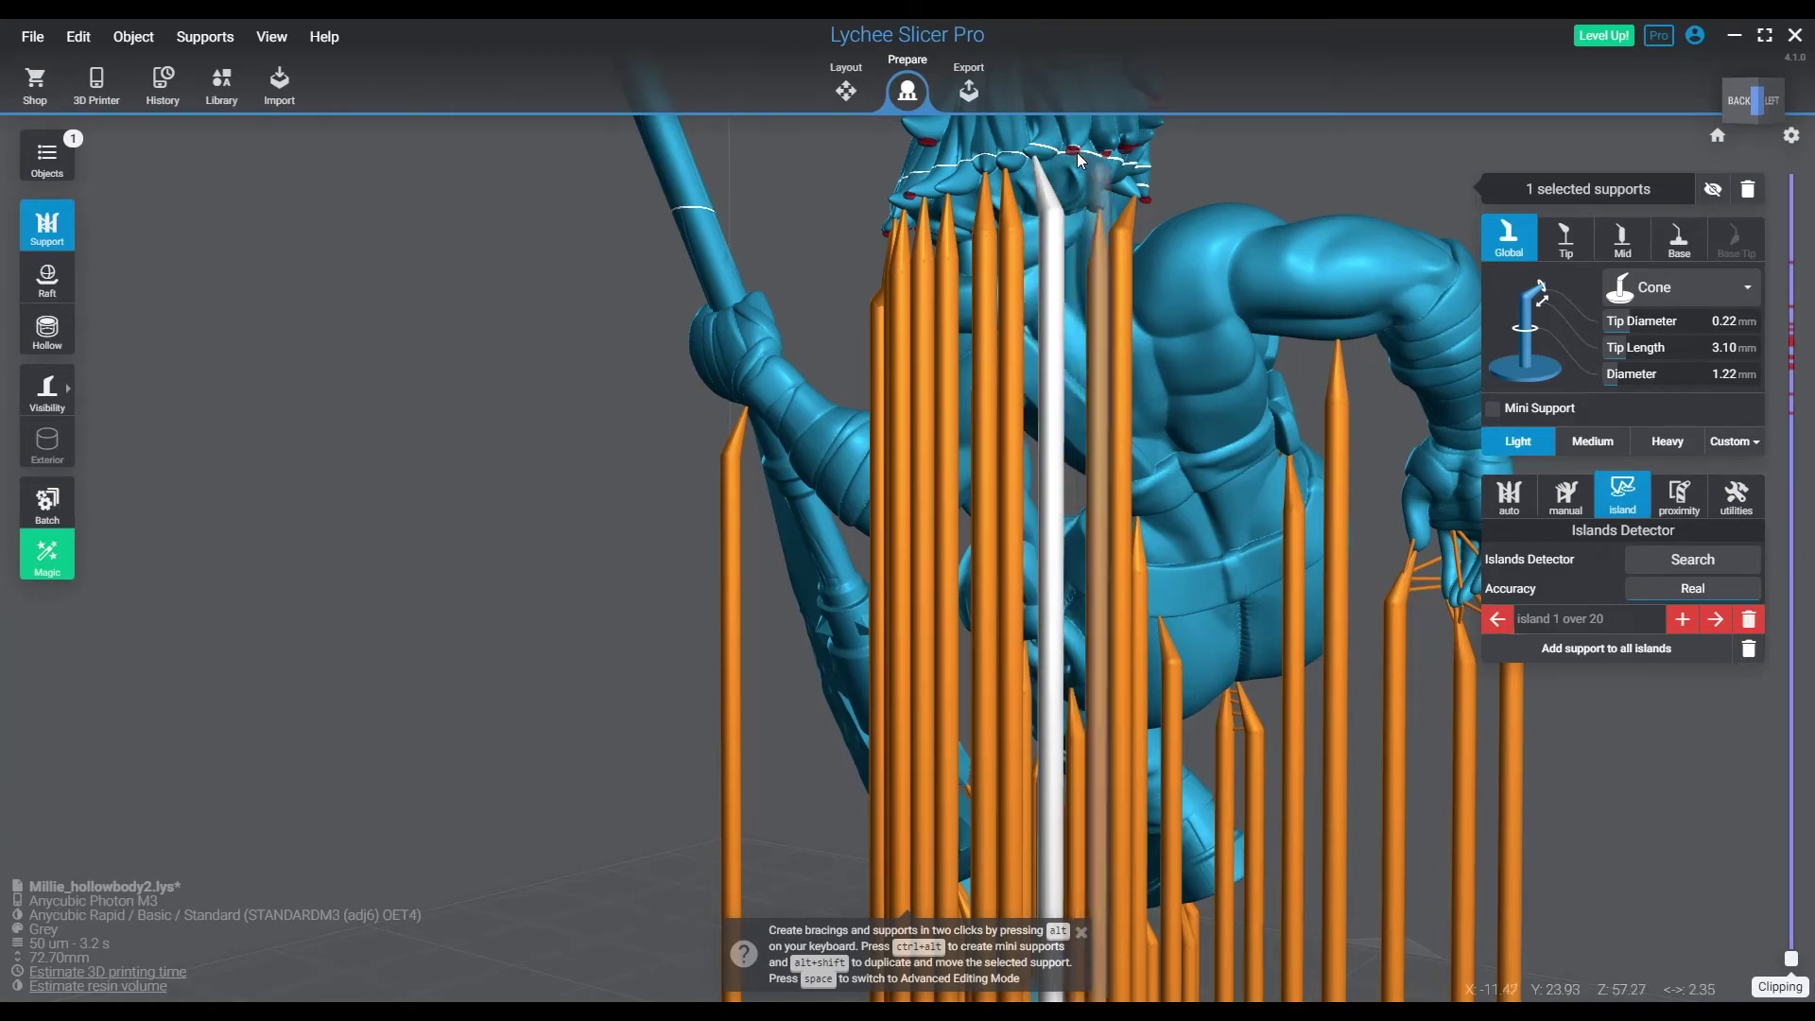
{"action": "left_click", "coordinate": [1081, 161]}
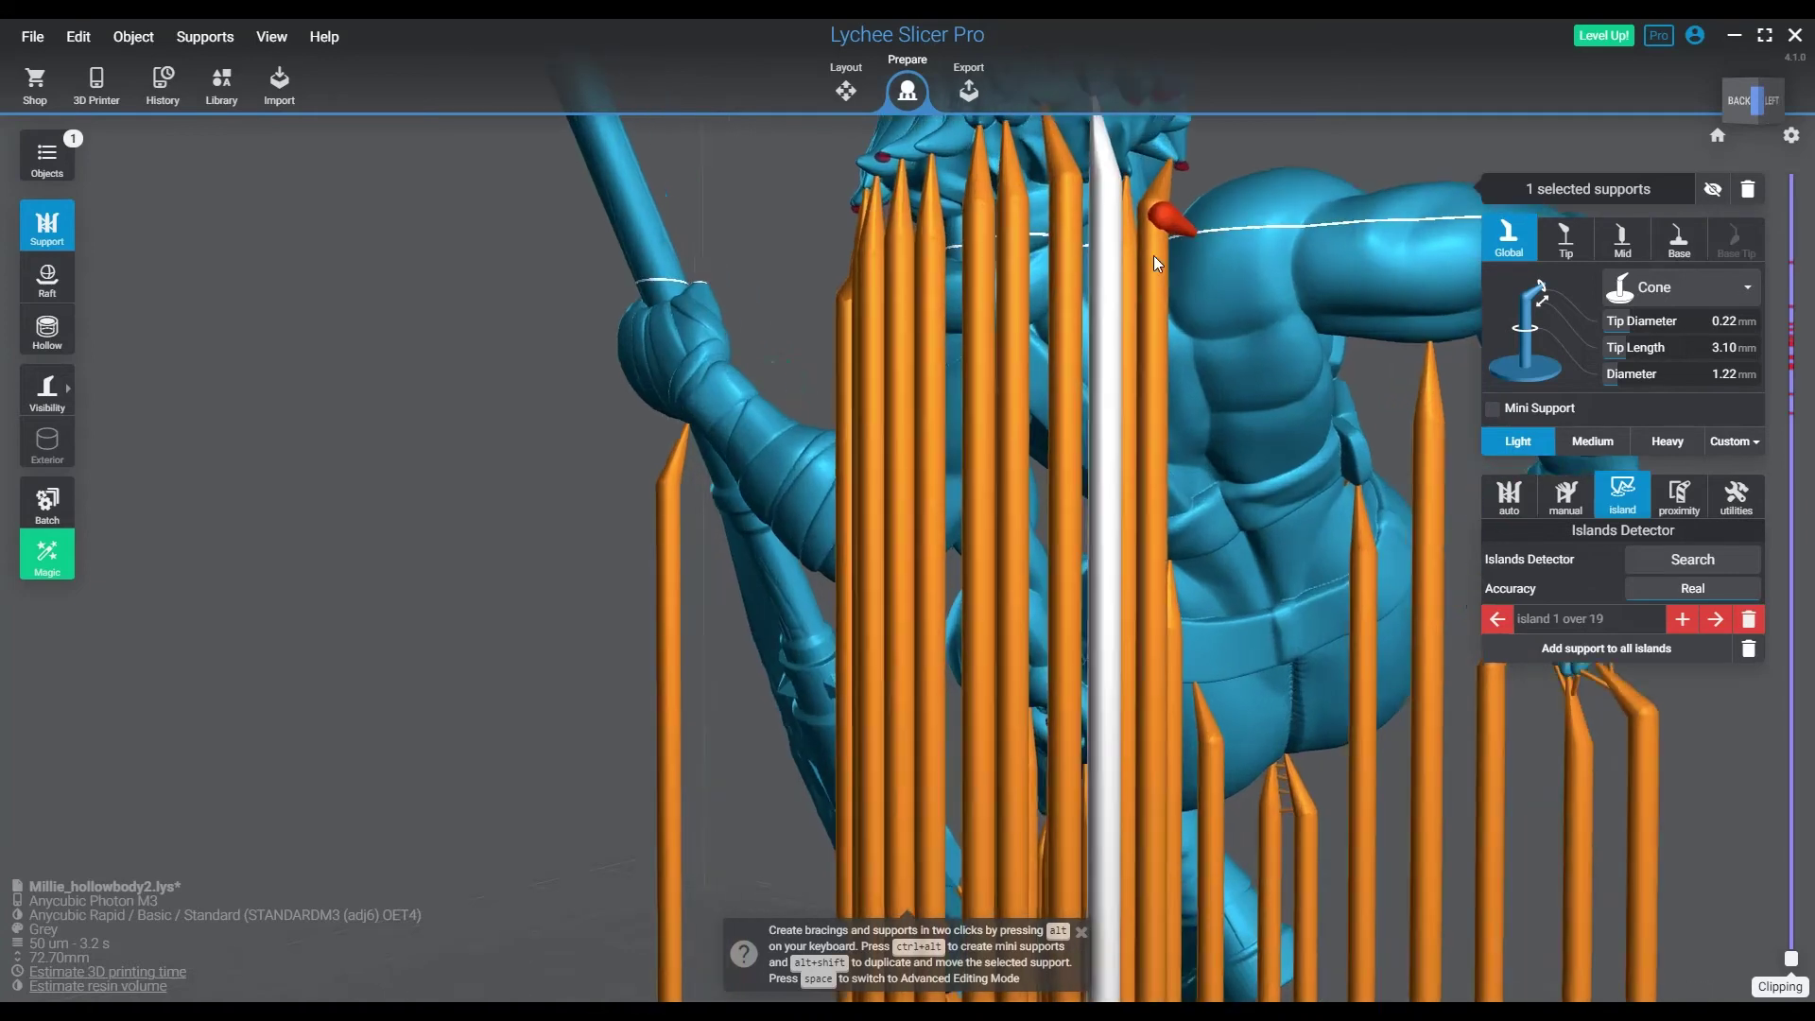
- Tie the next hair tip beside the last Light support to the hair below it with a mini support
{"action": "scroll", "coordinate": [1153, 255], "scroll_direction": "up", "scroll_amount": 2}
{"action": "middle_click_drag", "start_coordinate": [1159, 256], "coordinate": [854, 477]}
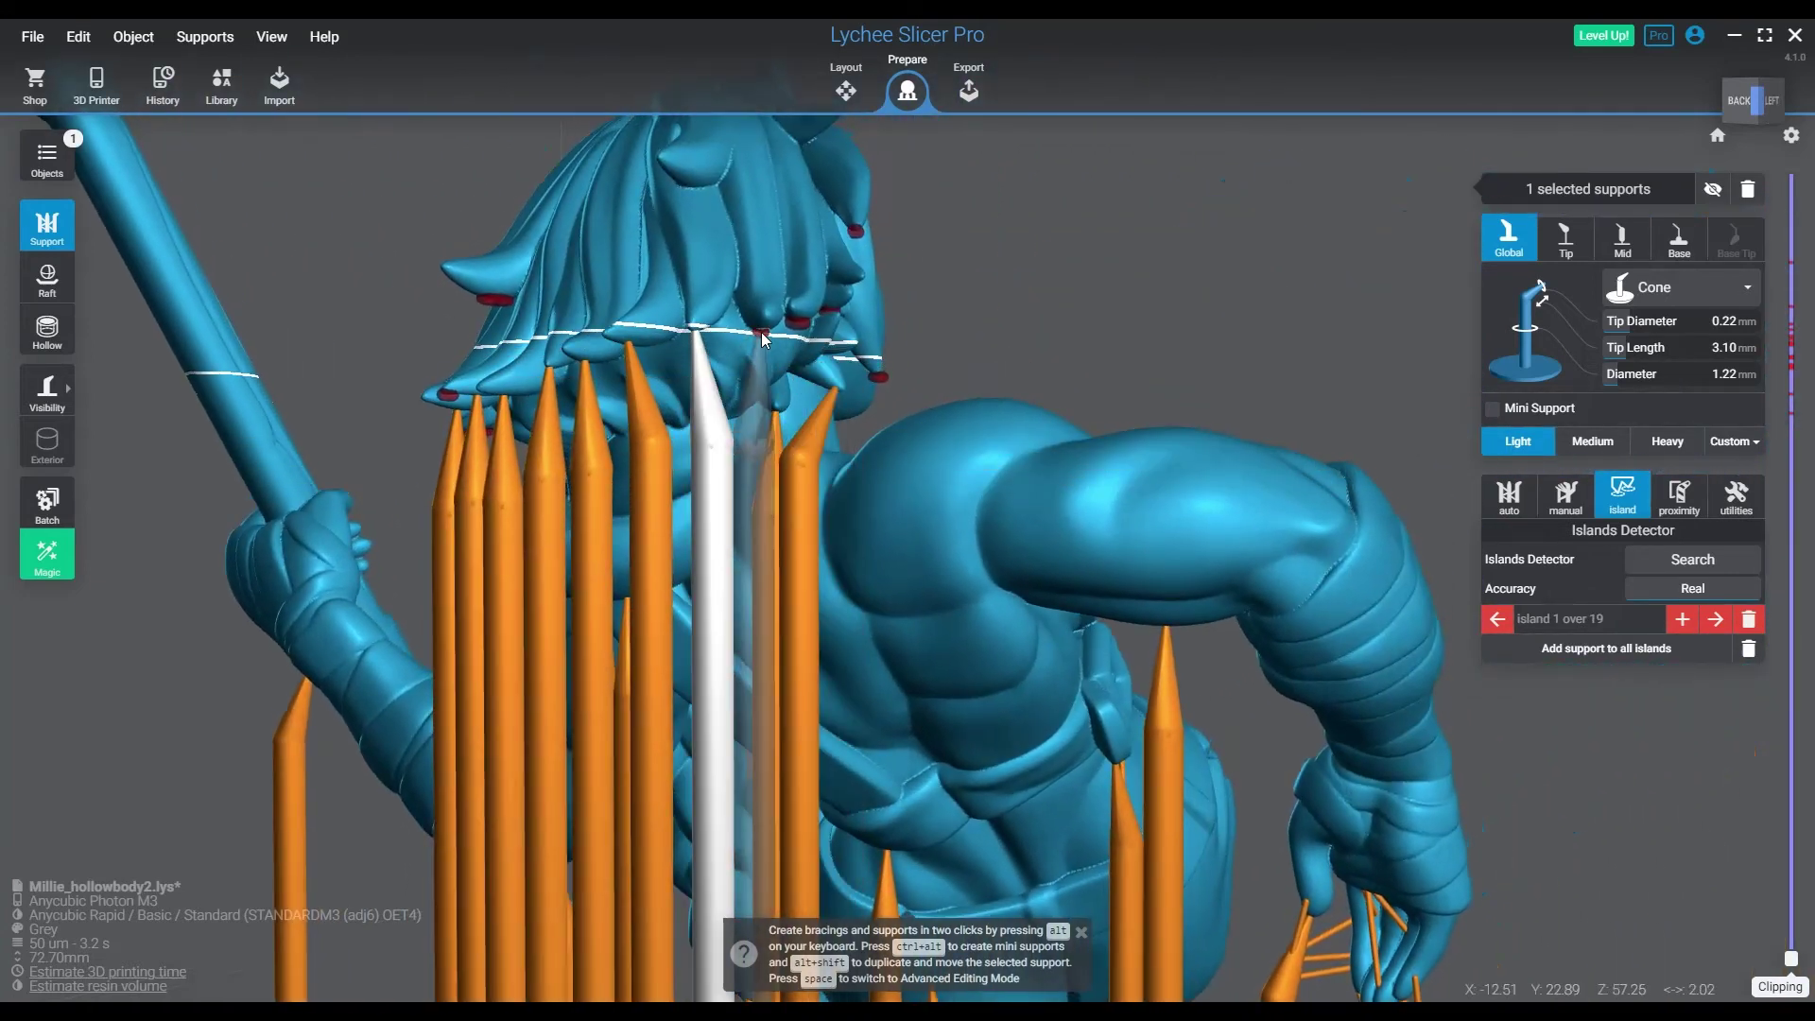
{"action": "scroll", "coordinate": [761, 332], "scroll_direction": "up", "scroll_amount": 5}
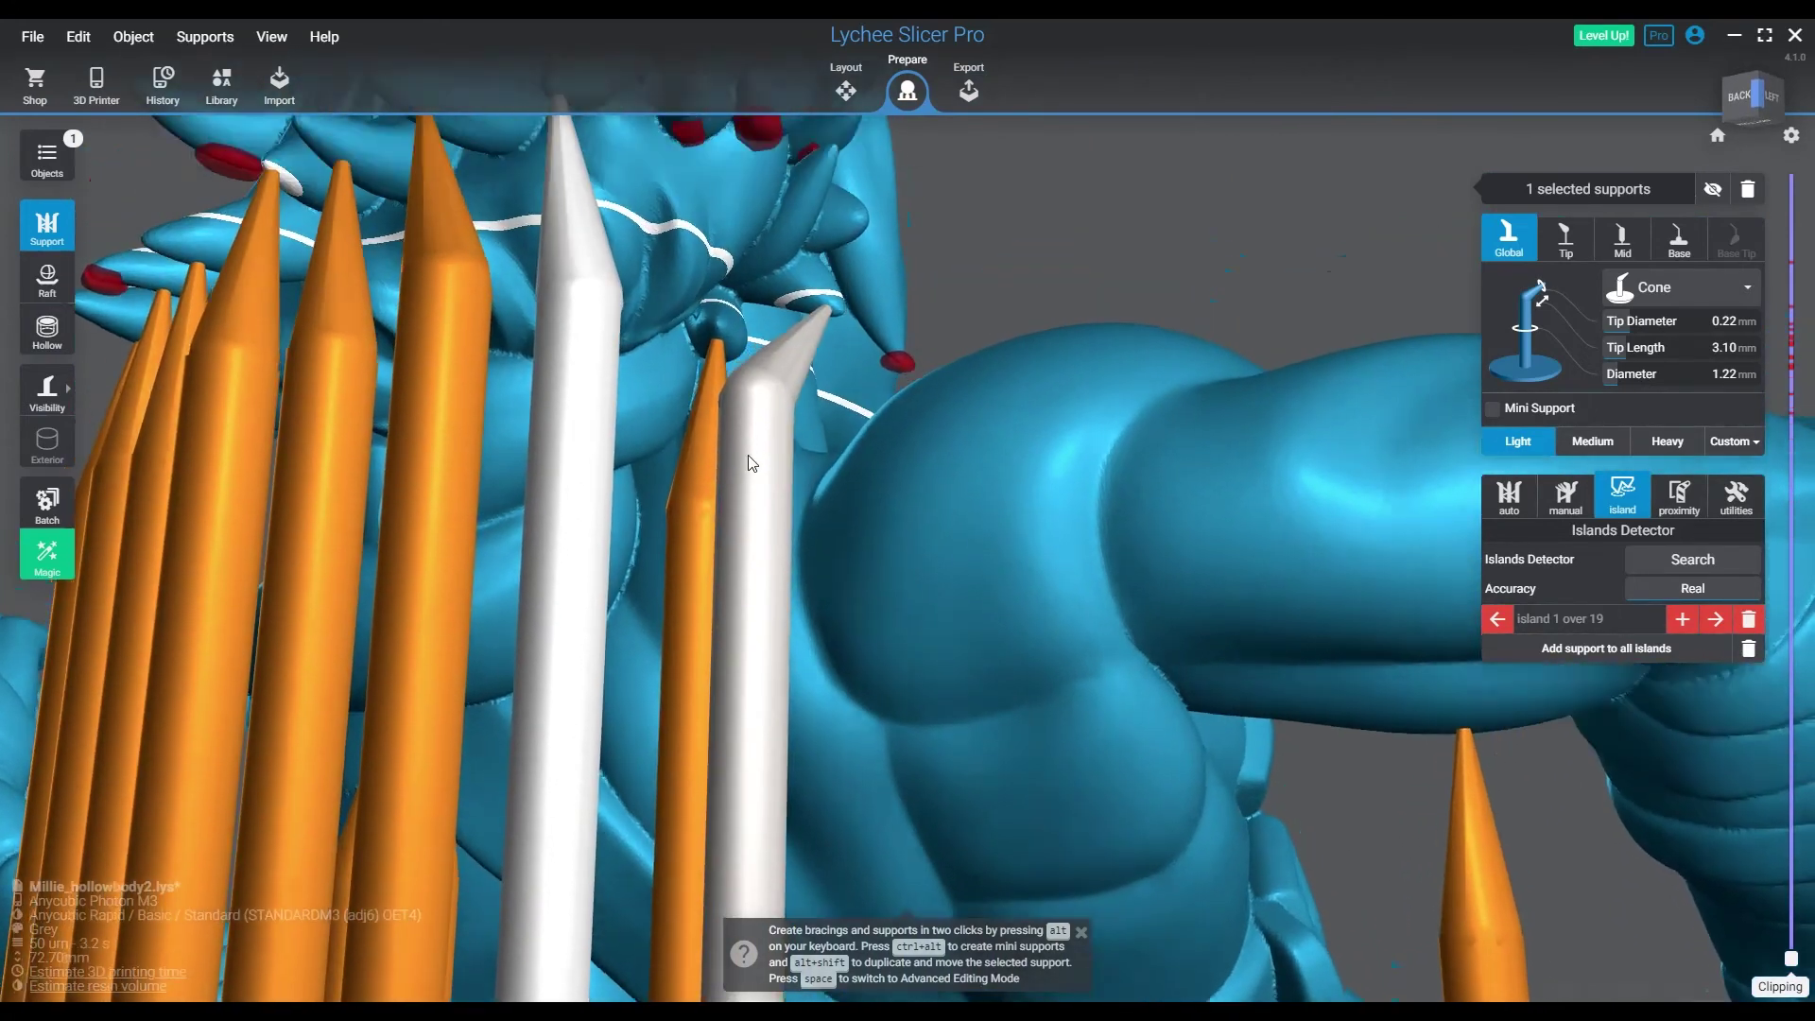
{"action": "scroll", "coordinate": [747, 456], "scroll_direction": "down", "scroll_amount": 3}
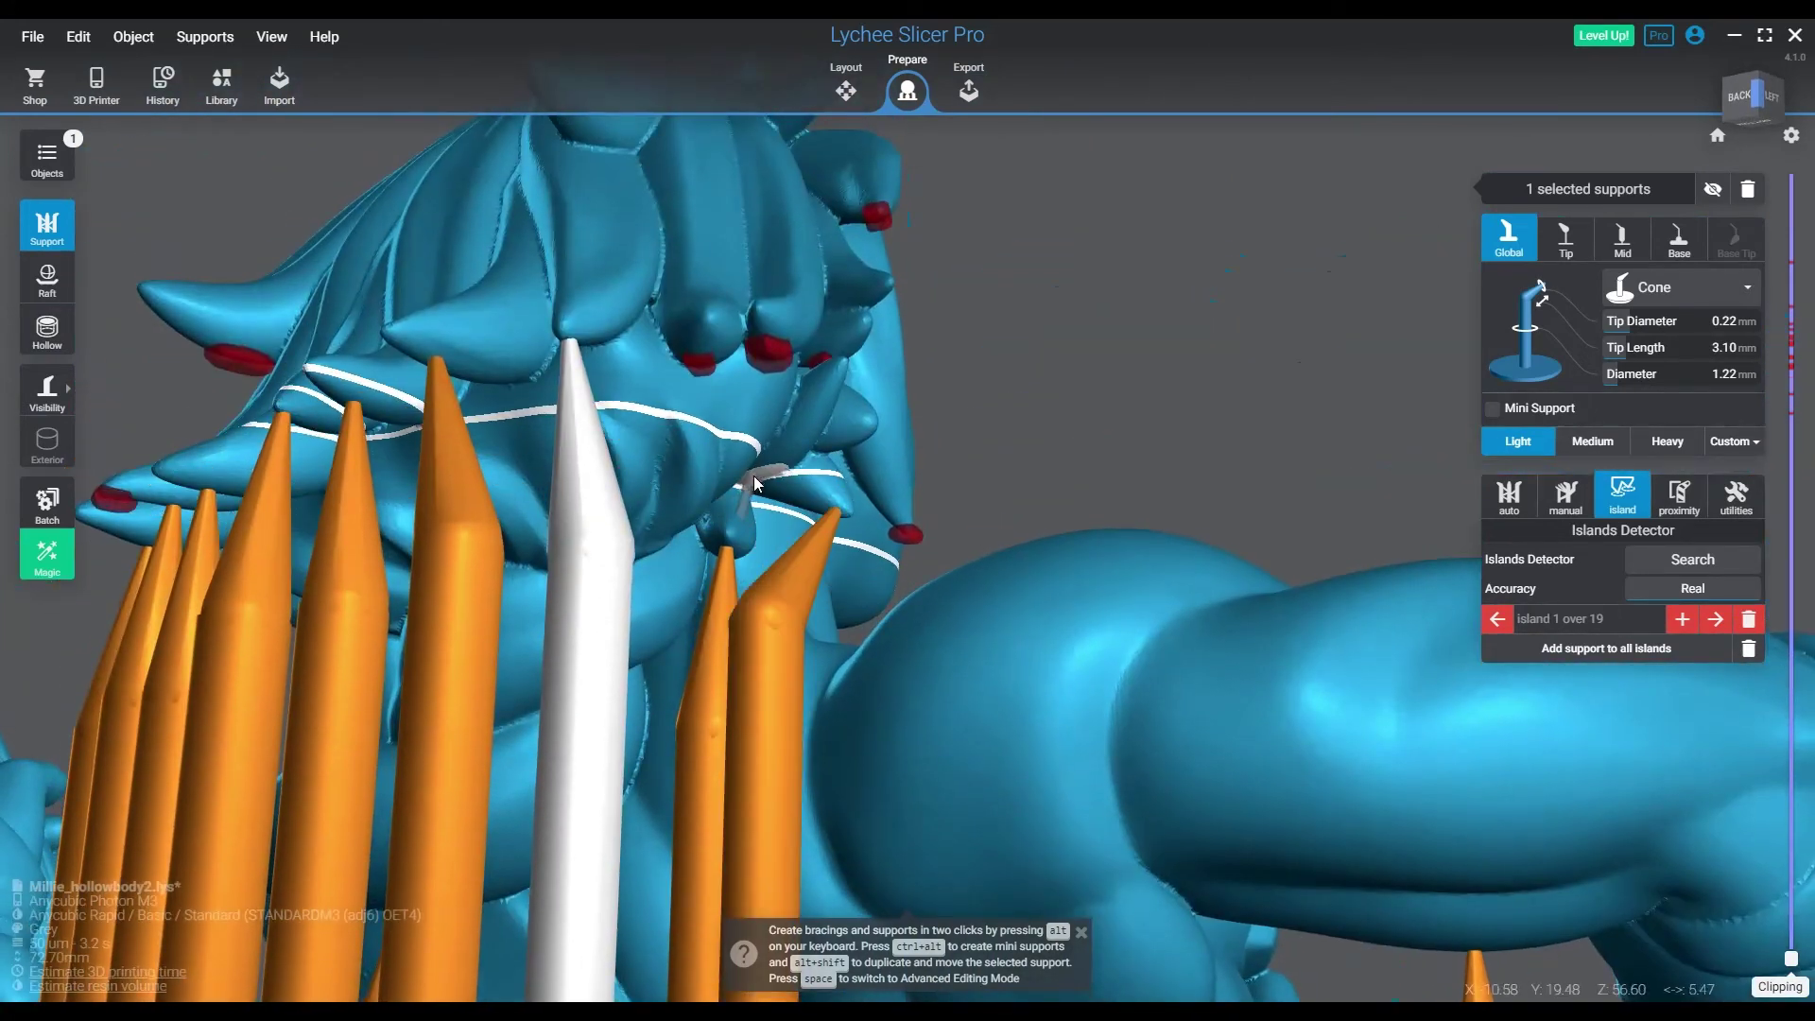
{"action": "left_click", "coordinate": [702, 367], "text": "alt"}
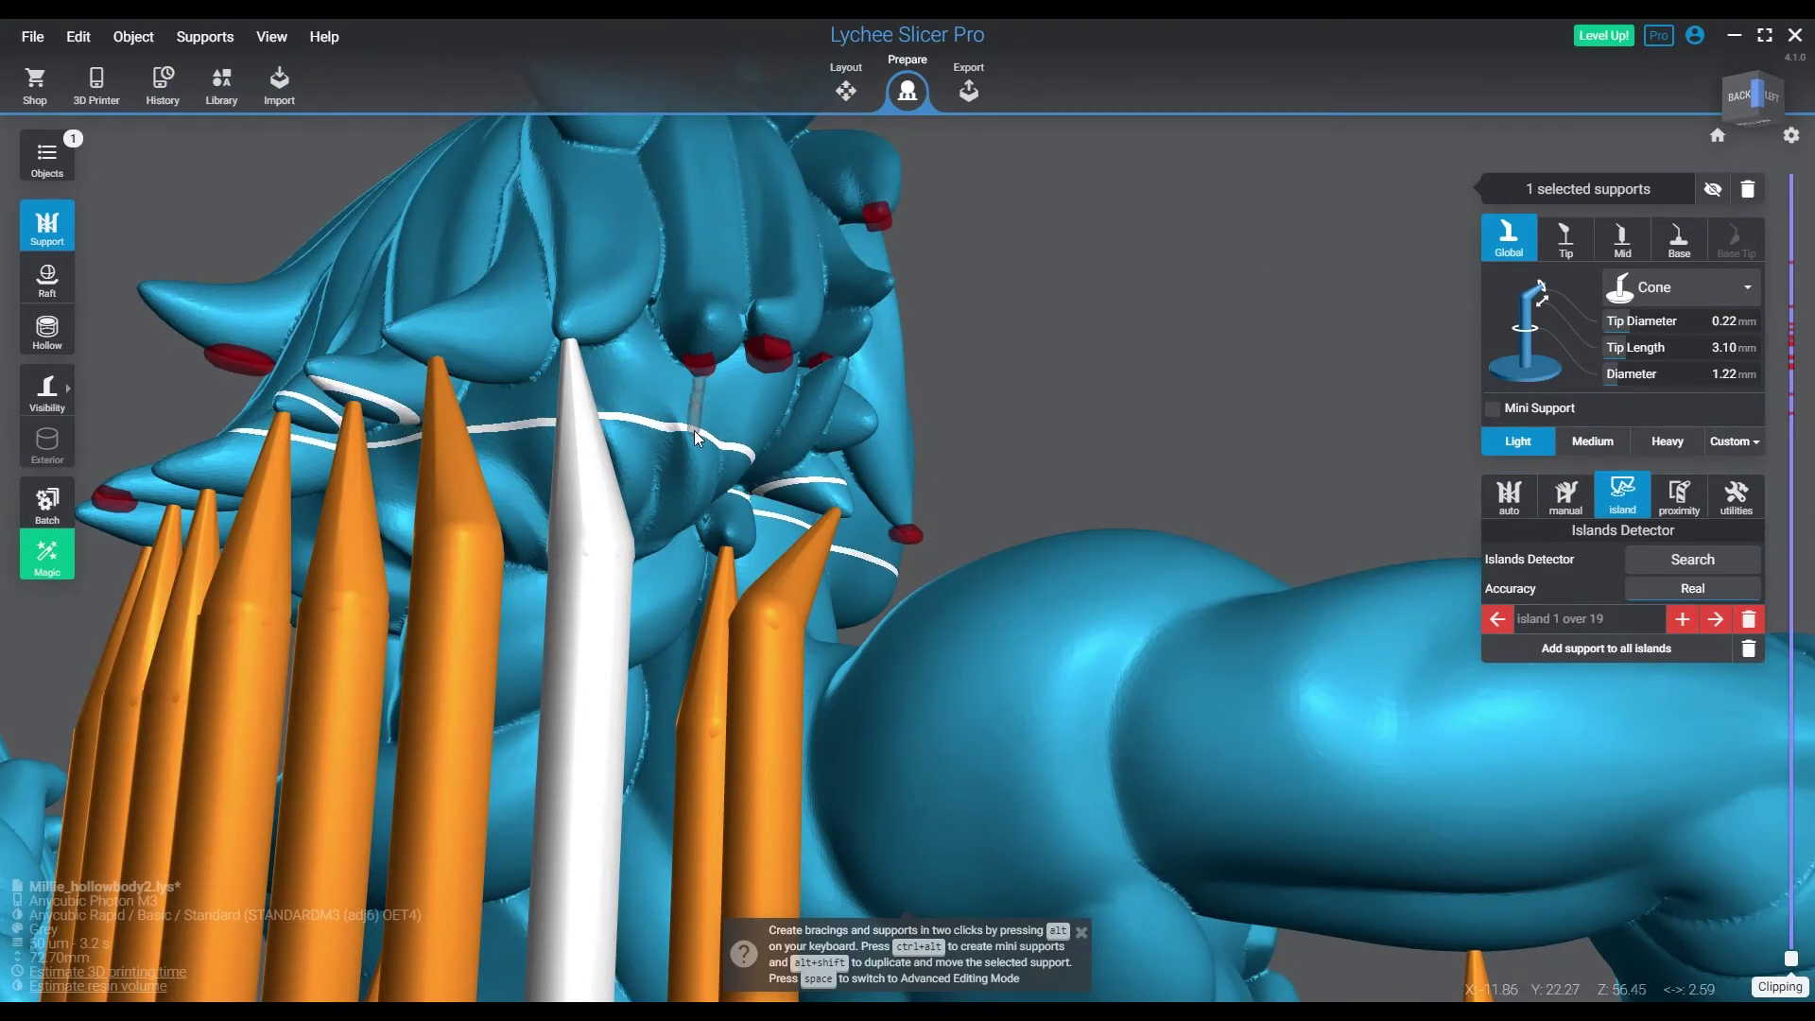
{"action": "left_click", "coordinate": [683, 404], "text": "ctrl+alt"}
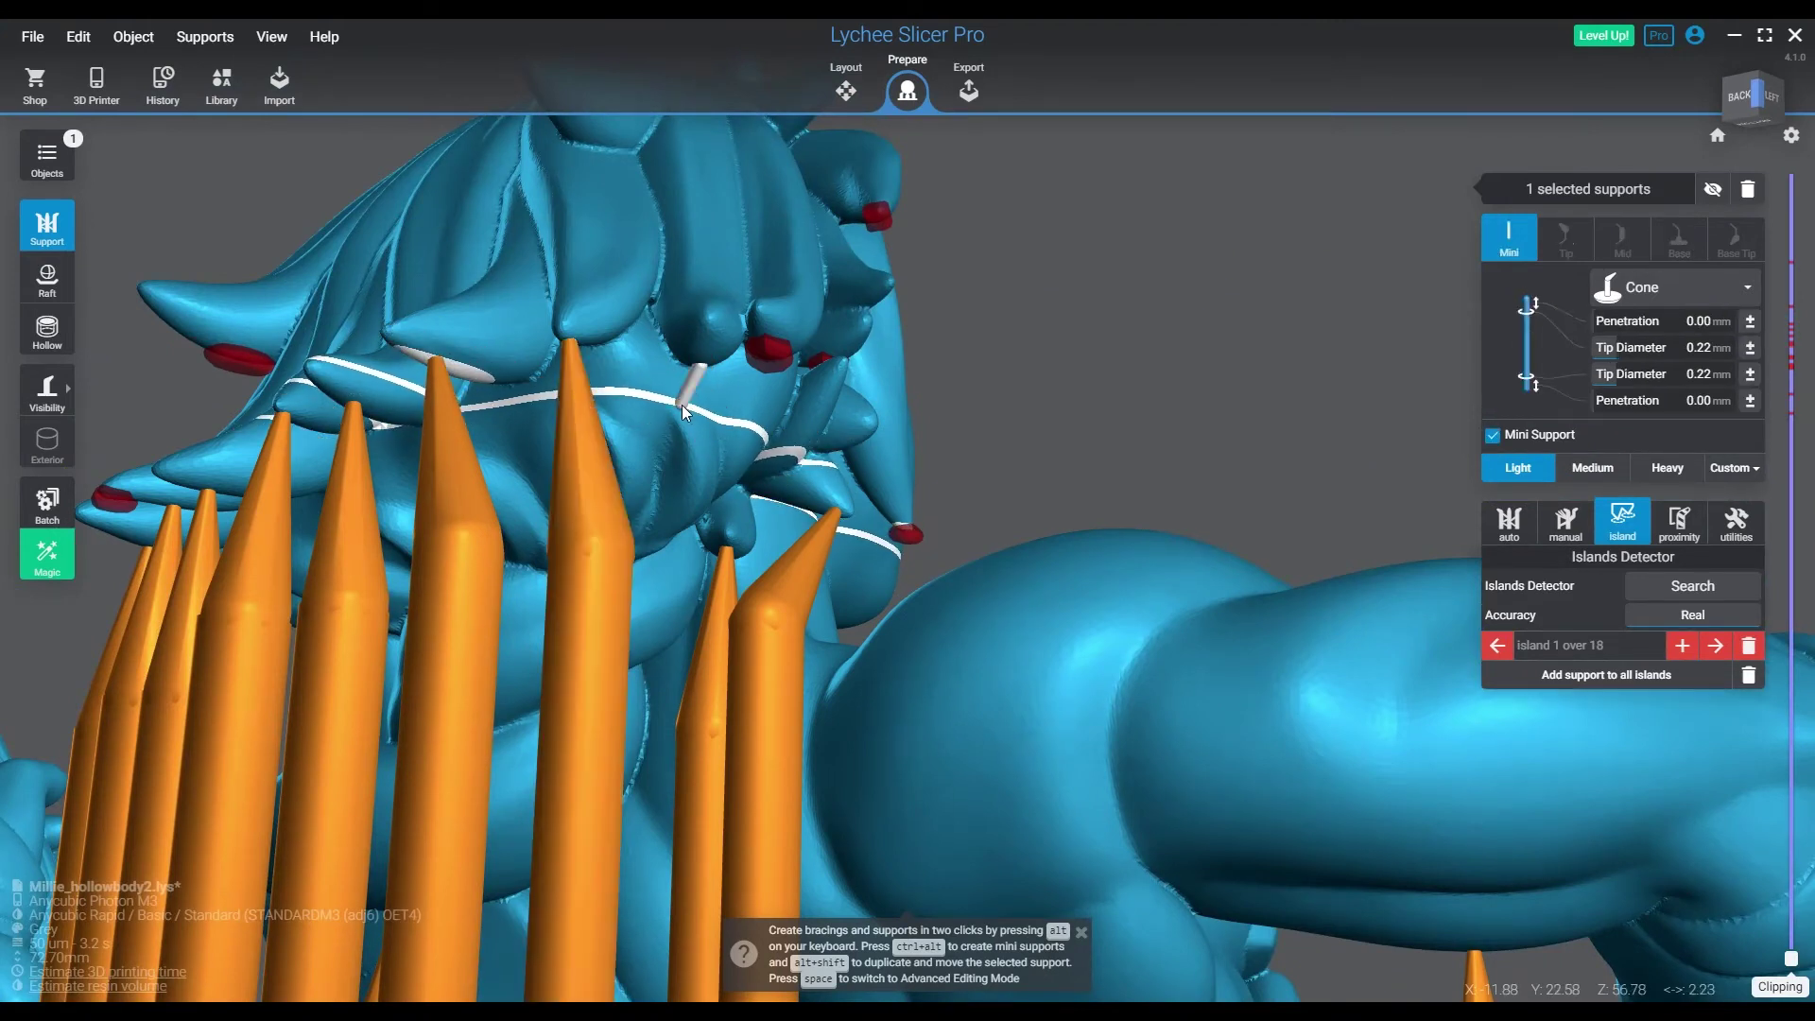
- Place a Light support under the neighbouring hair tip and a mini support under the small lock behind it
{"action": "left_click", "coordinate": [769, 363], "text": "alt"}
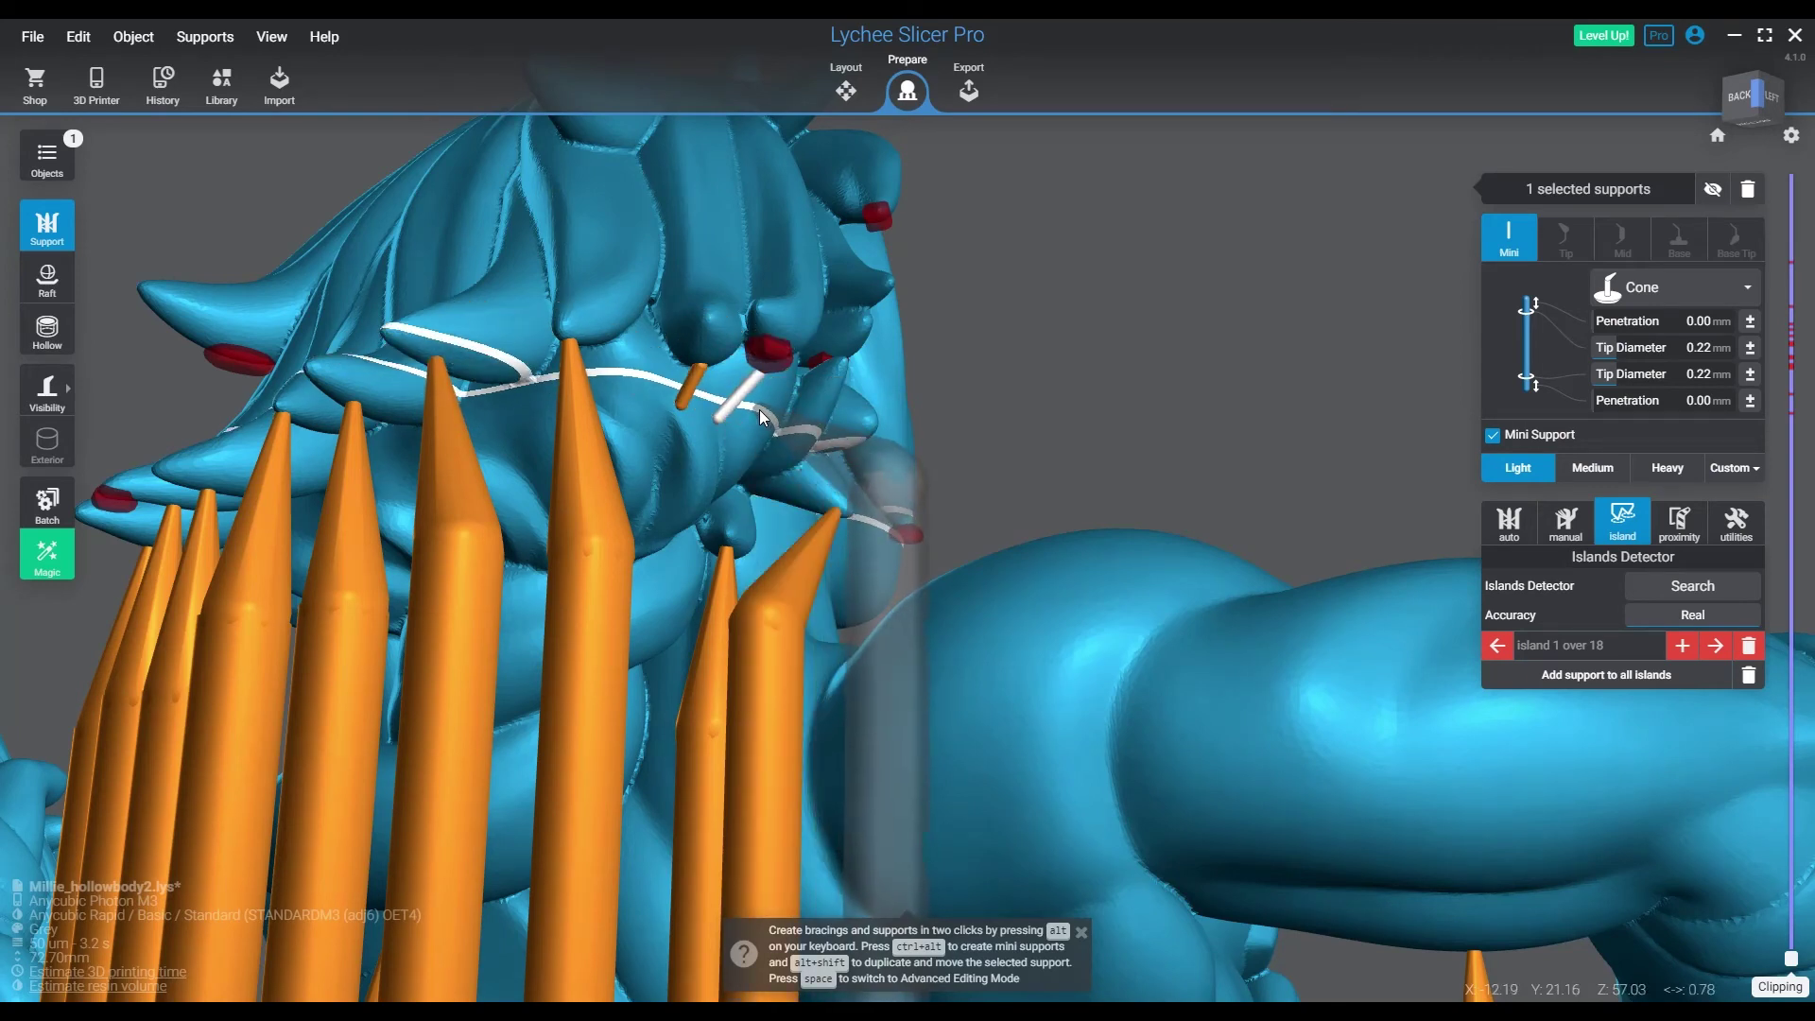
{"action": "key", "text": "ctrl+z"}
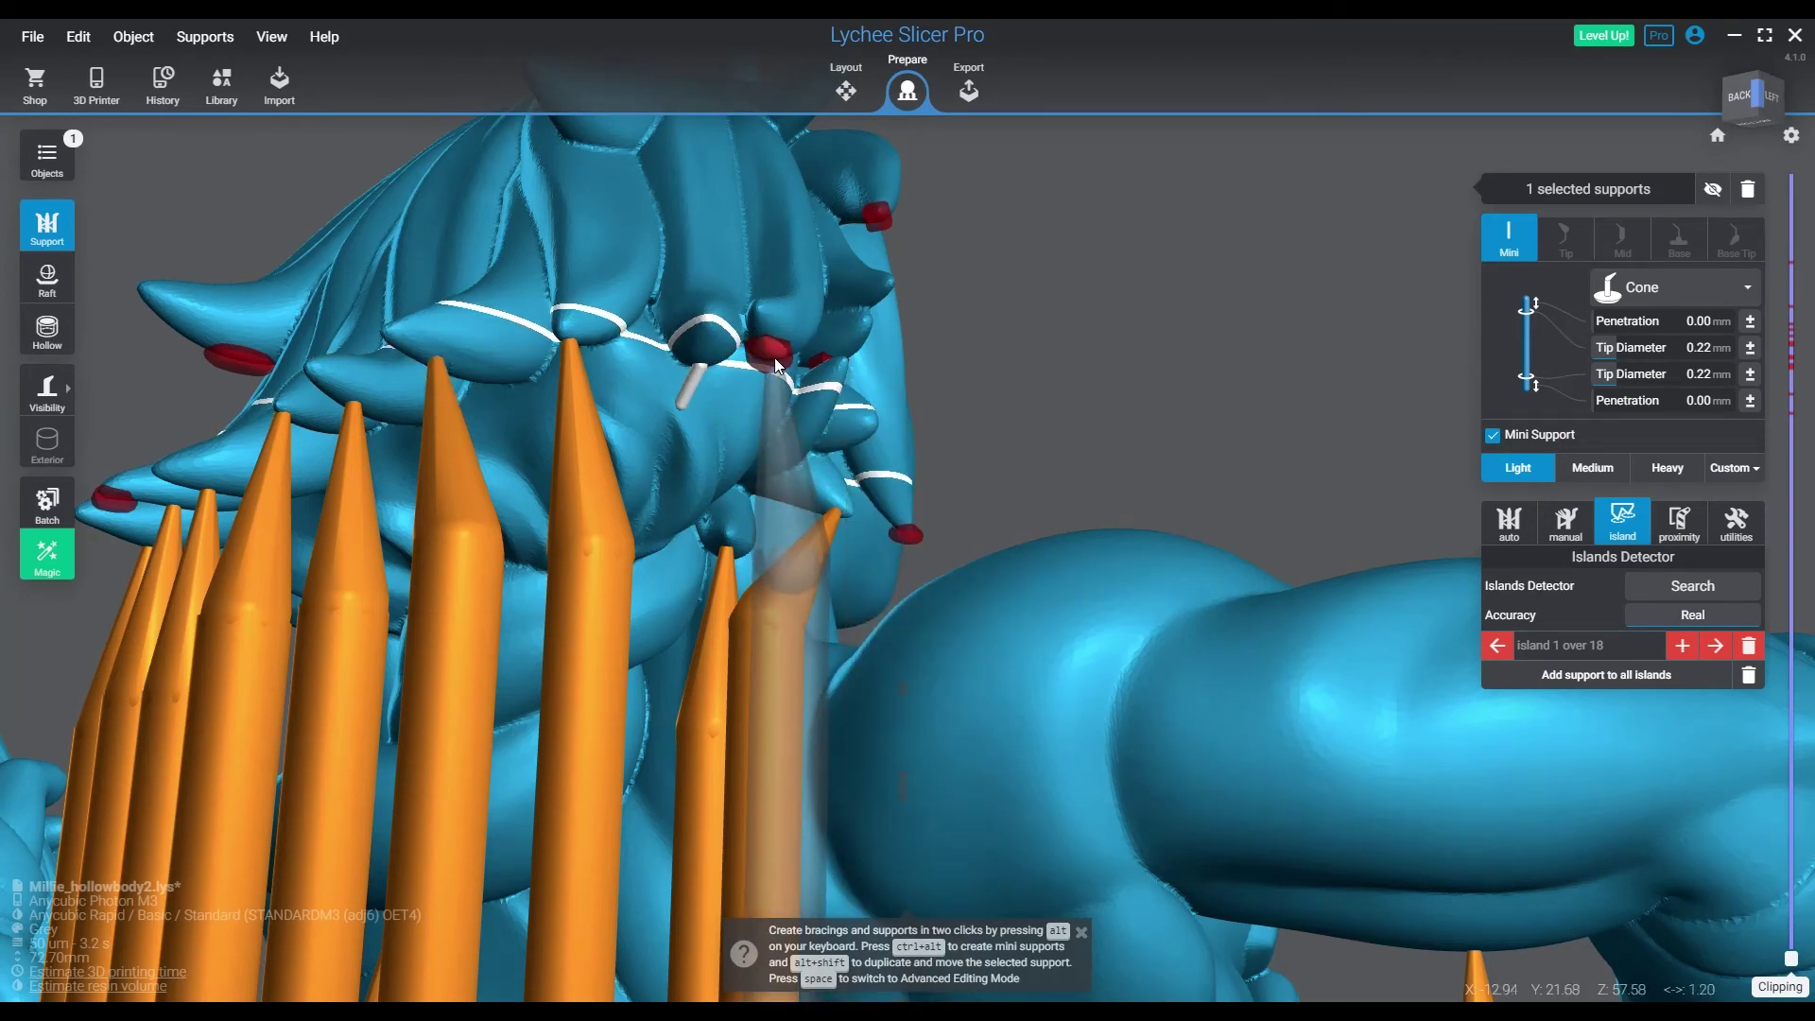
{"action": "left_click", "coordinate": [774, 357]}
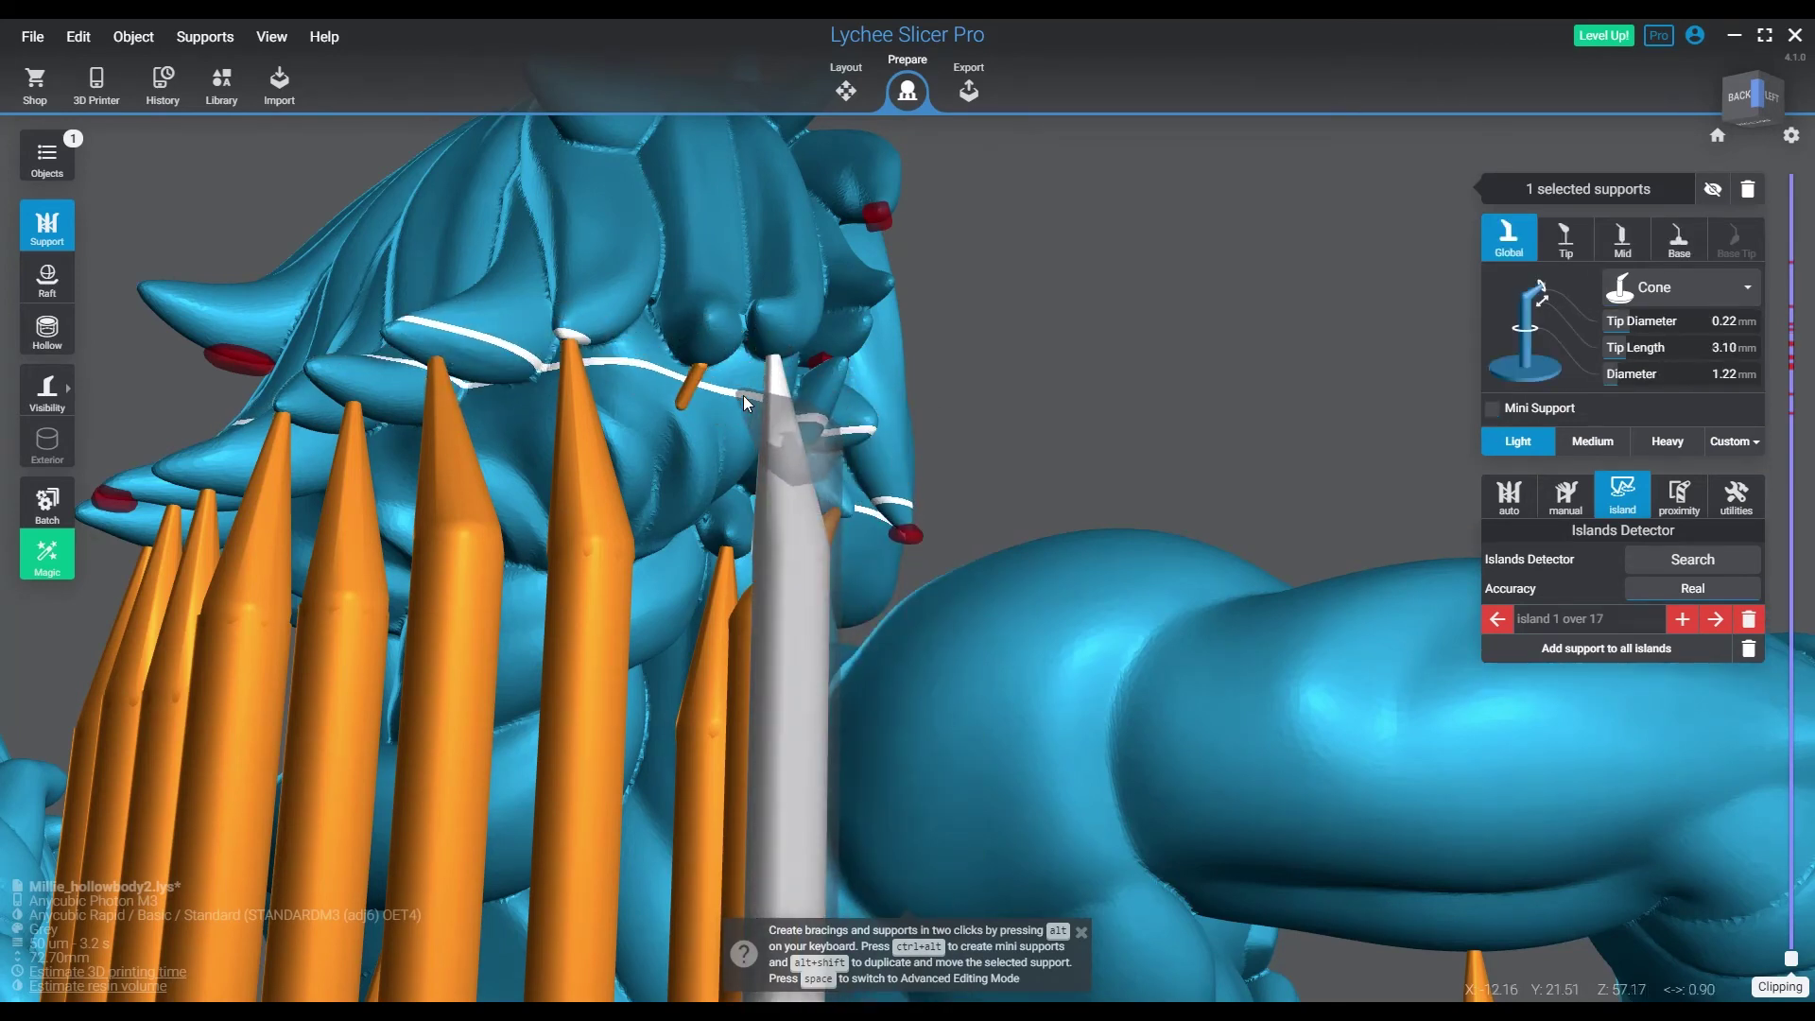
{"action": "left_click", "coordinate": [820, 358], "text": "ctrl+alt"}
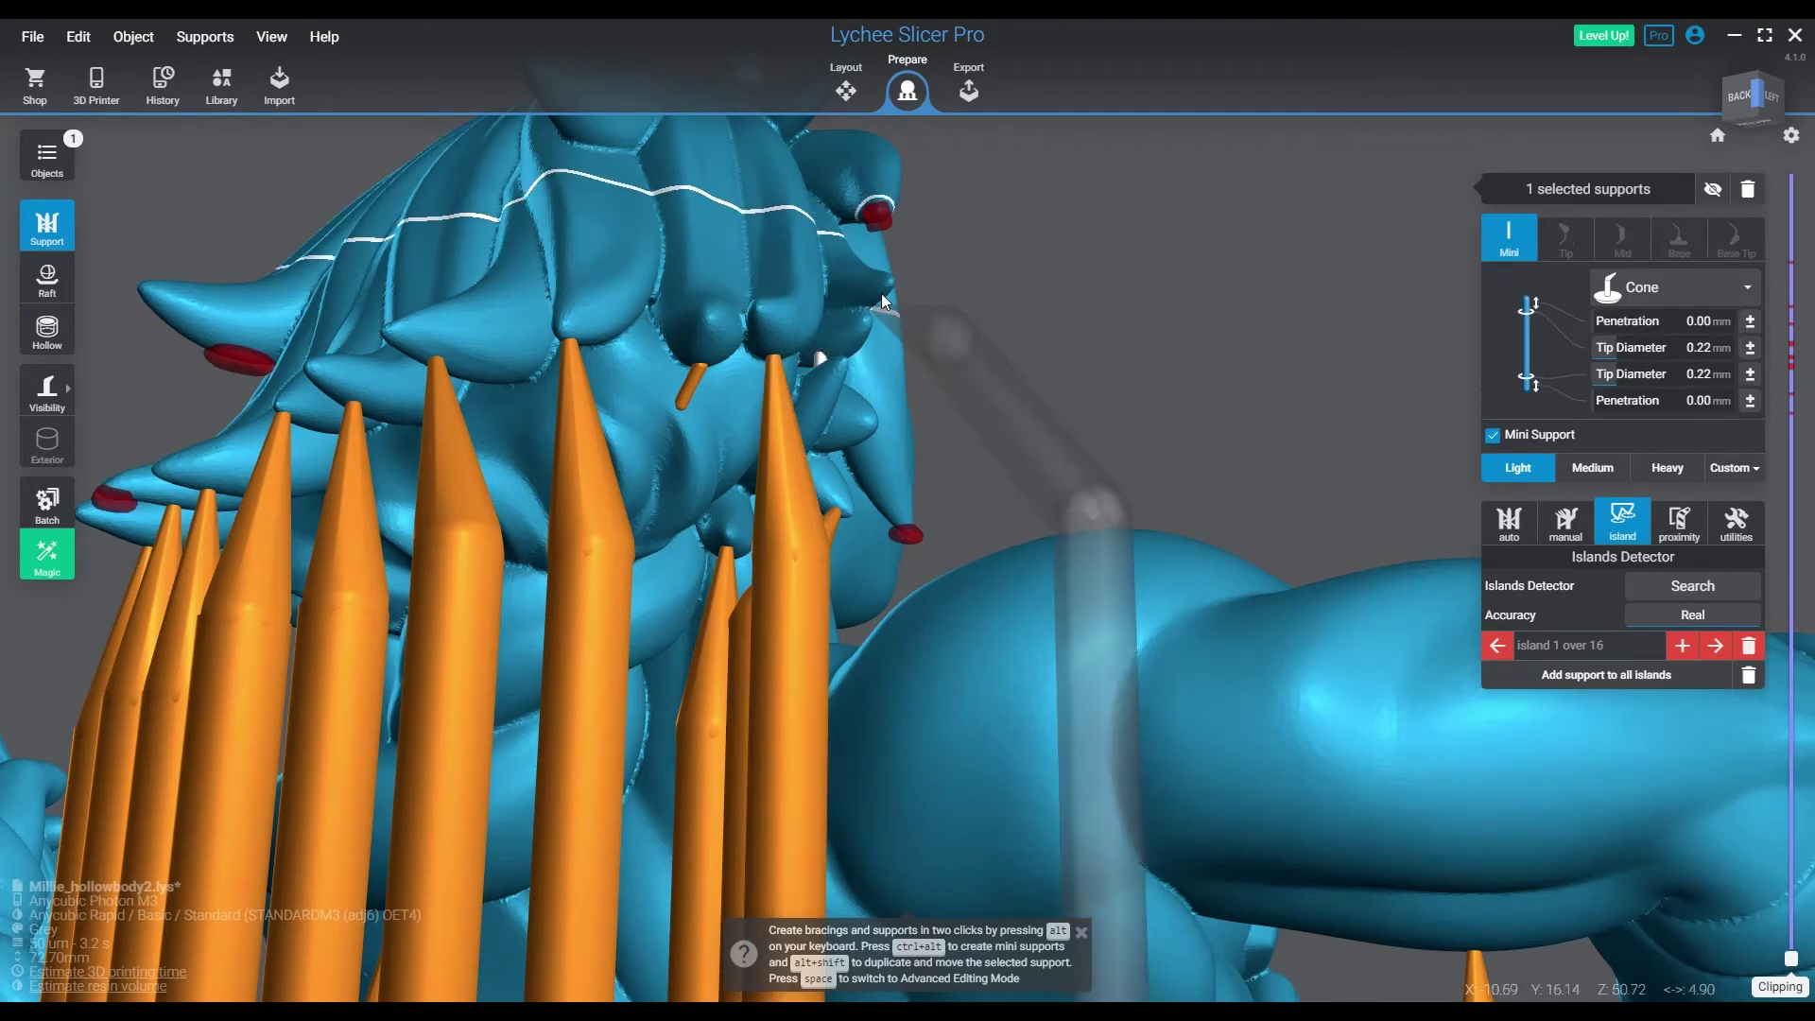
- Place a Light support under the hair tip behind the ear and tie the face-framing lock's tip to the shoulder with a mini support
{"action": "left_click", "coordinate": [881, 212]}
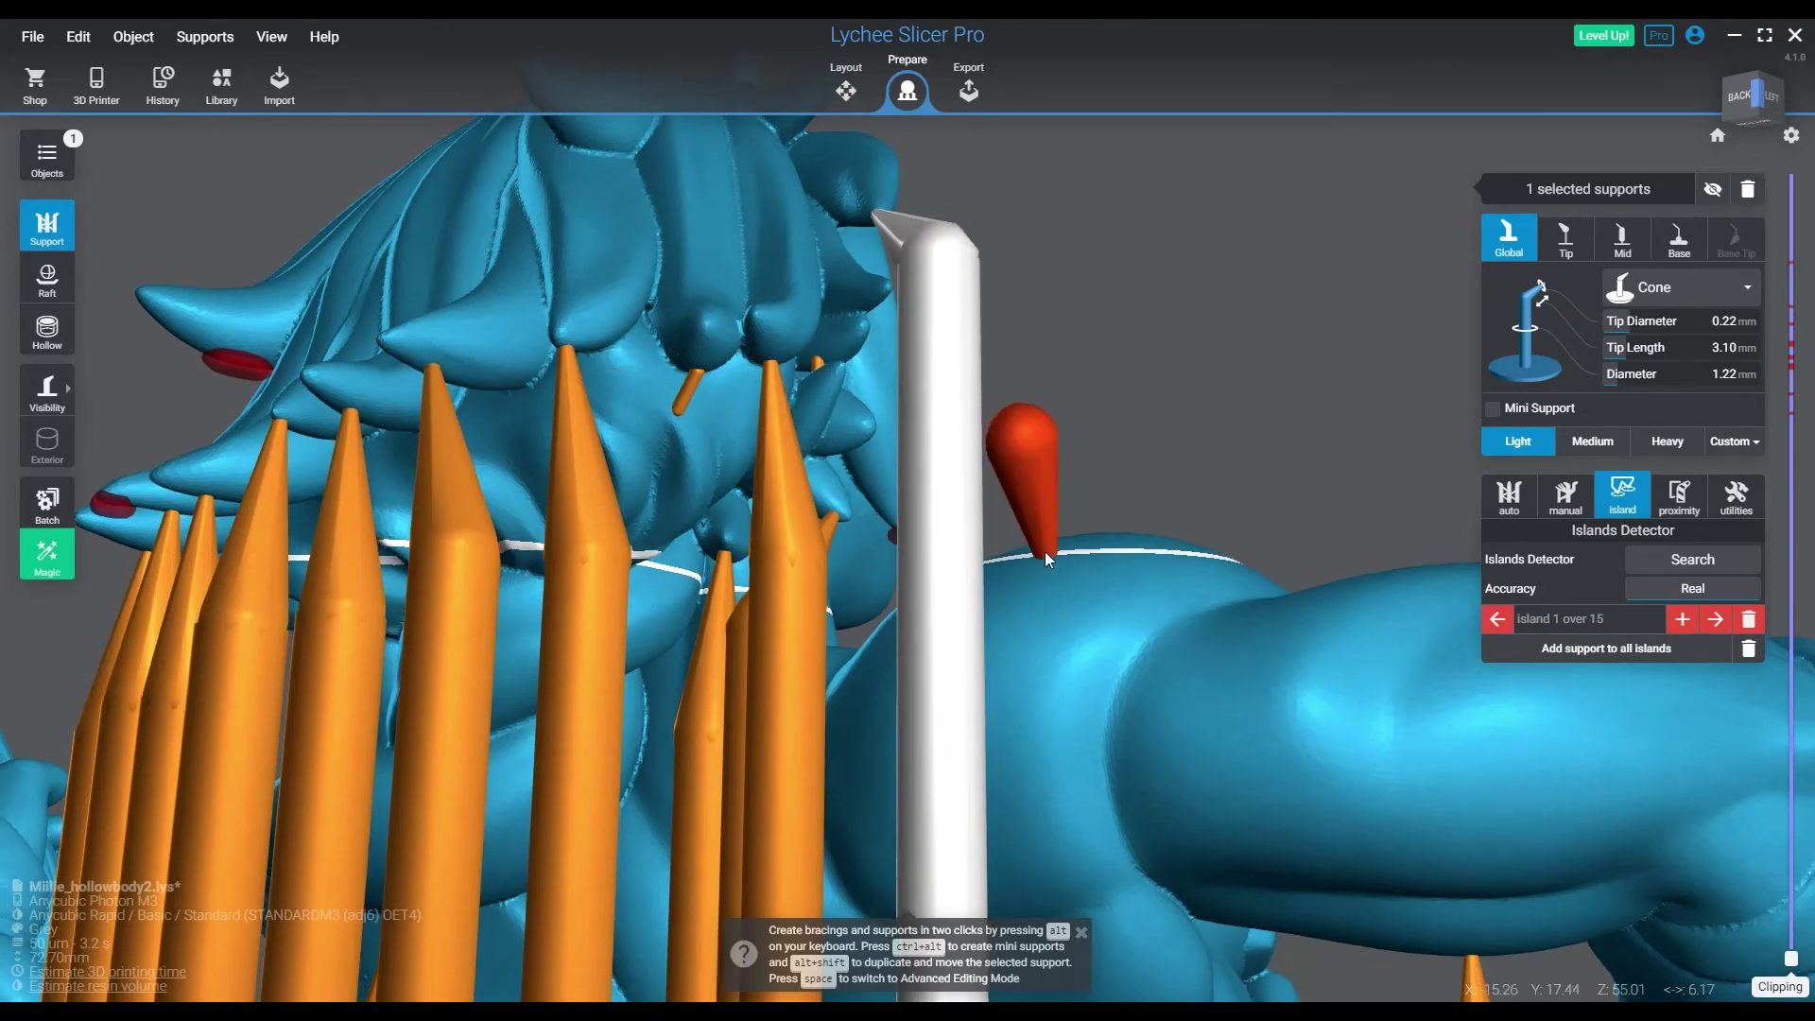
{"action": "right_click_drag", "start_coordinate": [1046, 552], "coordinate": [850, 597]}
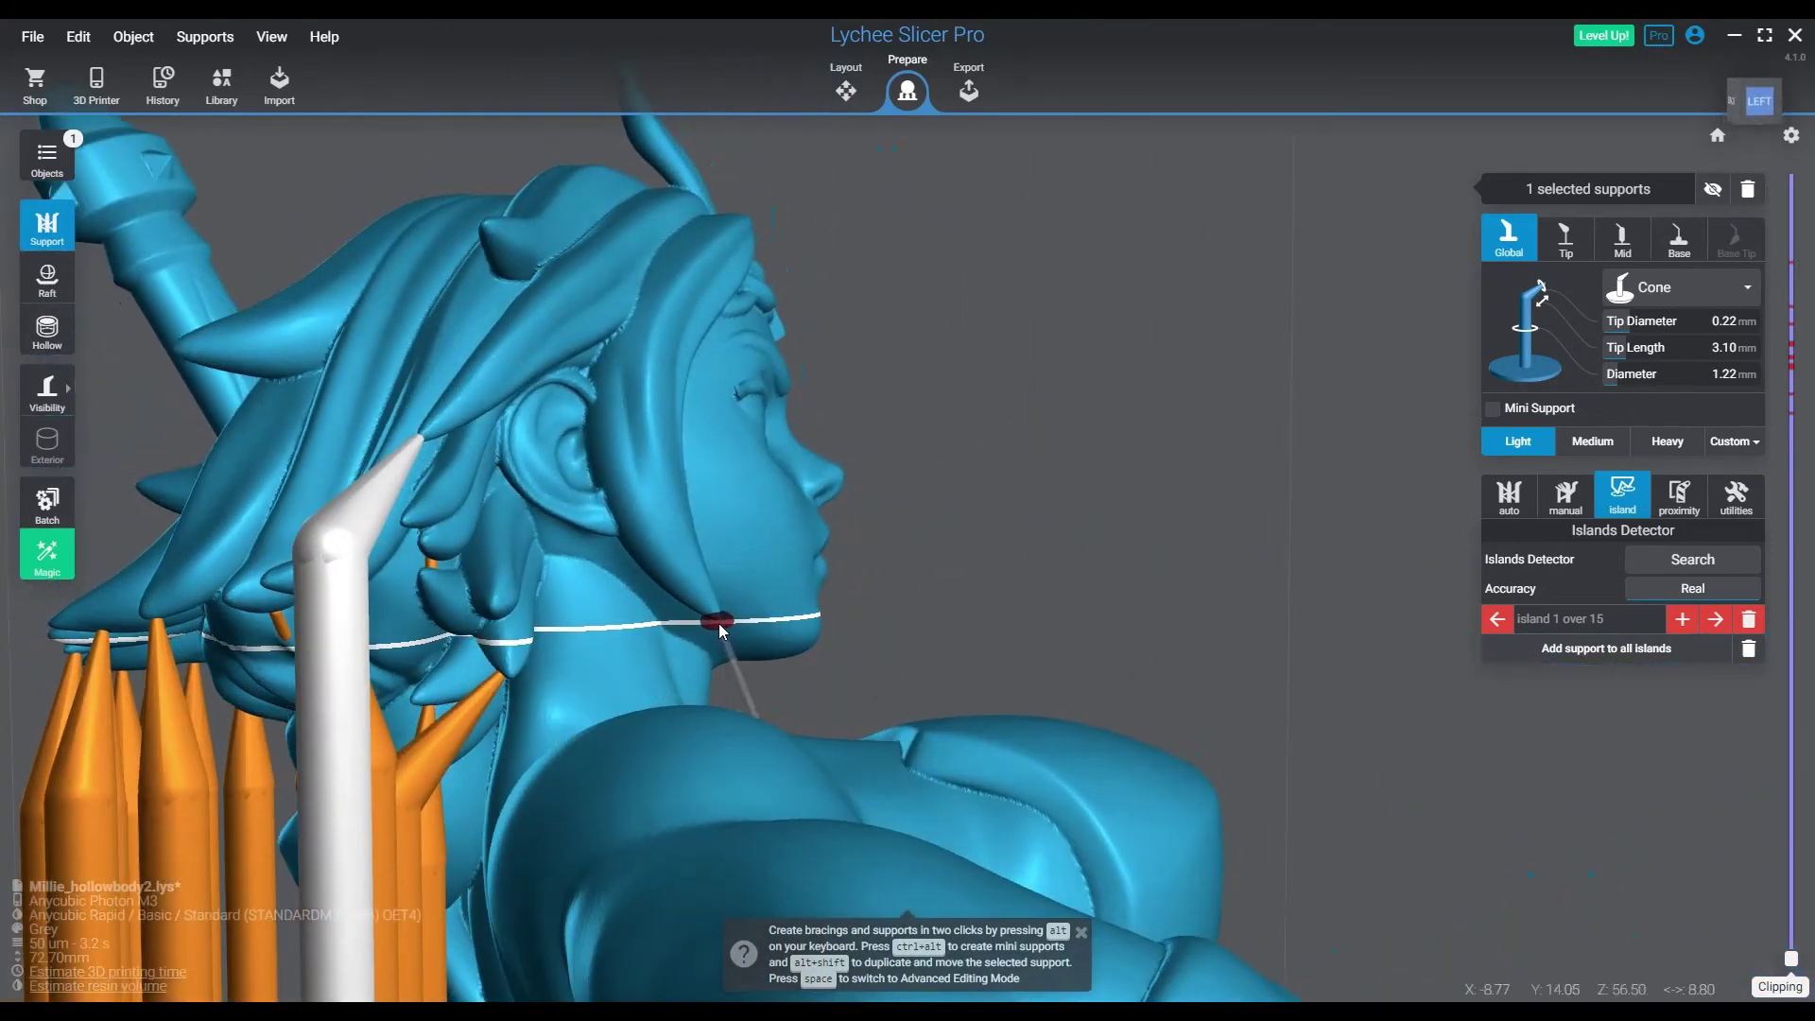
{"action": "left_click", "coordinate": [717, 622], "text": "ctrl+alt"}
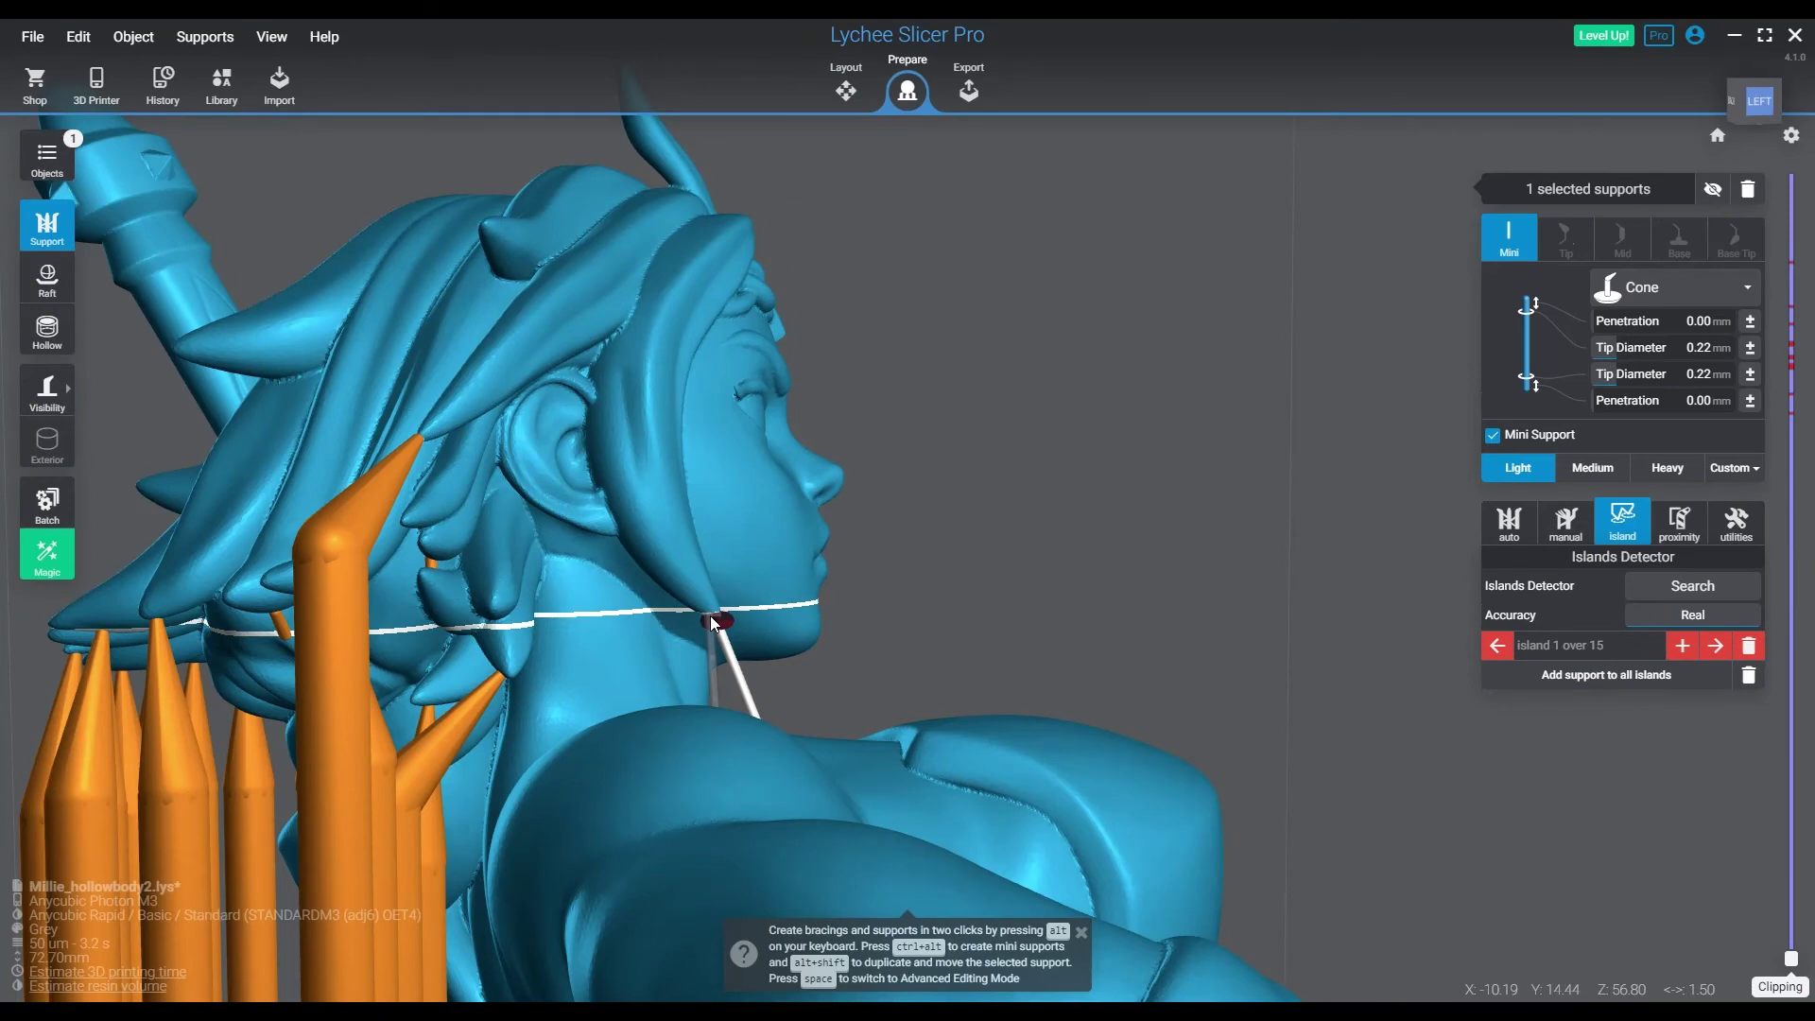
- Delete the stray mini support beside the face-framing lock and add a second mini support from the lock's tip to the shoulder
{"action": "mouse_move", "coordinate": [838, 663]}
{"action": "right_mouse_down"}
{"action": "mouse_move", "coordinate": [612, 678]}
{"action": "mouse_move", "coordinate": [623, 652]}
{"action": "right_mouse_up"}
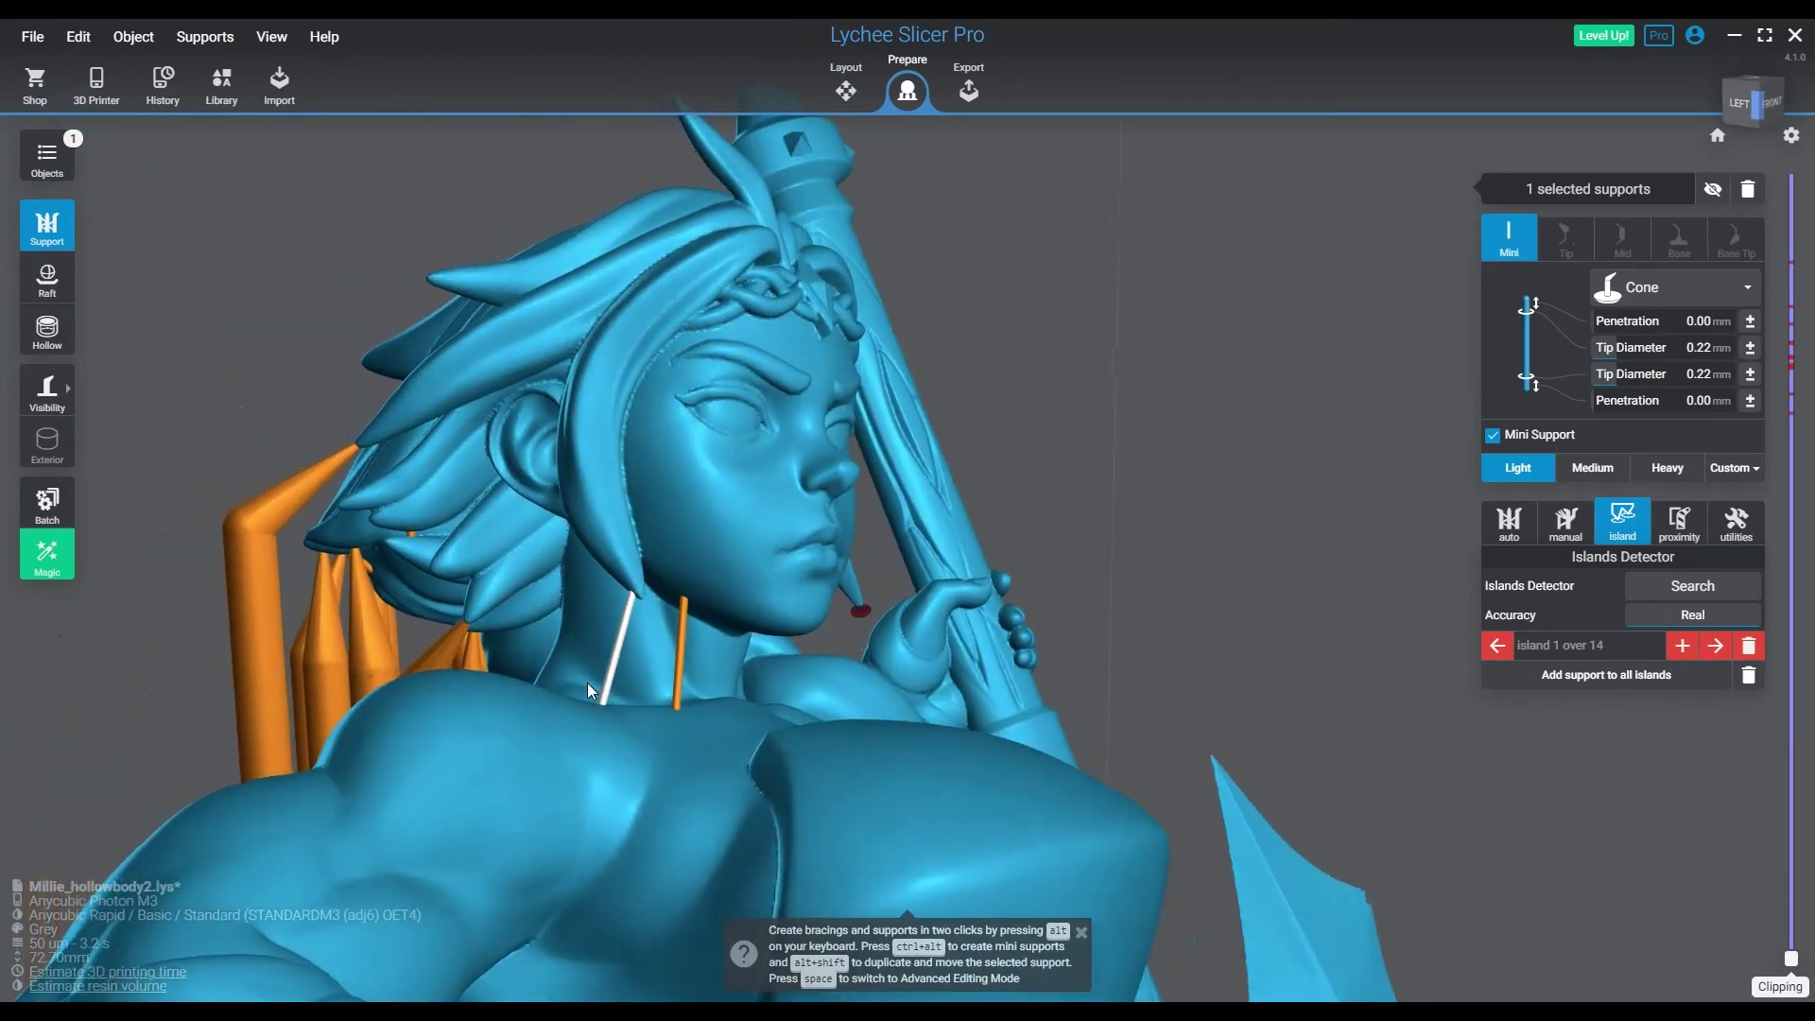
{"action": "left_click", "coordinate": [643, 599]}
{"action": "left_click", "coordinate": [683, 620]}
{"action": "key", "text": "Delete"}
{"action": "right_click_drag", "start_coordinate": [802, 721], "coordinate": [577, 719]}
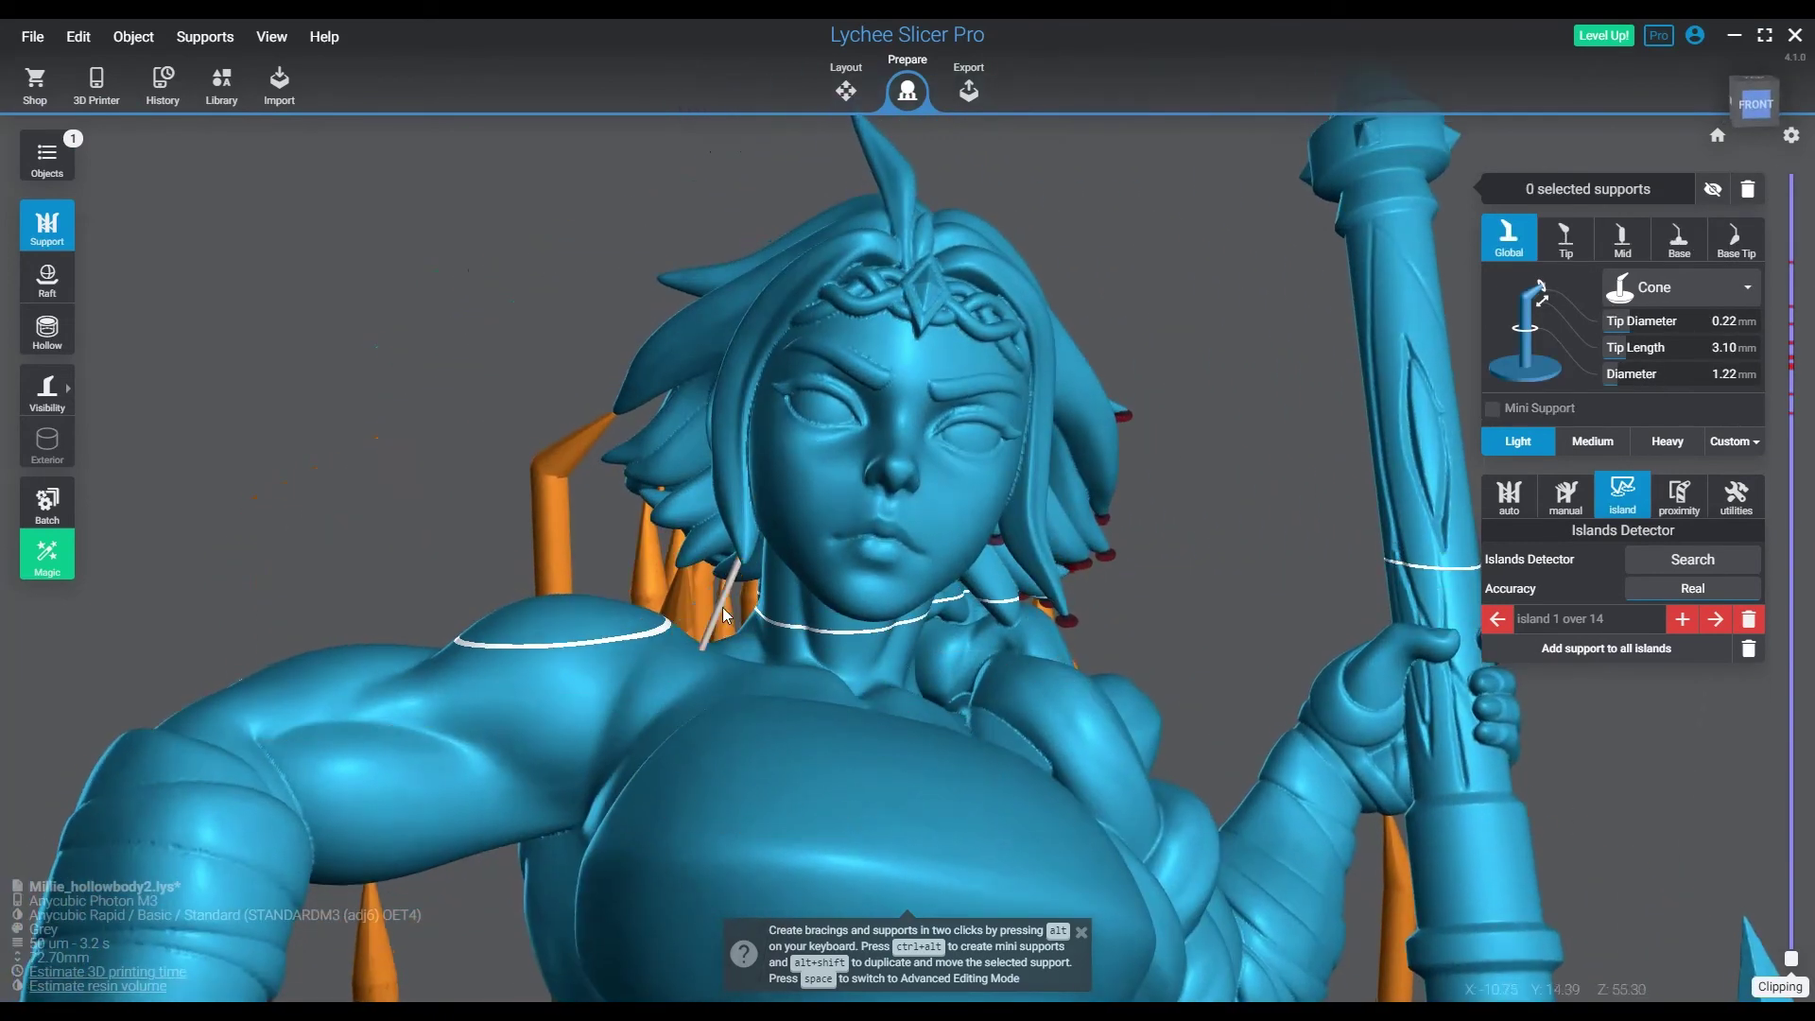
{"action": "left_click", "coordinate": [746, 561]}
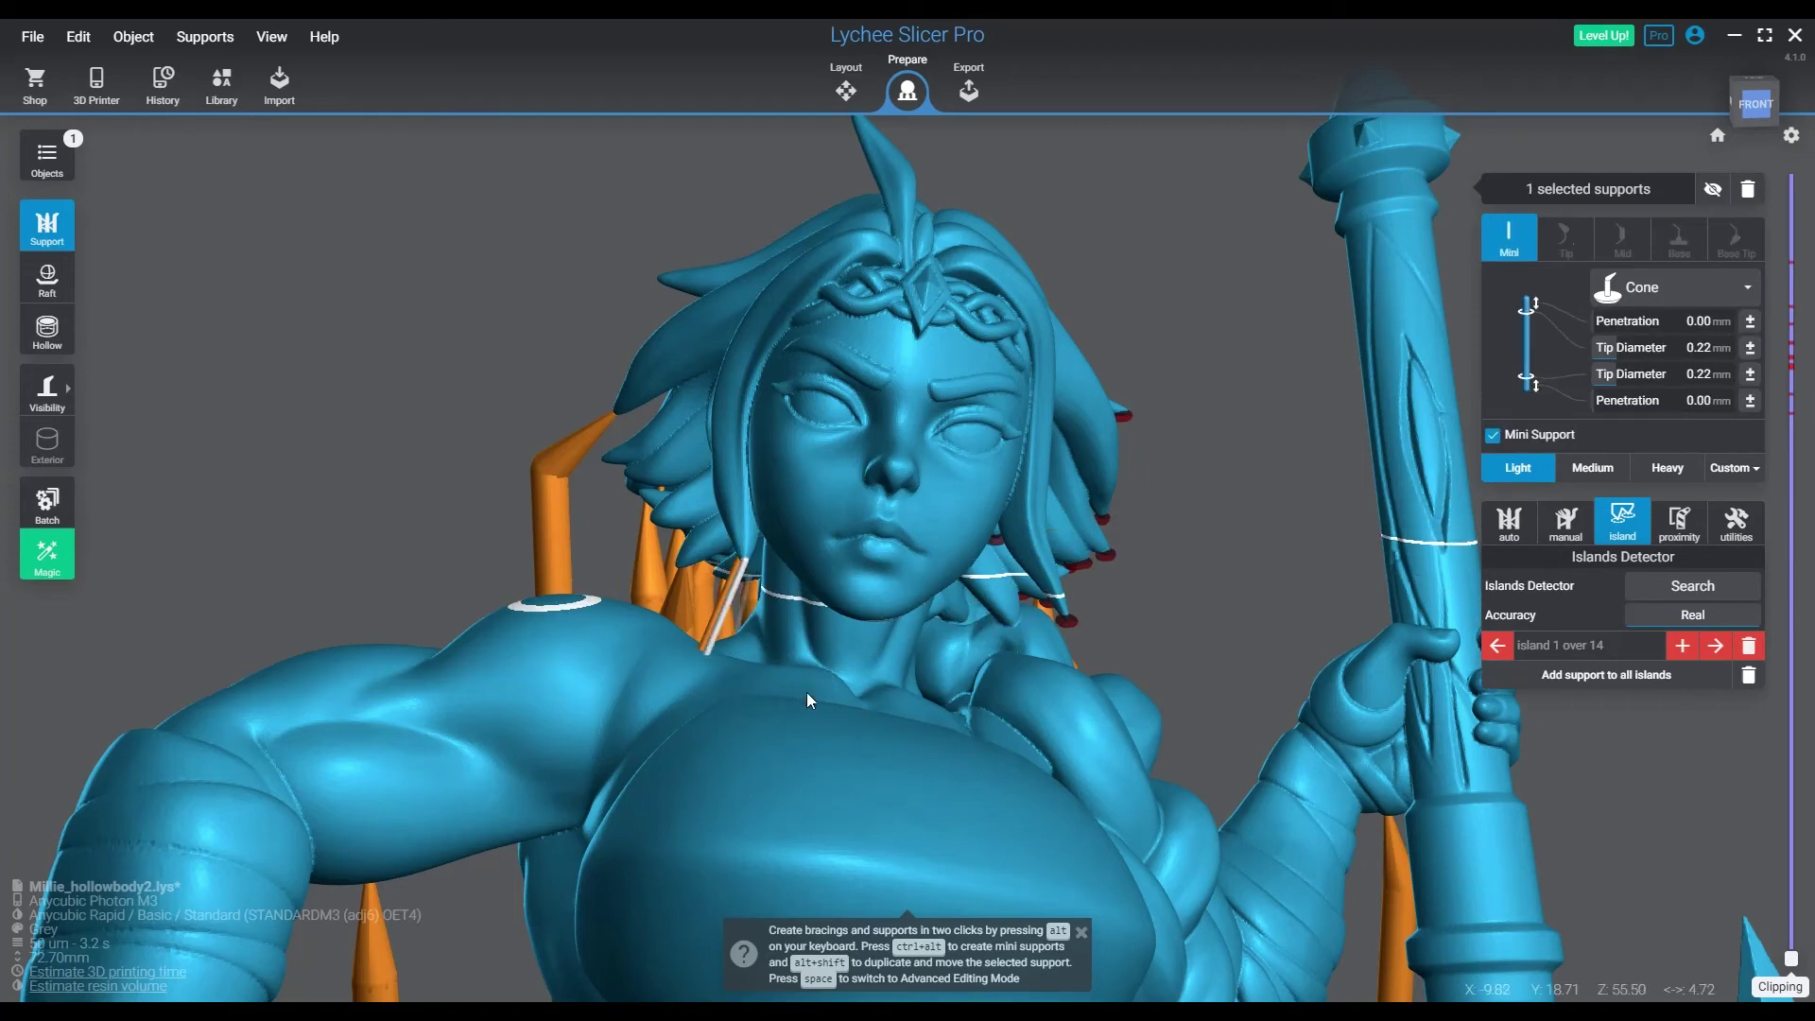
{"action": "right_click_drag", "start_coordinate": [837, 709], "coordinate": [771, 753]}
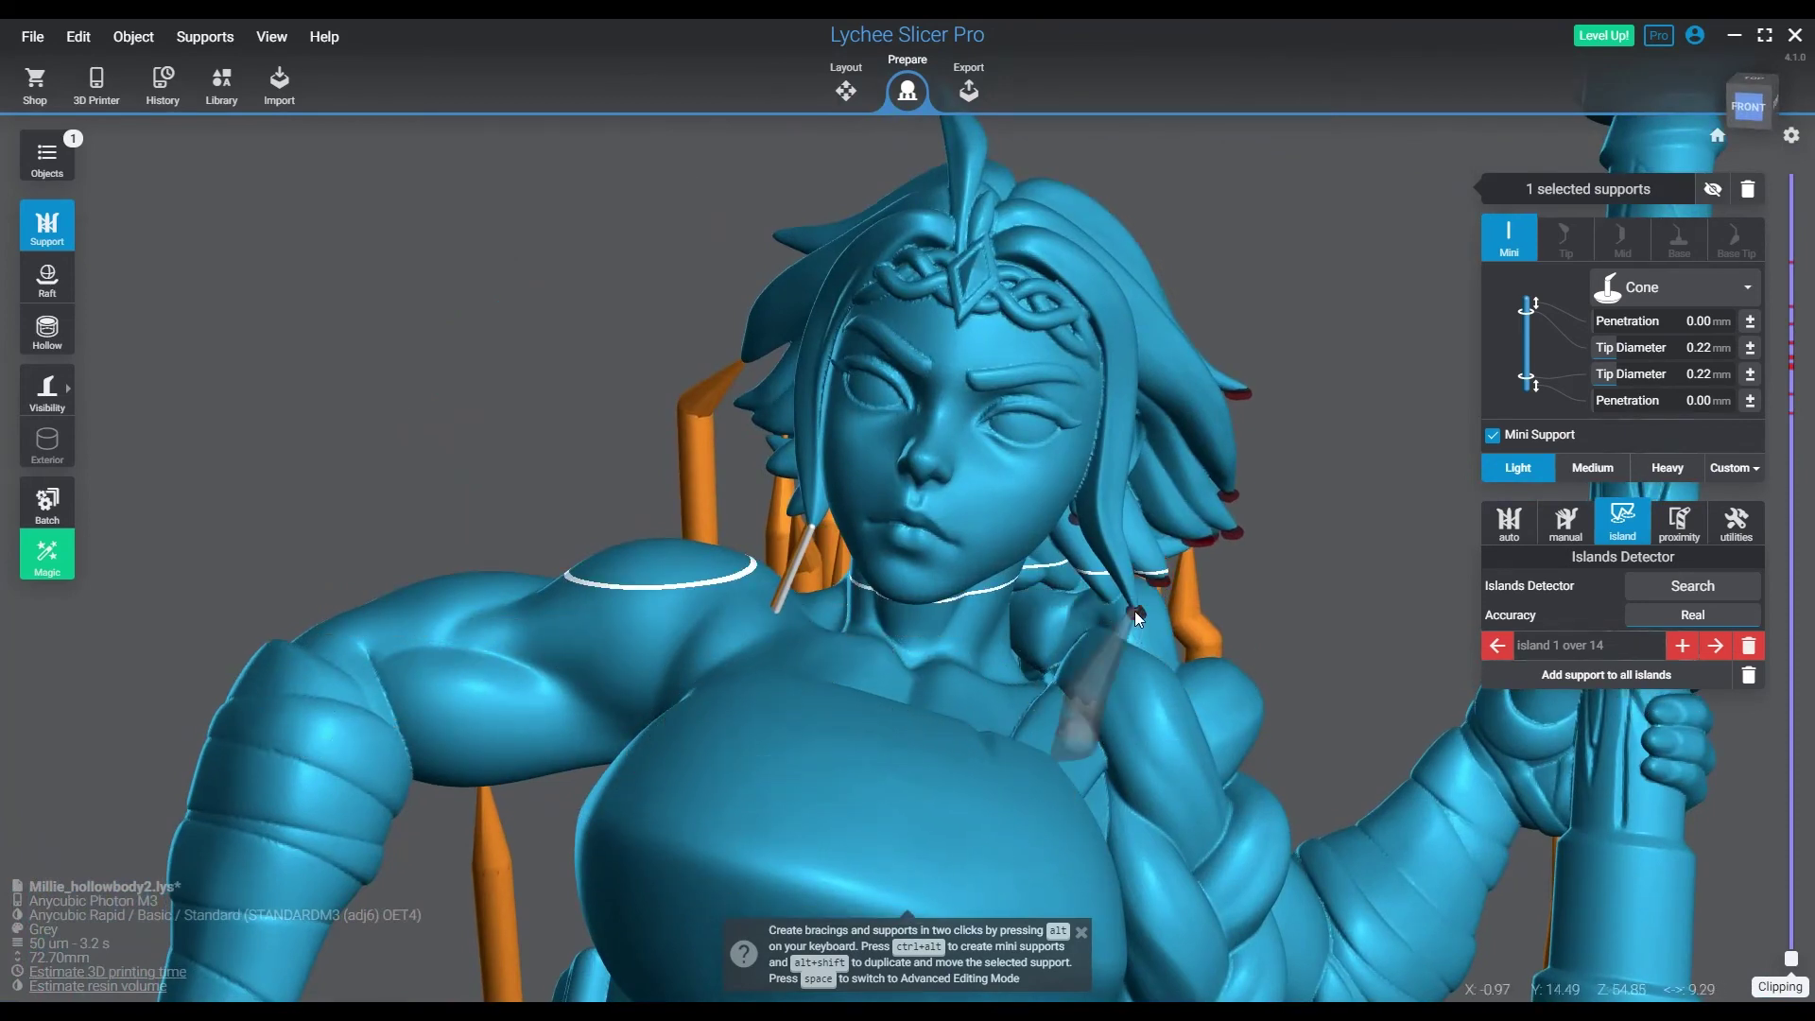
{"action": "right_click_drag", "start_coordinate": [1195, 696], "coordinate": [1155, 631]}
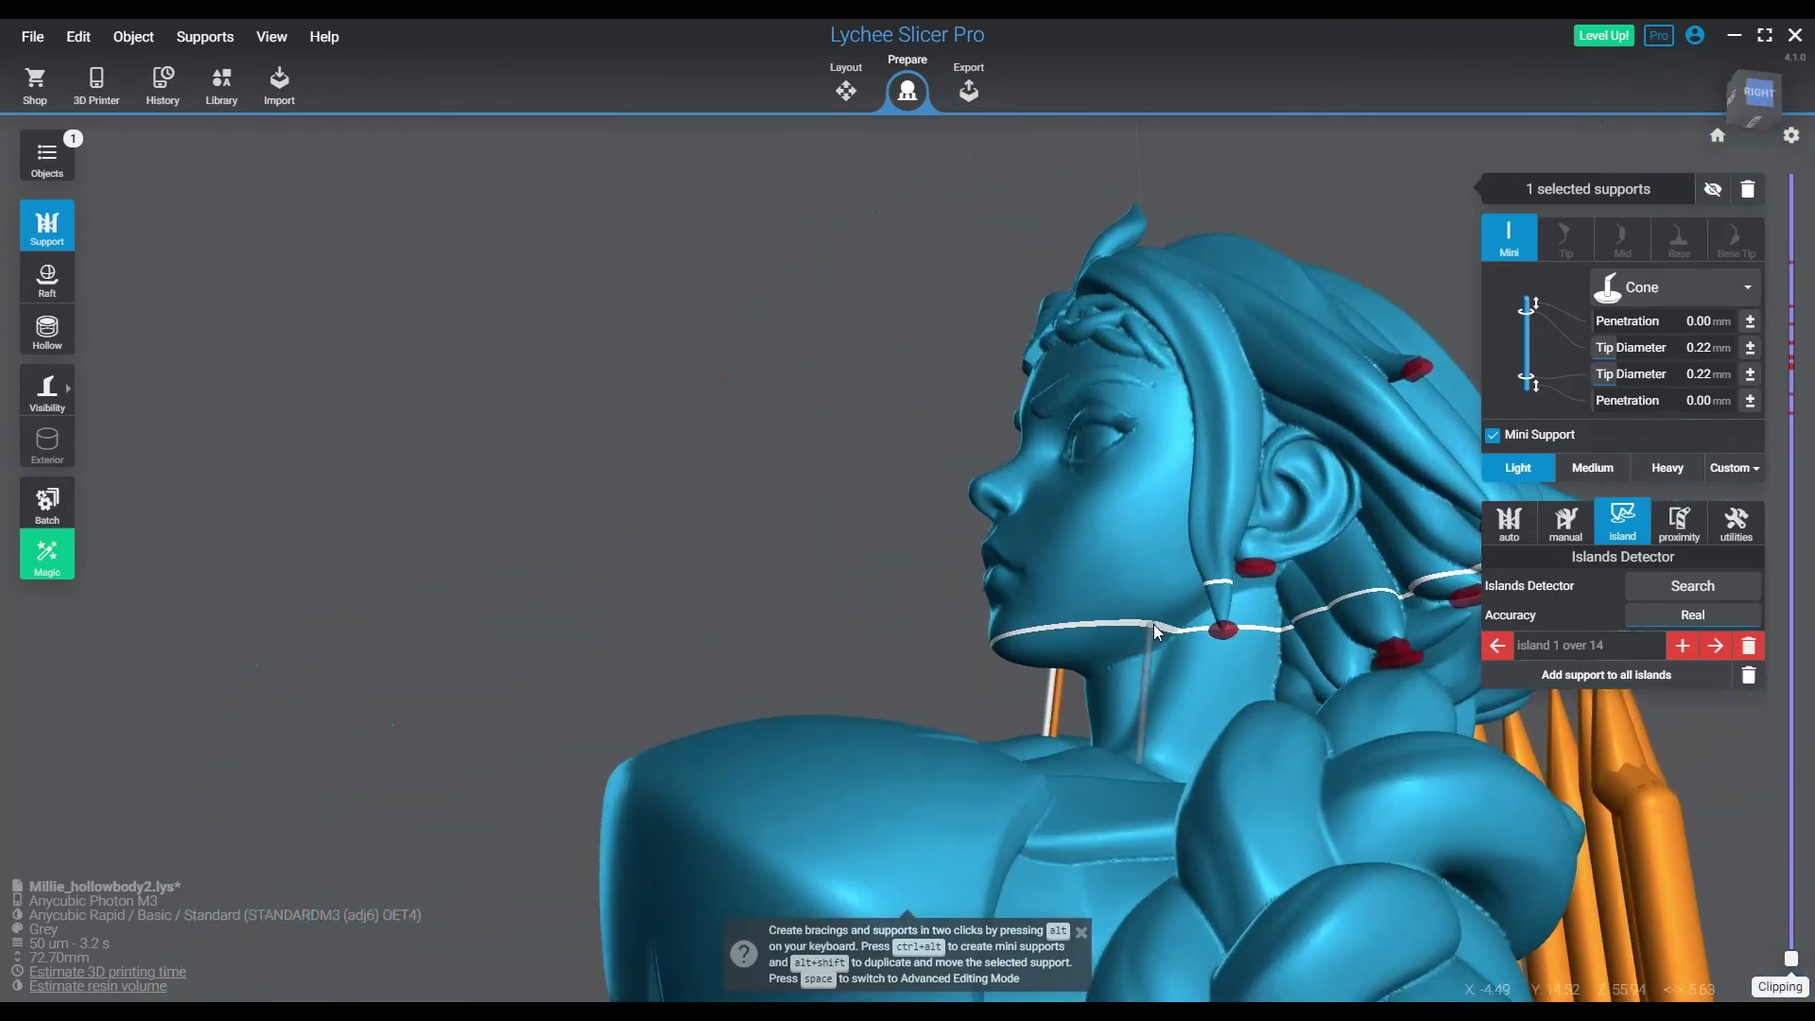
{"action": "left_click", "coordinate": [1223, 634]}
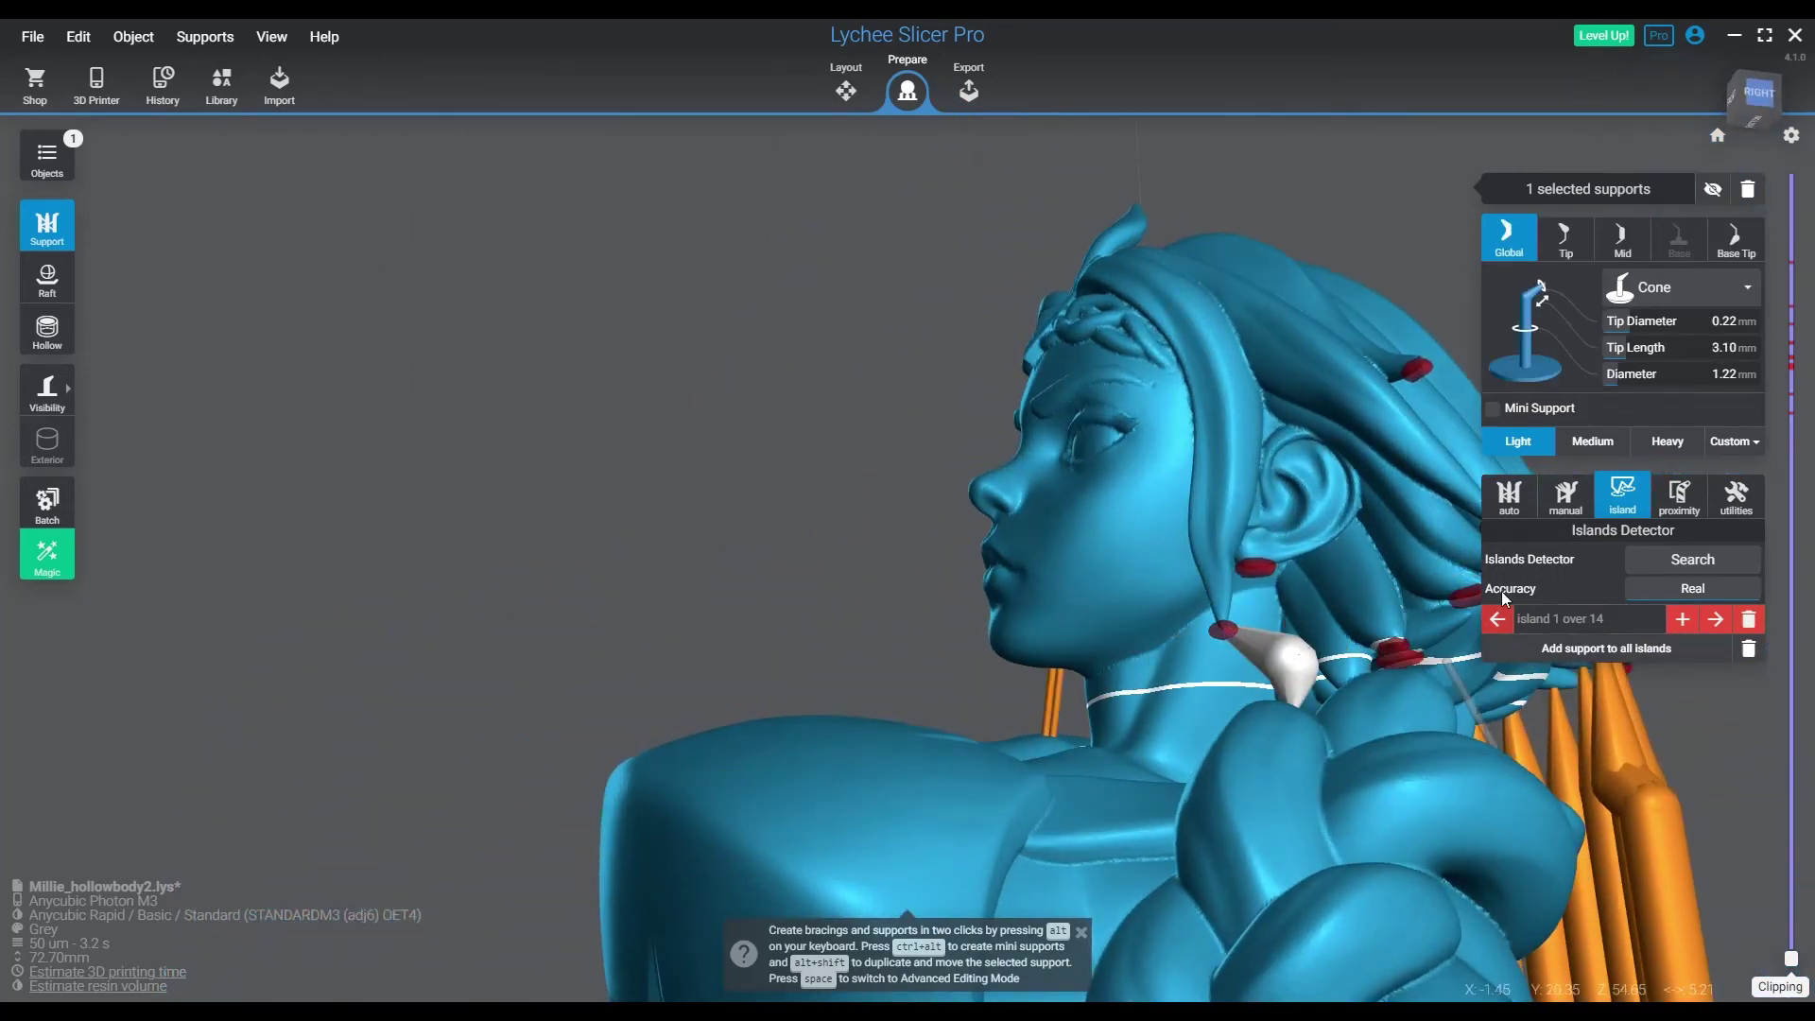
{"action": "left_click", "coordinate": [1498, 412]}
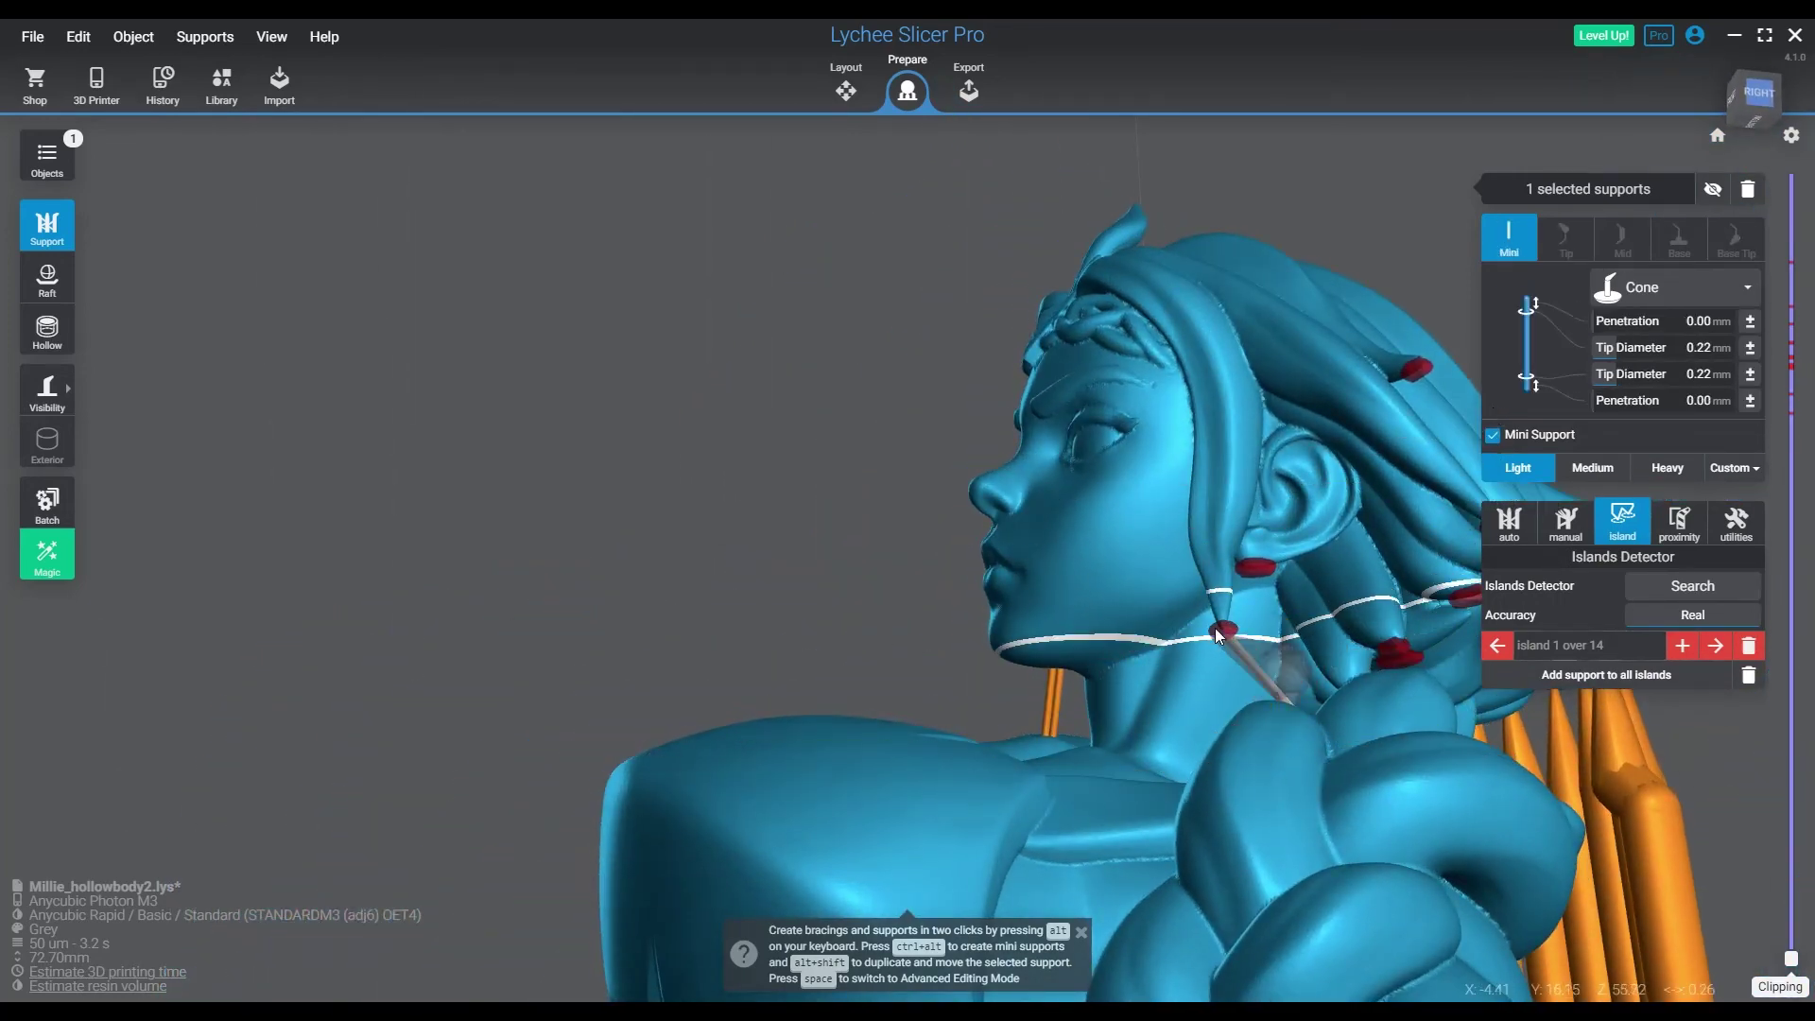
{"action": "left_click", "coordinate": [1240, 671]}
{"action": "scroll", "coordinate": [1245, 684], "scroll_direction": "up", "scroll_amount": 5}
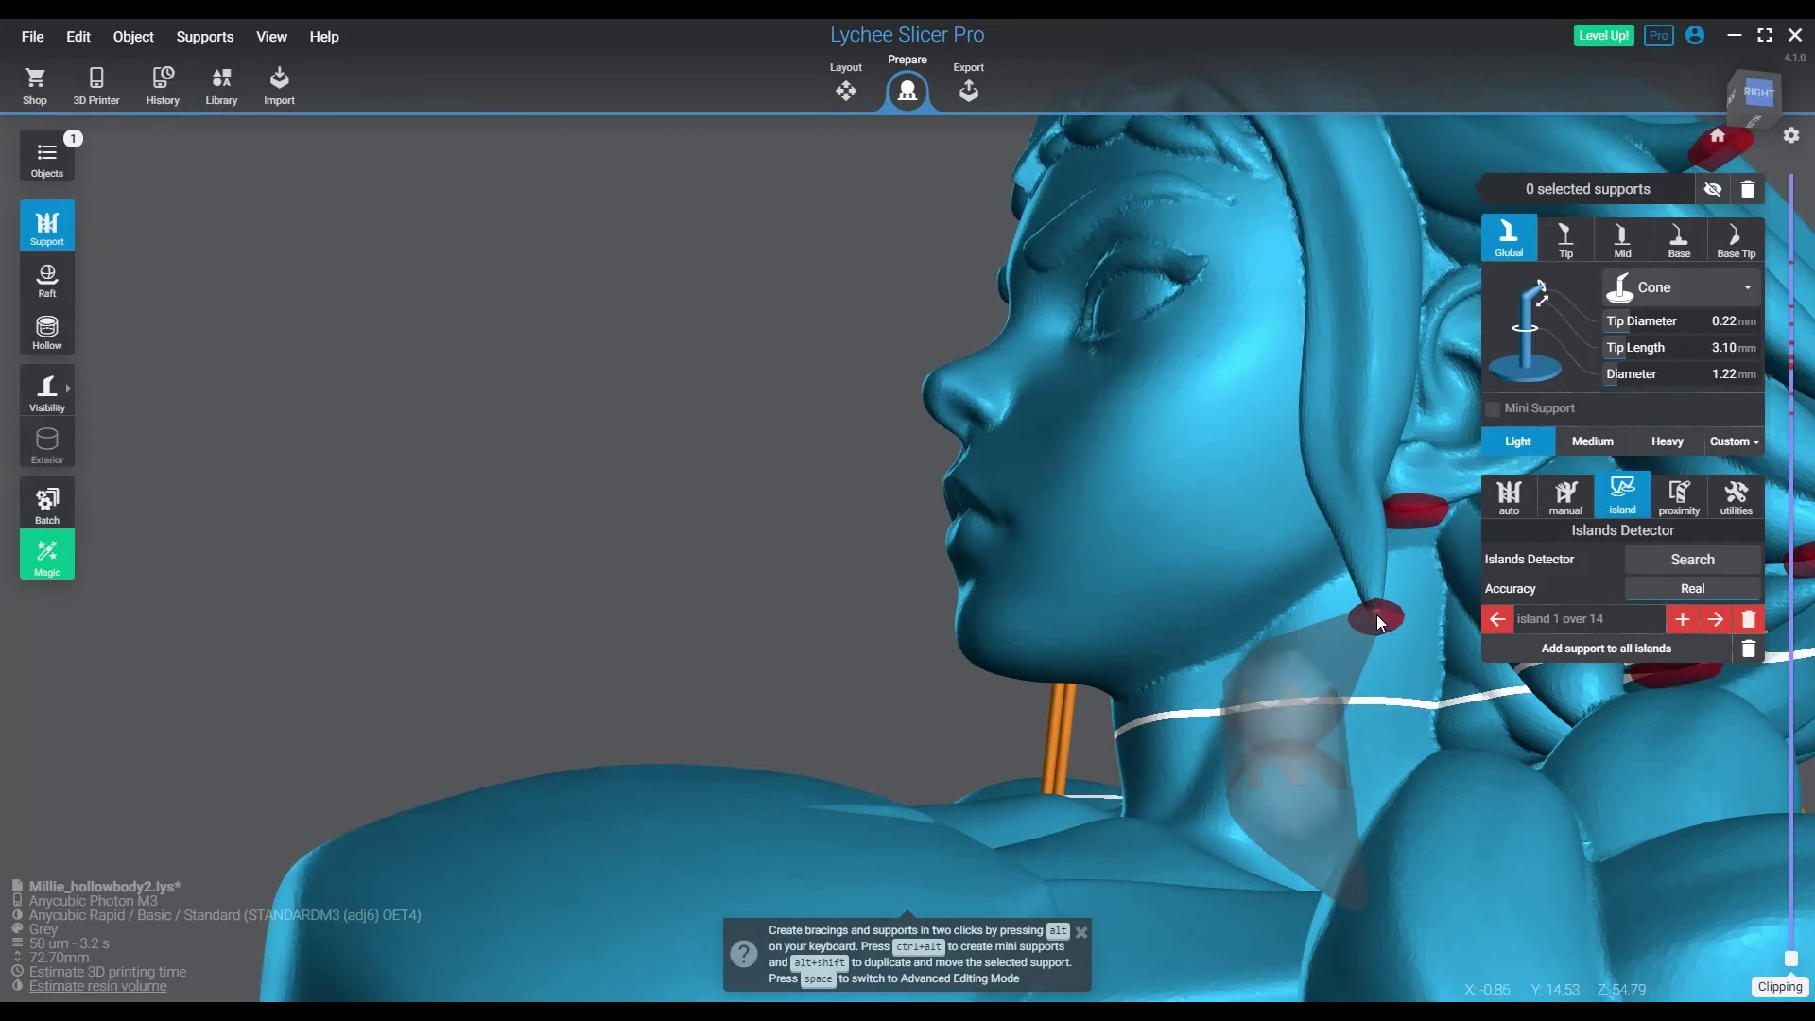
{"action": "left_click", "coordinate": [1380, 618], "text": "ctrl+alt"}
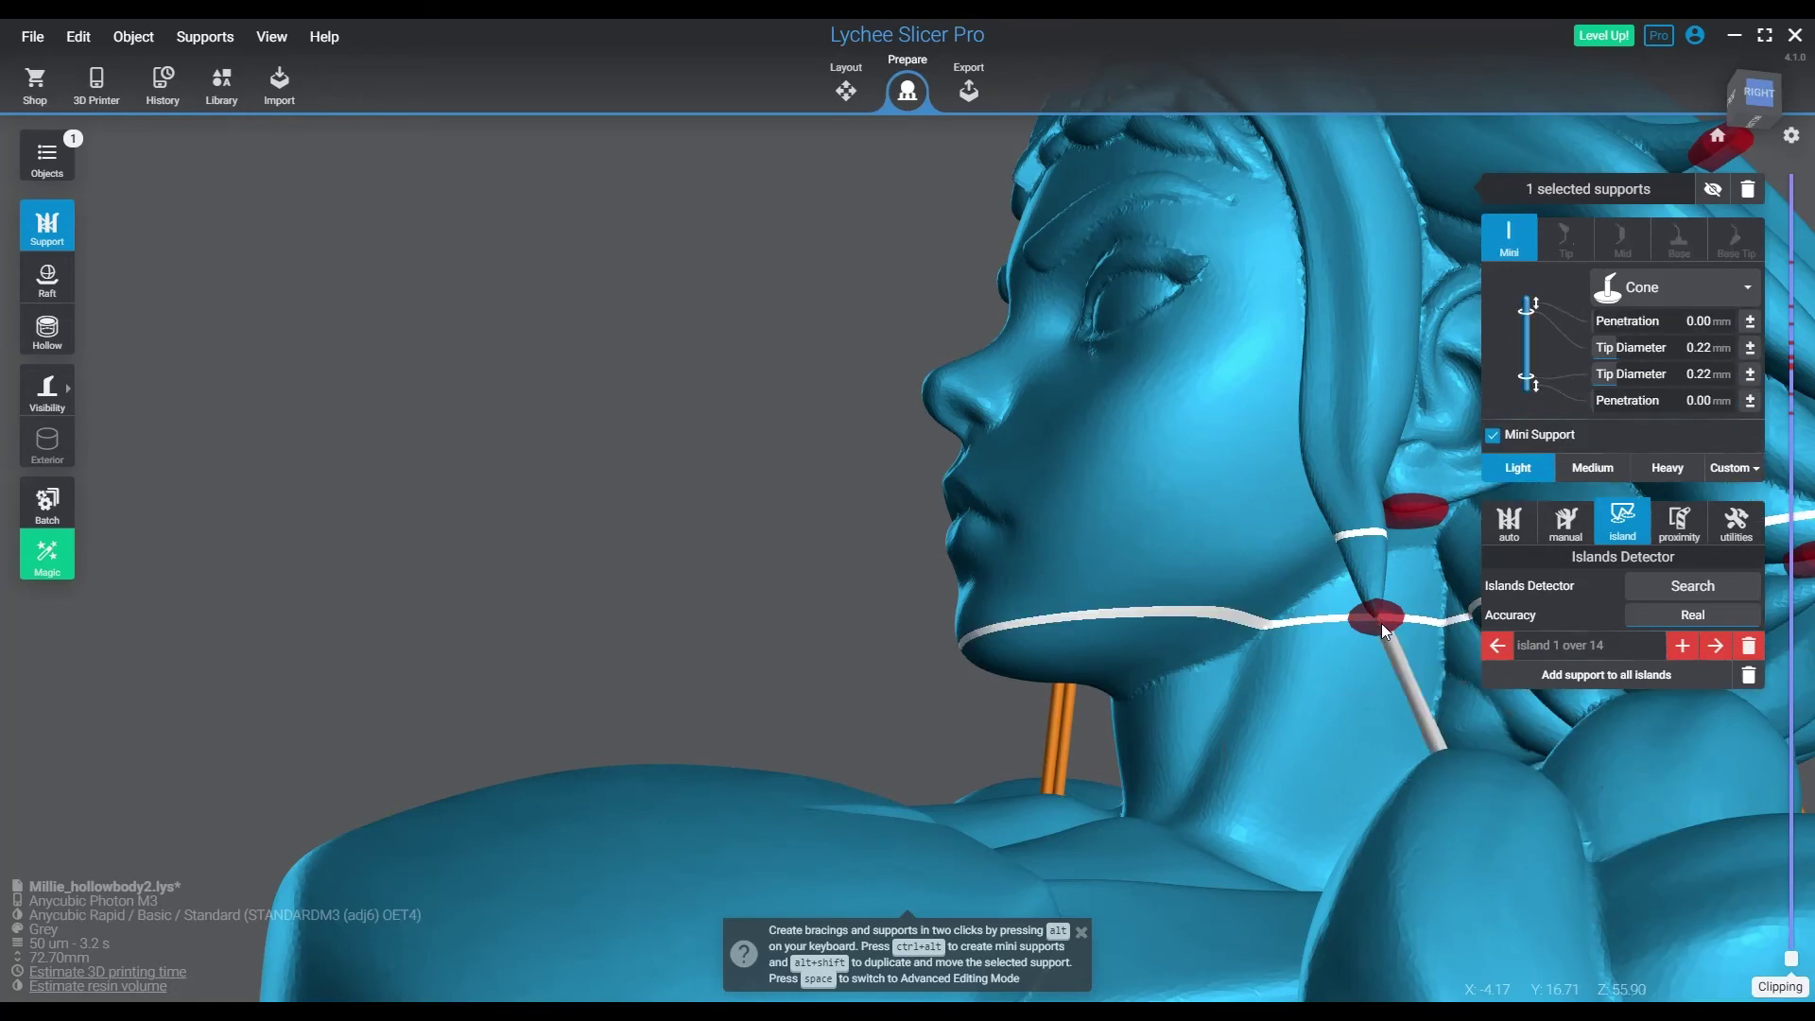
{"action": "key", "text": "ctrl+z"}
- Place mini supports under the tip of the face-framing lock on the other side of the face and under the nearby earlobe
{"action": "scroll", "coordinate": [1389, 654], "scroll_direction": "up", "scroll_amount": 2}
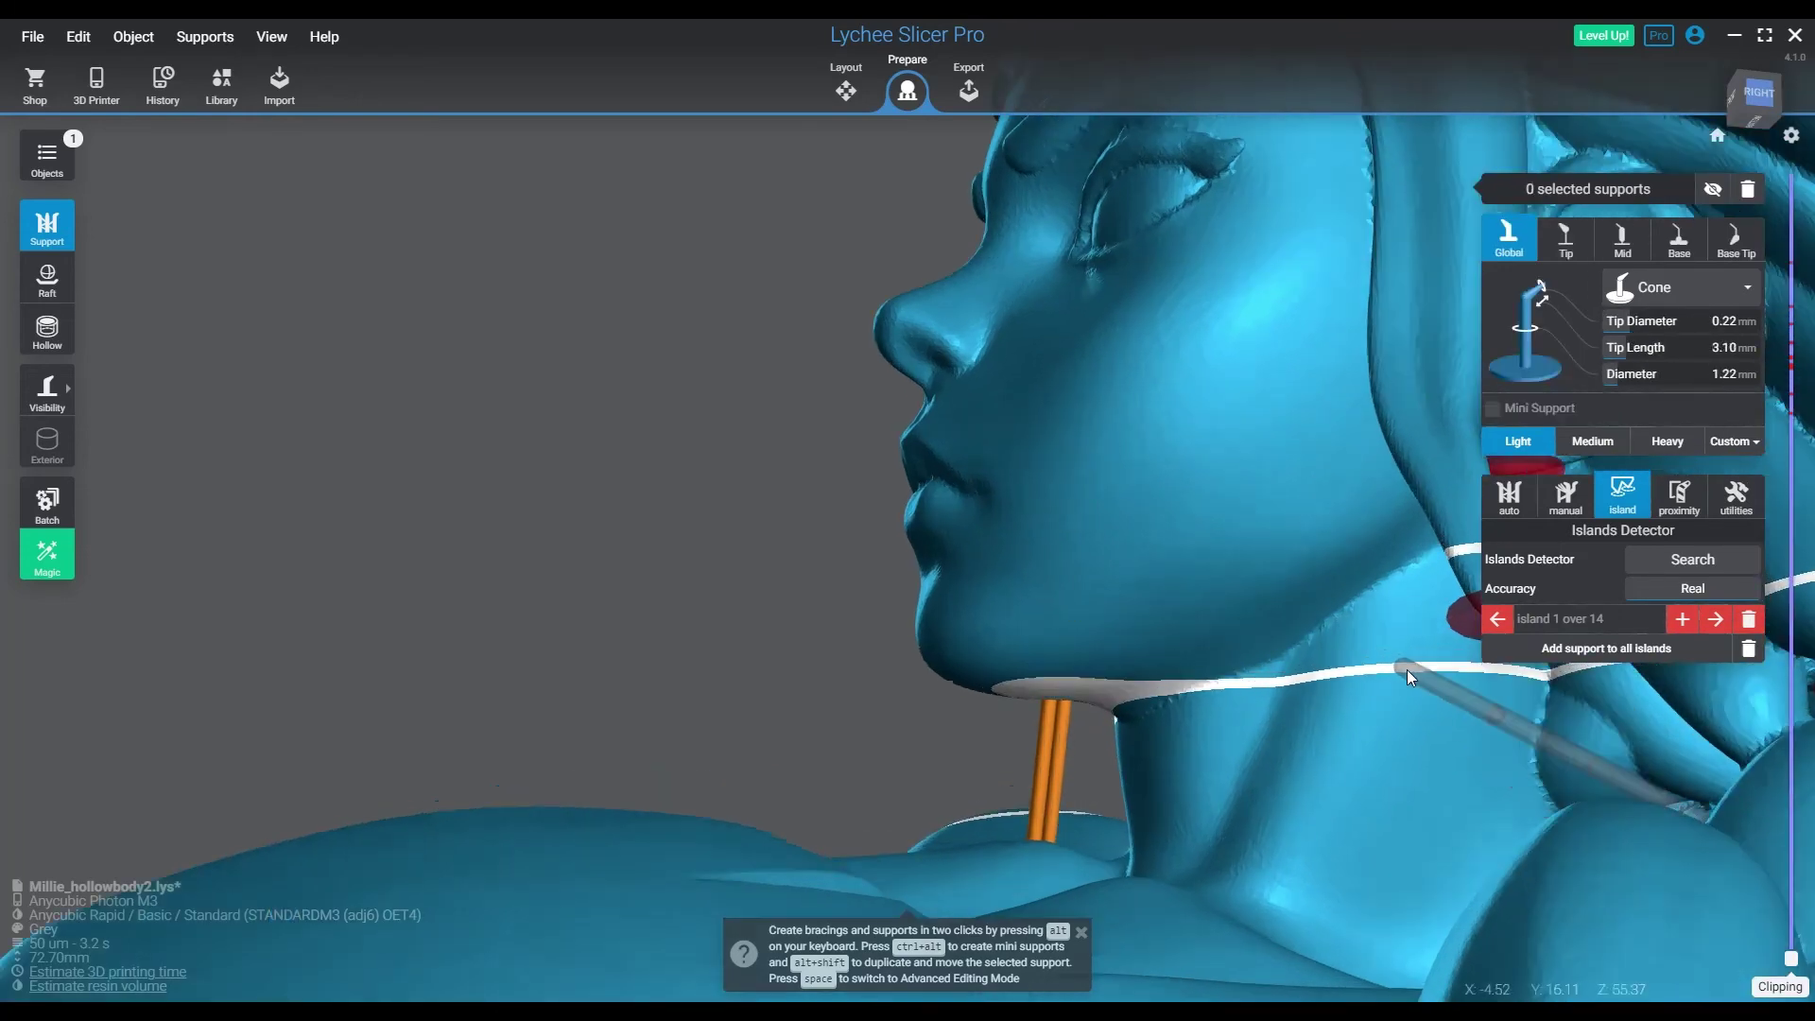
{"action": "right_click_drag", "start_coordinate": [1407, 669], "coordinate": [1186, 663]}
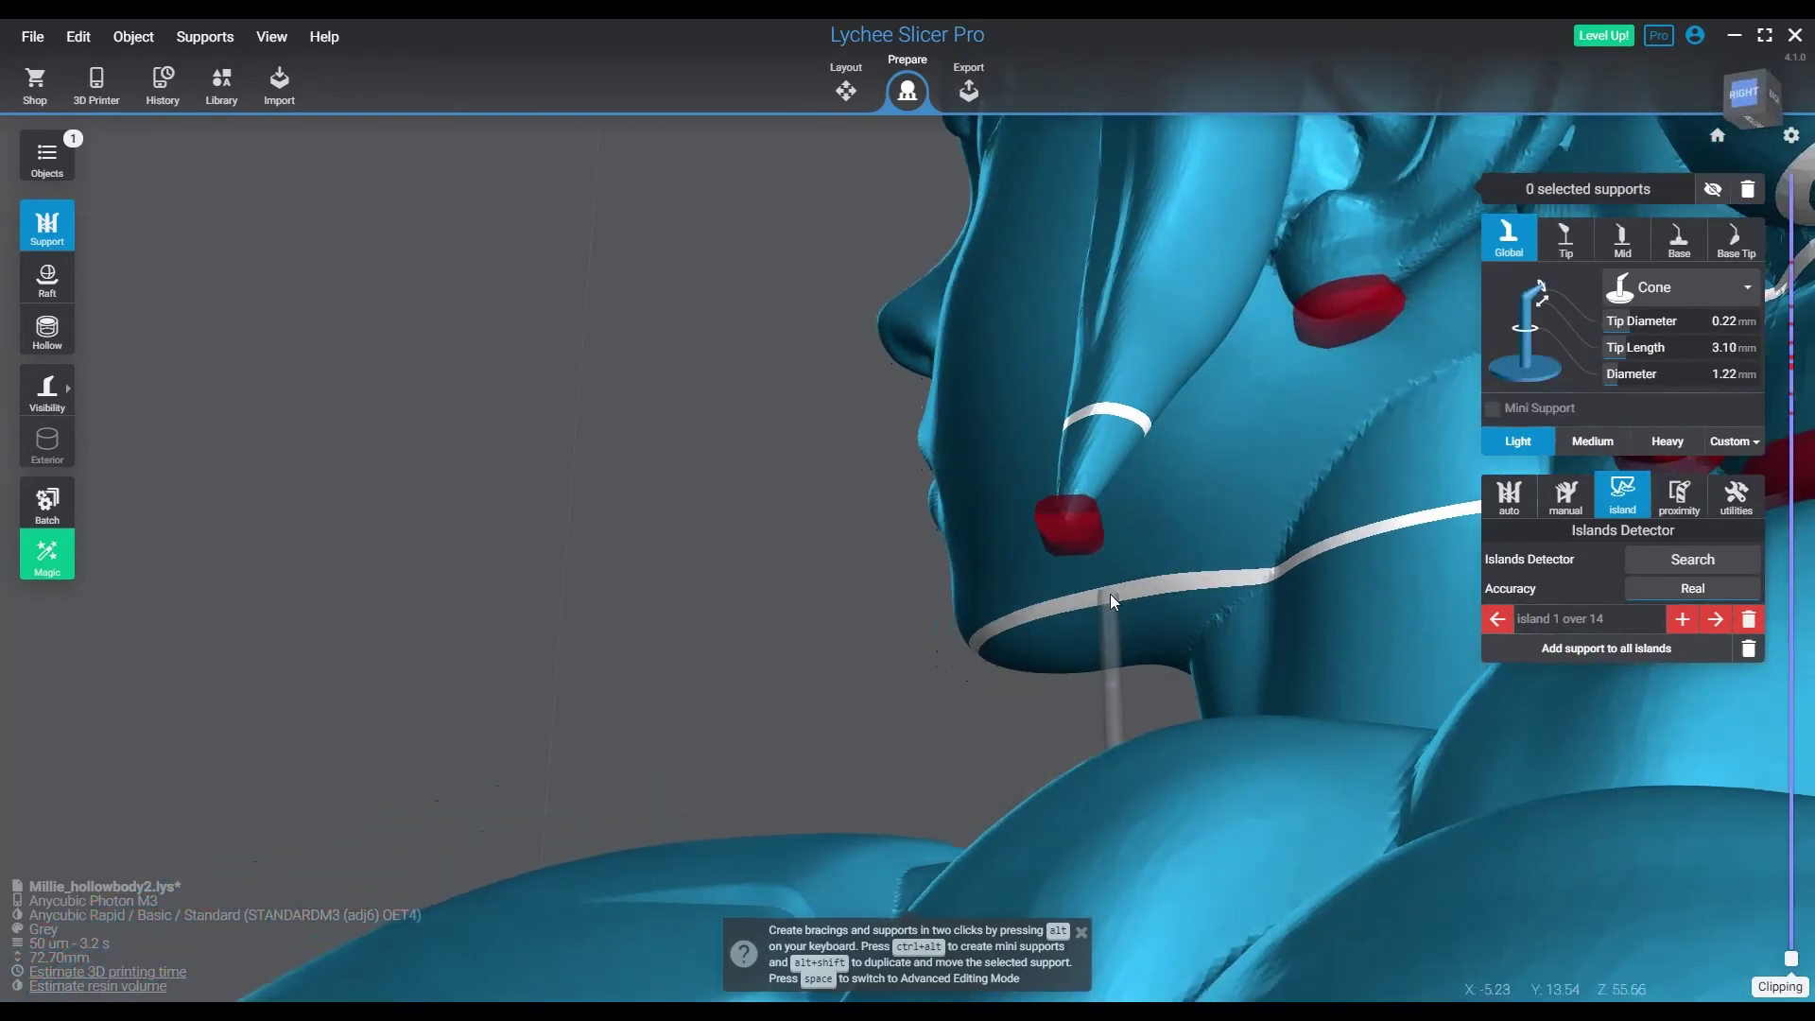
{"action": "left_click", "coordinate": [1073, 519], "text": "ctrl+alt"}
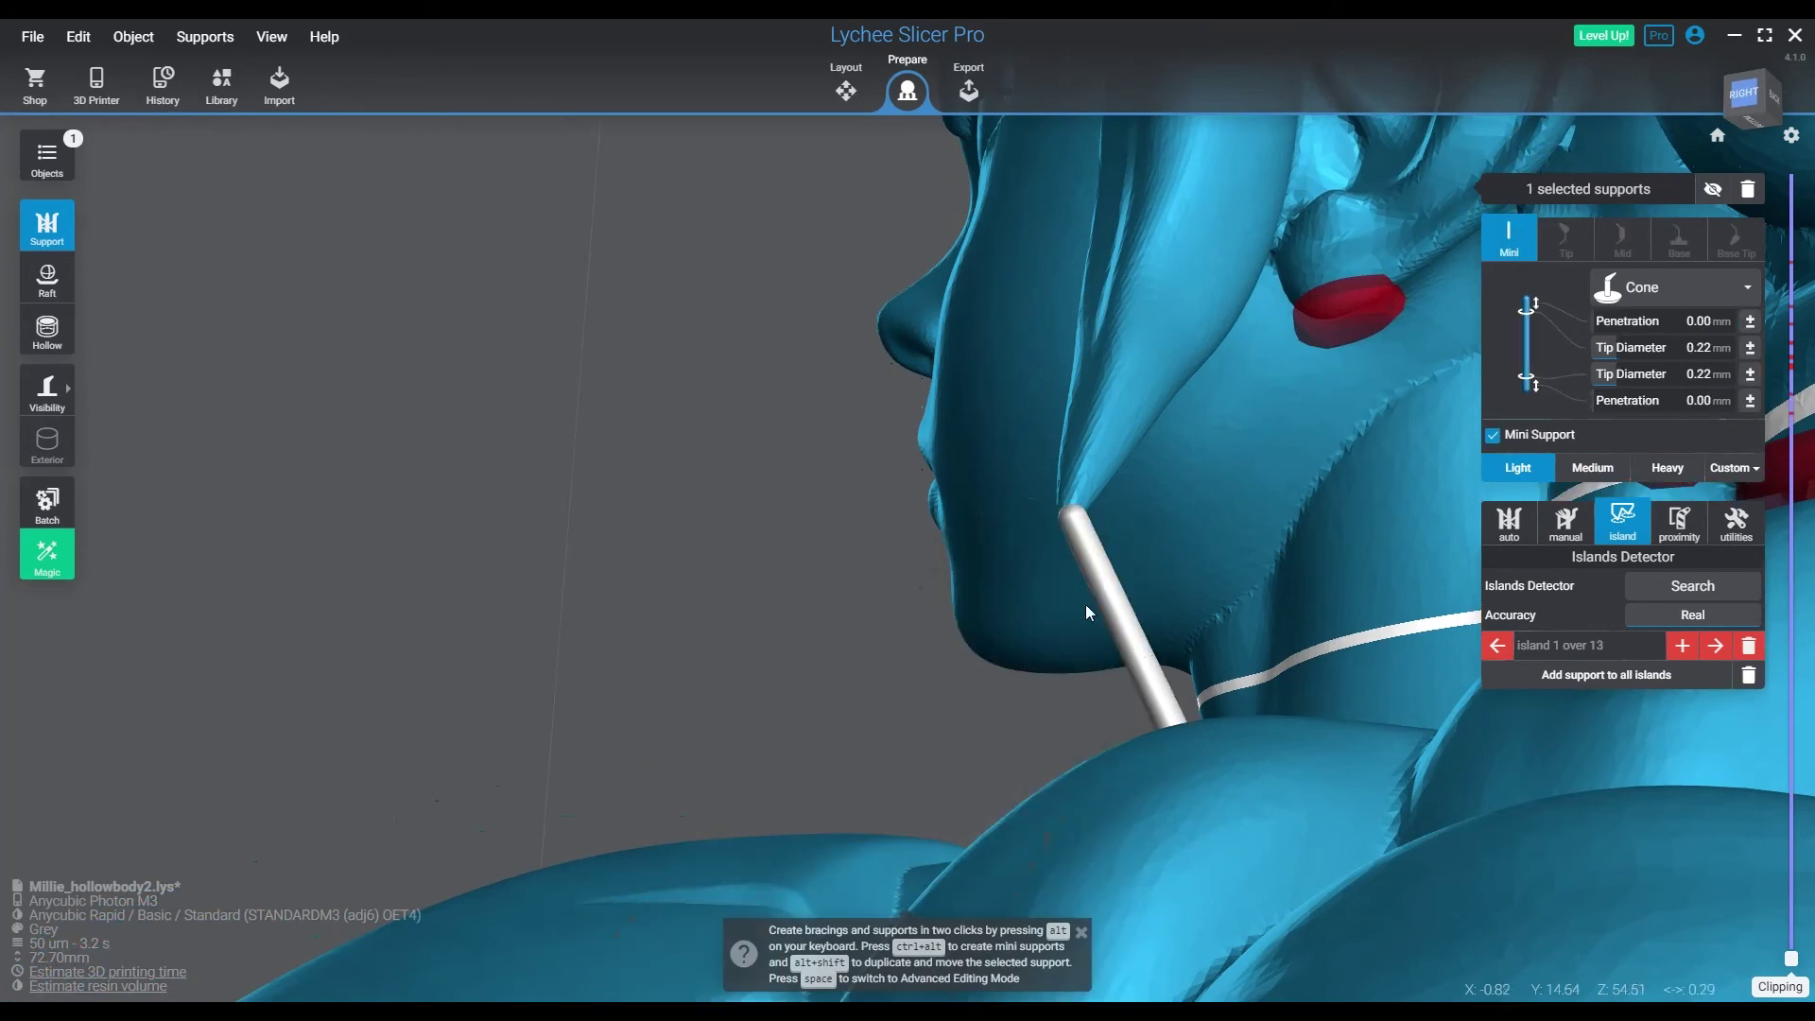
{"action": "right_click_drag", "start_coordinate": [1085, 604], "coordinate": [1138, 728]}
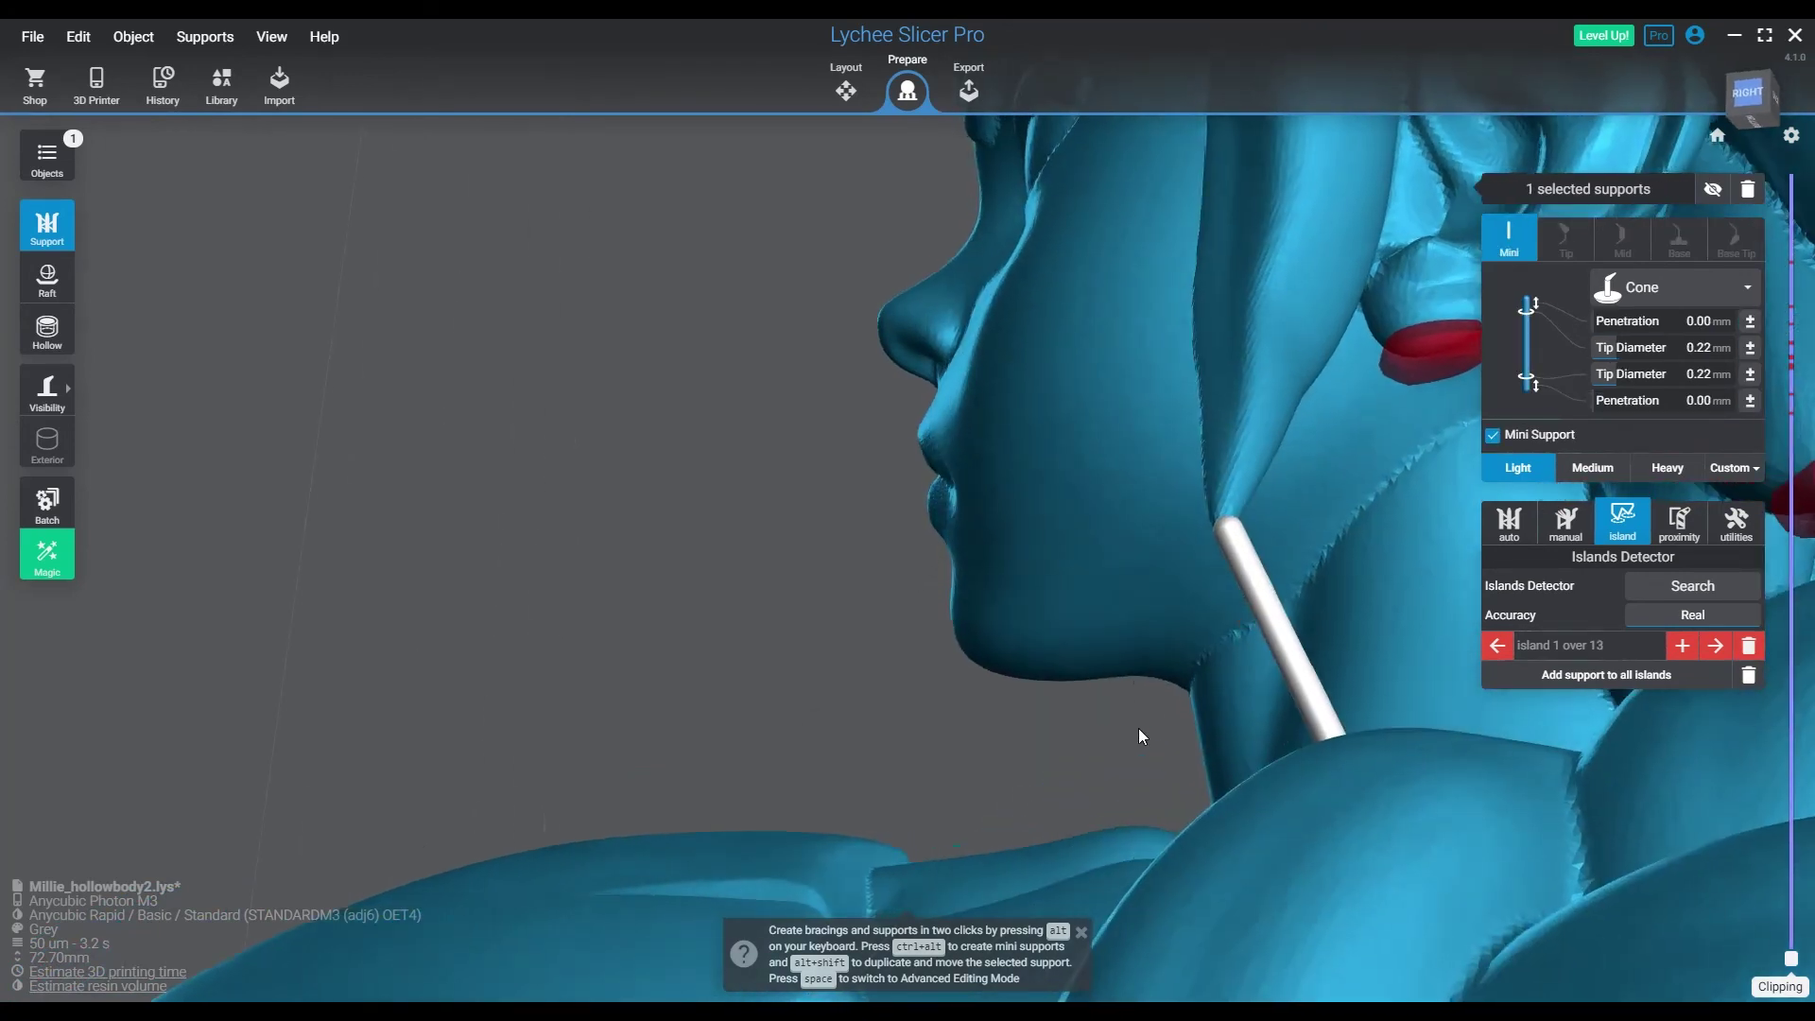
{"action": "left_click", "coordinate": [1437, 343], "text": "ctrl+alt"}
- Replace the front mini support at the first face-framing lock's tip with one slanting forward to the shoulder
{"action": "middle_click_drag", "start_coordinate": [1004, 637], "coordinate": [1098, 671]}
{"action": "right_click_drag", "start_coordinate": [1098, 671], "coordinate": [320, 678]}
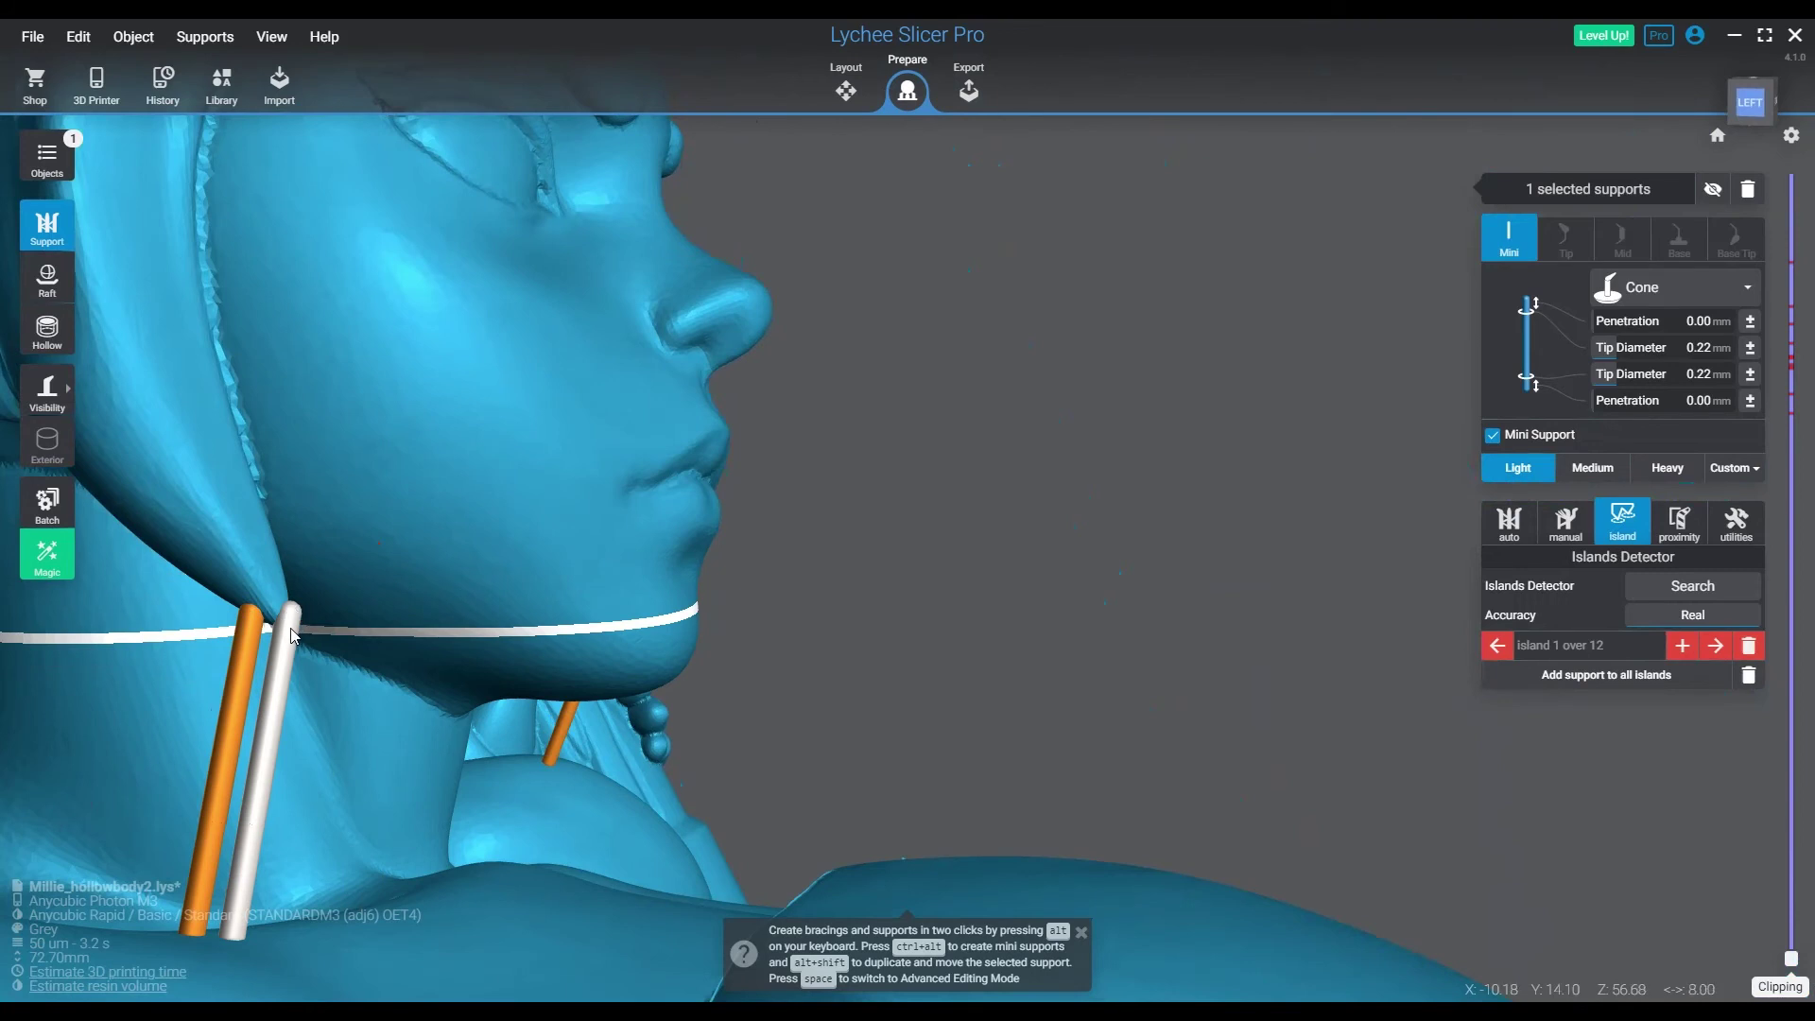
{"action": "key", "text": "Delete"}
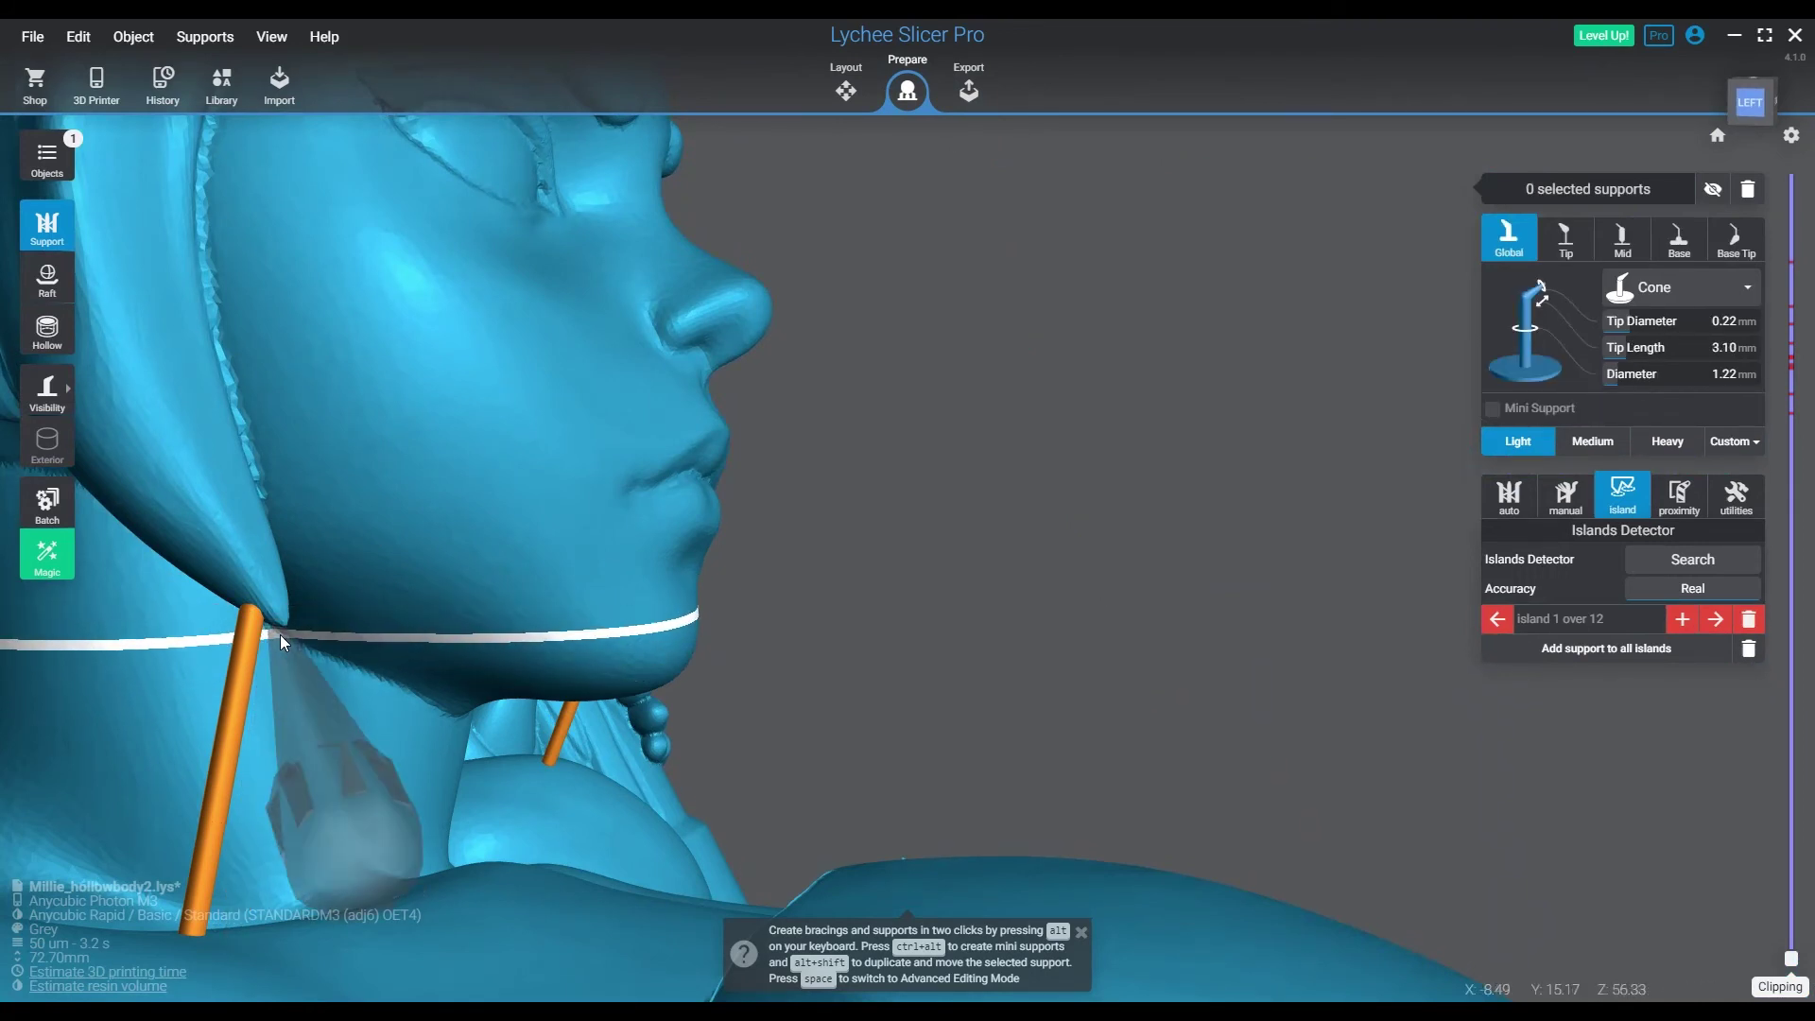
{"action": "left_click", "coordinate": [280, 626]}
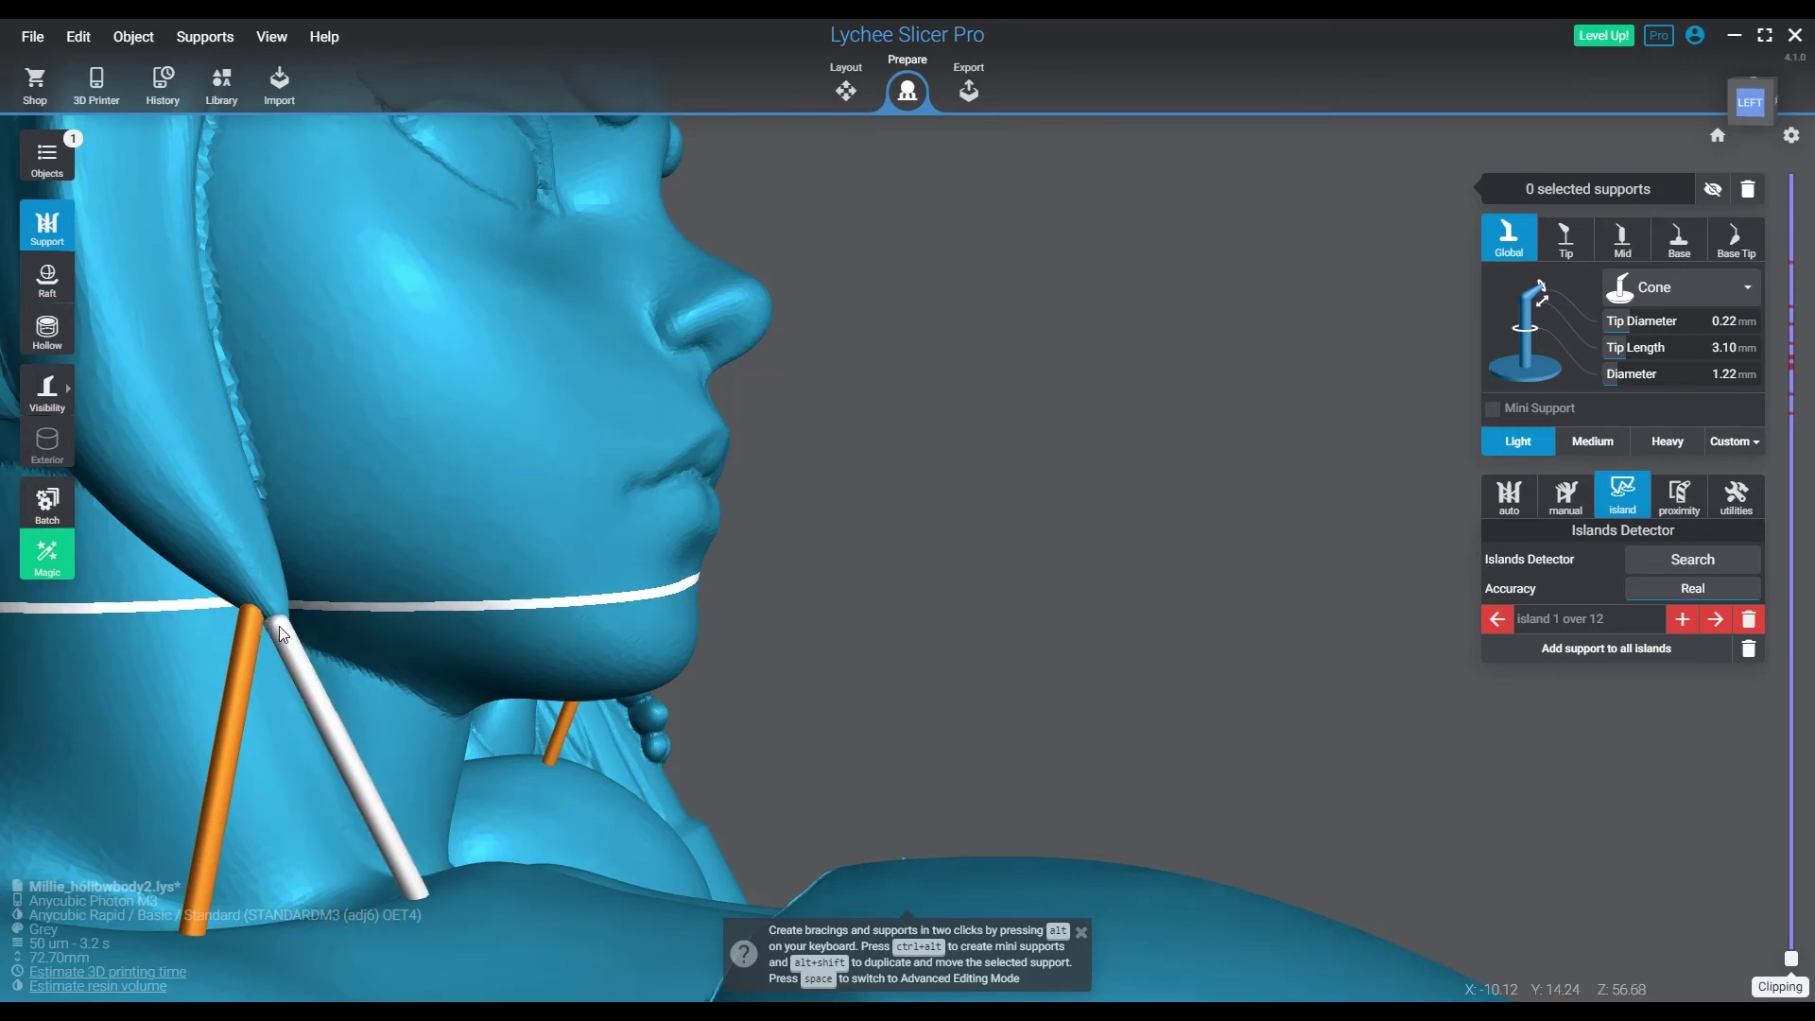
- Place mini supports under the hair tip behind the other ear and the next two hair tips towards the back
{"action": "right_click_drag", "start_coordinate": [522, 807], "coordinate": [259, 841]}
{"action": "right_click_drag", "start_coordinate": [553, 726], "coordinate": [1028, 717]}
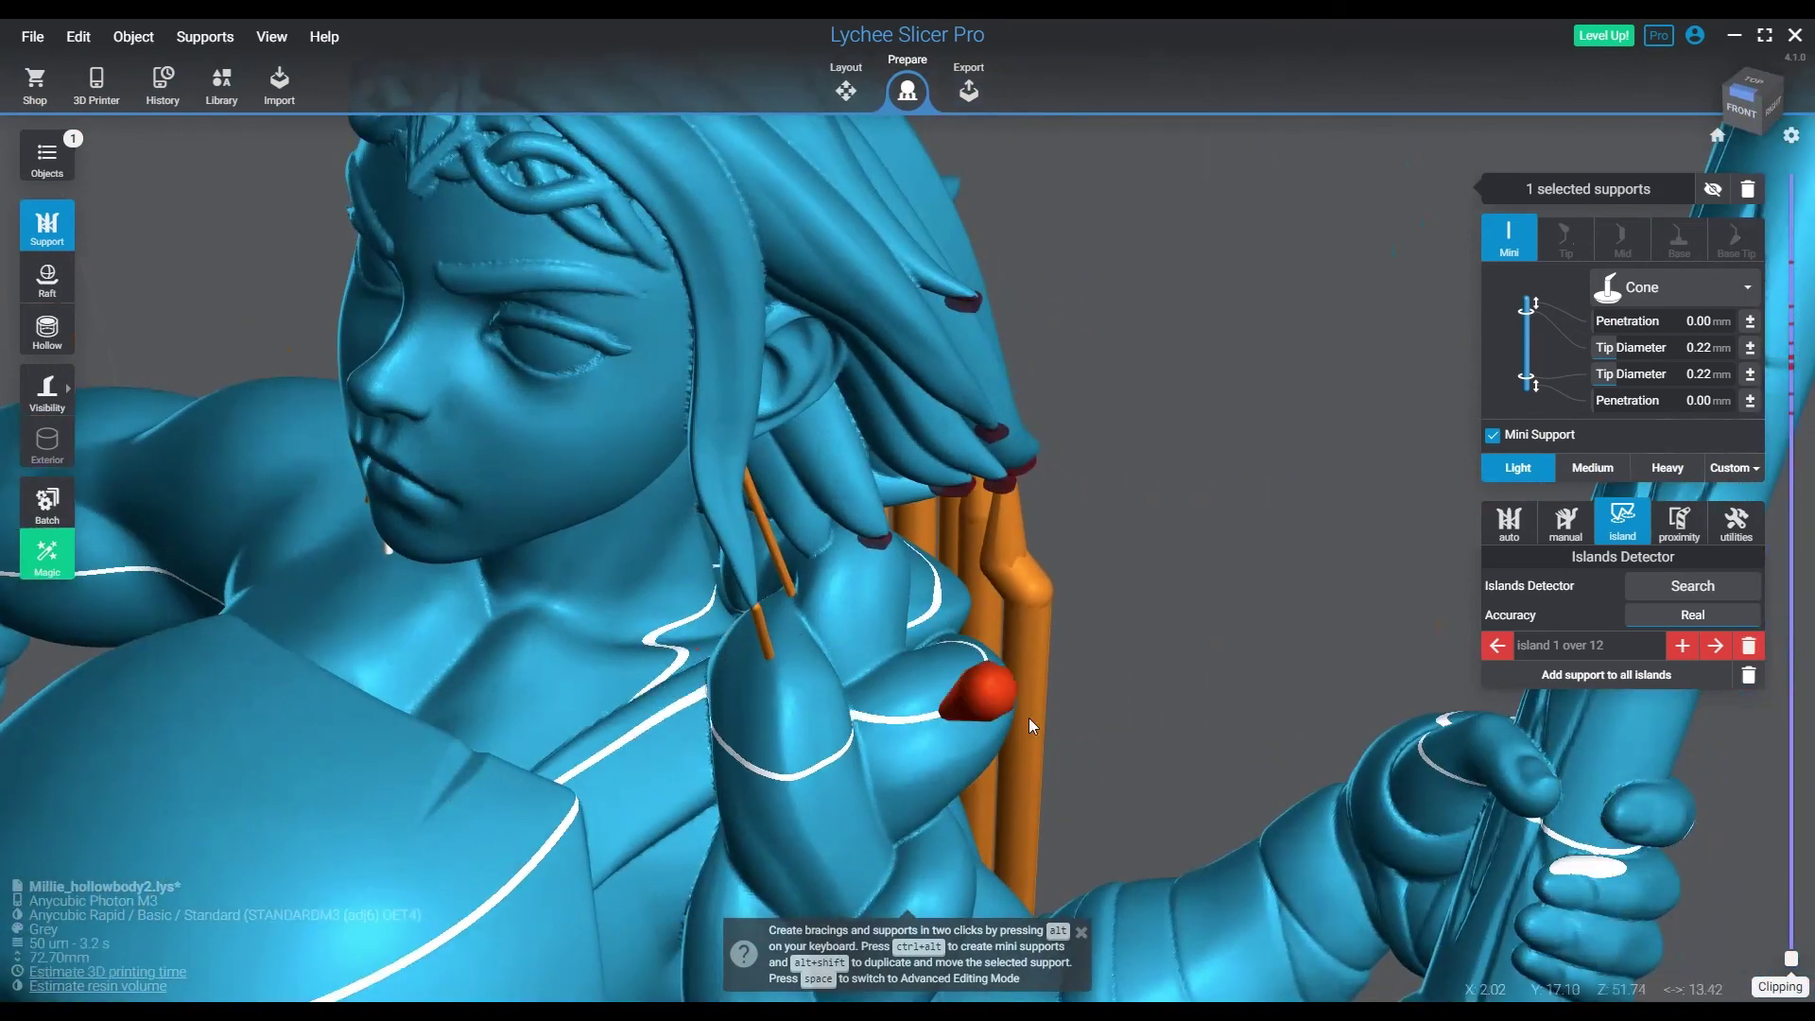
{"action": "right_click_drag", "start_coordinate": [851, 661], "coordinate": [766, 696]}
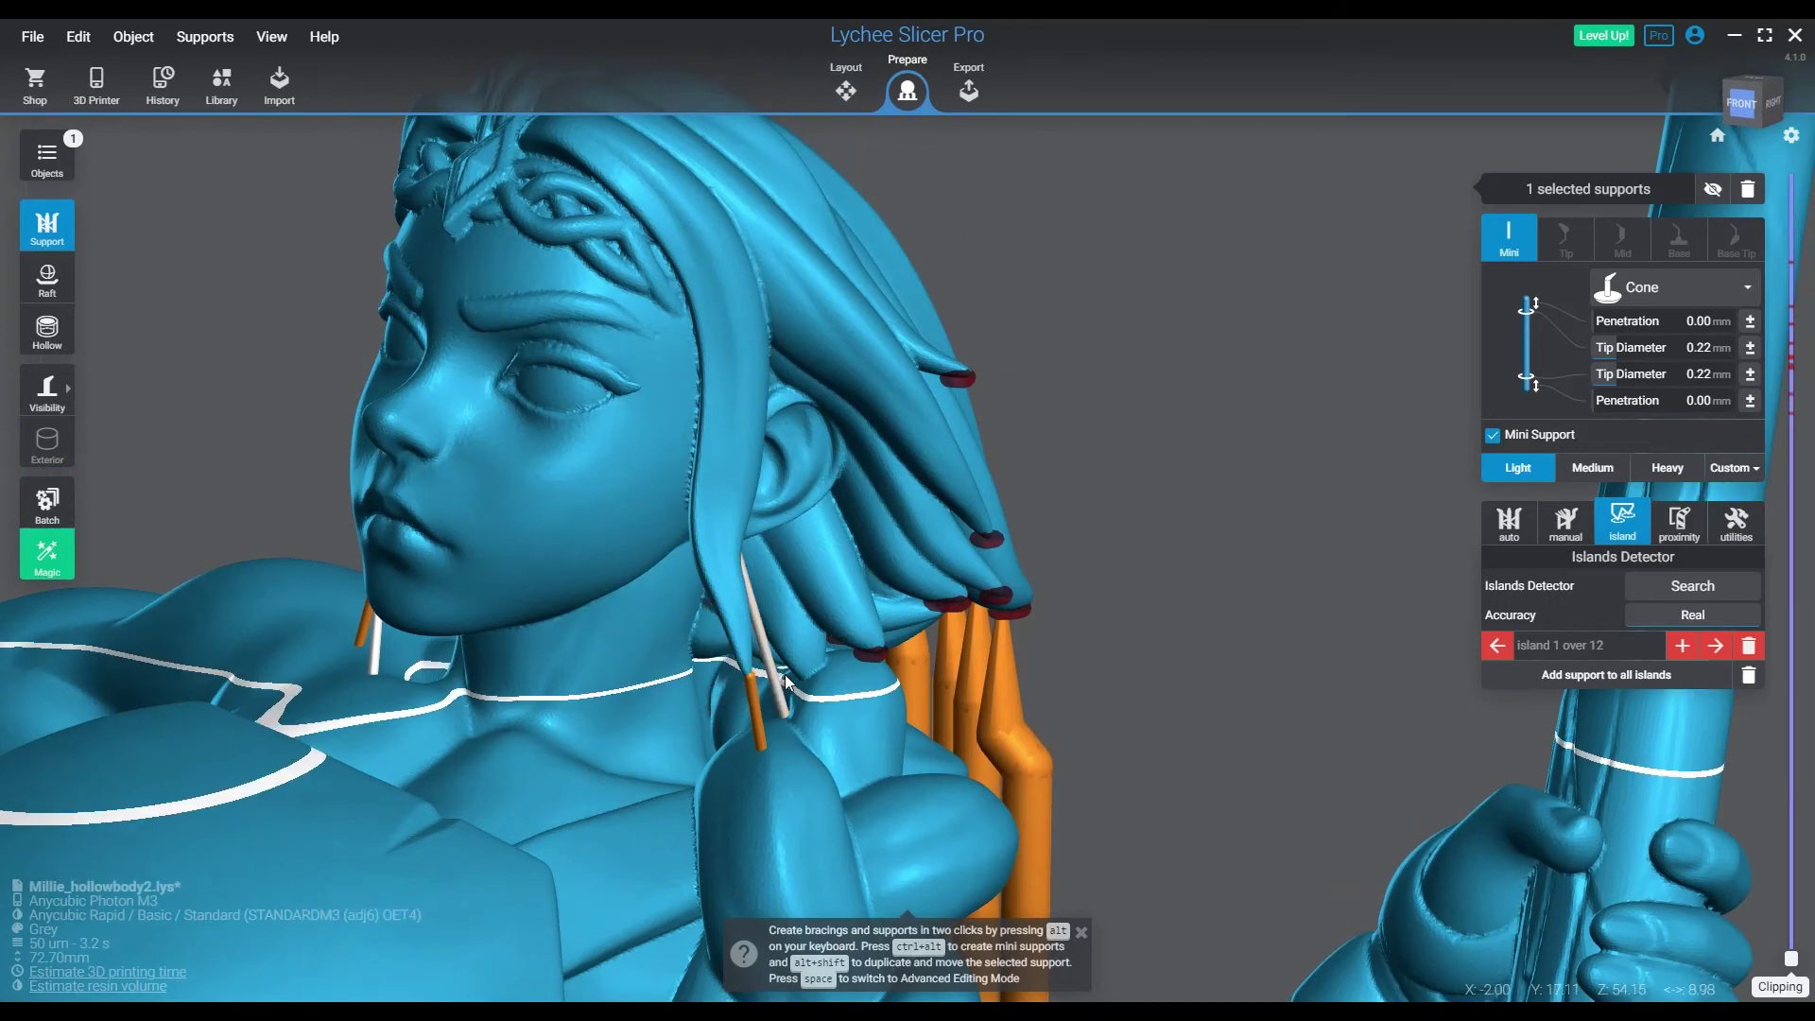
{"action": "left_click", "coordinate": [872, 652]}
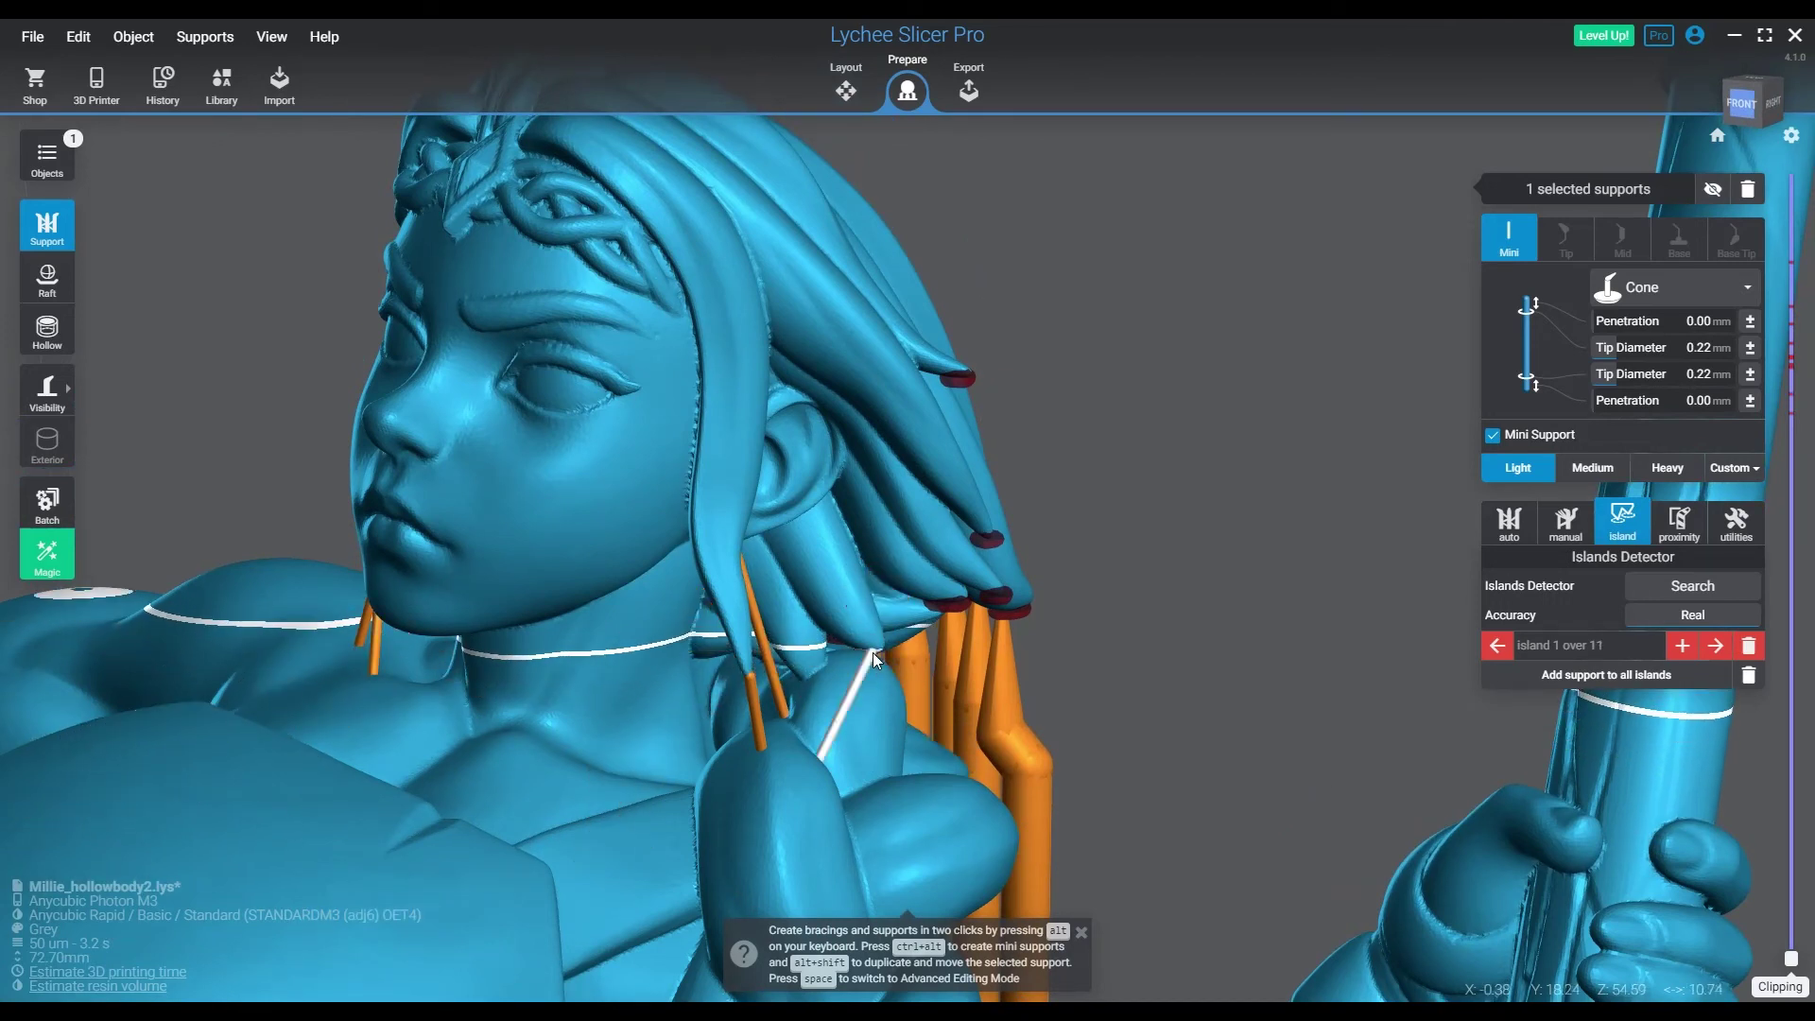
{"action": "left_click", "coordinate": [945, 601]}
{"action": "left_click", "coordinate": [990, 593]}
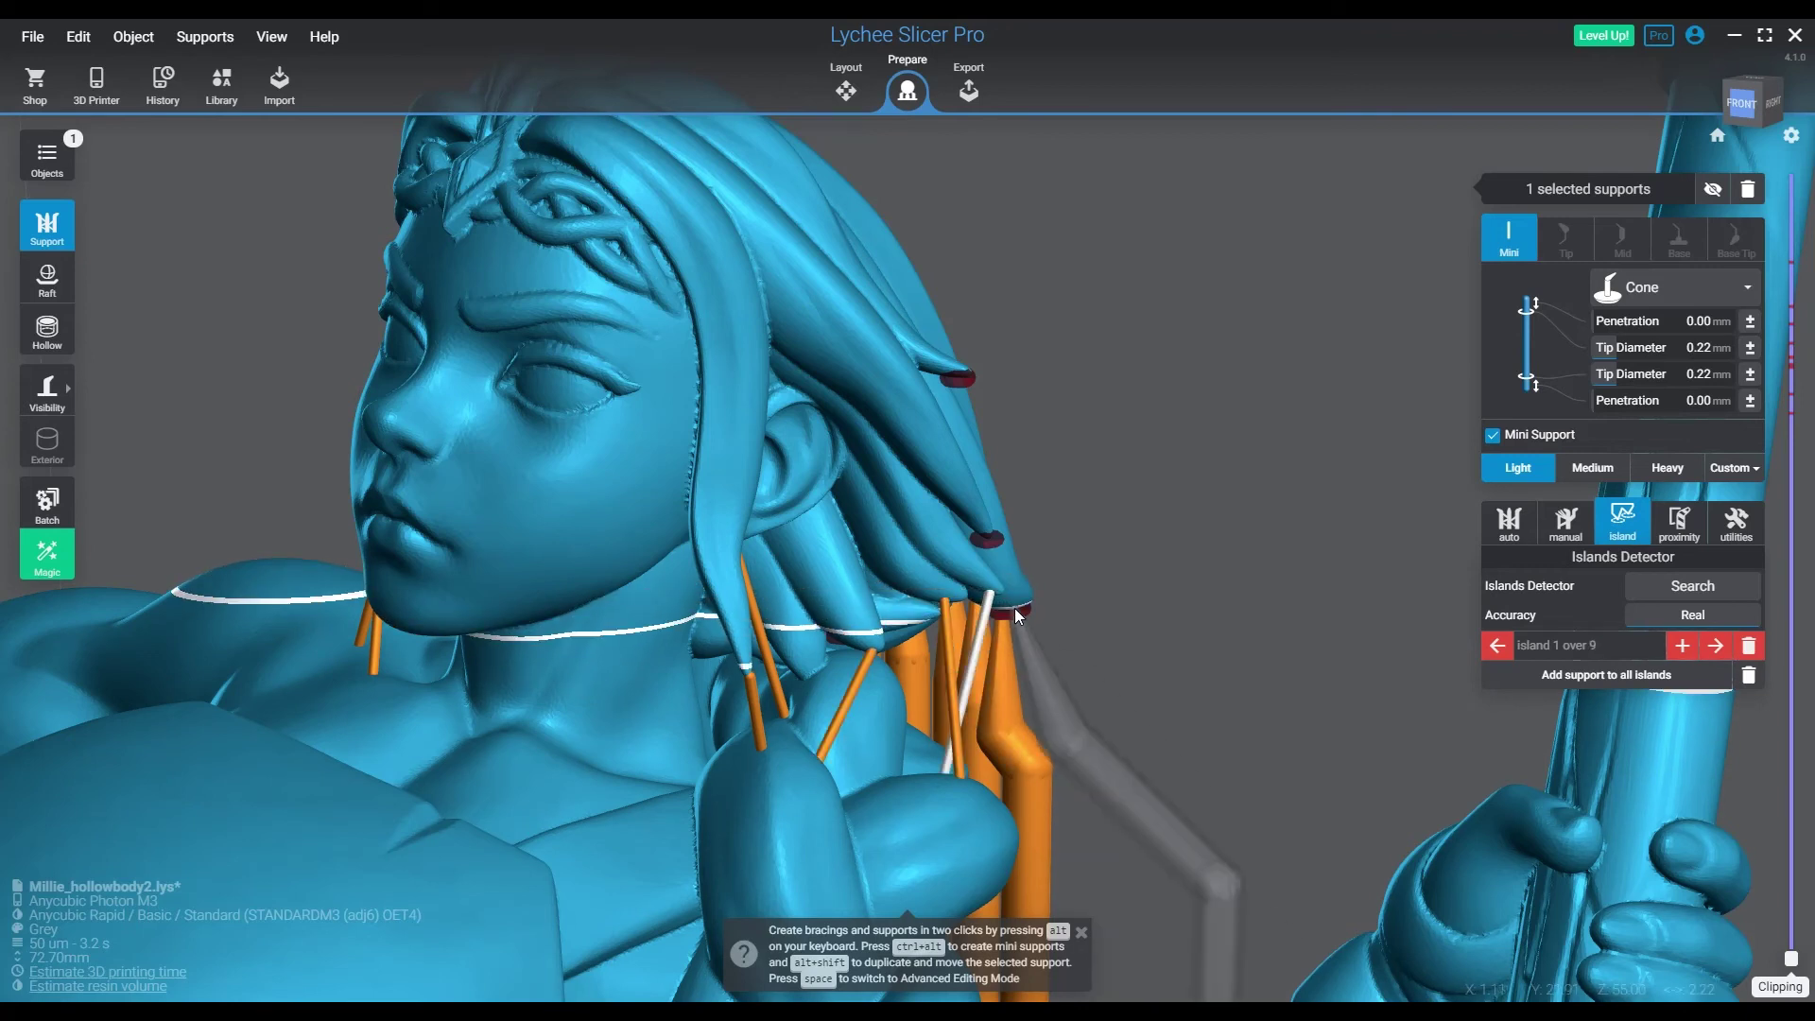
- Place Light supports under the three outer hair tips on that side and on the next island inside the hollow figure
{"action": "left_click", "coordinate": [1013, 607]}
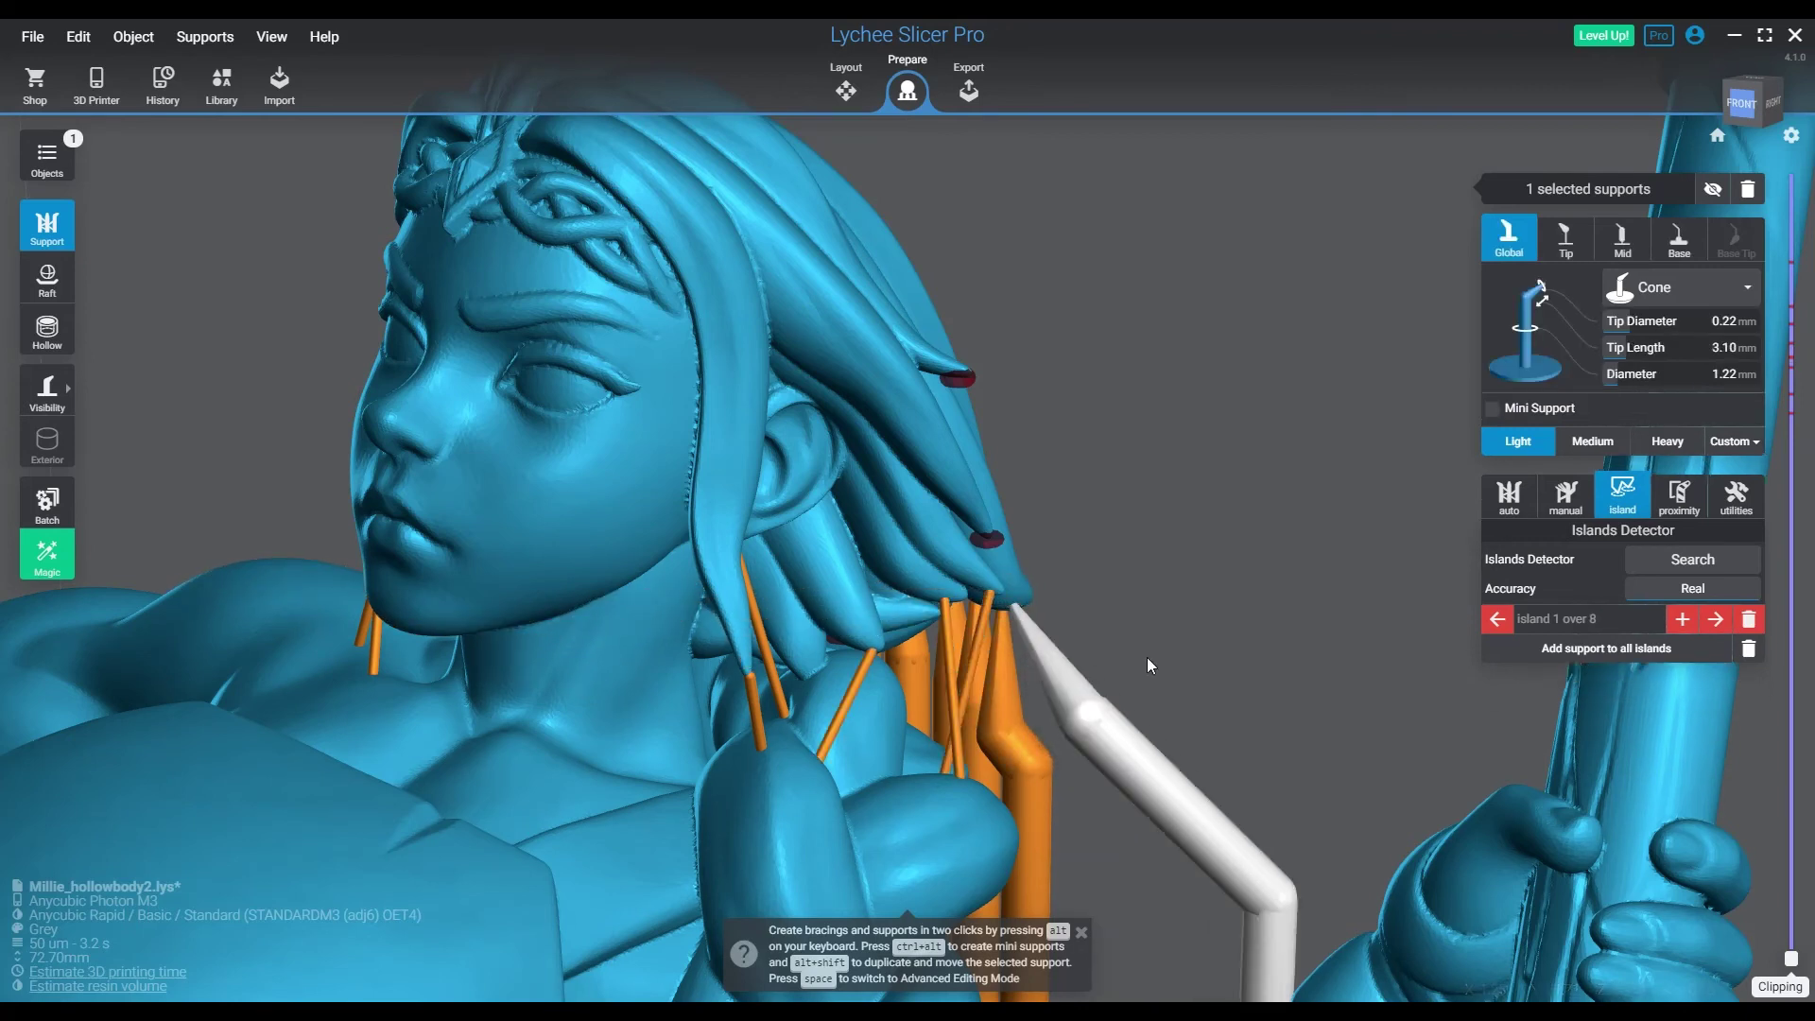
{"action": "left_click", "coordinate": [989, 540]}
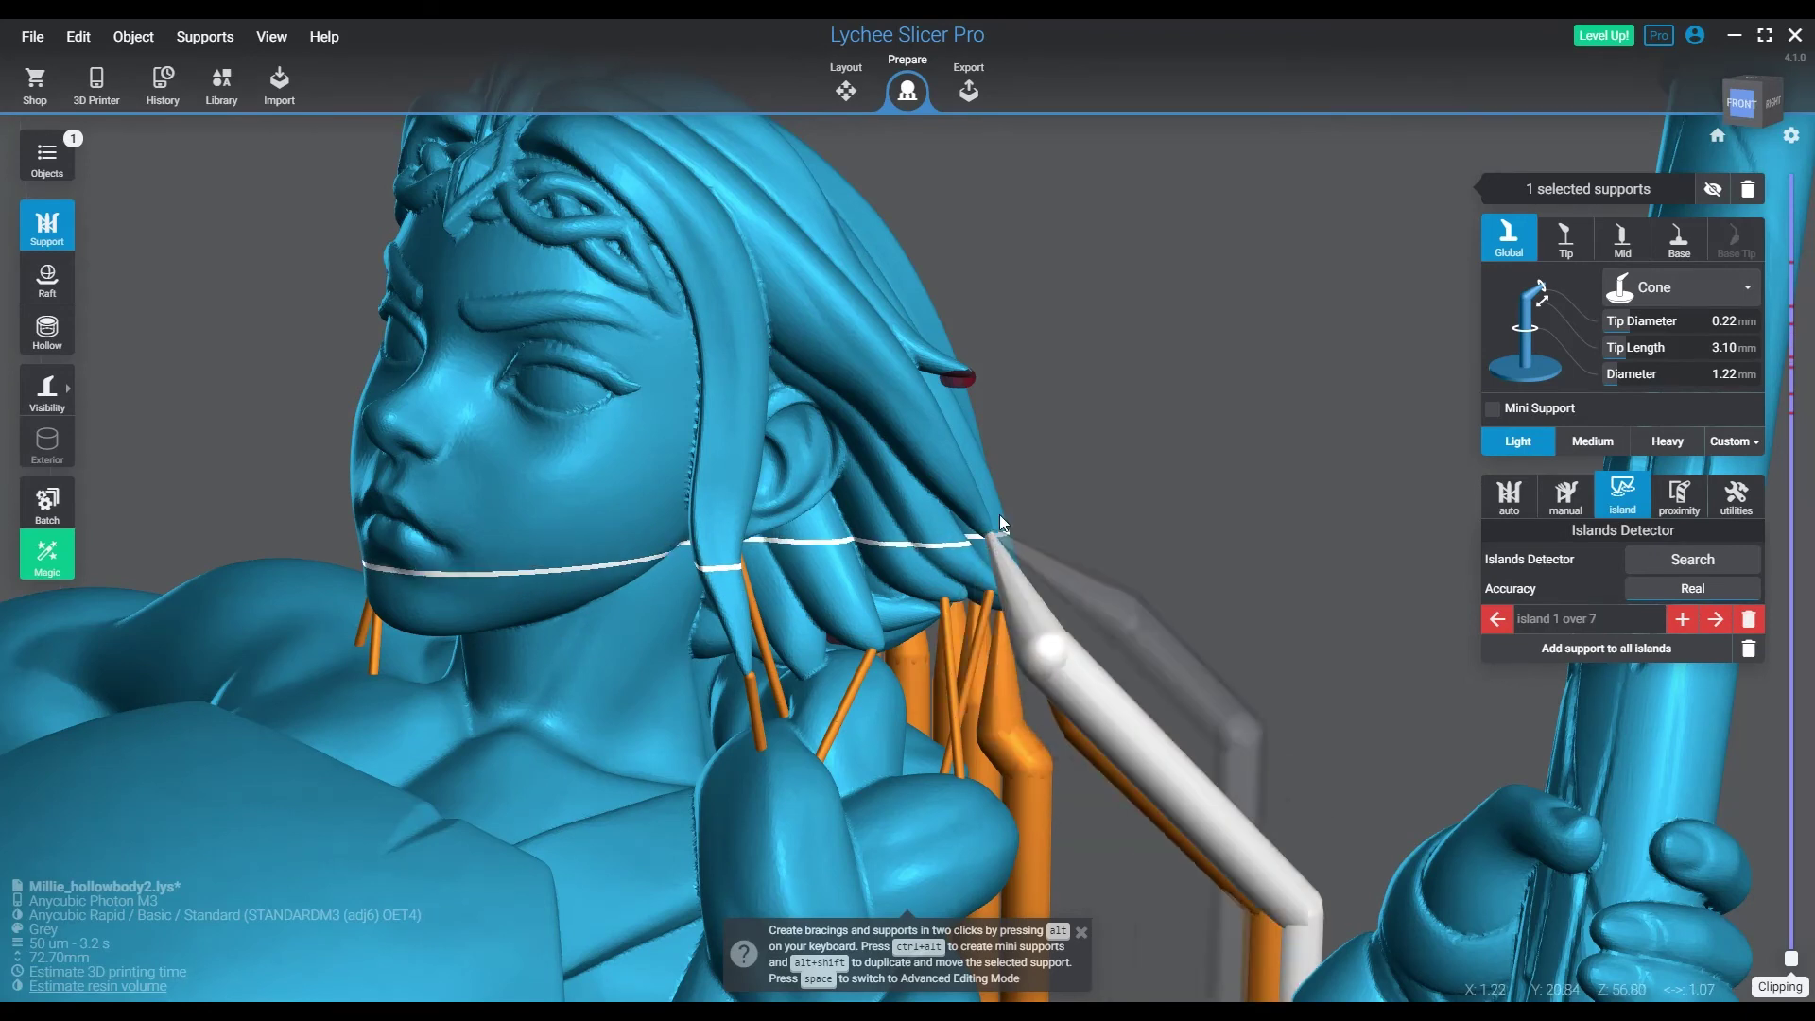
{"action": "left_click", "coordinate": [962, 378]}
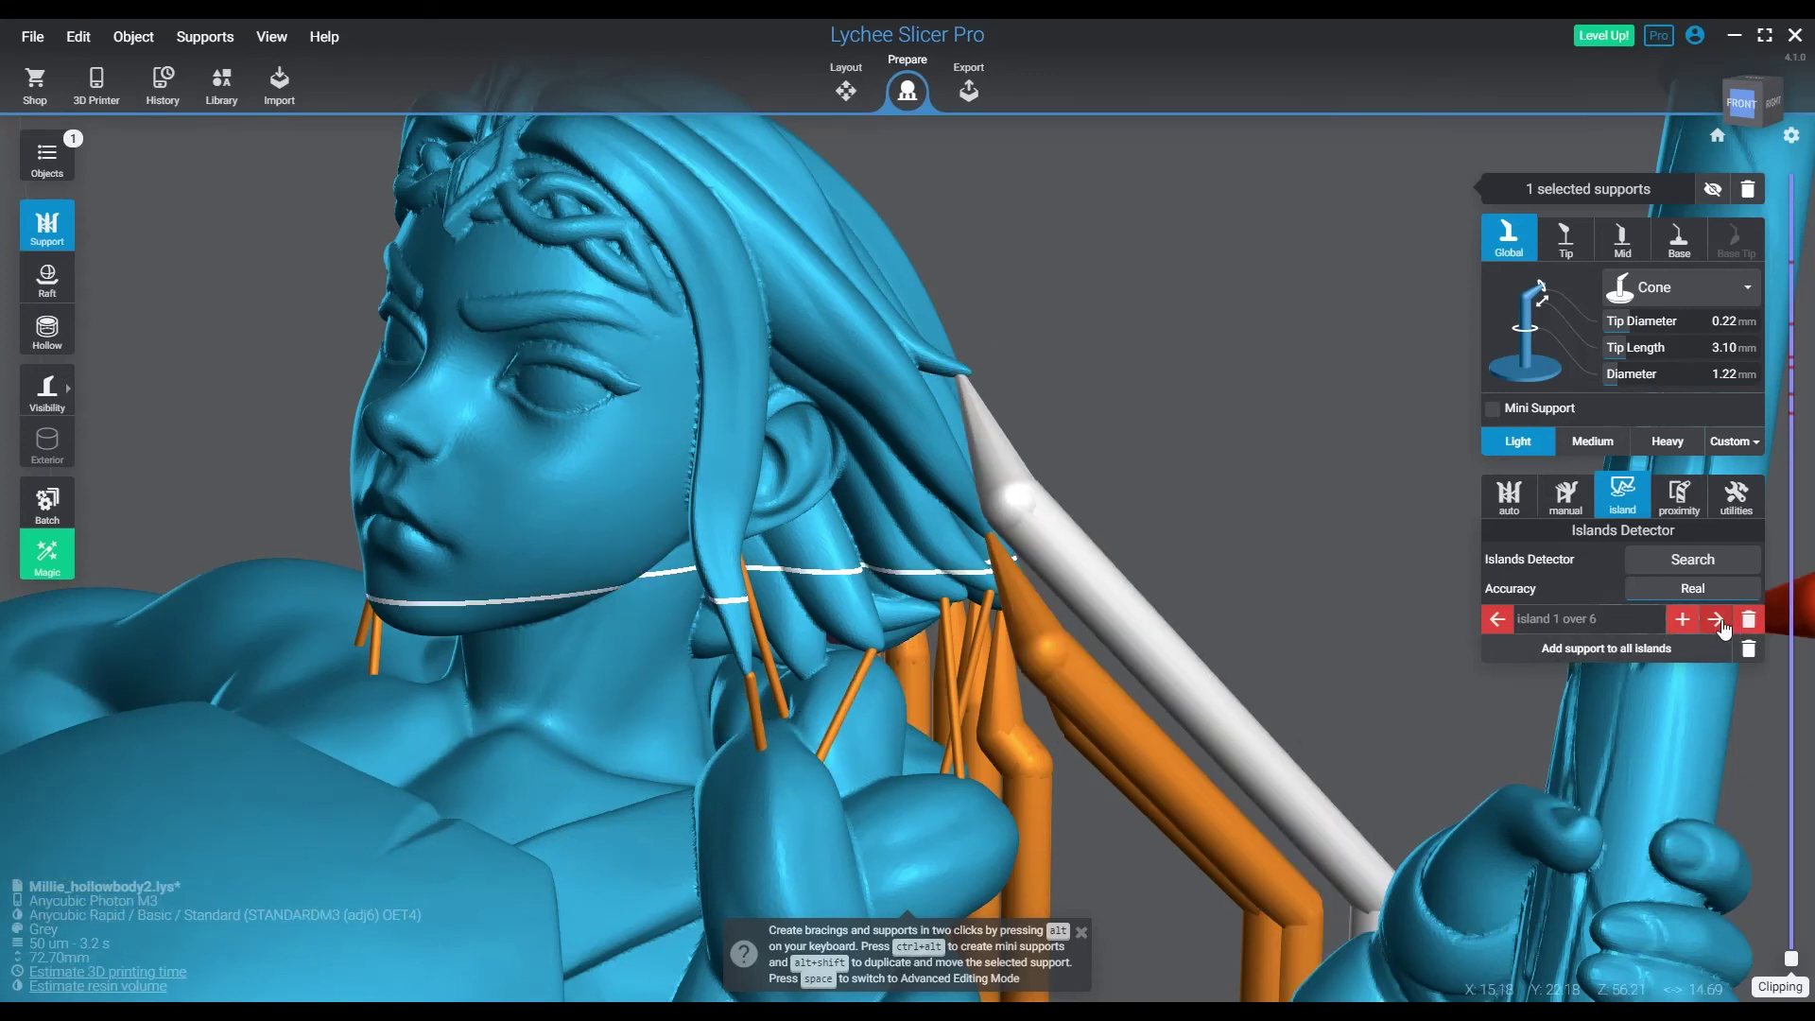
{"action": "left_click", "coordinate": [1716, 620]}
{"action": "left_click", "coordinate": [907, 542]}
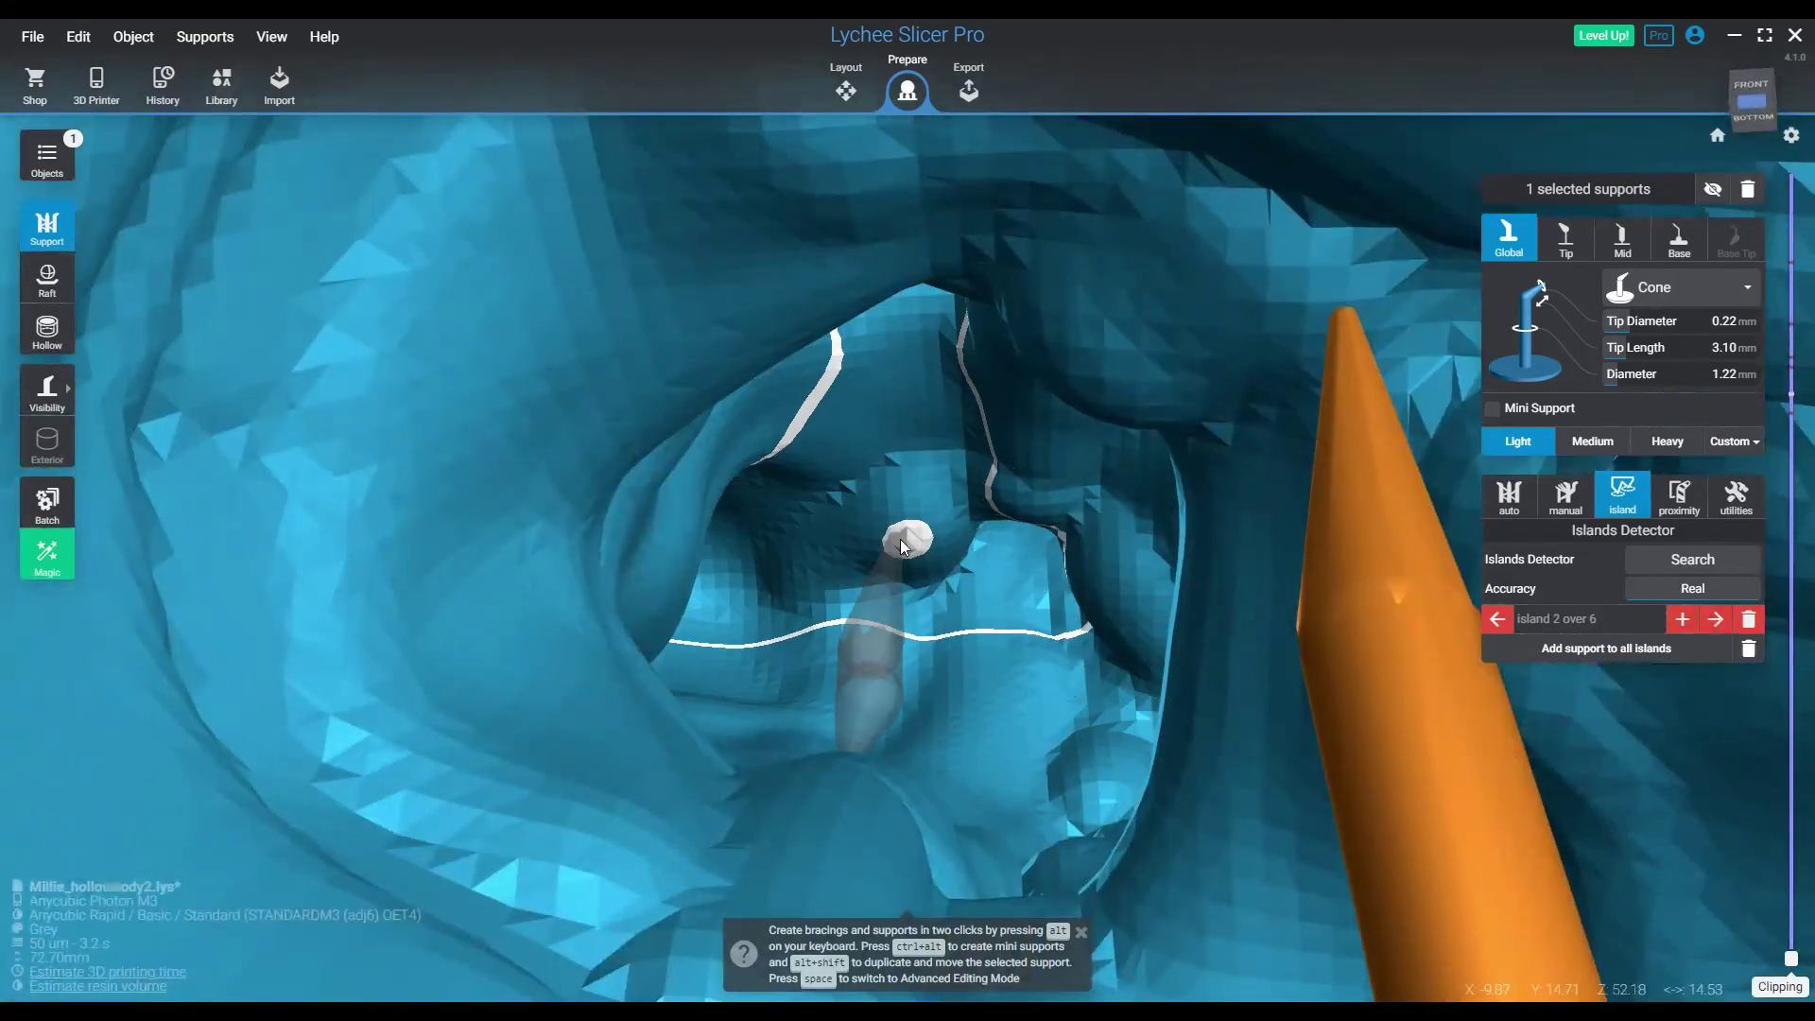
- Go to the next island and tie the two unsupported hair locks on the back of the head with mini supports
{"action": "left_click", "coordinate": [1716, 620]}
{"action": "right_click_drag", "start_coordinate": [1233, 696], "coordinate": [1166, 612]}
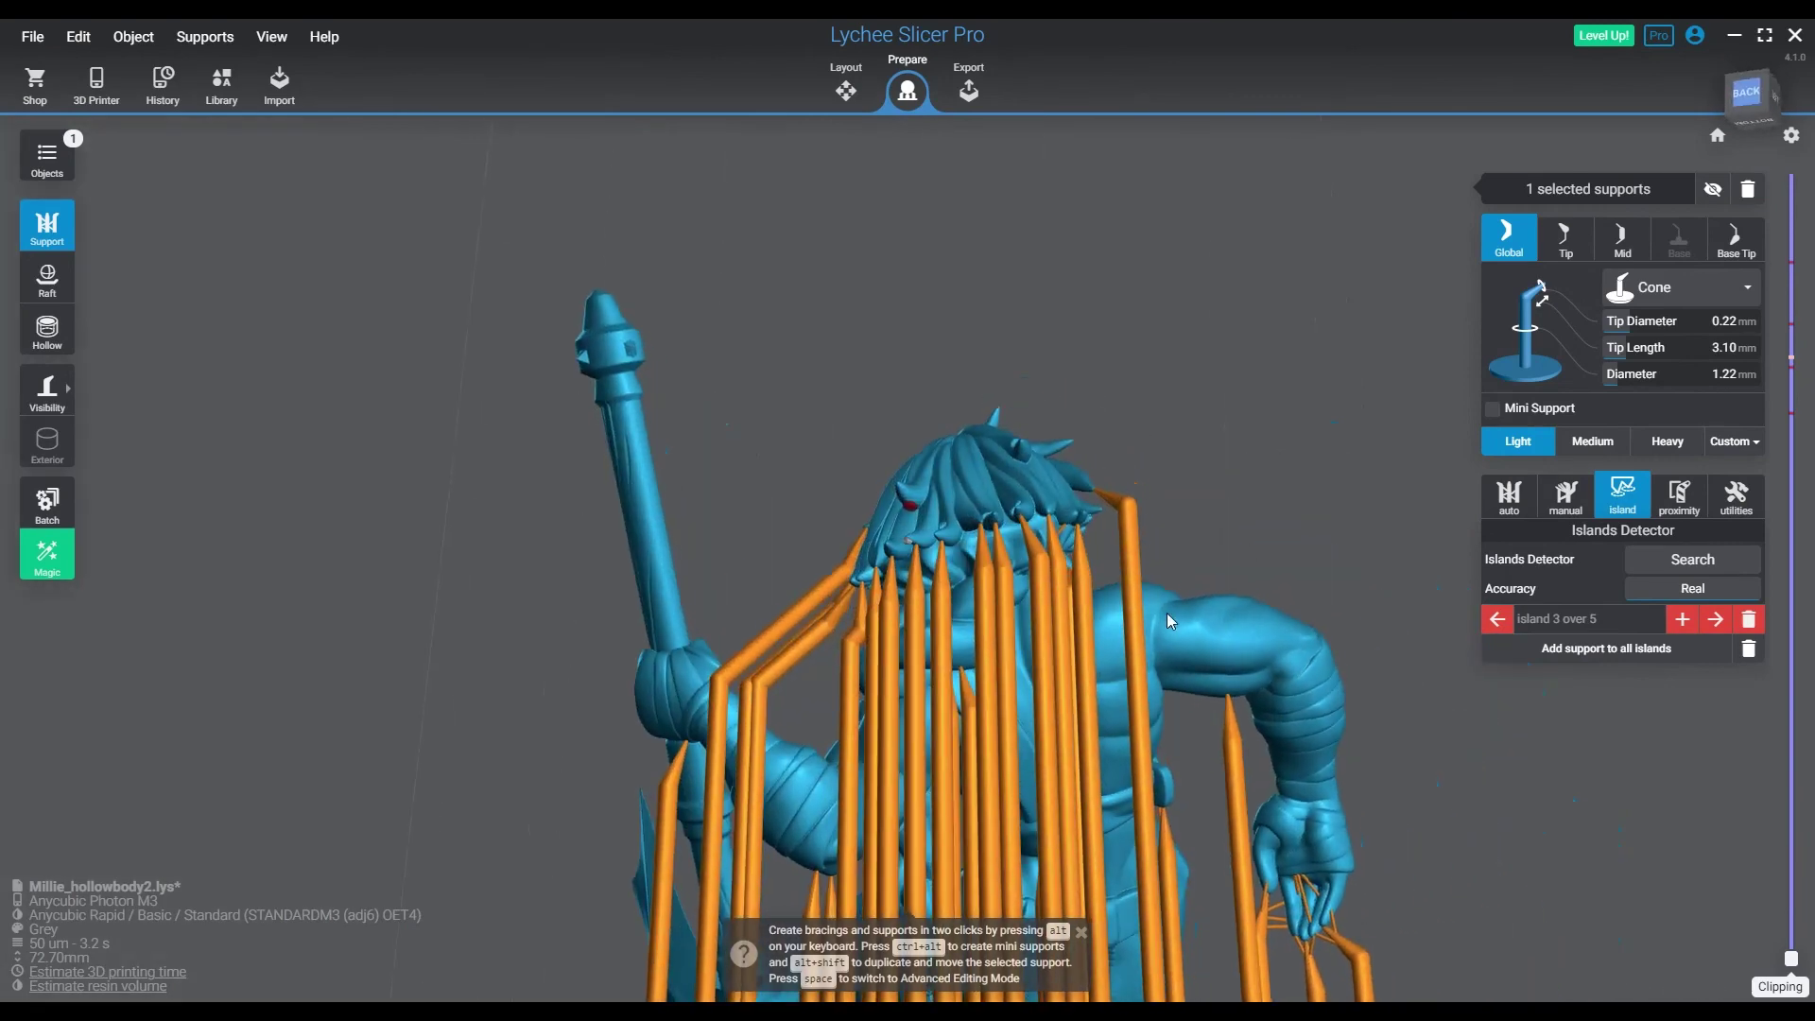
{"action": "left_click", "coordinate": [910, 547]}
{"action": "left_click", "coordinate": [914, 572], "text": "ctrl+alt"}
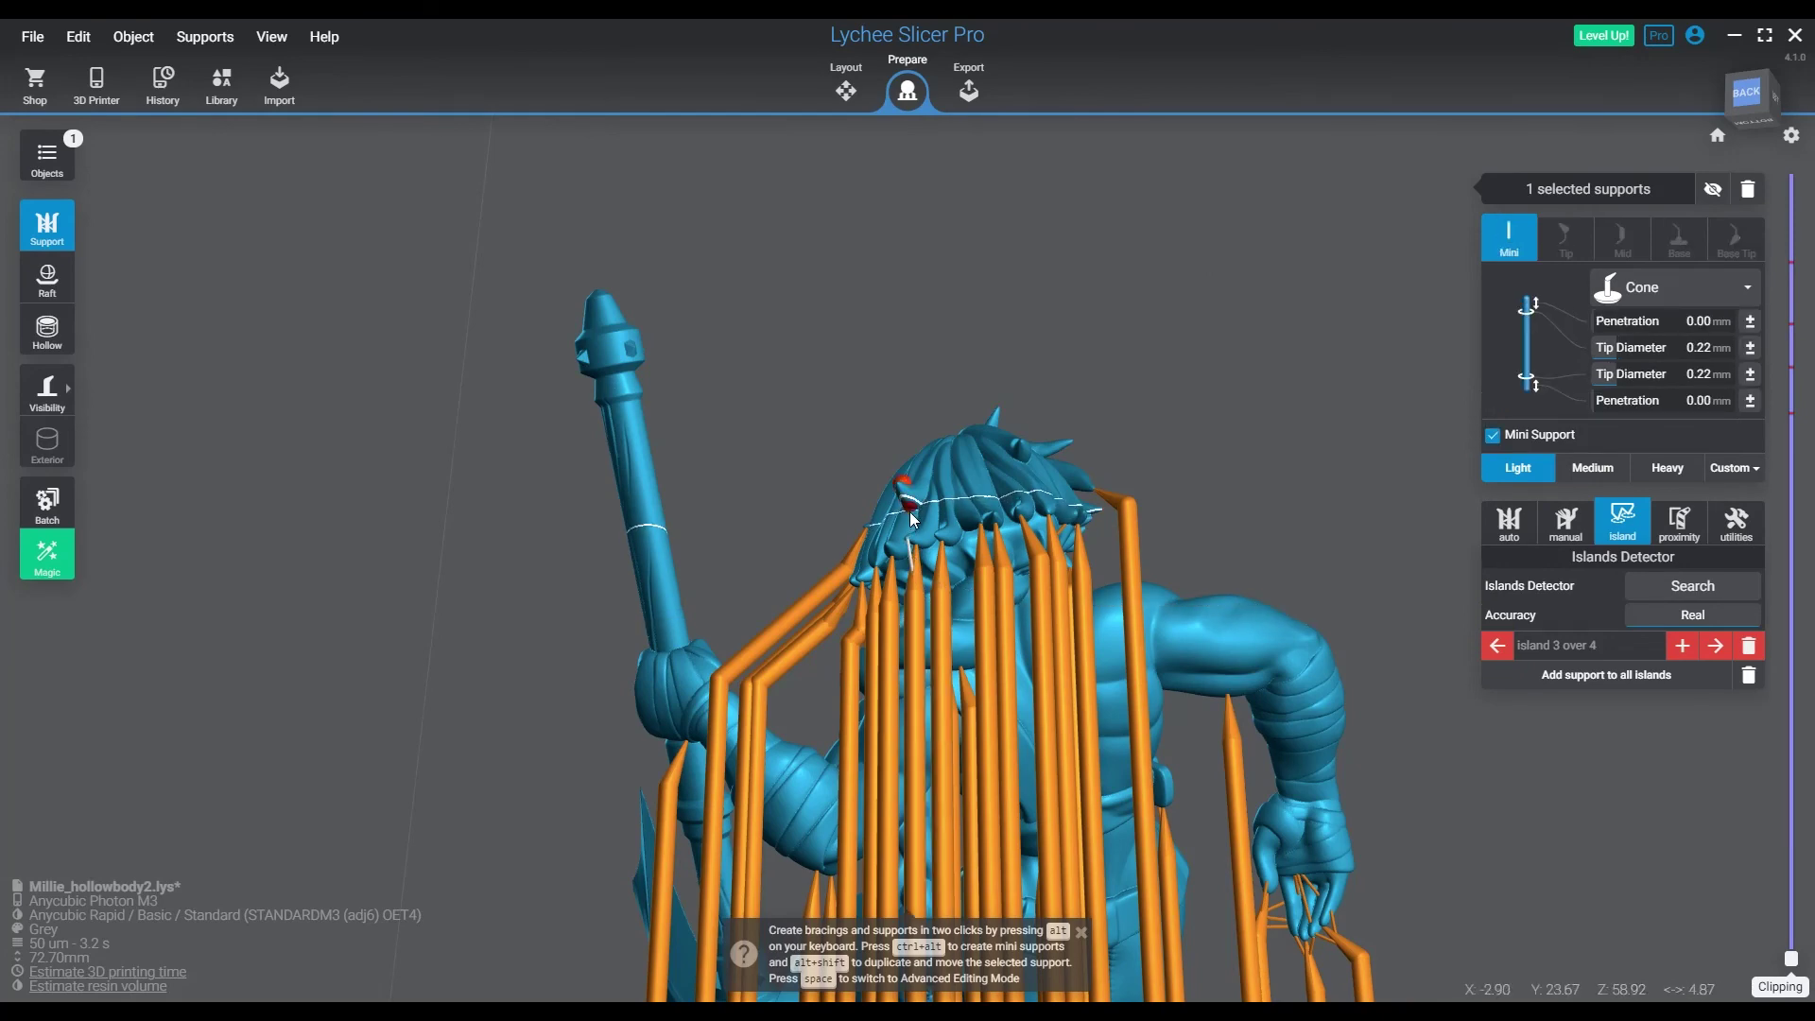
{"action": "left_click", "coordinate": [913, 511], "text": "ctrl+alt"}
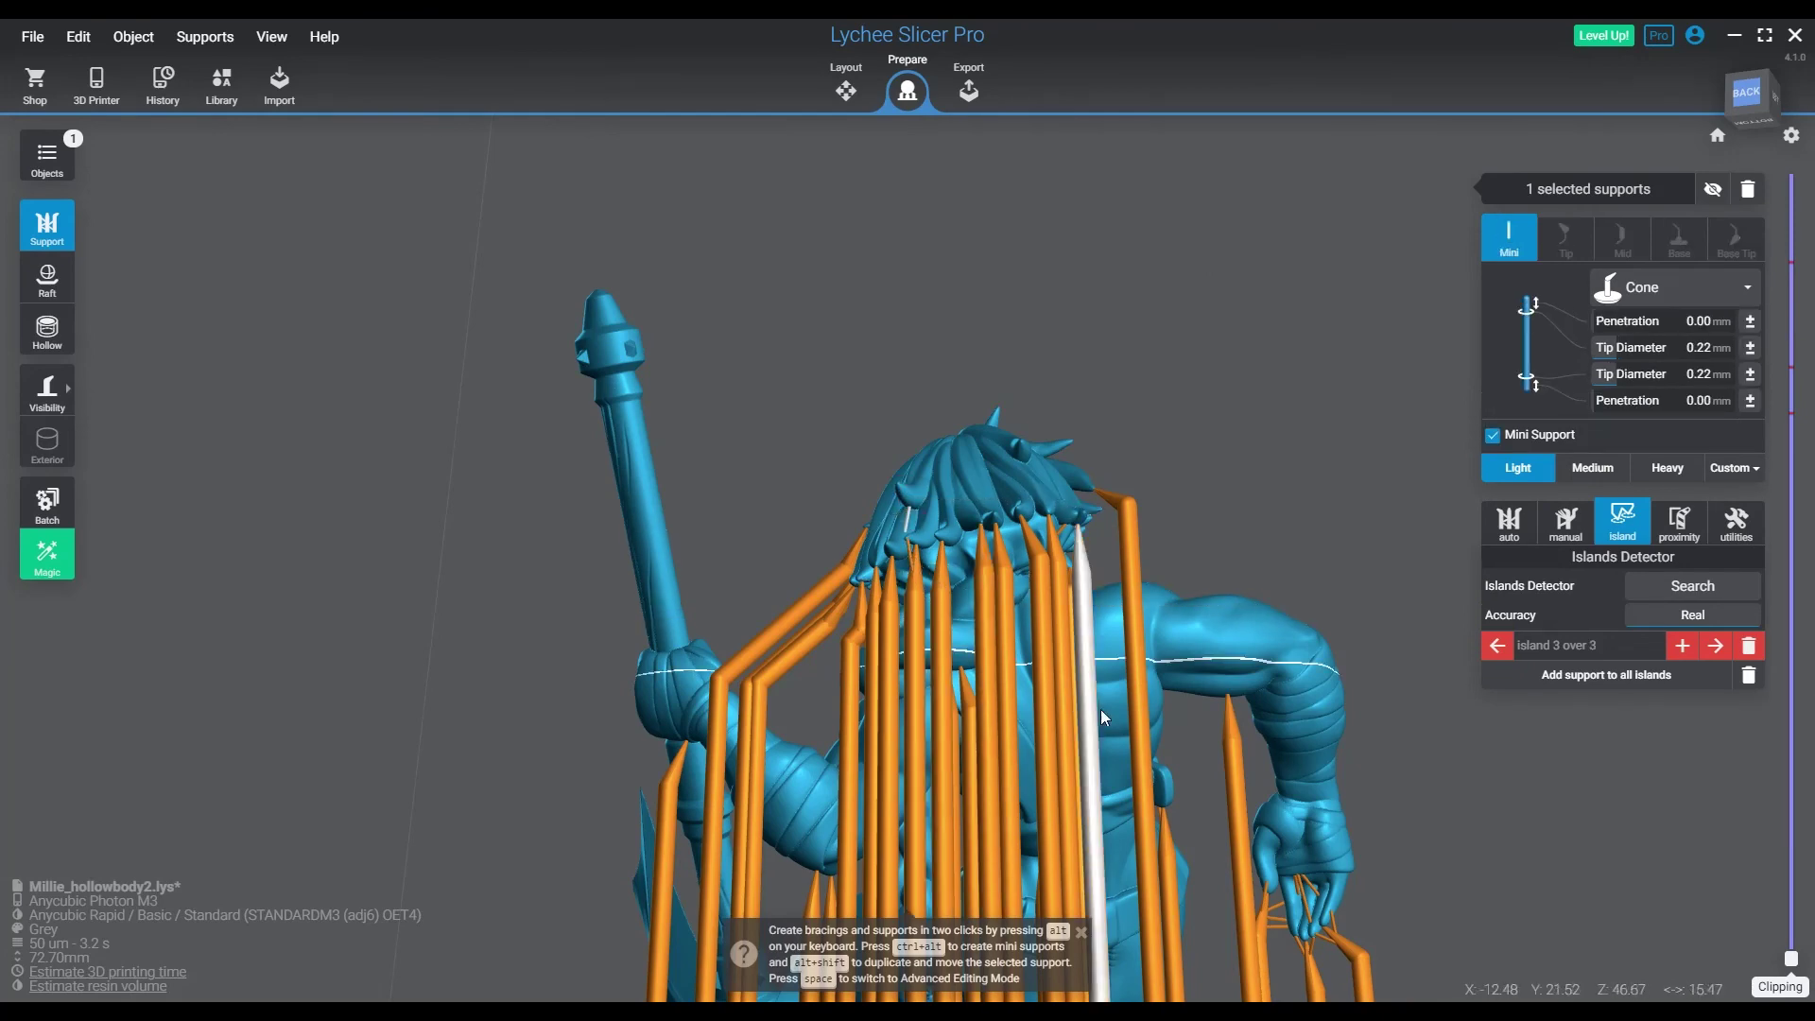
- Step through the next two islands inside the hollow figure and place a Light support on each
{"action": "left_click", "coordinate": [1726, 652]}
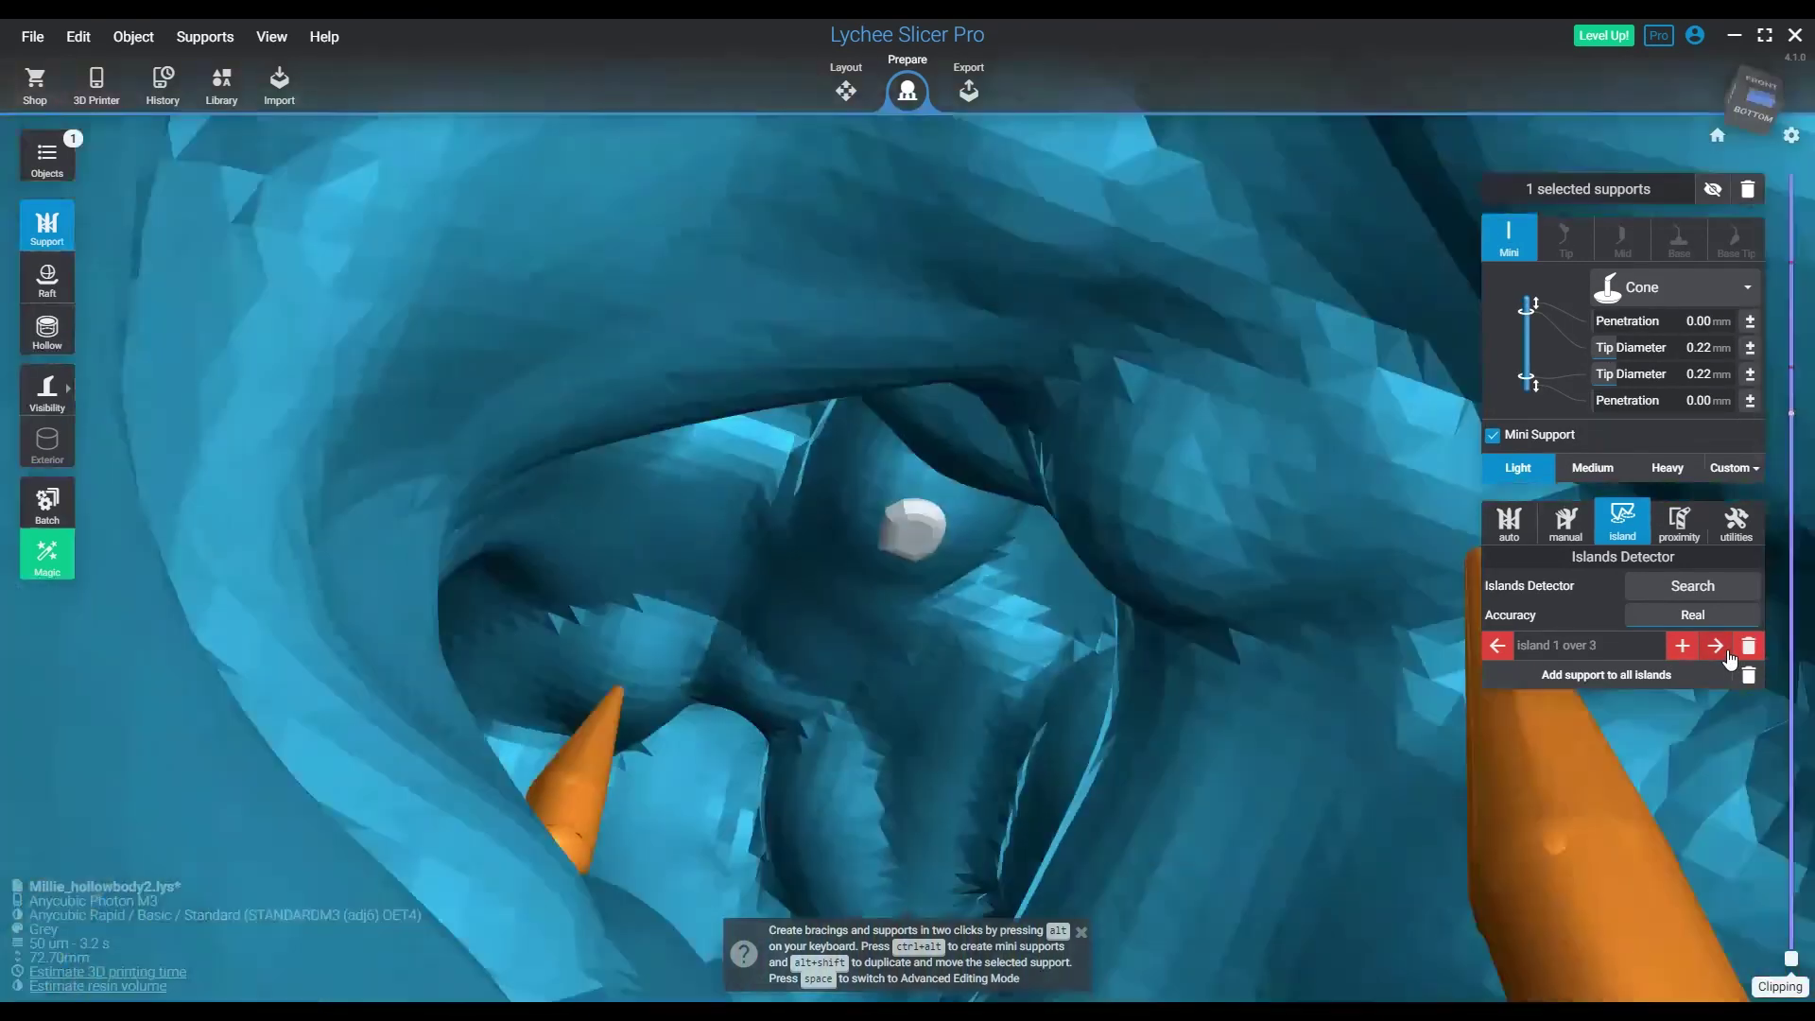
{"action": "left_click", "coordinate": [904, 541]}
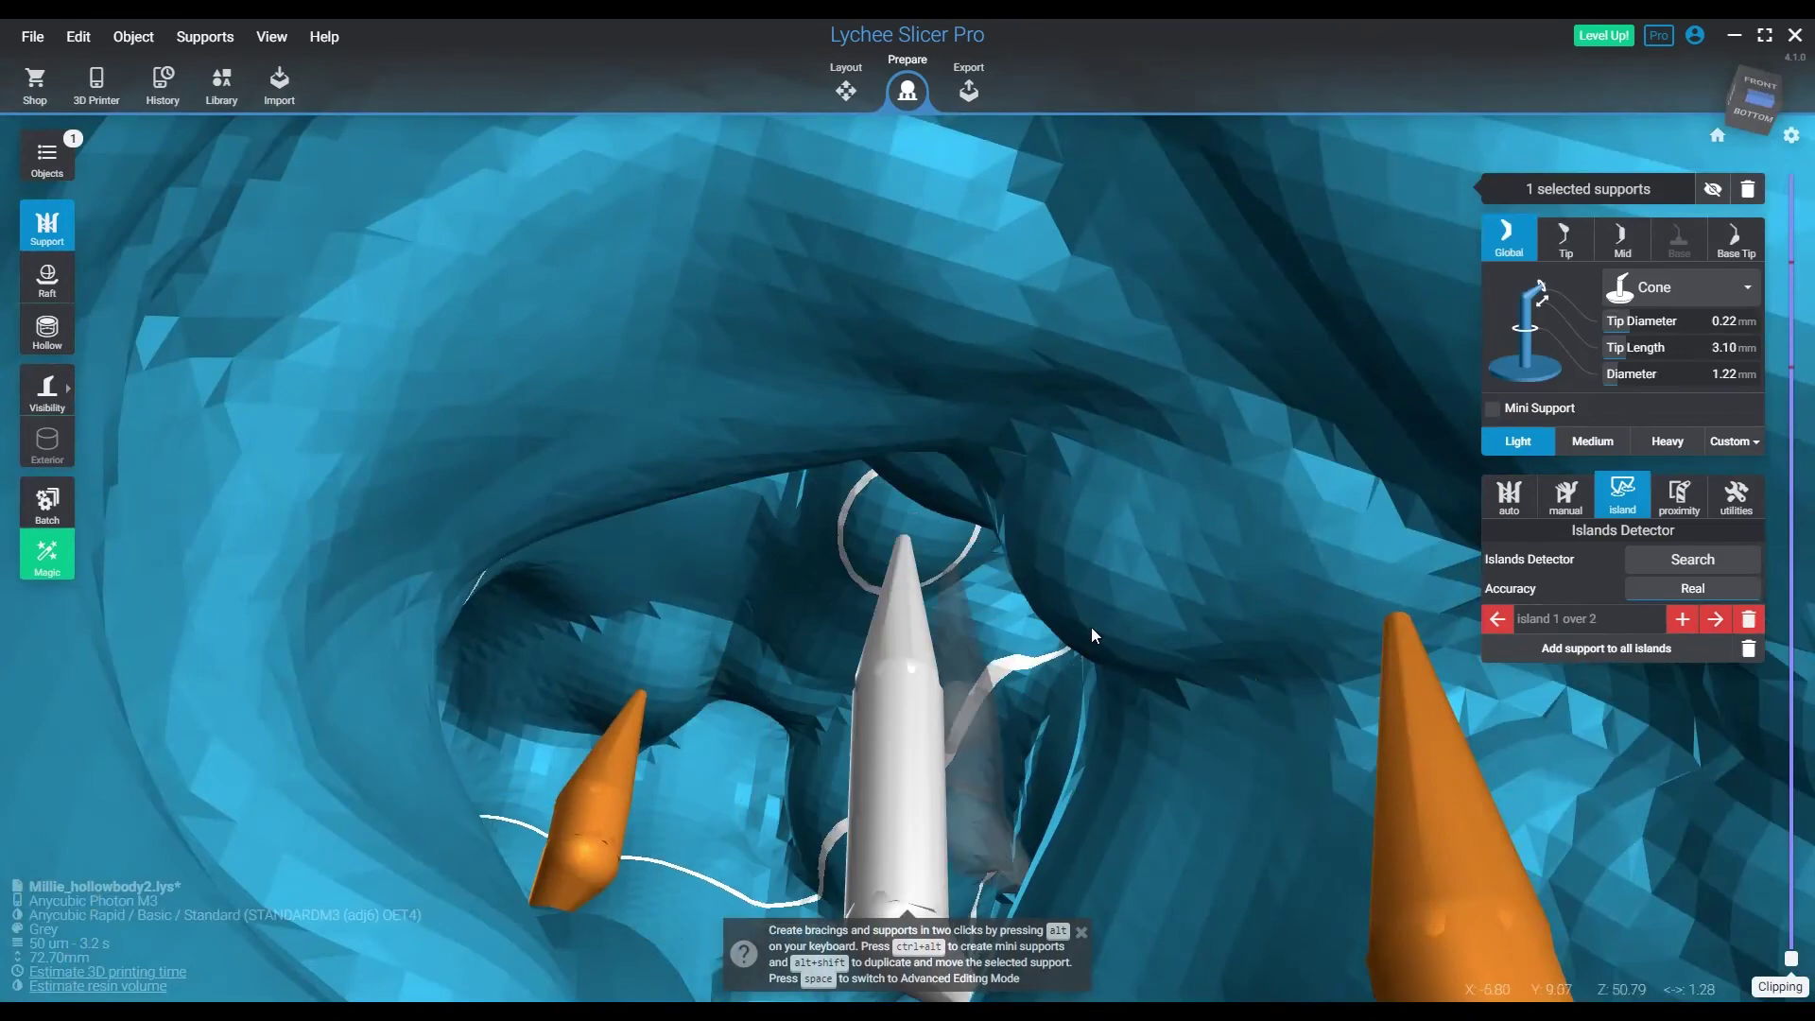
{"action": "left_click", "coordinate": [1716, 621]}
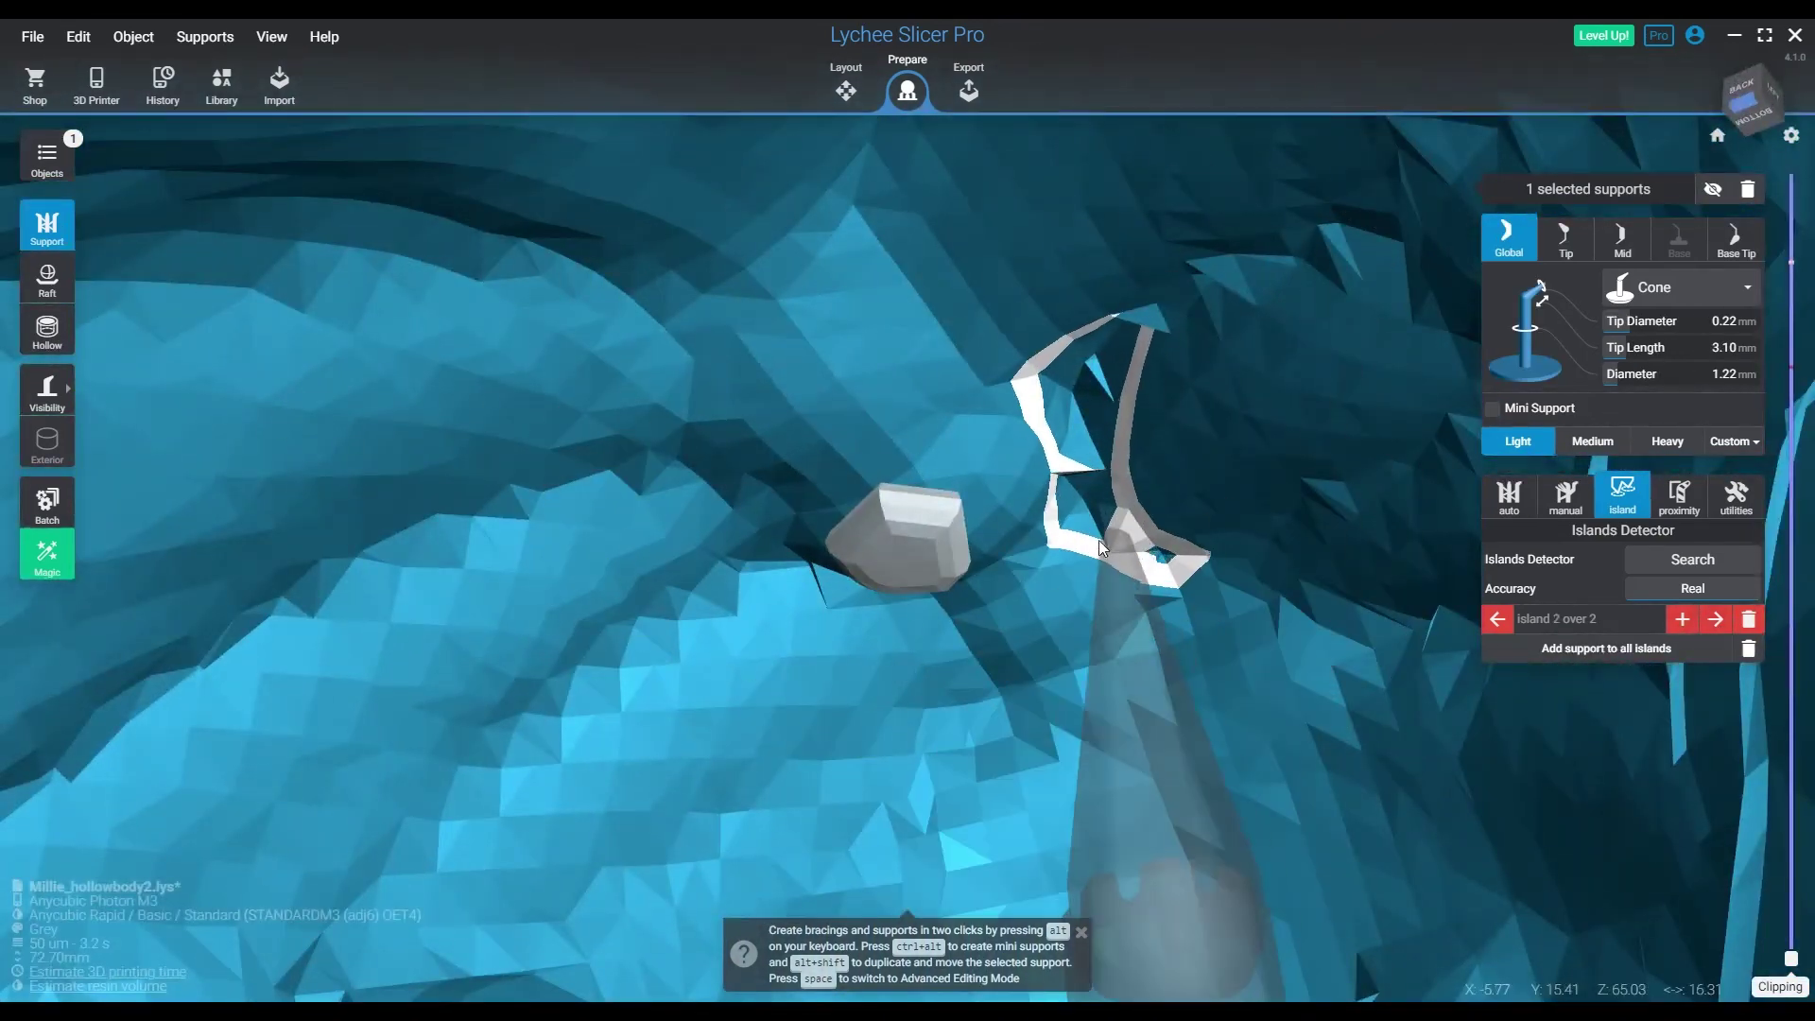
{"action": "left_click", "coordinate": [914, 538]}
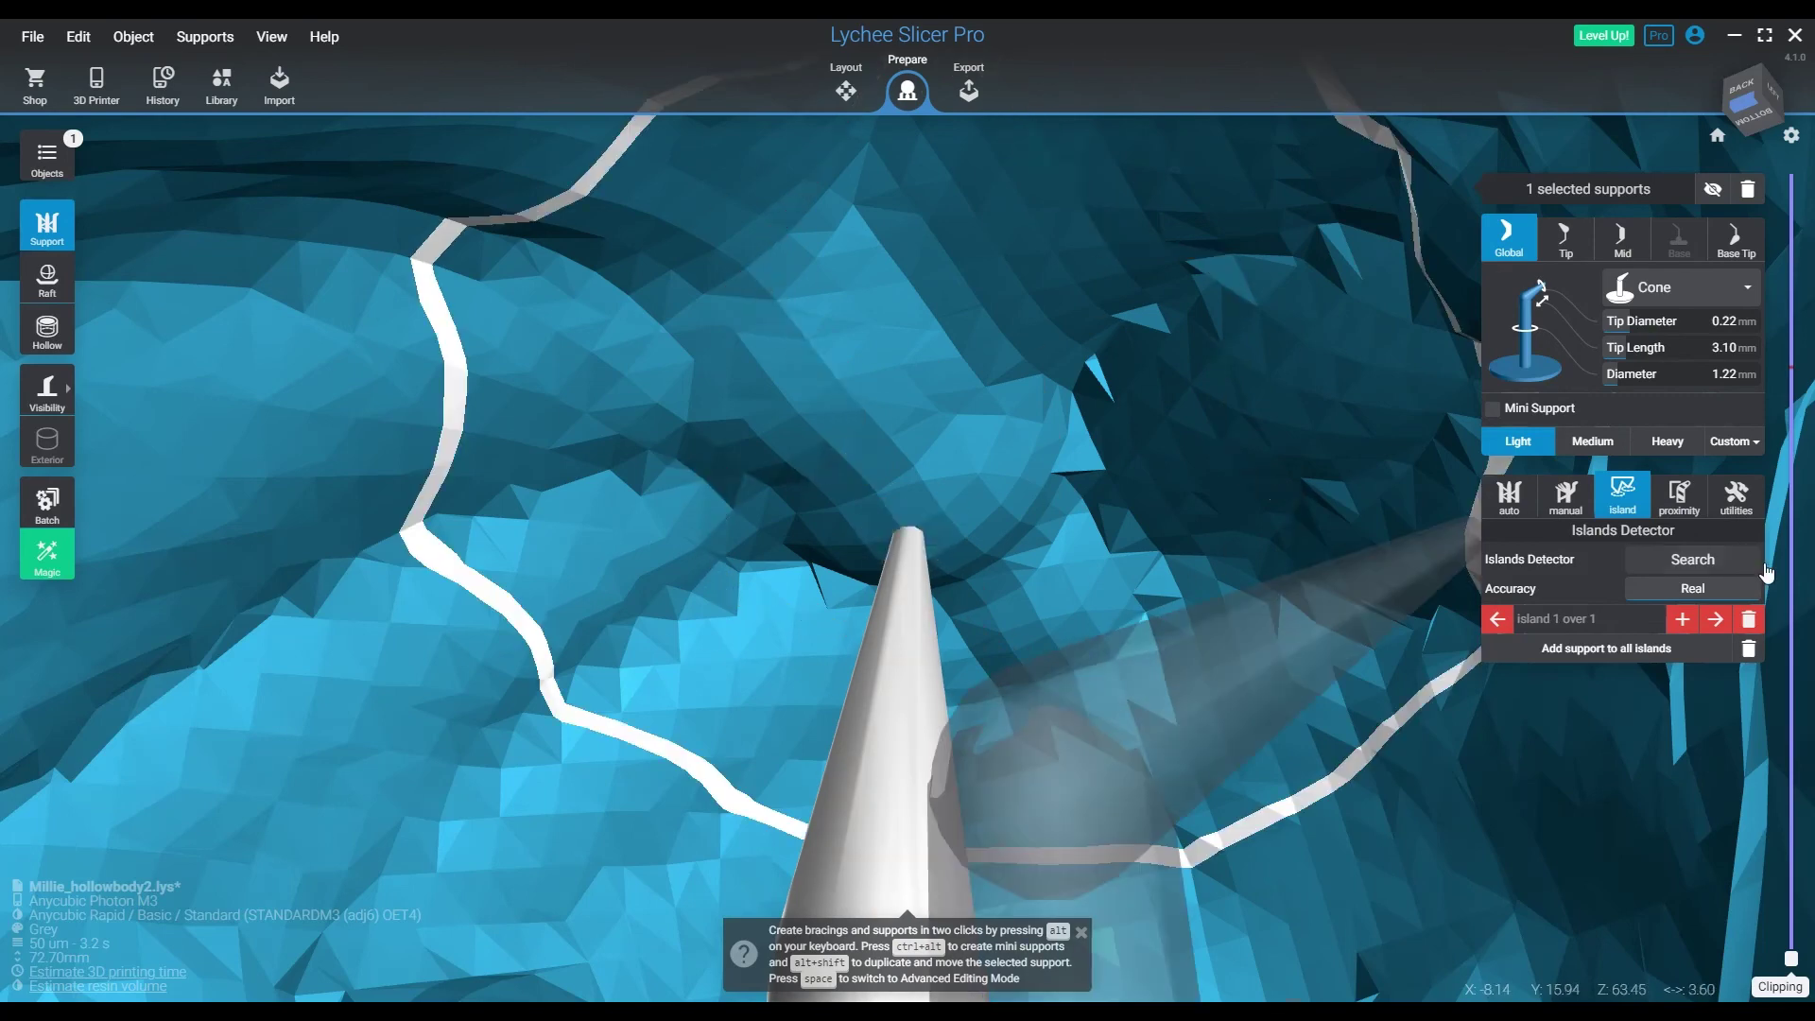
- Go to the remaining island and tie it with a Light mini support beneath the hair on the axe-arm side of the head
{"action": "left_click", "coordinate": [1716, 620]}
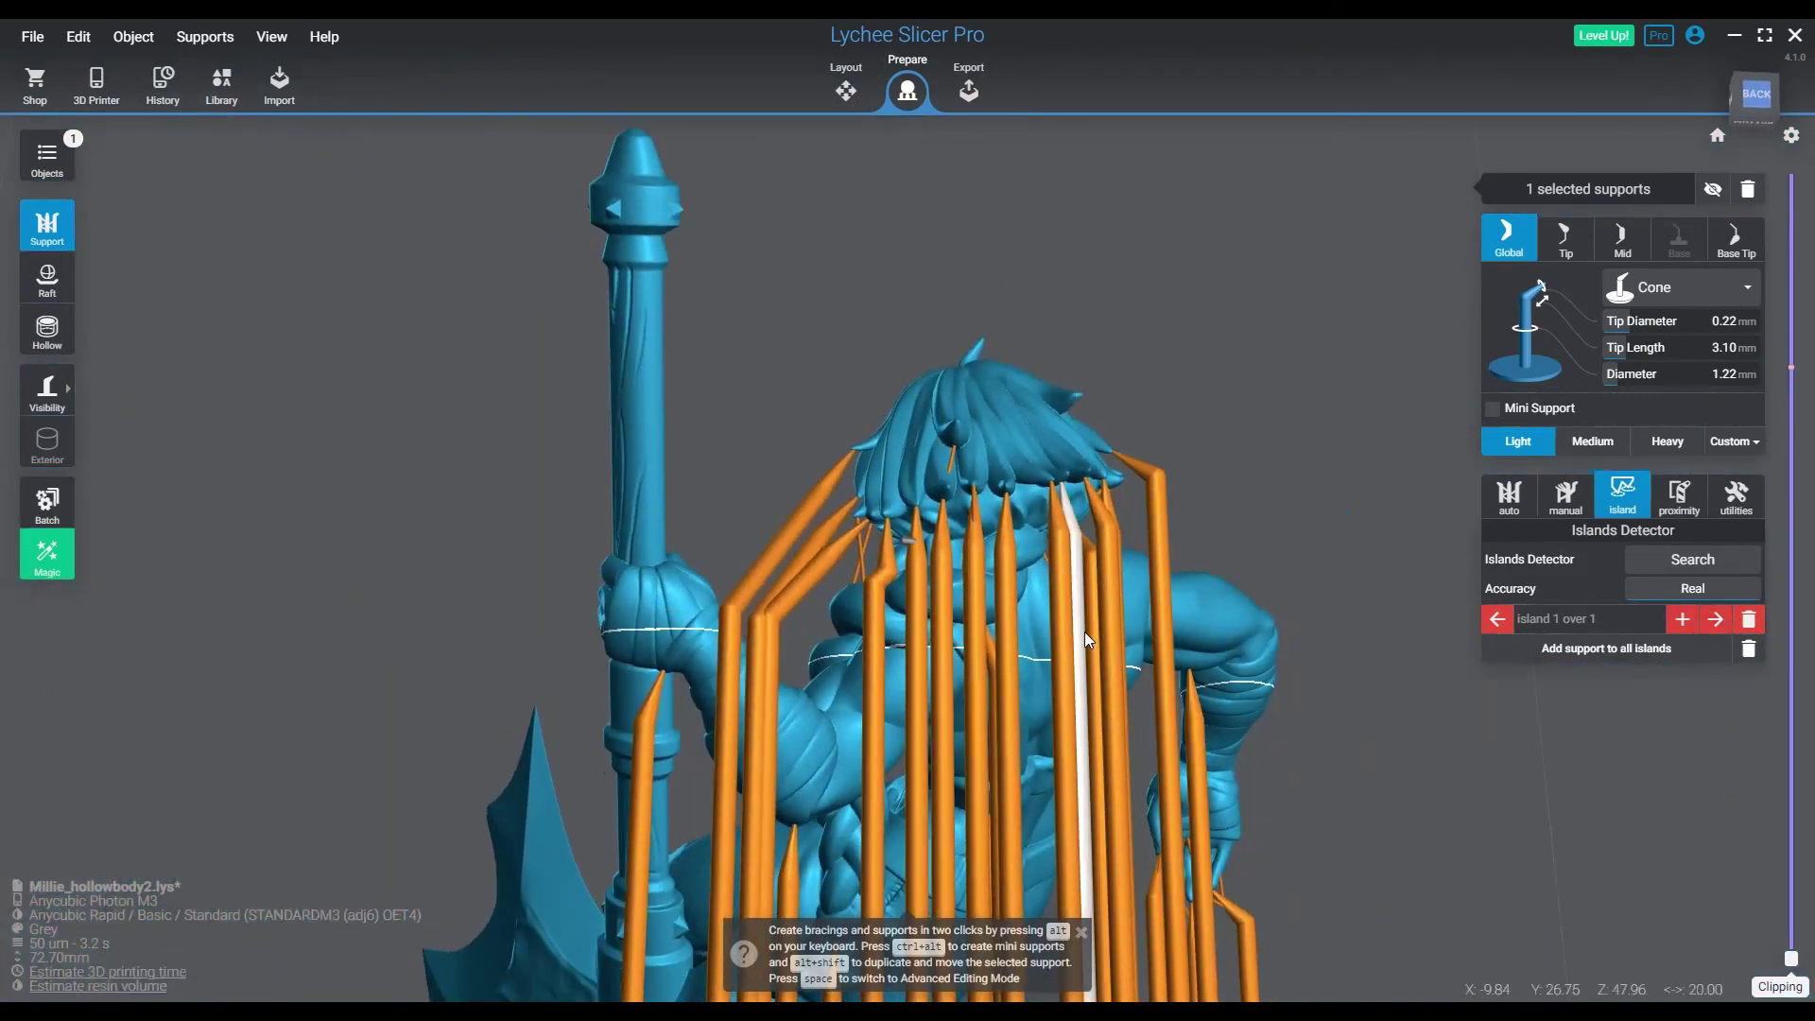
{"action": "right_click_drag", "start_coordinate": [936, 569], "coordinate": [1017, 580]}
{"action": "right_click_drag", "start_coordinate": [911, 620], "coordinate": [1008, 622]}
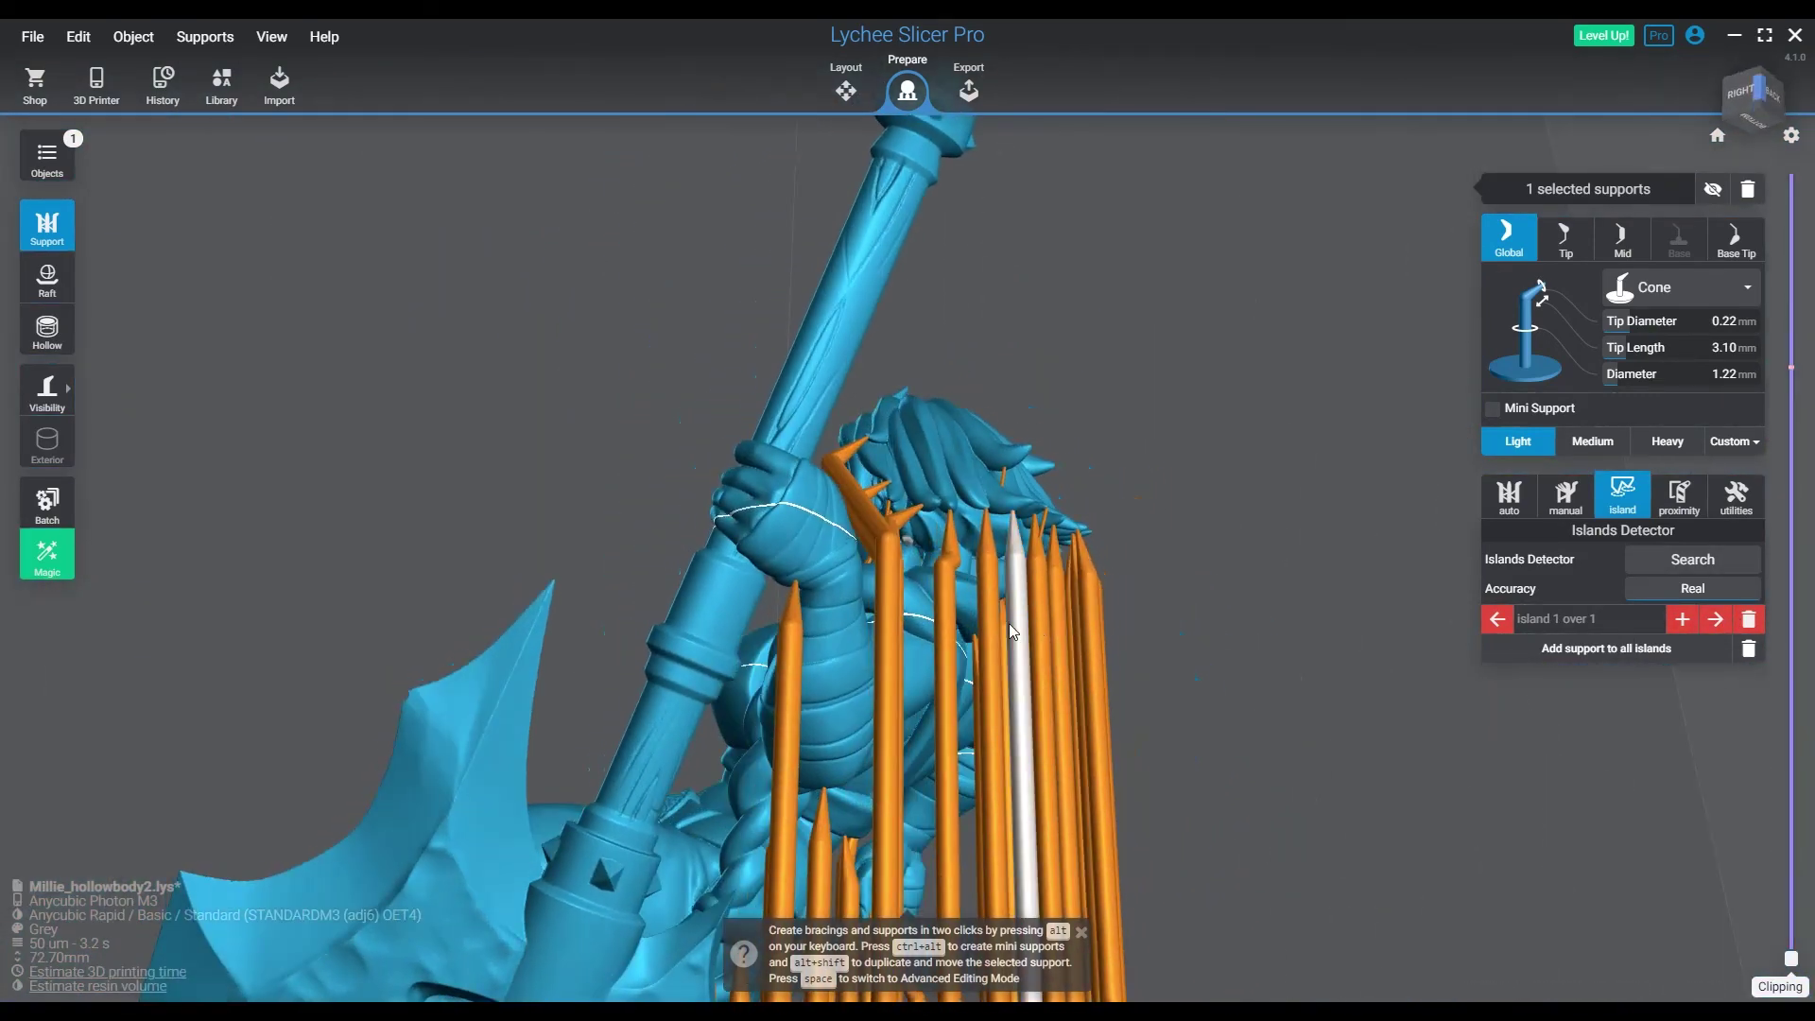
{"action": "right_click_drag", "start_coordinate": [831, 600], "coordinate": [898, 586]}
{"action": "scroll", "coordinate": [898, 586], "scroll_direction": "up", "scroll_amount": 5}
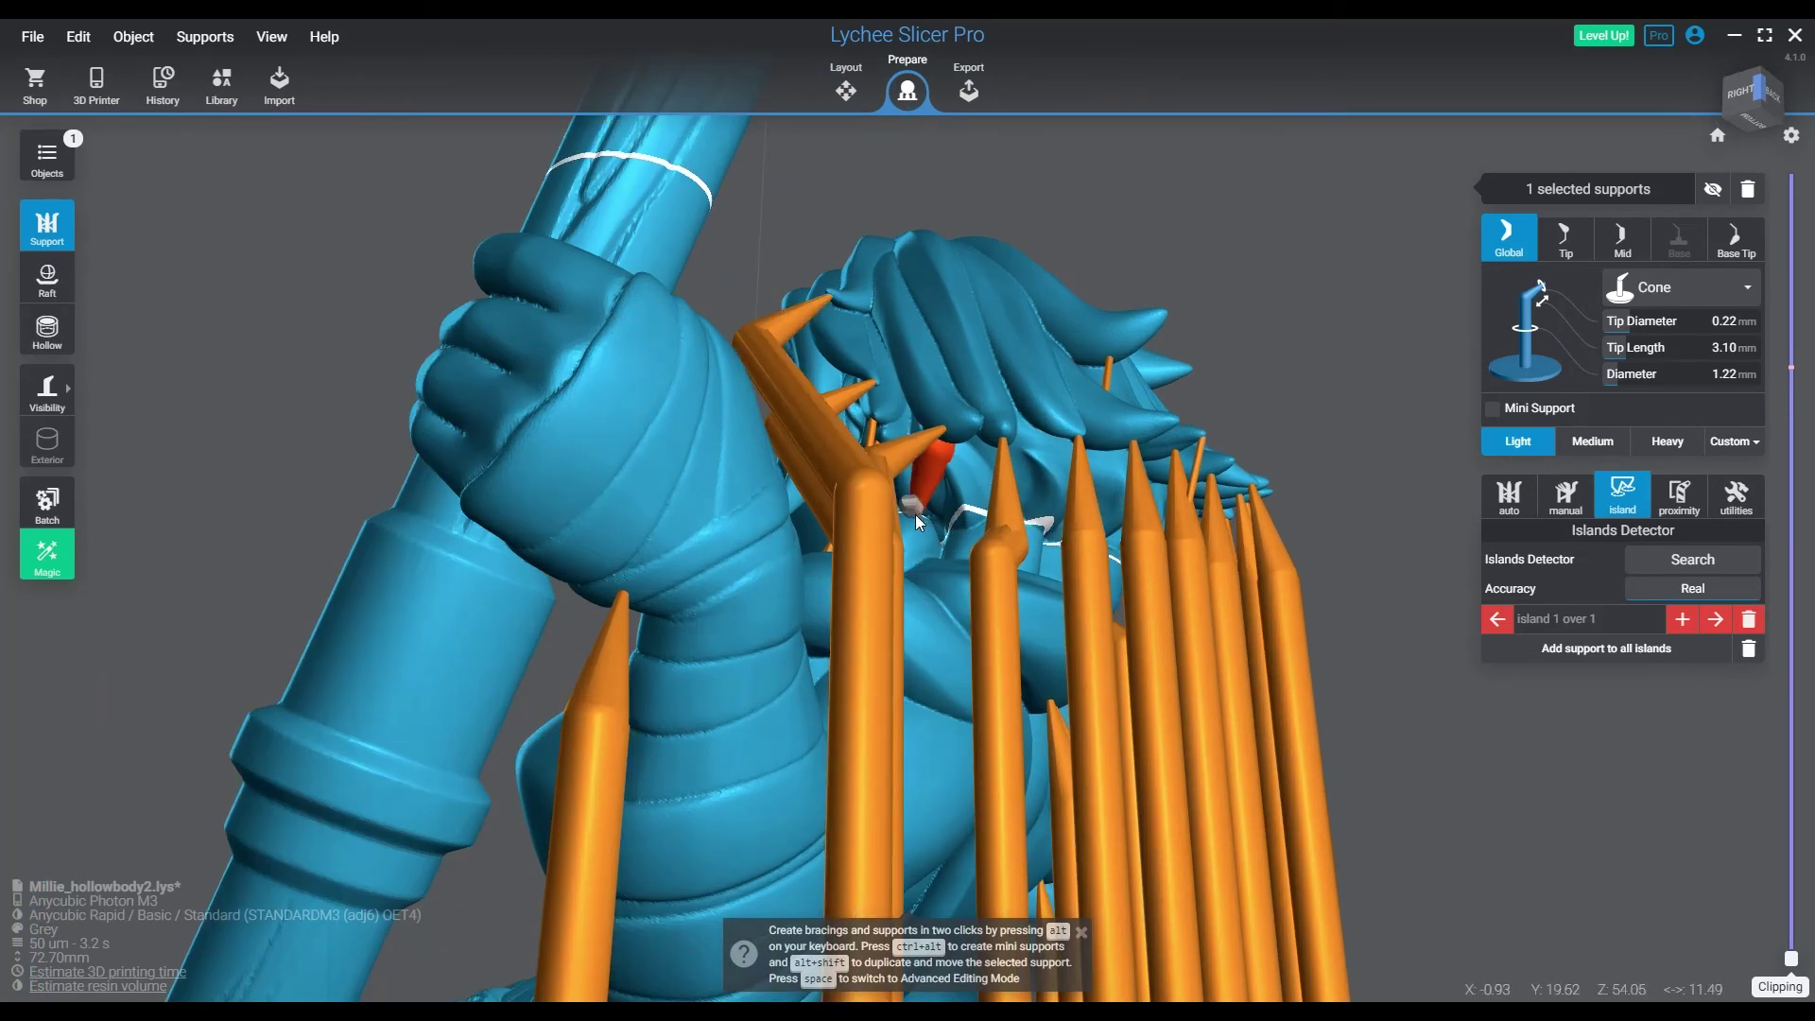
{"action": "scroll", "coordinate": [915, 514], "scroll_direction": "up", "scroll_amount": 4}
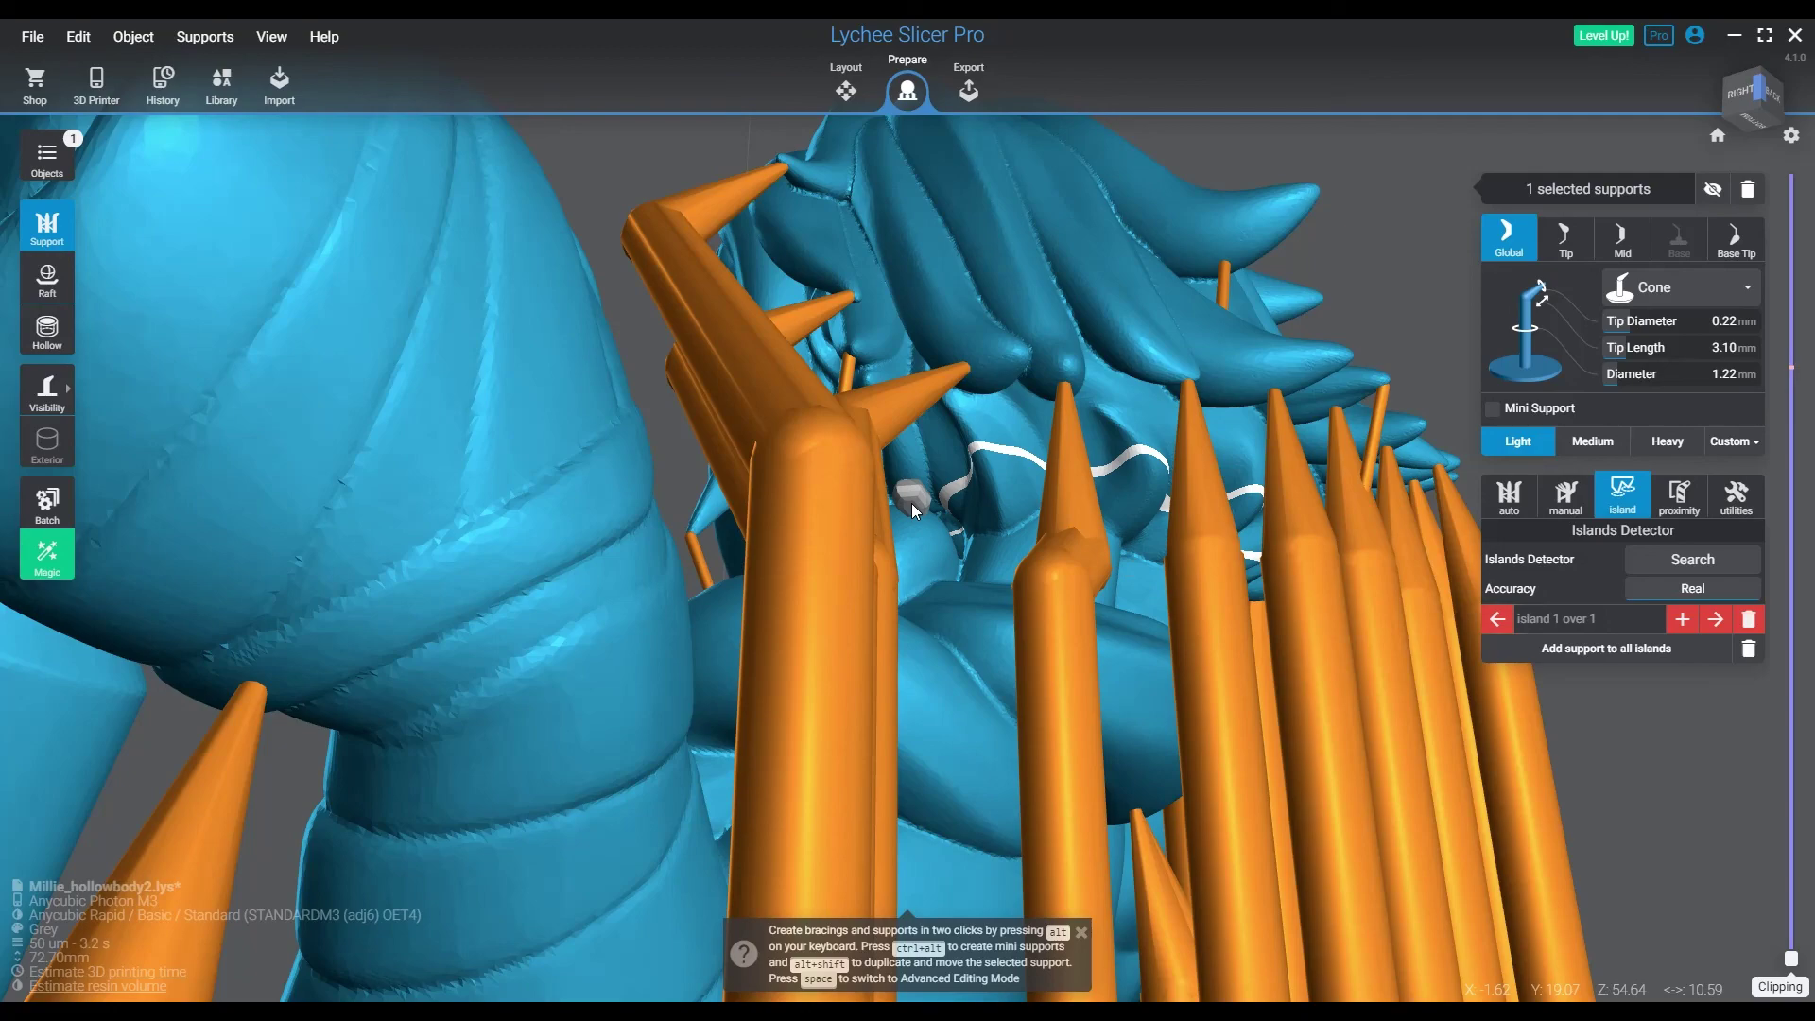
{"action": "left_click", "coordinate": [911, 502], "text": "ctrl+alt"}
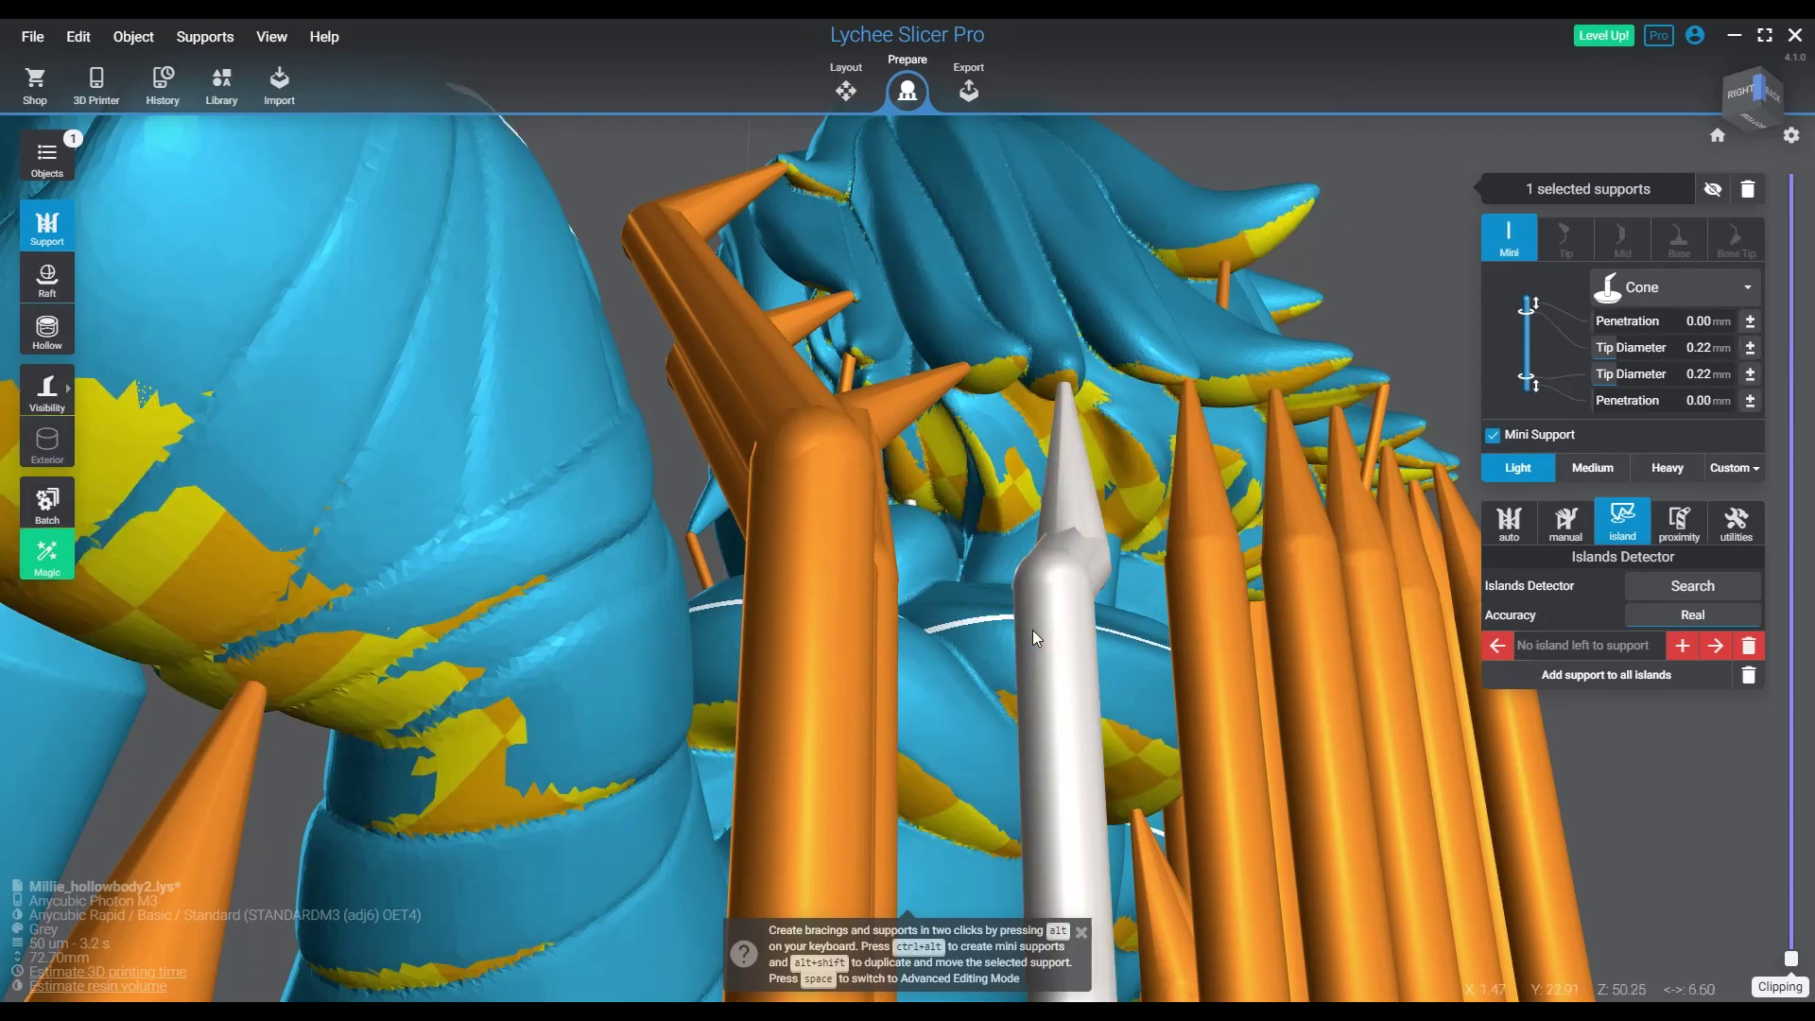
- Add a flat rectangular raft beneath the figure's supports
{"action": "mouse_move", "coordinate": [1032, 630]}
{"action": "right_mouse_down"}
{"action": "mouse_move", "coordinate": [1048, 750]}
{"action": "mouse_move", "coordinate": [829, 803]}
{"action": "mouse_move", "coordinate": [1182, 770]}
{"action": "mouse_move", "coordinate": [1332, 724]}
{"action": "right_mouse_up"}
{"action": "scroll", "coordinate": [1091, 792], "scroll_direction": "down", "scroll_amount": 5}
{"action": "scroll", "coordinate": [1091, 792], "scroll_direction": "down", "scroll_amount": 3}
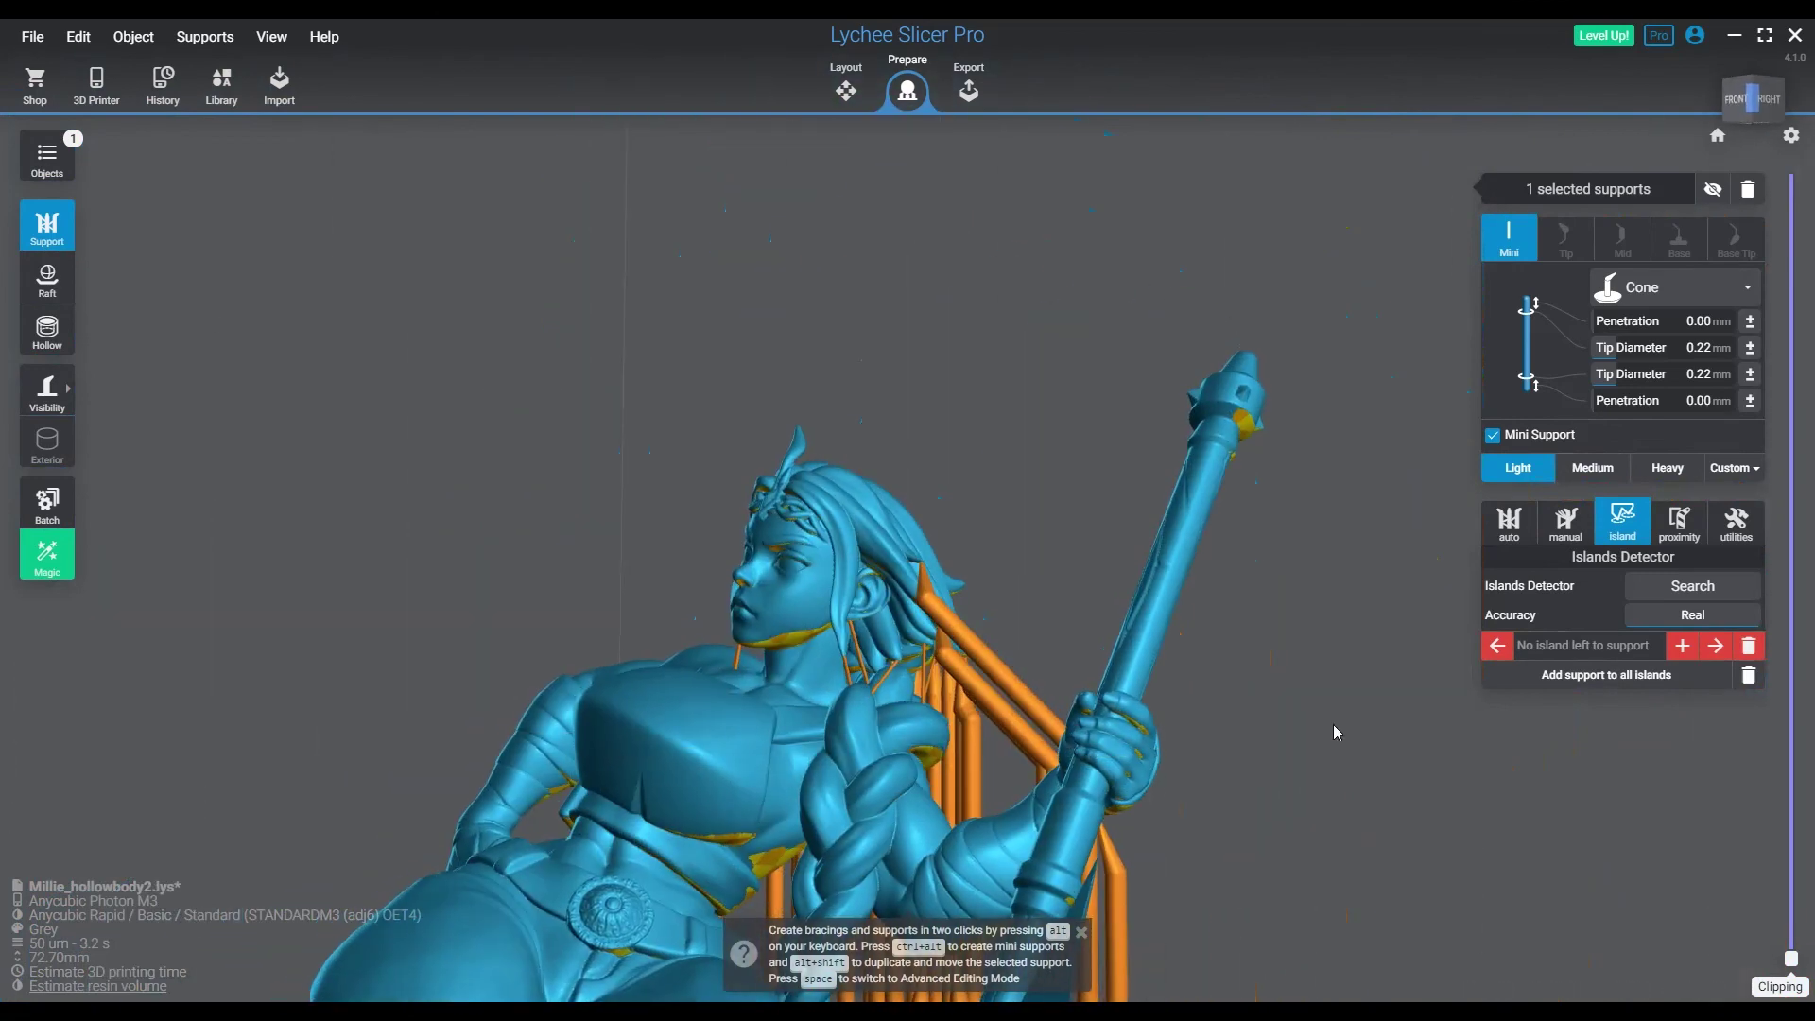
{"action": "left_click", "coordinate": [1719, 138]}
{"action": "right_click_drag", "start_coordinate": [1030, 707], "coordinate": [950, 567]}
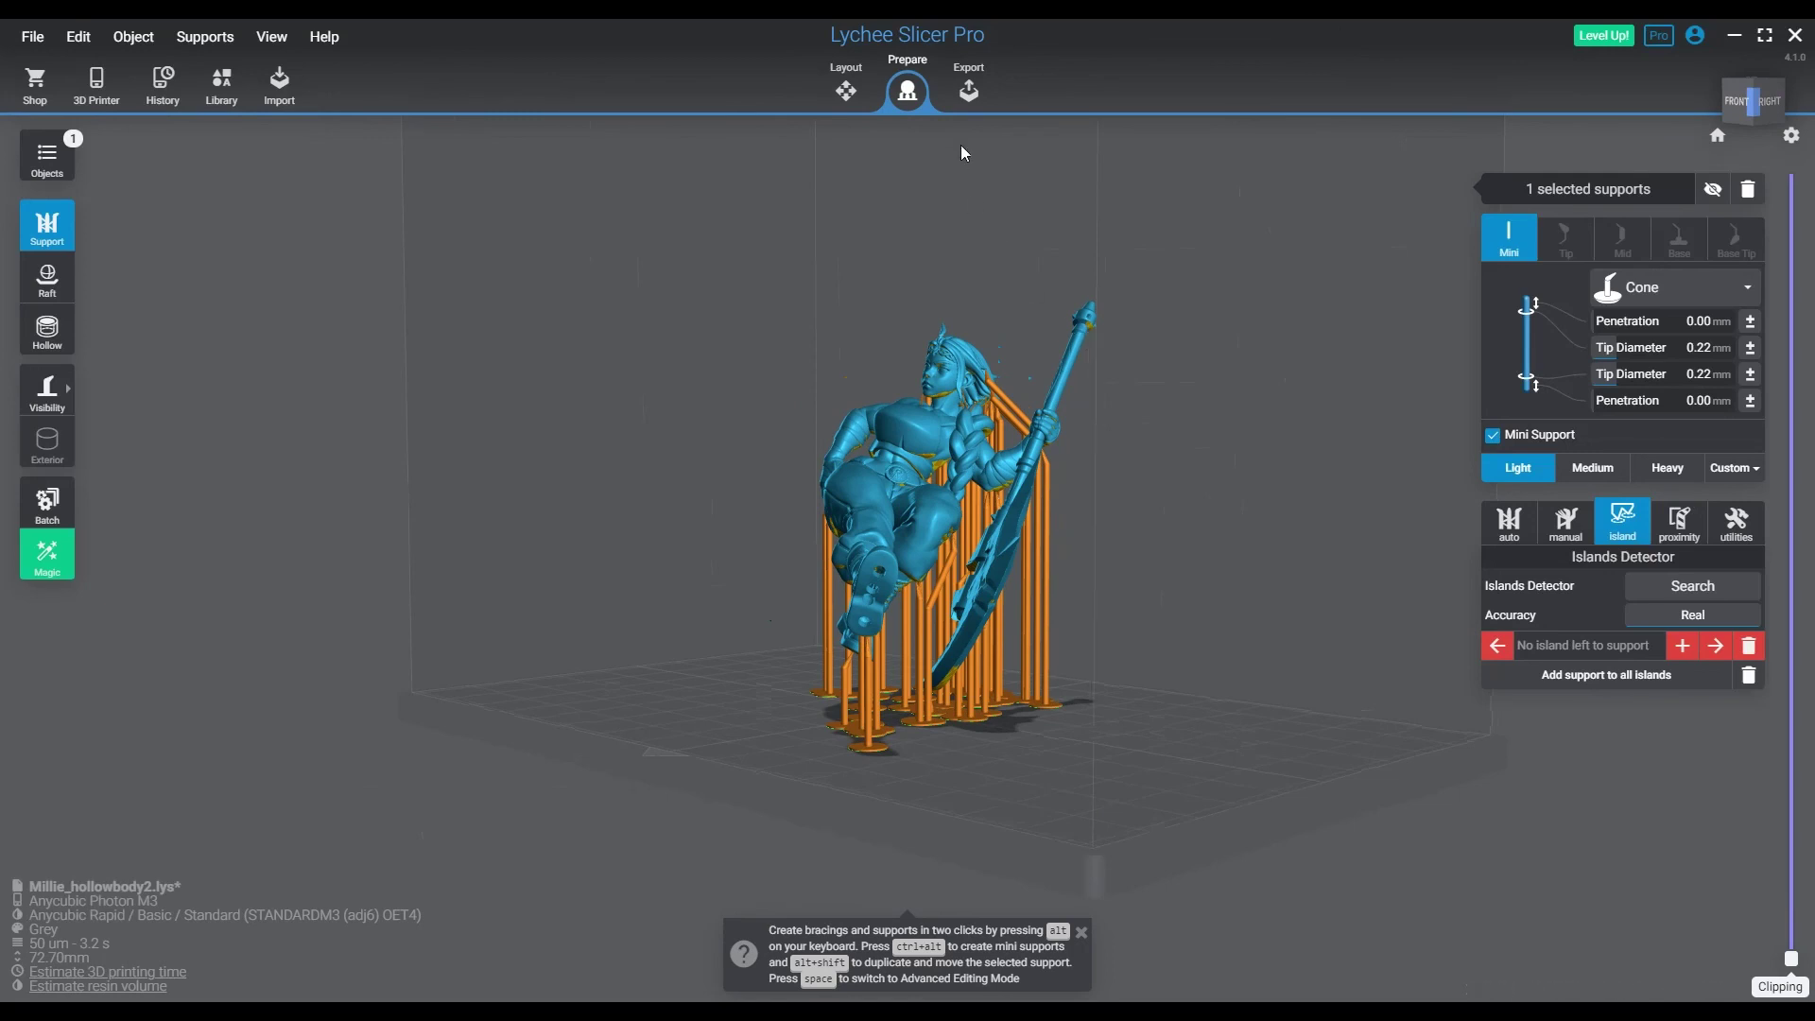
{"action": "left_click", "coordinate": [59, 288]}
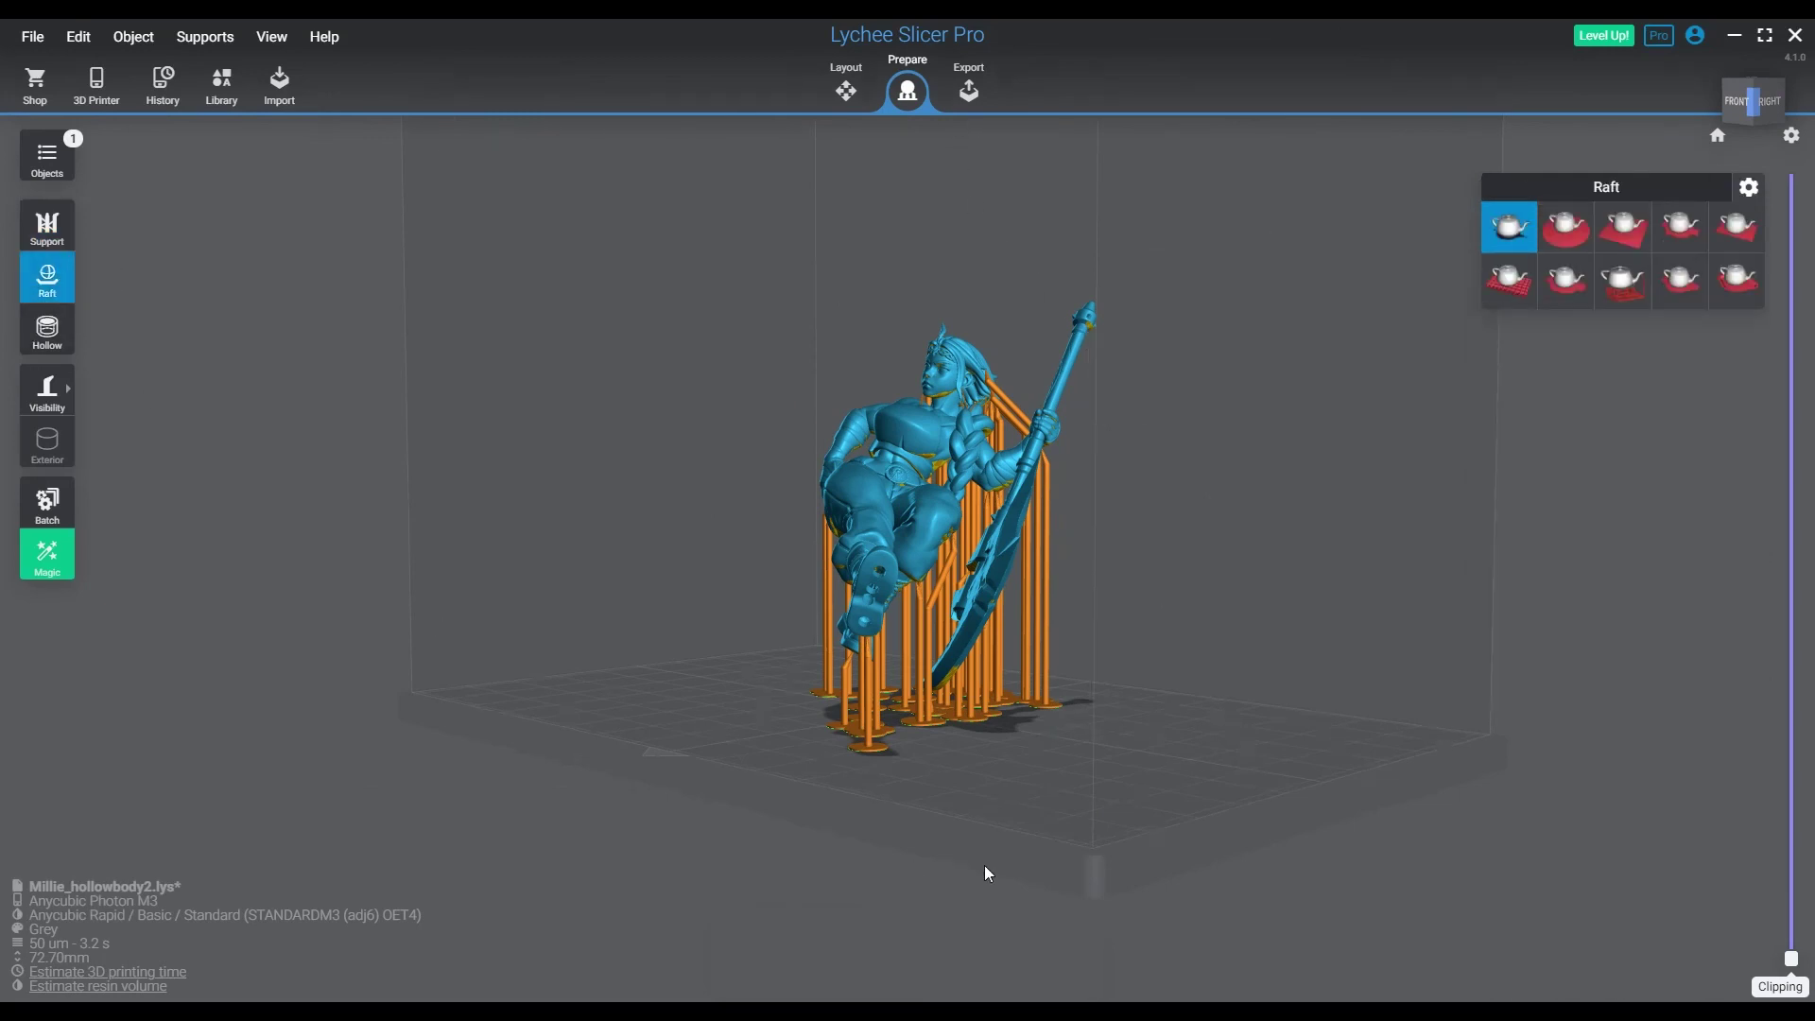
{"action": "left_click", "coordinate": [1739, 231]}
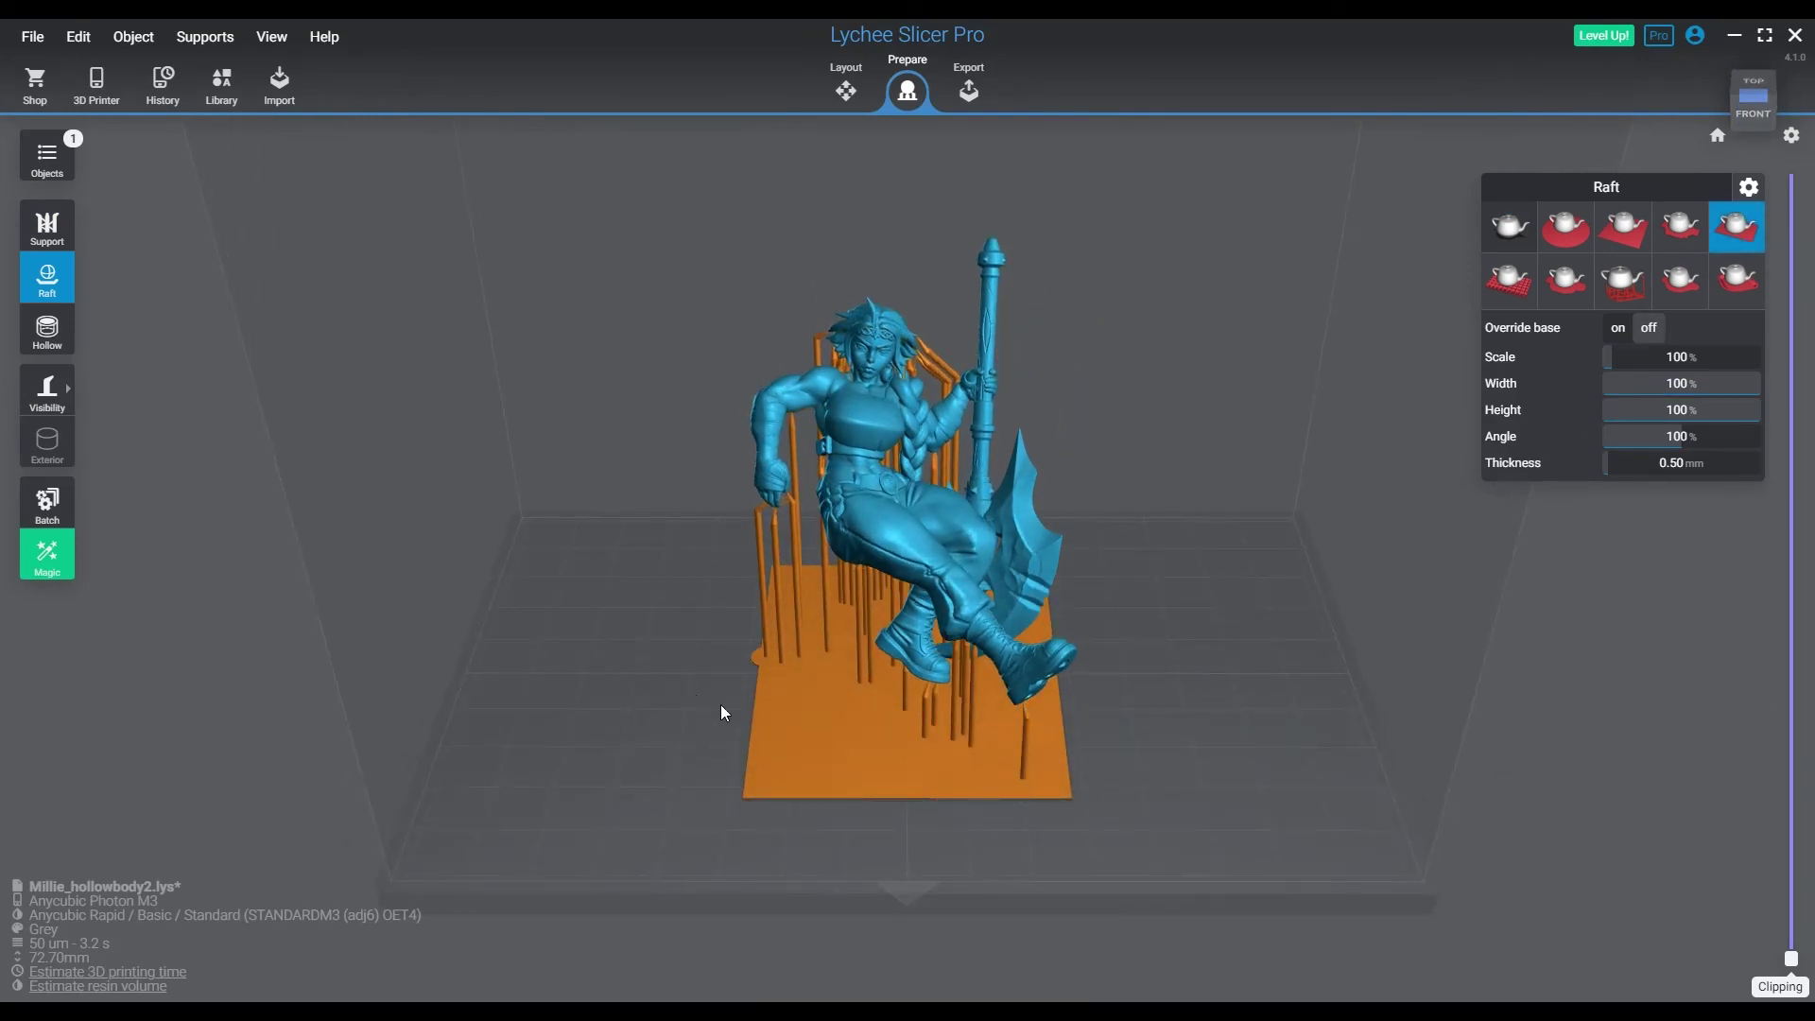
{"action": "right_click_drag", "start_coordinate": [725, 714], "coordinate": [796, 718]}
{"action": "right_click_drag", "start_coordinate": [1195, 693], "coordinate": [1168, 754]}
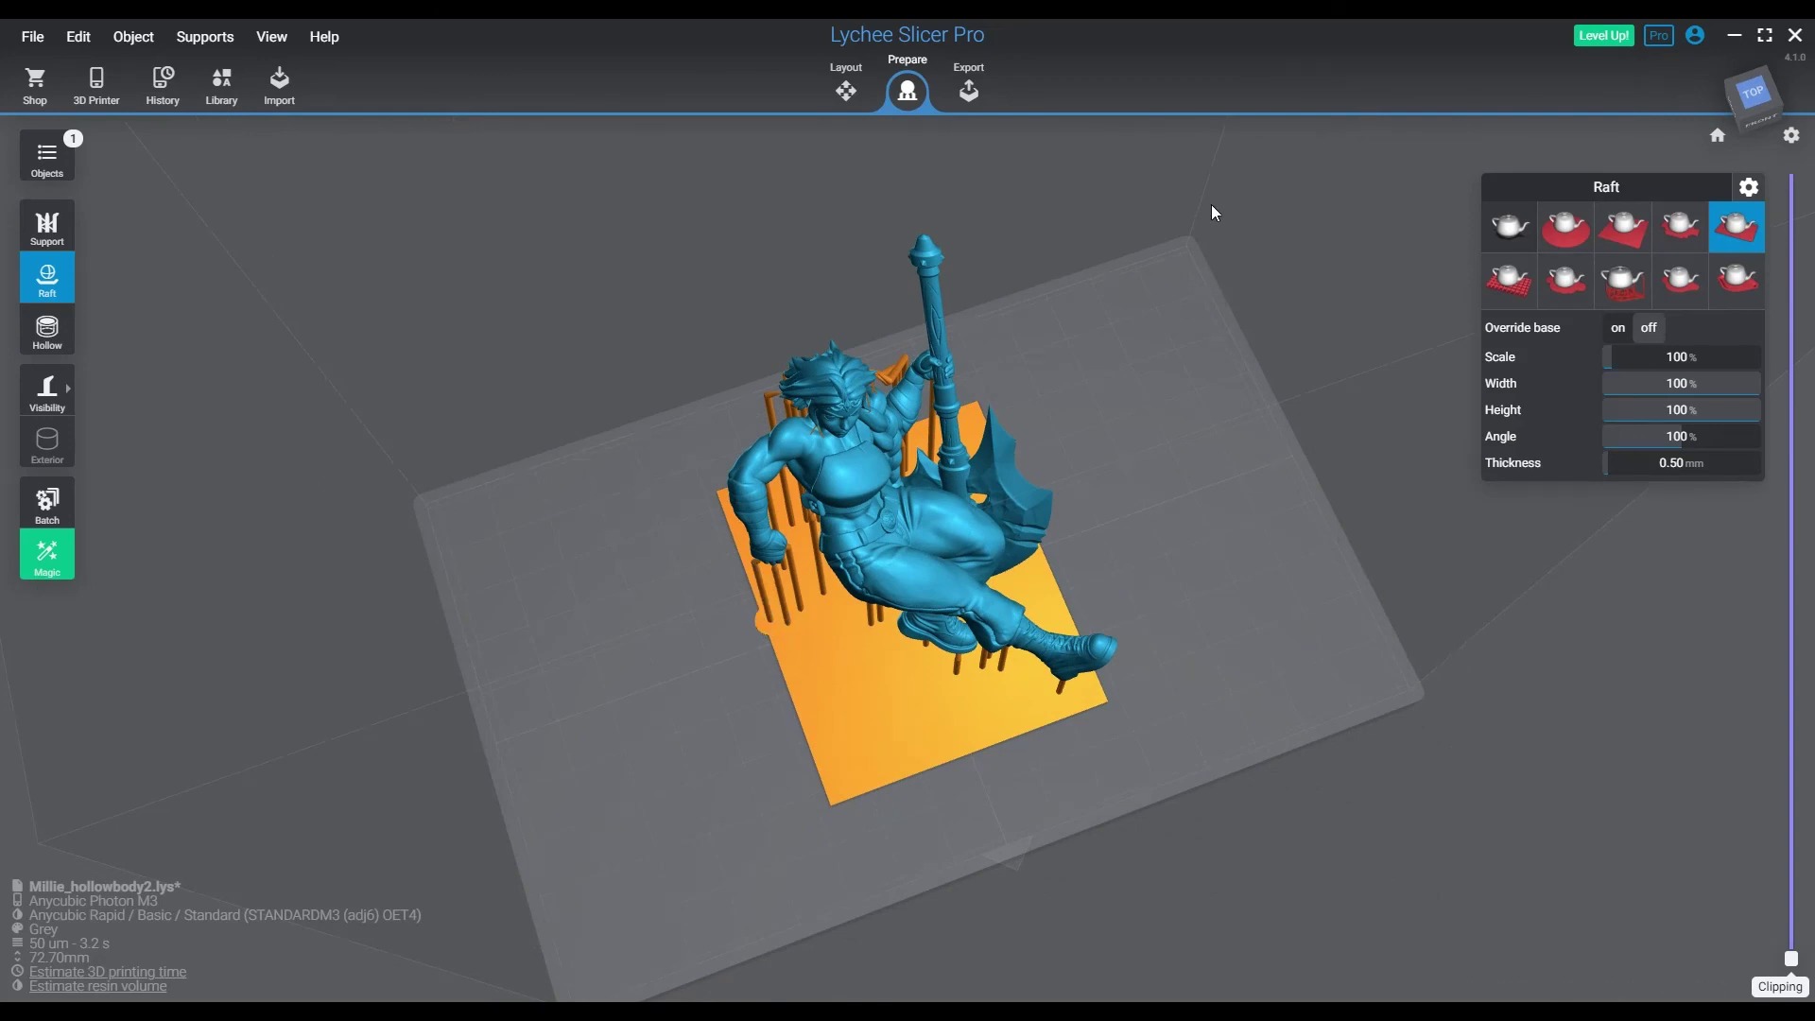
- Select all supports and set their base thickness to 0.50 mm, then deselect them and check the bases on the raft
{"action": "left_click", "coordinate": [47, 232]}
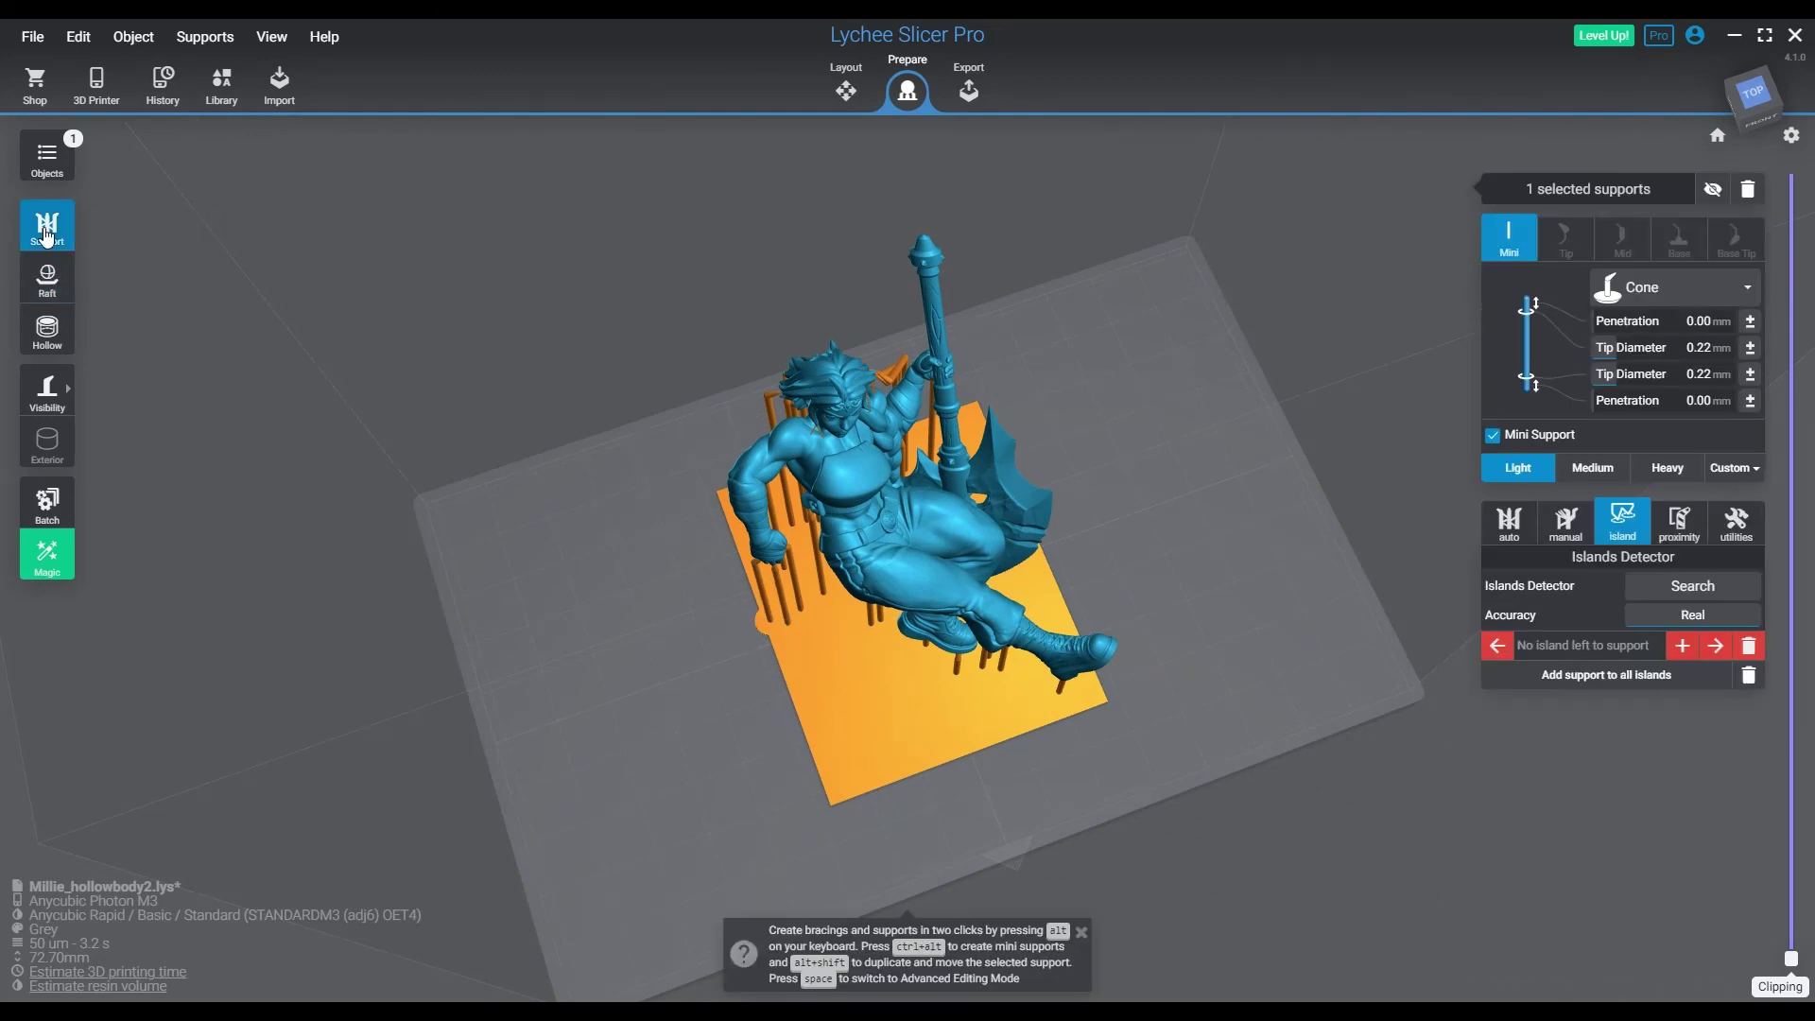
{"action": "right_click_drag", "start_coordinate": [1372, 737], "coordinate": [1397, 564]}
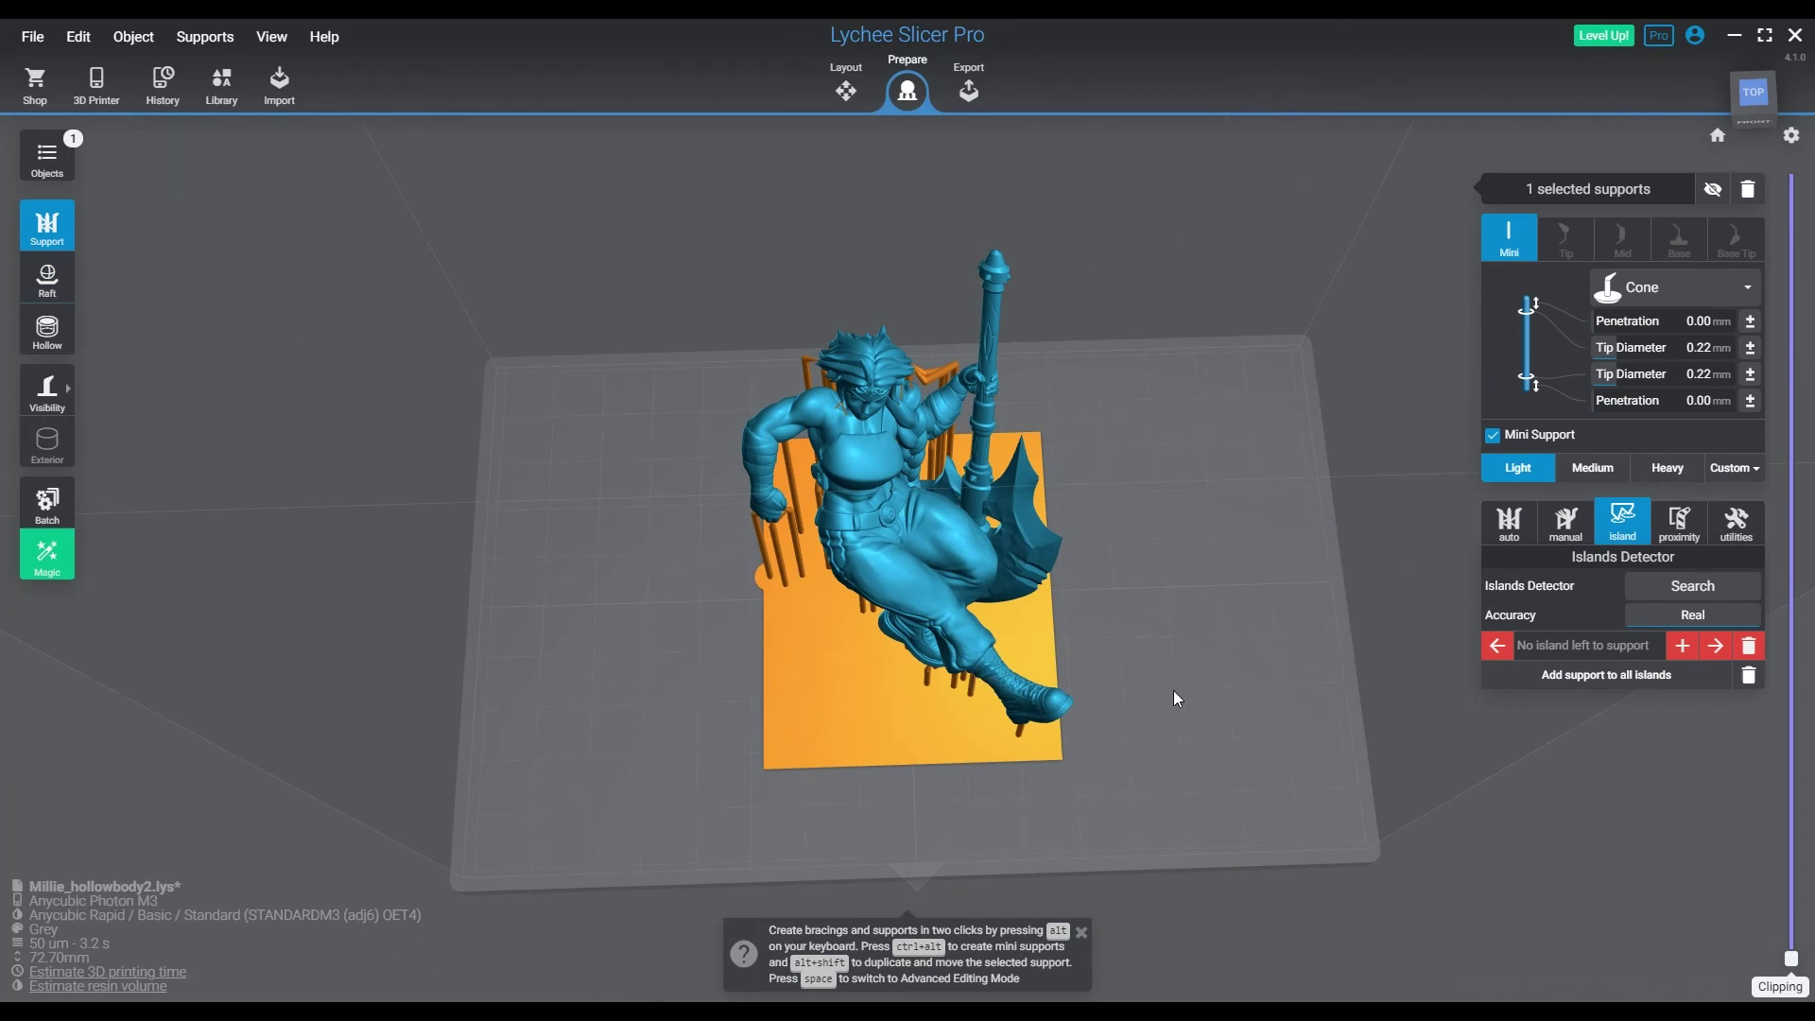
{"action": "key", "text": "ctrl+a"}
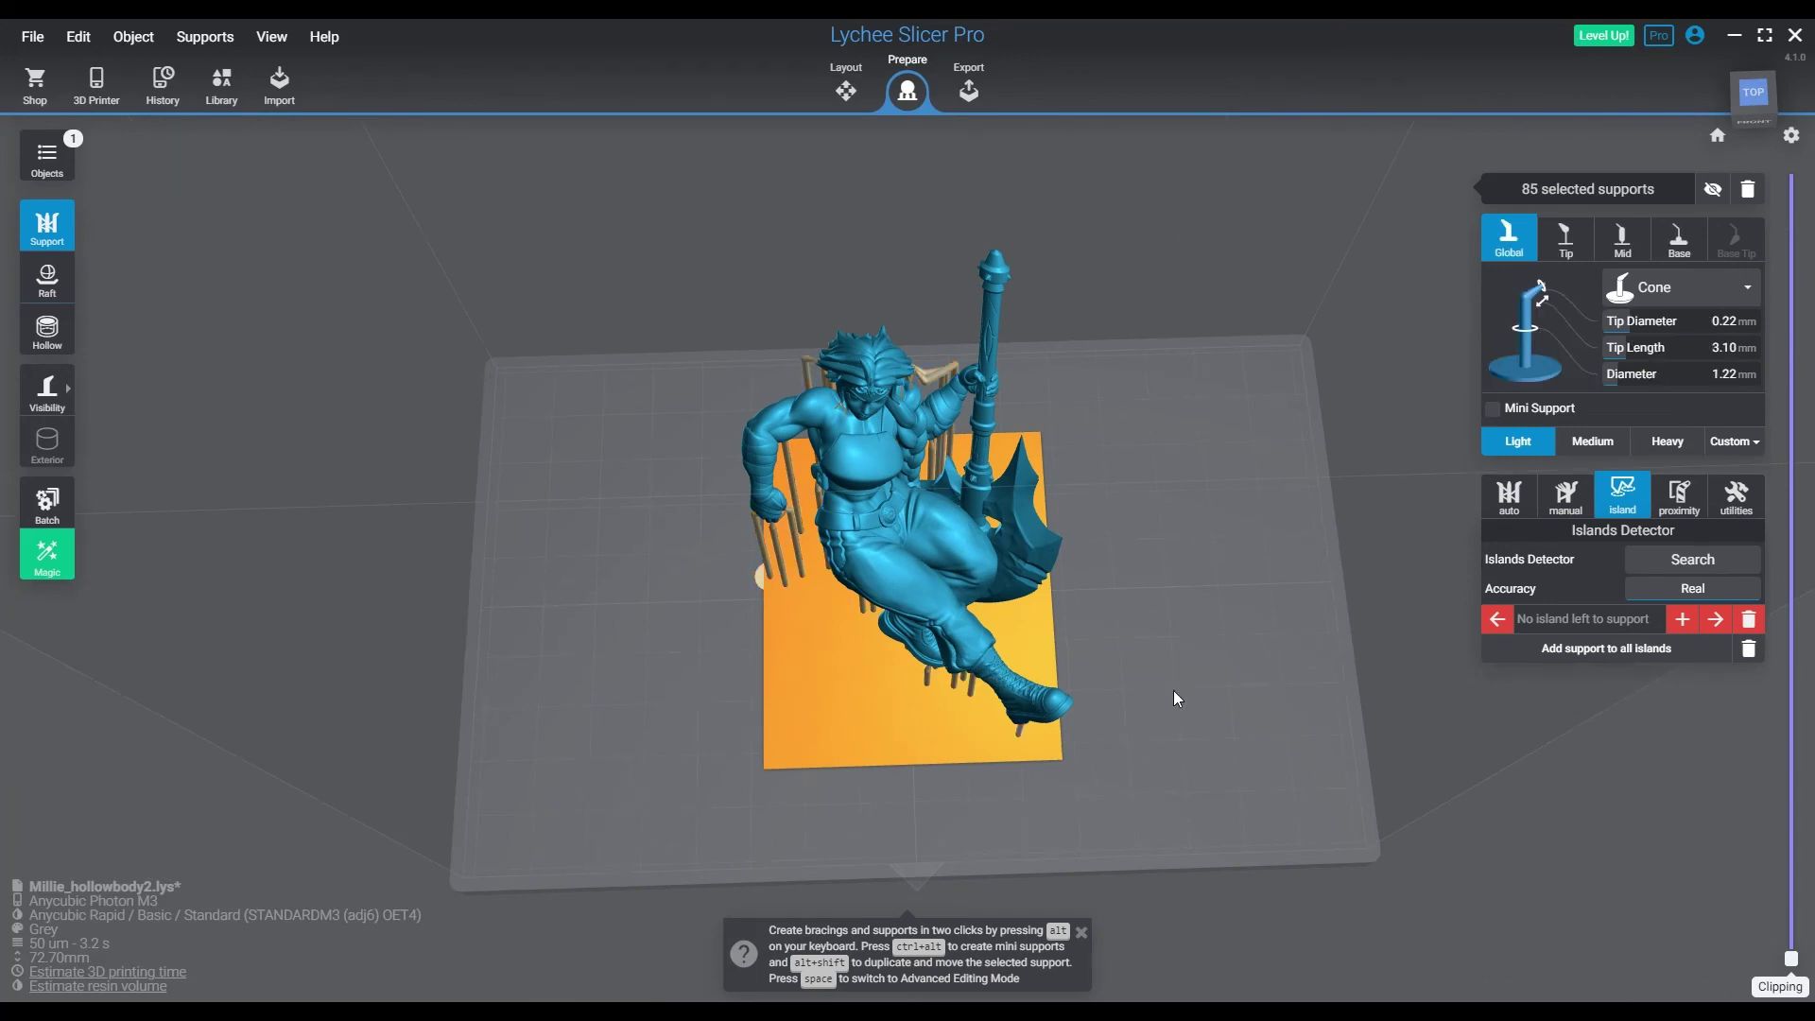
{"action": "left_click", "coordinate": [1679, 248]}
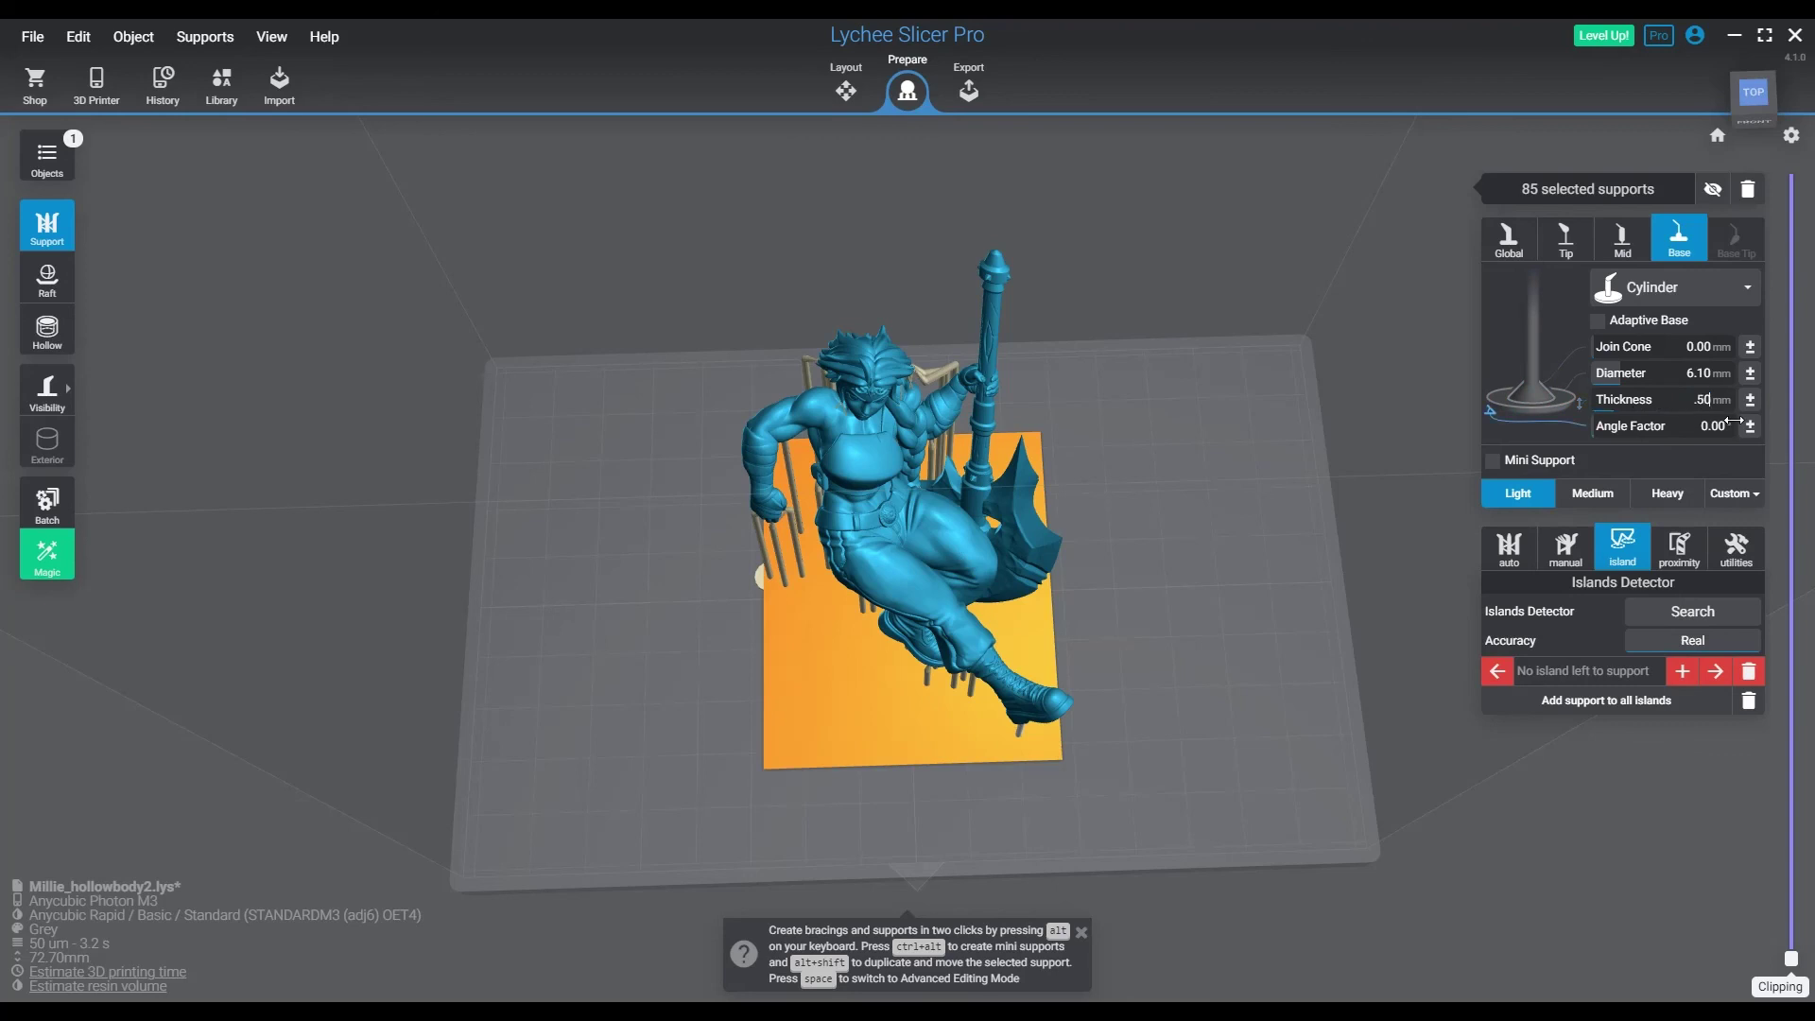
{"action": "left_click", "coordinate": [1251, 615]}
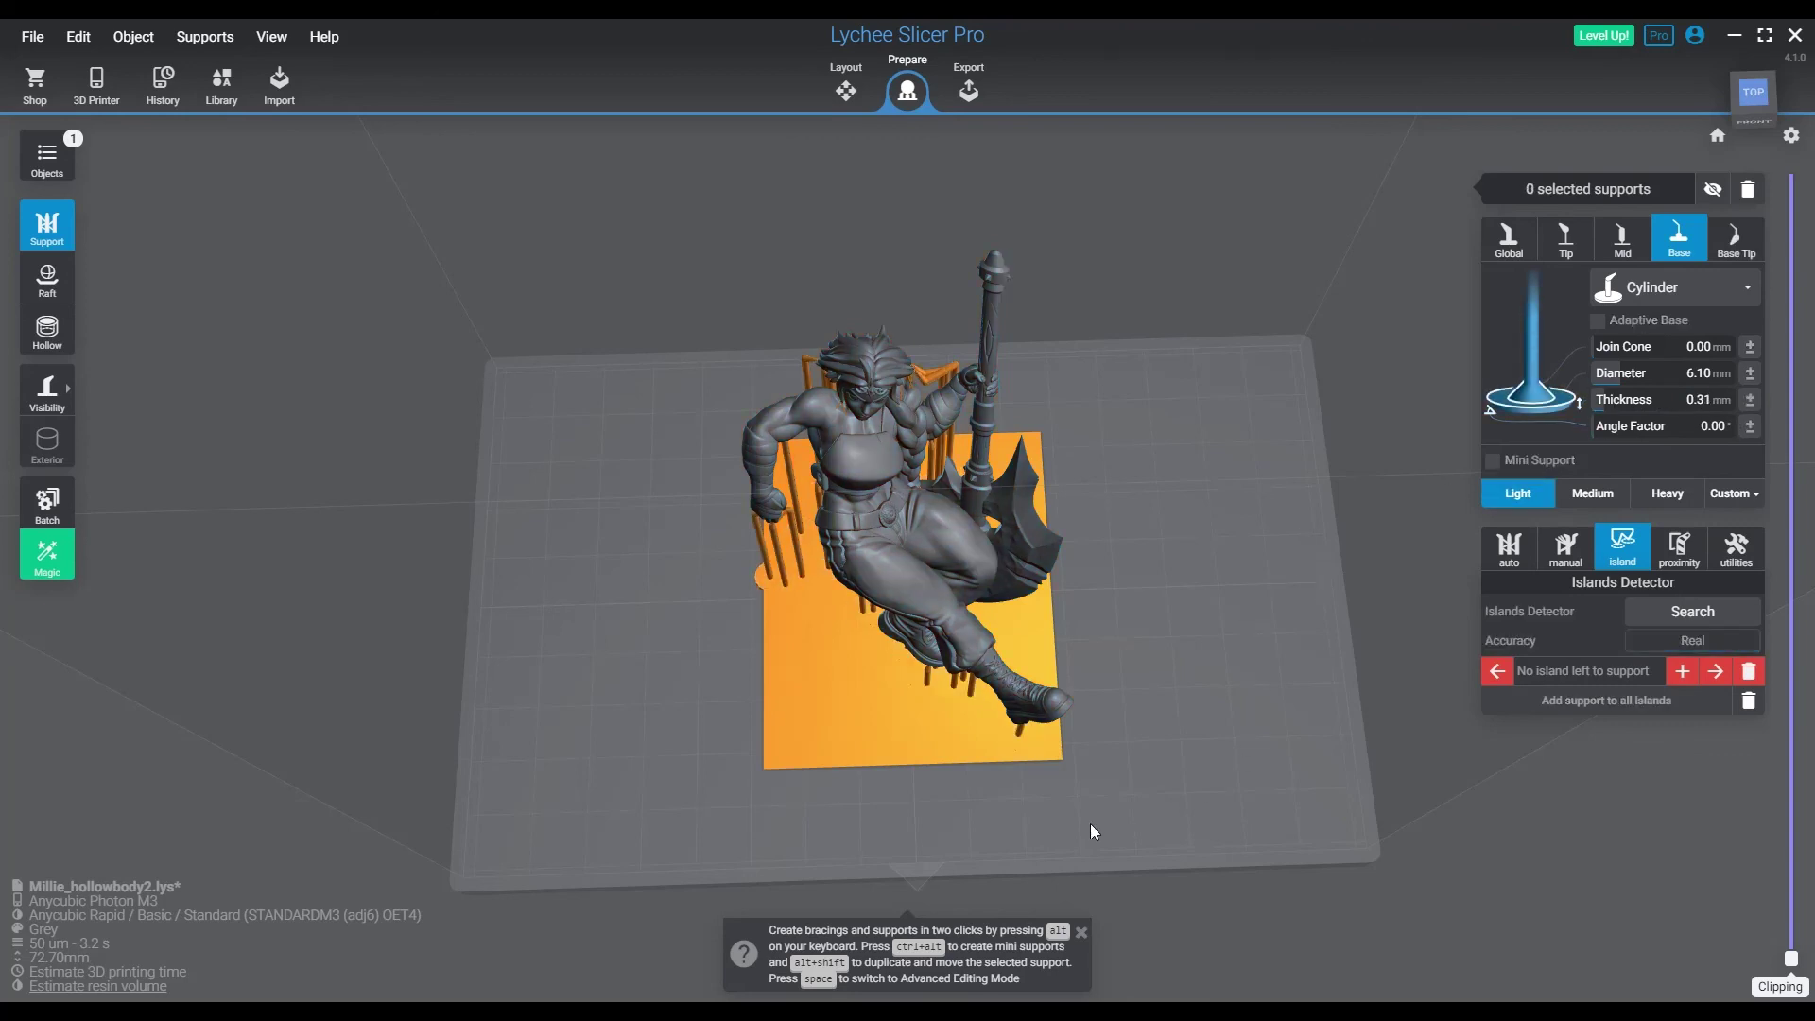
{"action": "left_click_drag", "start_coordinate": [1091, 825], "coordinate": [988, 657]}
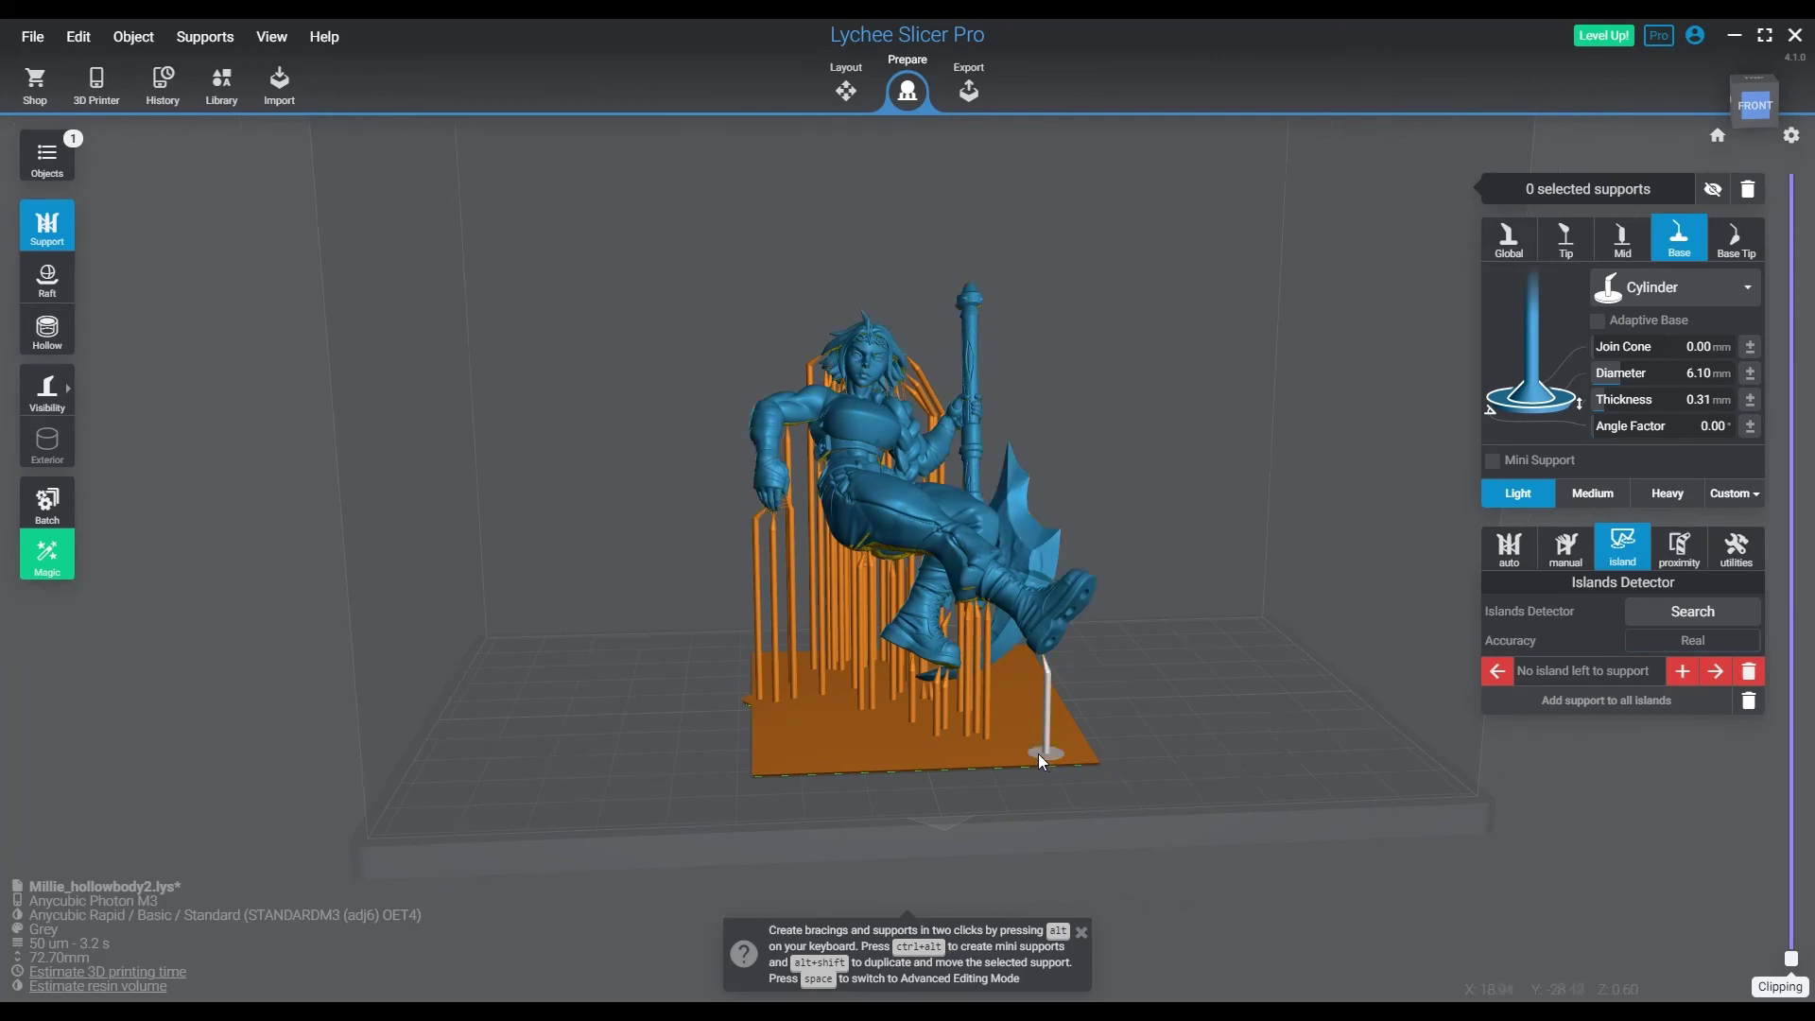
{"action": "left_click_drag", "start_coordinate": [805, 753], "coordinate": [1566, 726]}
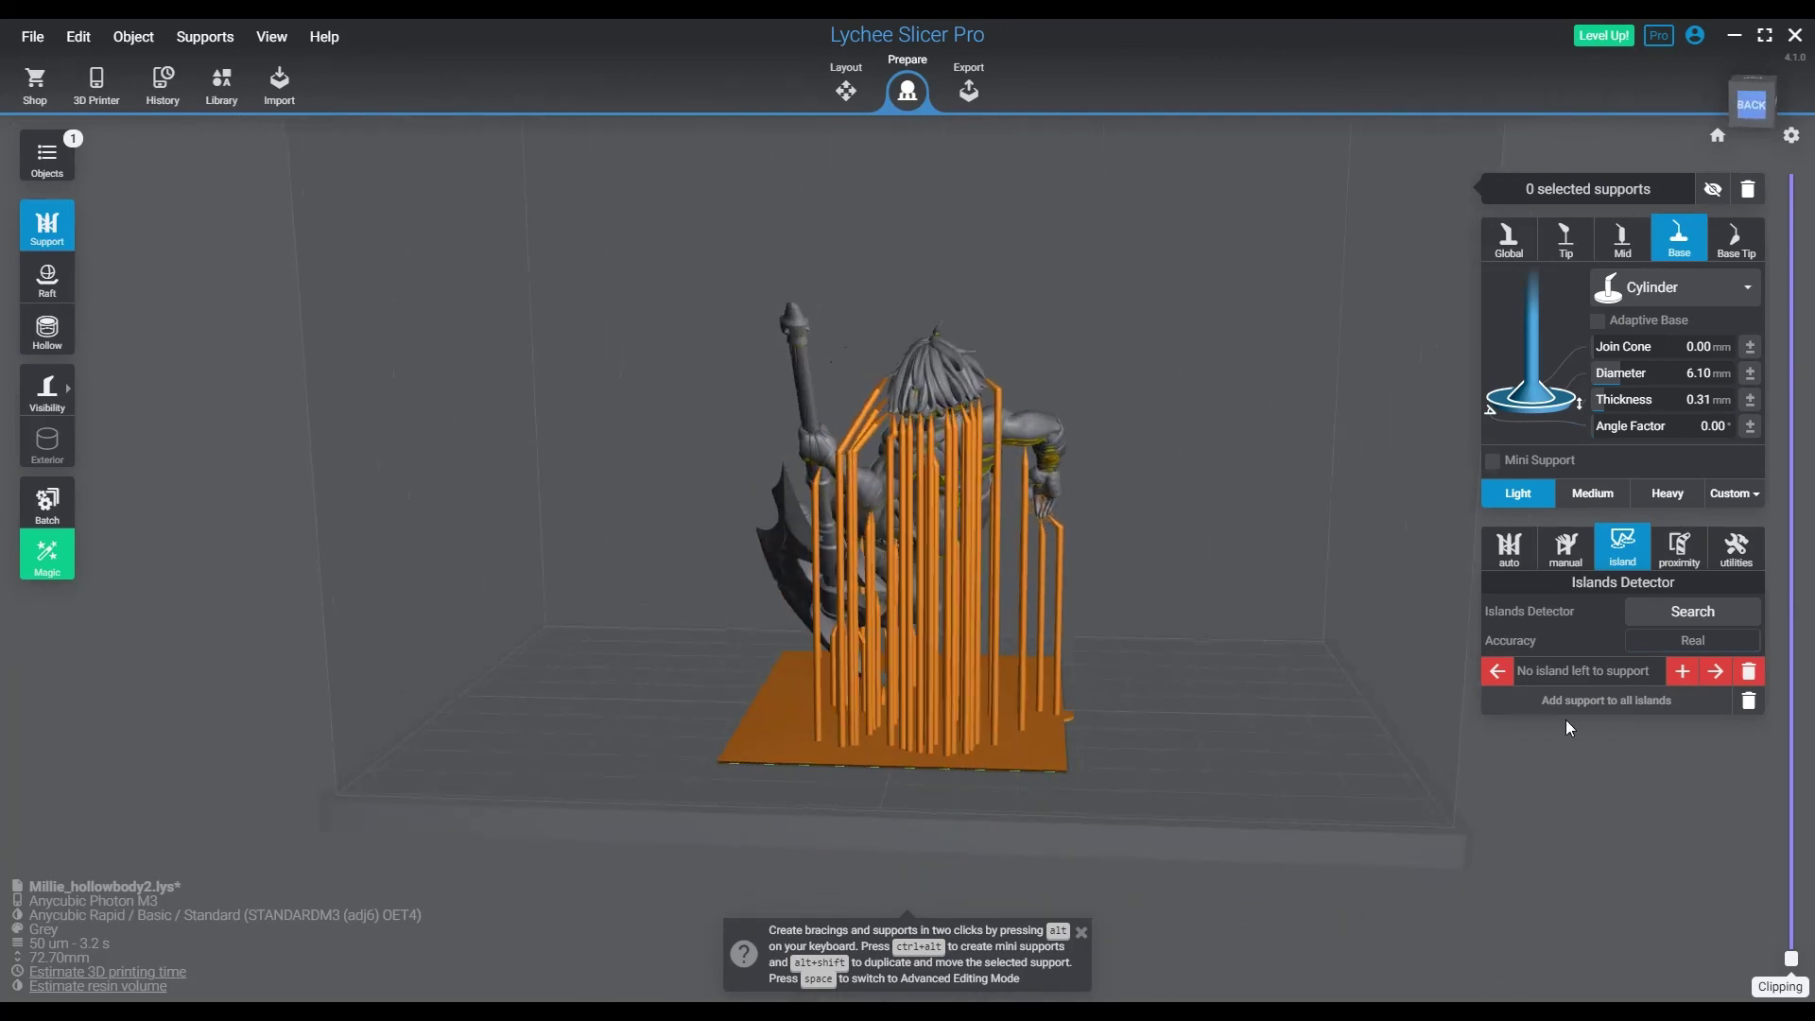